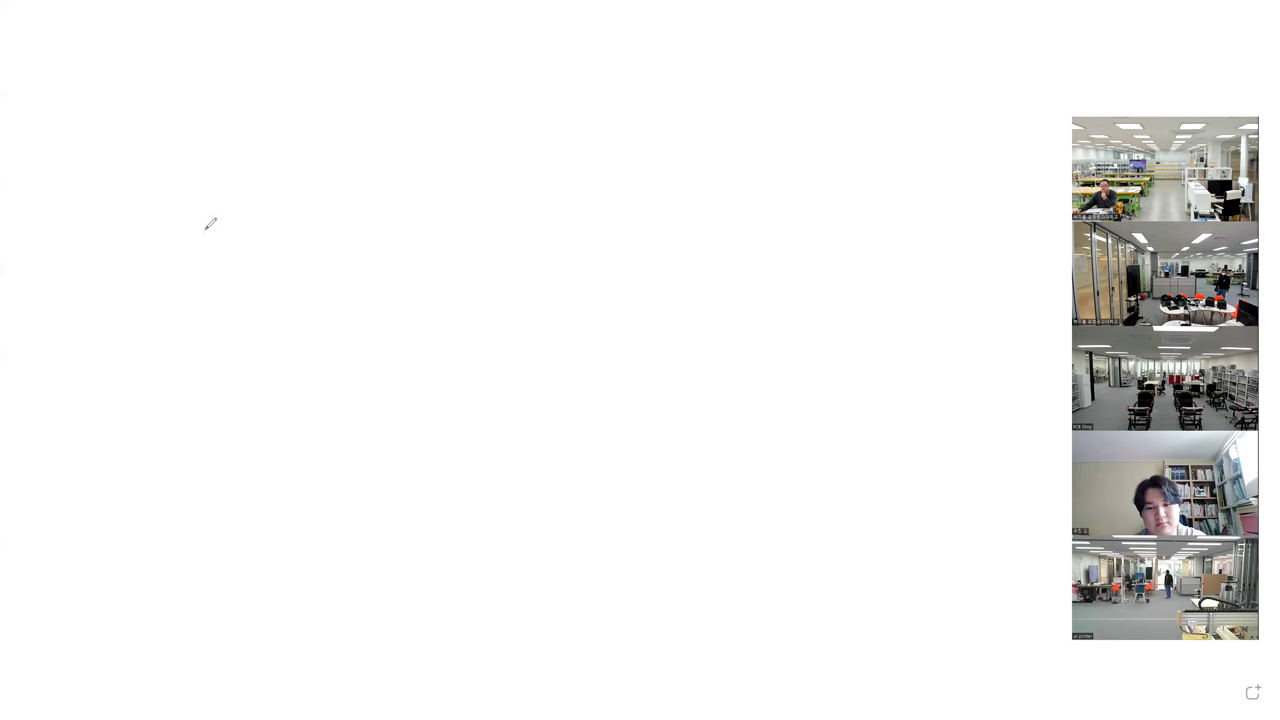
# Sketch a notched polygon freehand and enclose it in a larger four-sided frame
pyautogui.moveTo(219, 237)
pyautogui.mouseDown()
pyautogui.moveTo(126, 312)
pyautogui.moveTo(222, 330)
pyautogui.moveTo(239, 300)
pyautogui.moveTo(281, 323)
pyautogui.moveTo(257, 353)
pyautogui.moveTo(343, 345)
pyautogui.moveTo(380, 279)
pyautogui.moveTo(214, 243)
pyautogui.mouseUp()
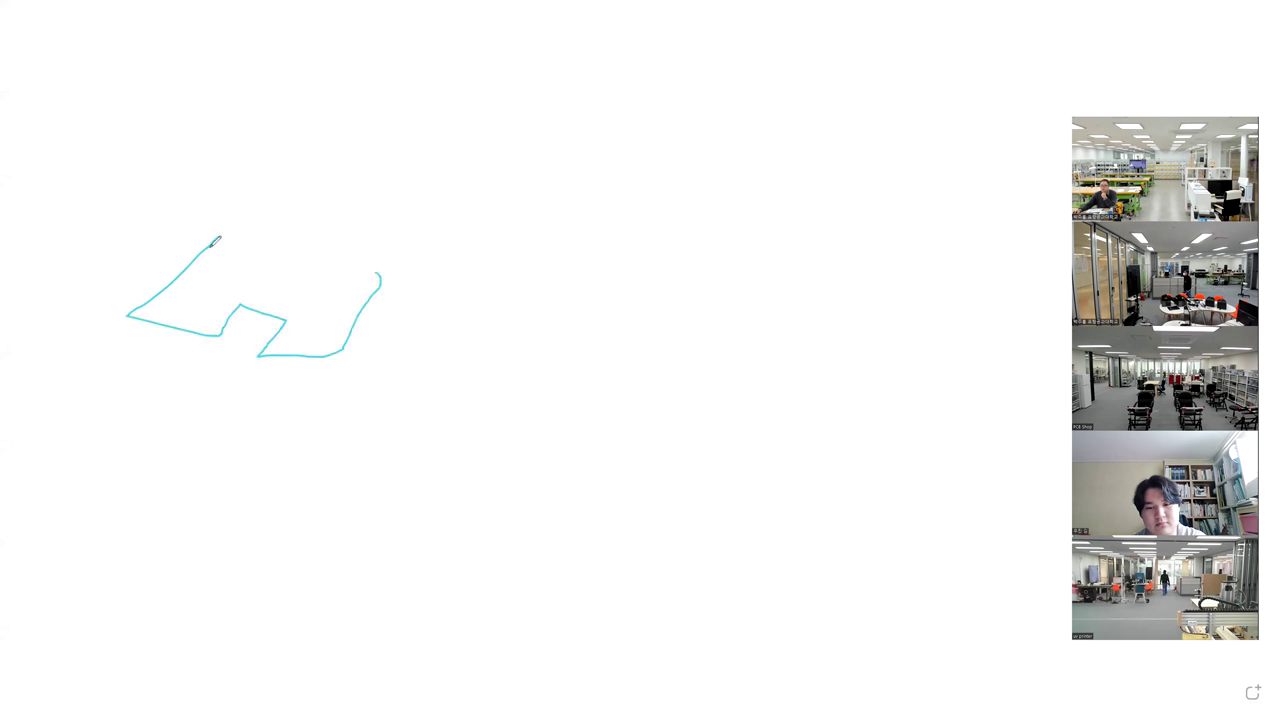
pyautogui.moveTo(99, 174)
pyautogui.mouseDown()
pyautogui.moveTo(96, 348)
pyautogui.moveTo(82, 392)
pyautogui.mouseUp()
pyautogui.moveTo(439, 349)
pyautogui.mouseDown()
pyautogui.moveTo(423, 183)
pyautogui.moveTo(191, 191)
pyautogui.moveTo(115, 219)
pyautogui.mouseUp()
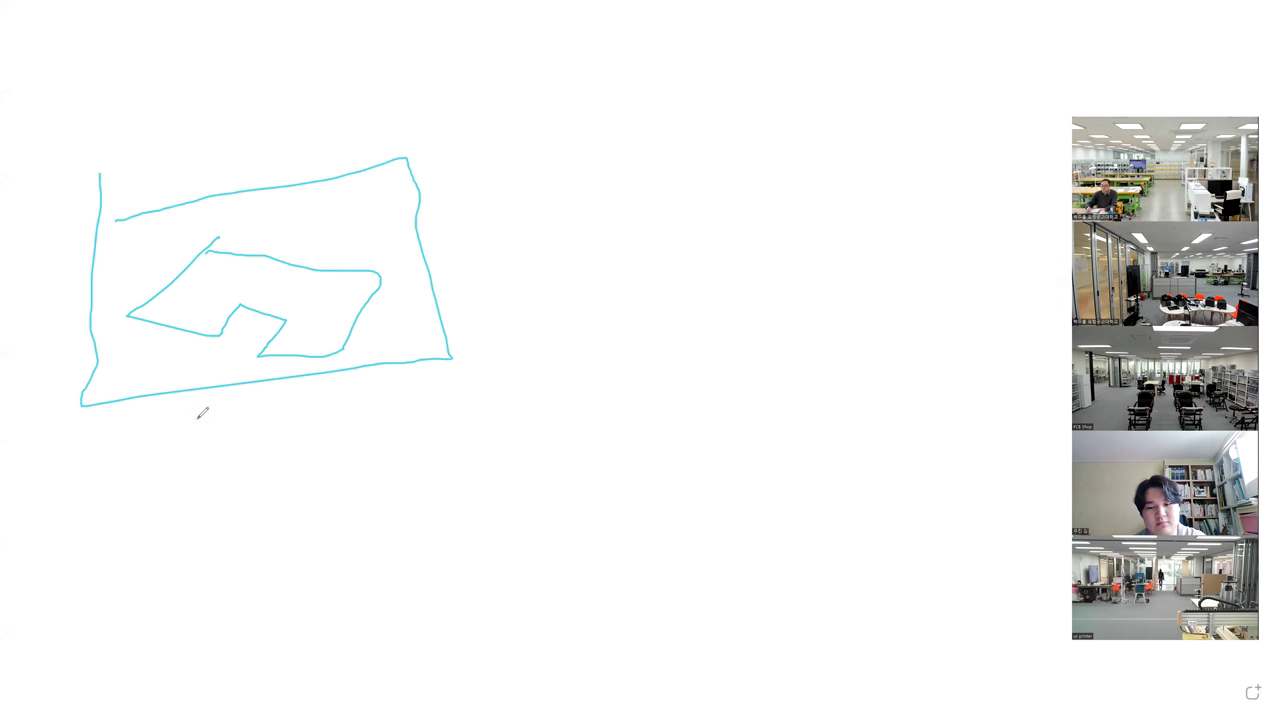
# Add the text label "Rhino 3D > dxf" below the frame with the notched polygon
pyautogui.moveTo(199, 425); pyautogui.dragTo(197, 431)
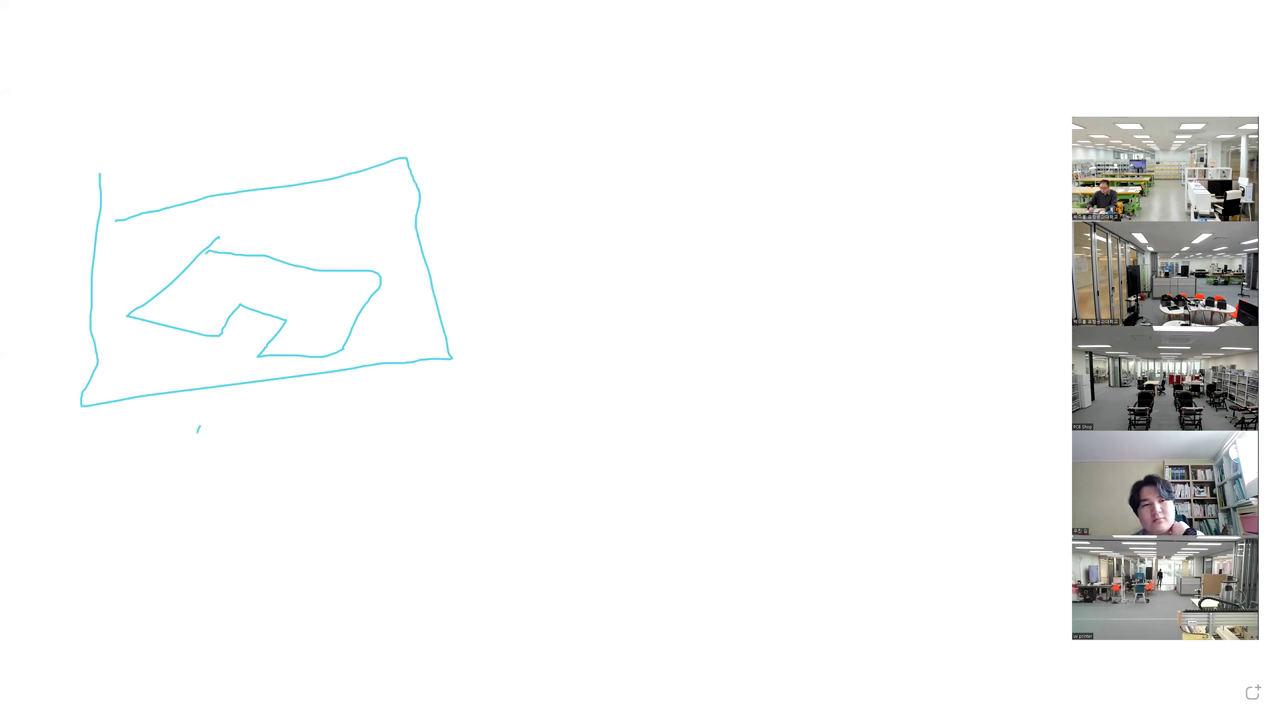
pyautogui.write('Rhino 3D')
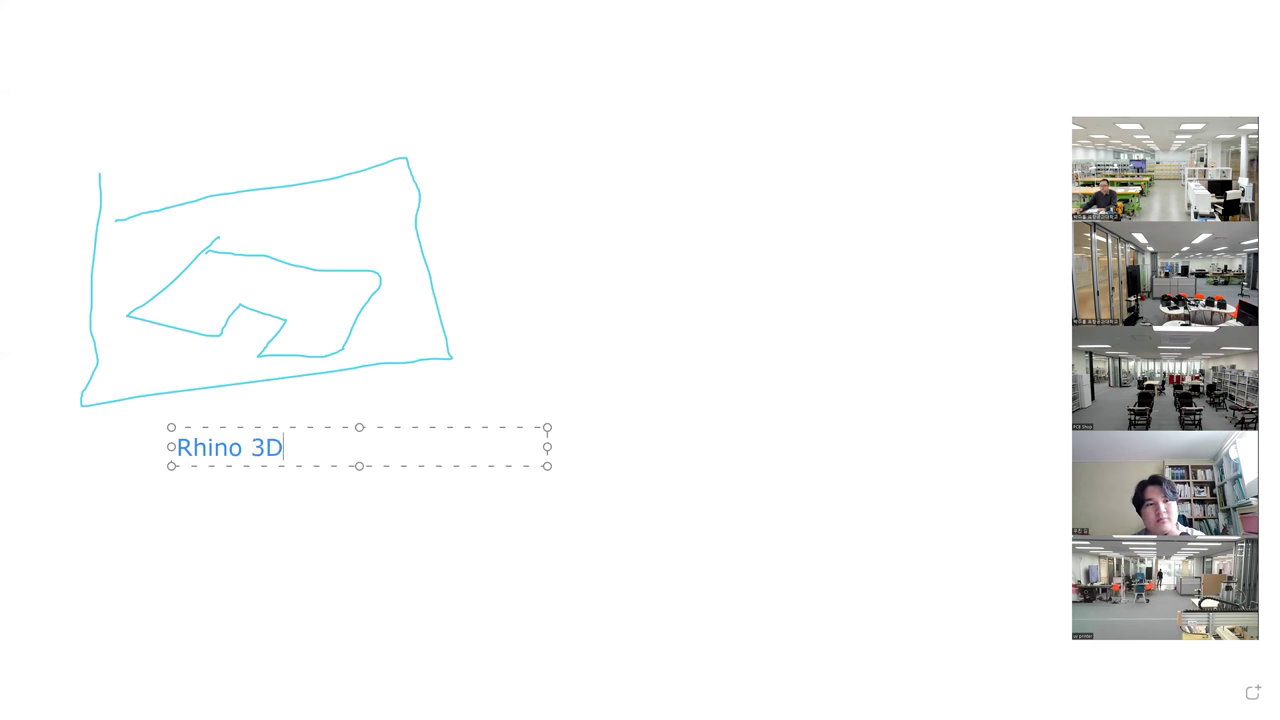
pyautogui.write(' >')
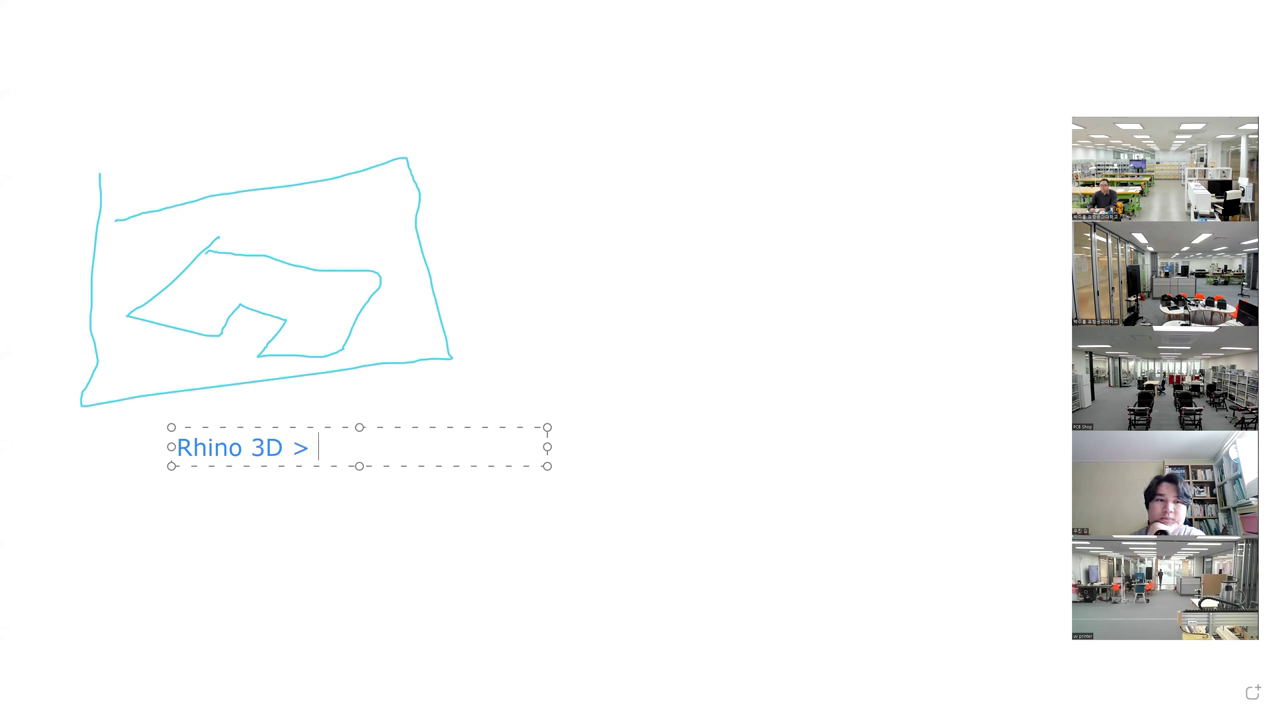
pyautogui.write(' dxf')
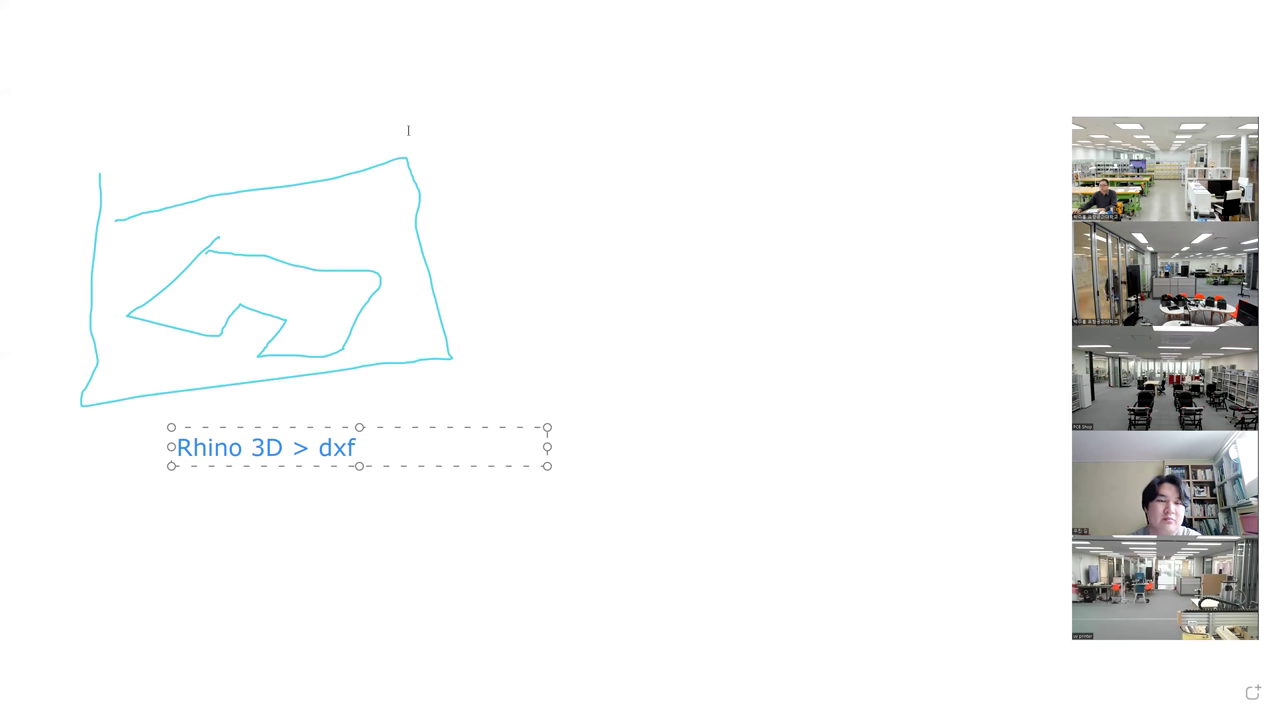
# Draw a horizontal arrow pointing away from the "Rhino 3D > dxf" label, discarding the extra vertical arrow
pyautogui.moveTo(414, 438); pyautogui.dragTo(520, 437)
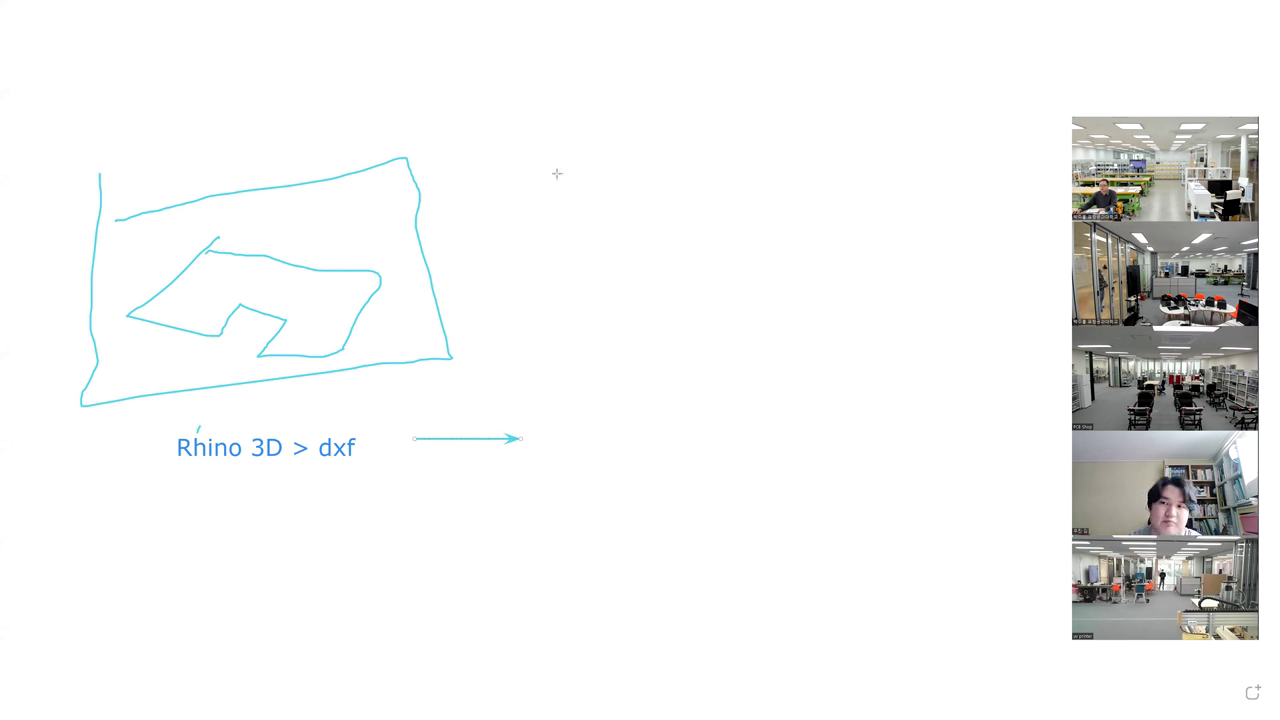
pyautogui.moveTo(565, 156); pyautogui.dragTo(563, 425)
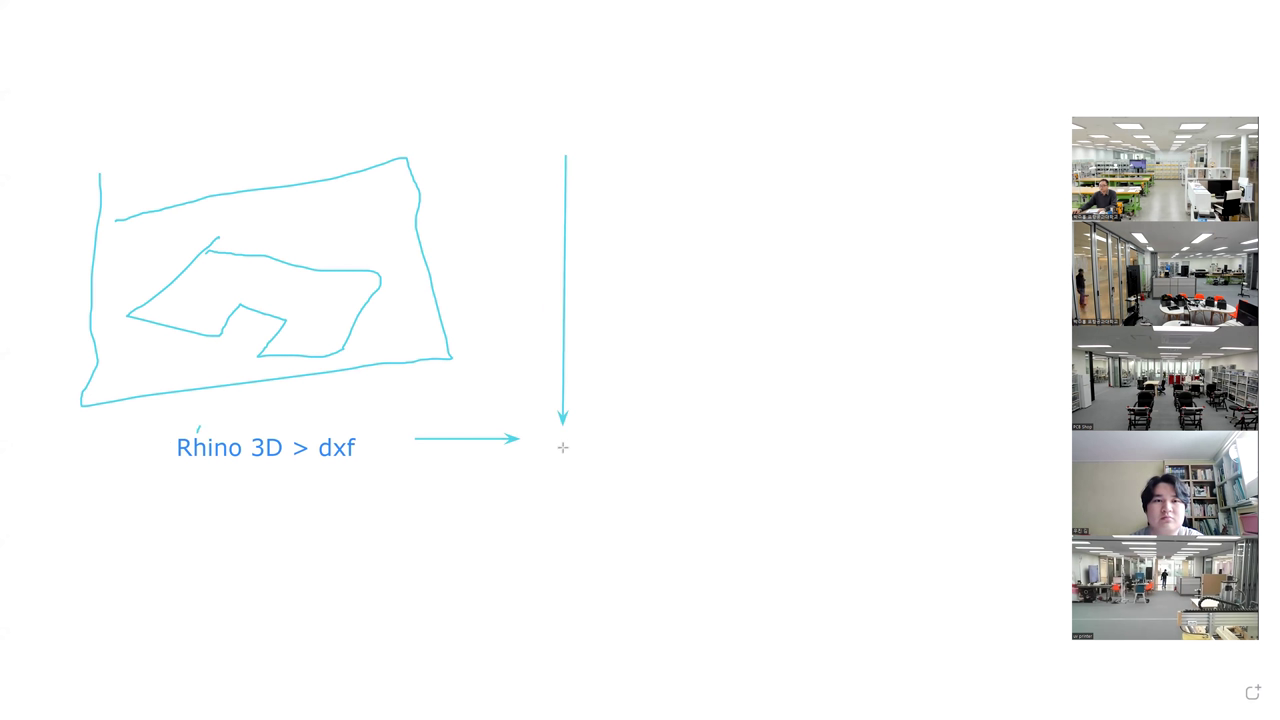
pyautogui.press('Delete')
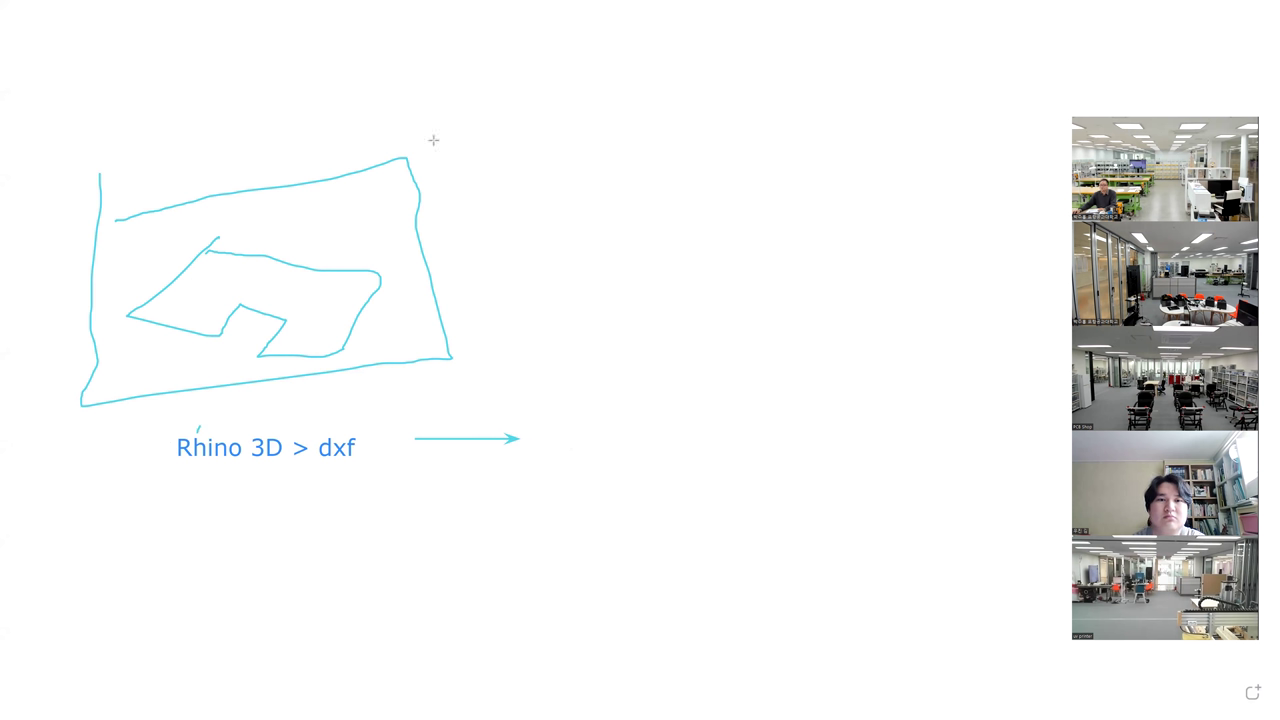
# Sketch two empty rectangular frames freehand in a row beside the first frame
pyautogui.moveTo(544, 180)
pyautogui.mouseDown()
pyautogui.moveTo(550, 357)
pyautogui.moveTo(700, 350)
pyautogui.moveTo(757, 368)
pyautogui.mouseUp()
pyautogui.moveTo(764, 160)
pyautogui.mouseDown()
pyautogui.moveTo(604, 183)
pyautogui.moveTo(543, 174)
pyautogui.mouseUp()
pyautogui.click(863, 164)
pyautogui.moveTo(863, 360); pyautogui.dragTo(1050, 358)
pyautogui.moveTo(870, 160); pyautogui.dragTo(1066, 169)
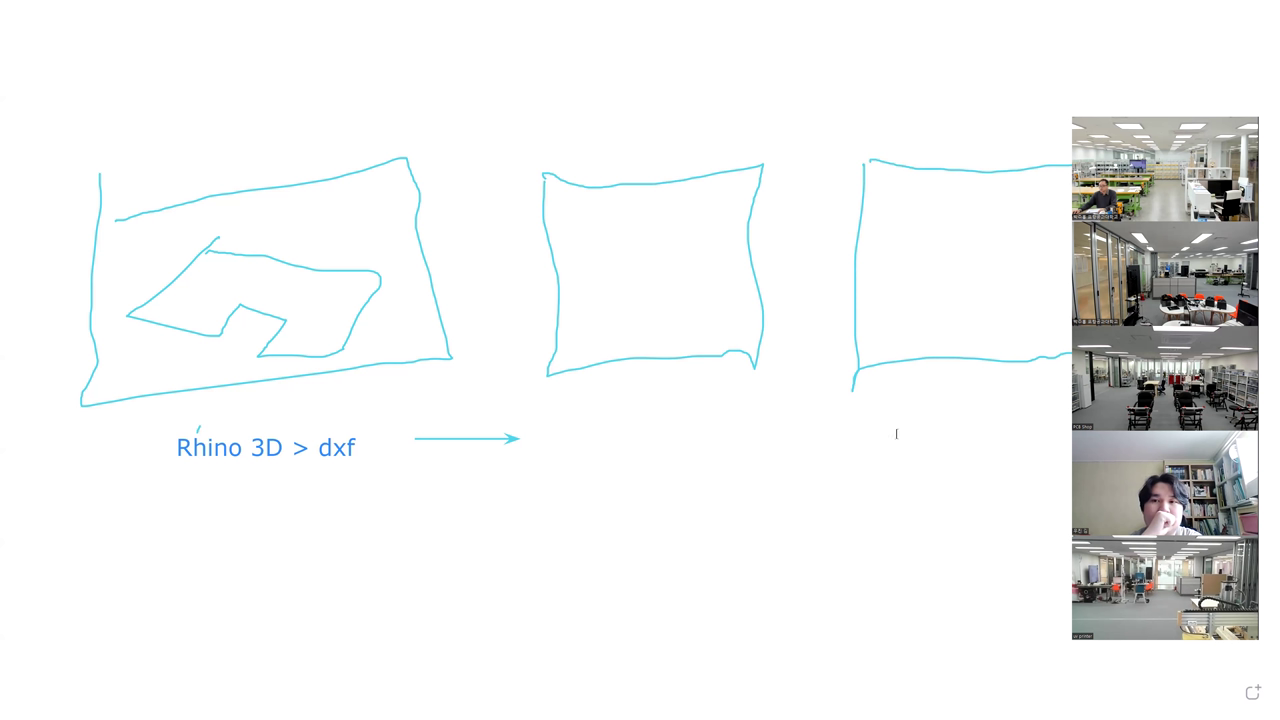
# Label the third frame "shopbot = cura" and draw a horizontal arrow leading to that label
pyautogui.click(917, 481)
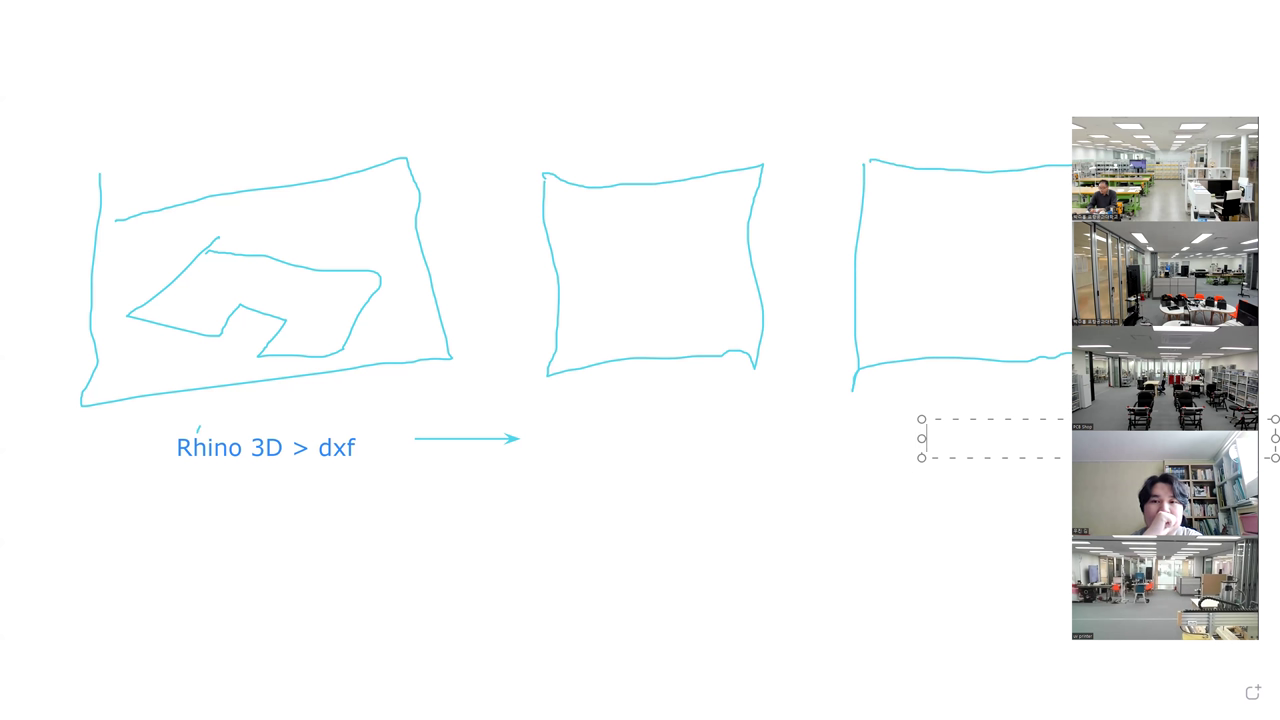
pyautogui.write('shopbot')
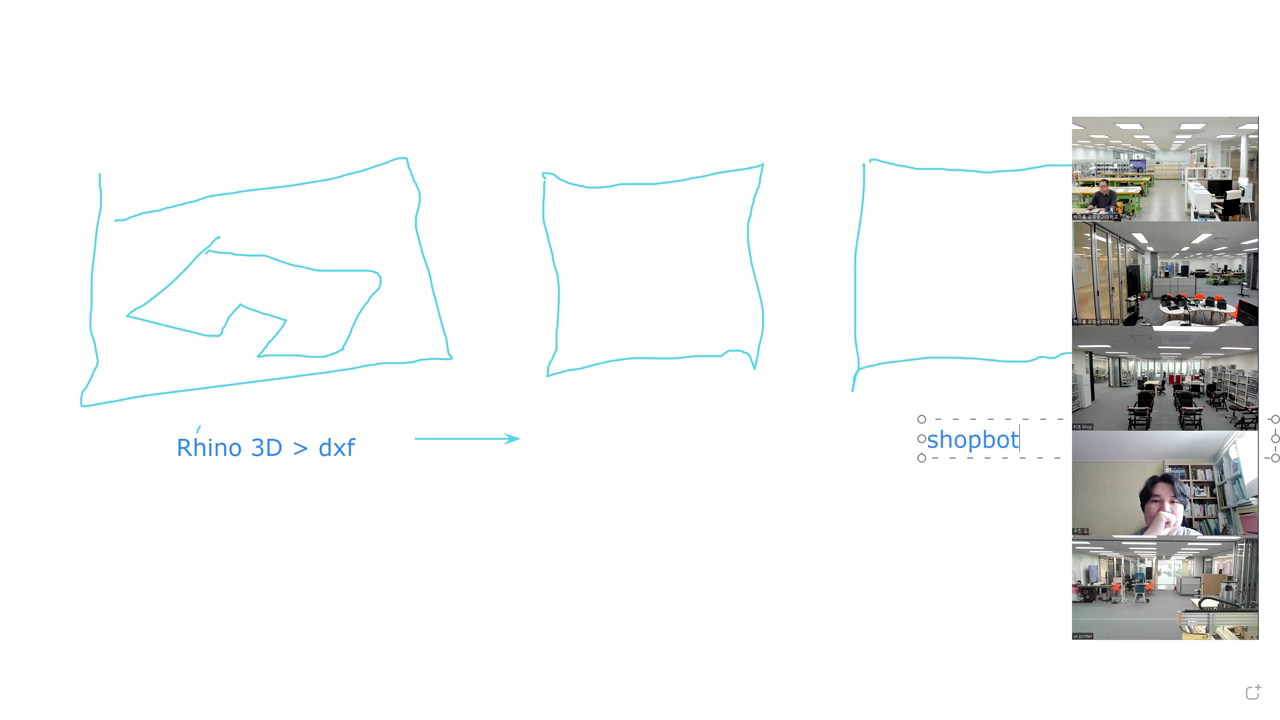
pyautogui.write(' = cura')
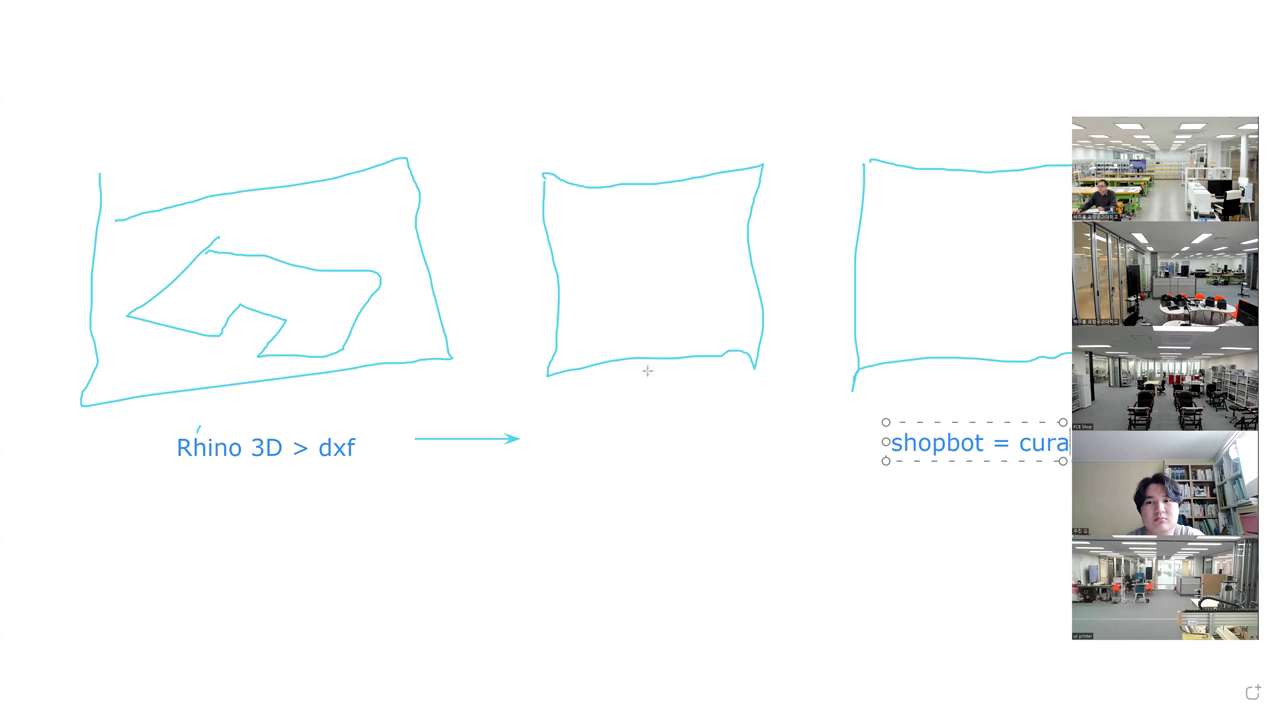
pyautogui.moveTo(758, 440); pyautogui.dragTo(855, 440)
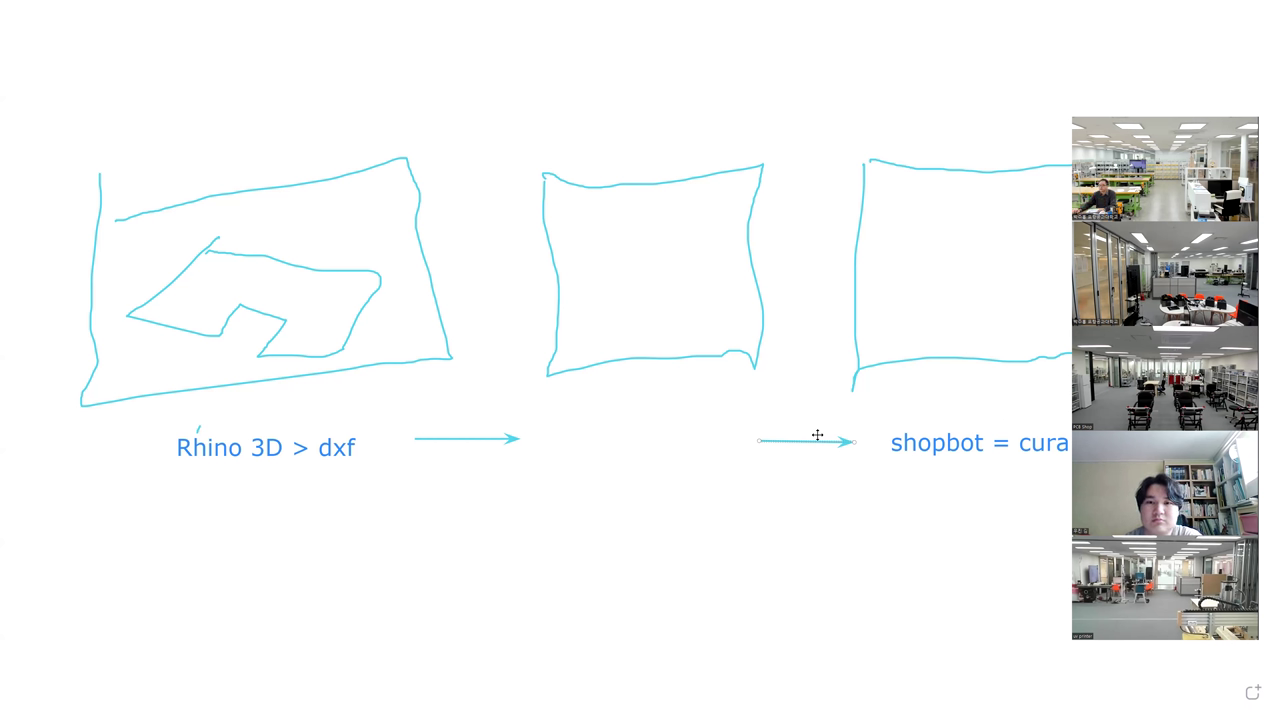
pyautogui.moveTo(901, 445); pyautogui.dragTo(926, 449)
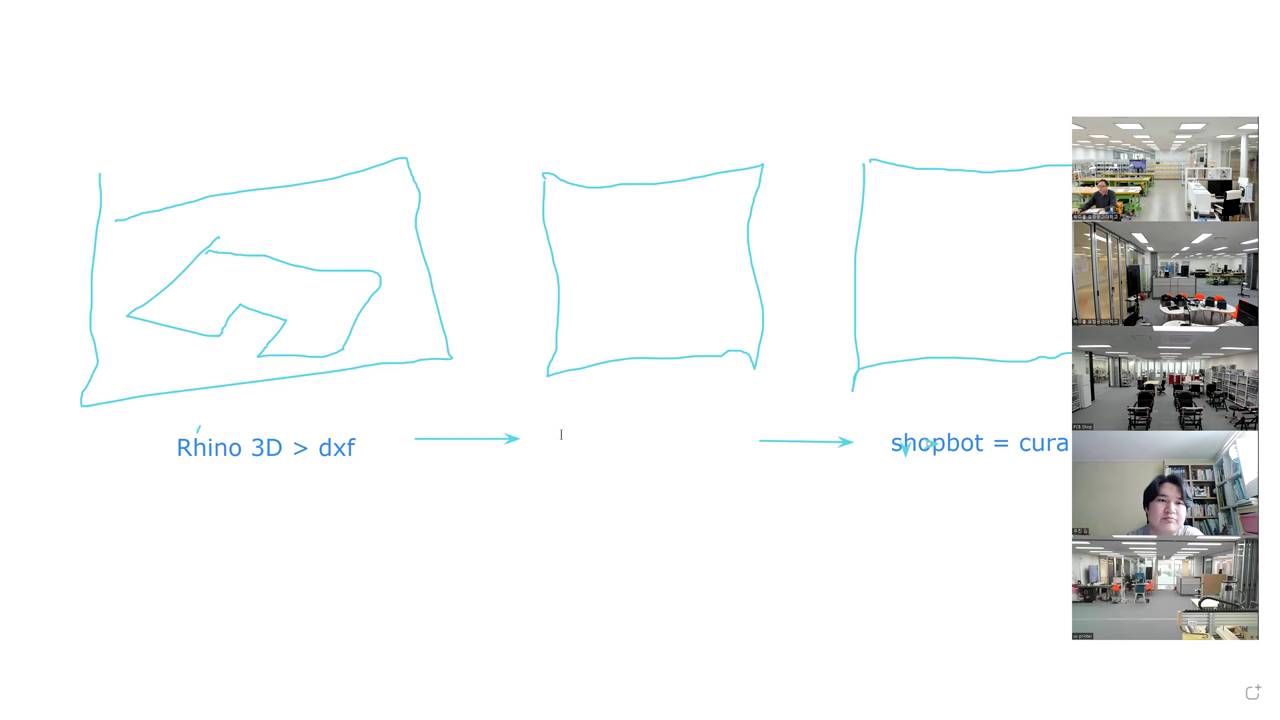
# Add the text label "vcarve pro > nc / gcode" below the middle frame
pyautogui.click(557, 440)
pyautogui.write('vca')
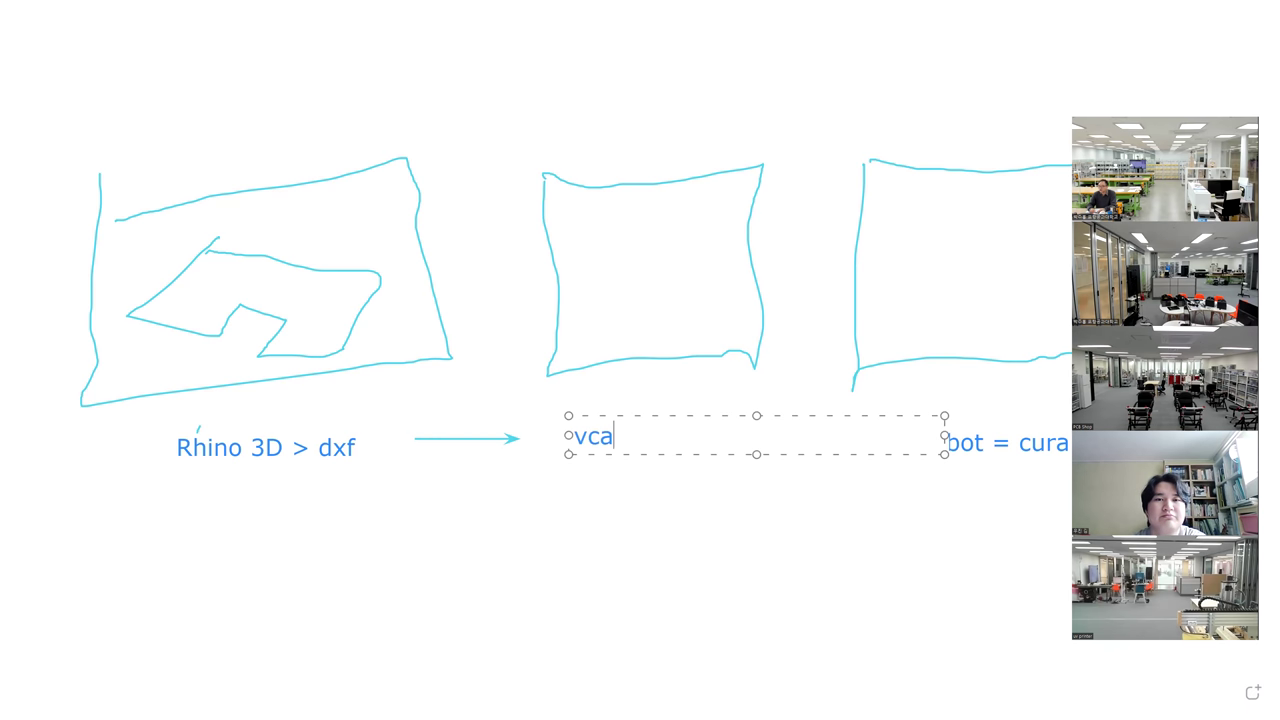
pyautogui.write('rve pr')
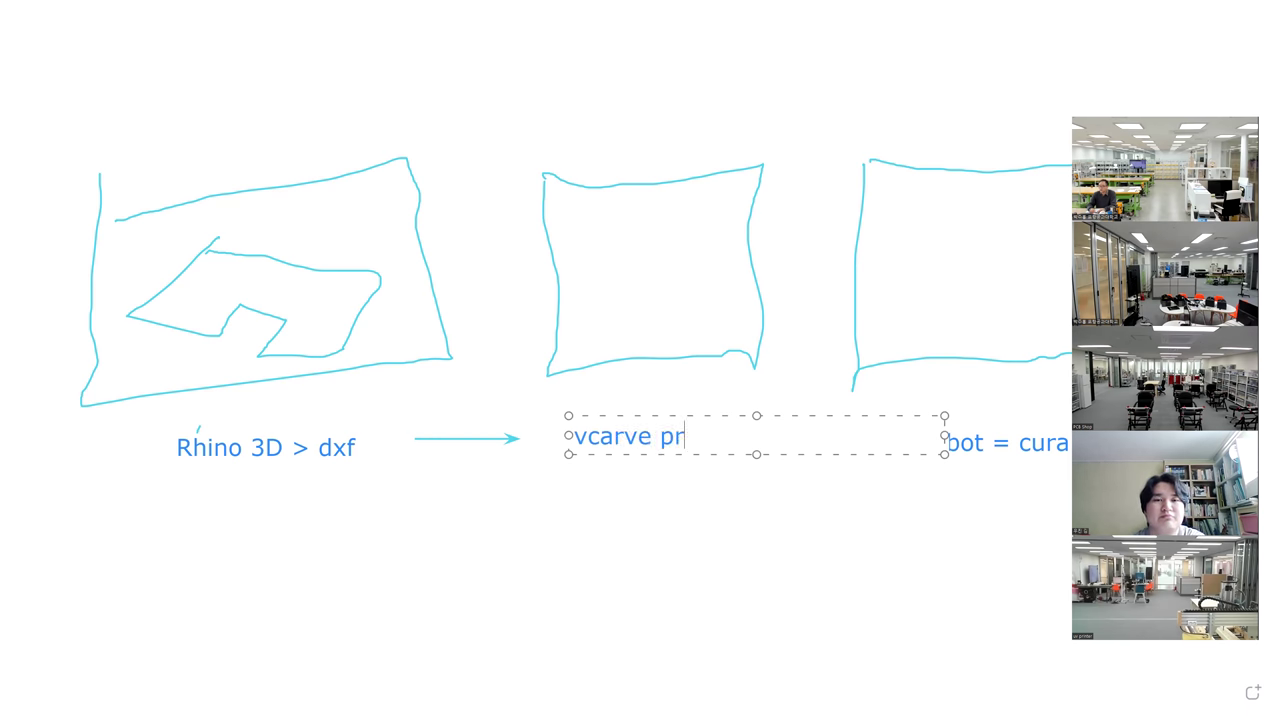
pyautogui.write('o > ng')
pyautogui.press('BackSpace')
pyautogui.write('c ')
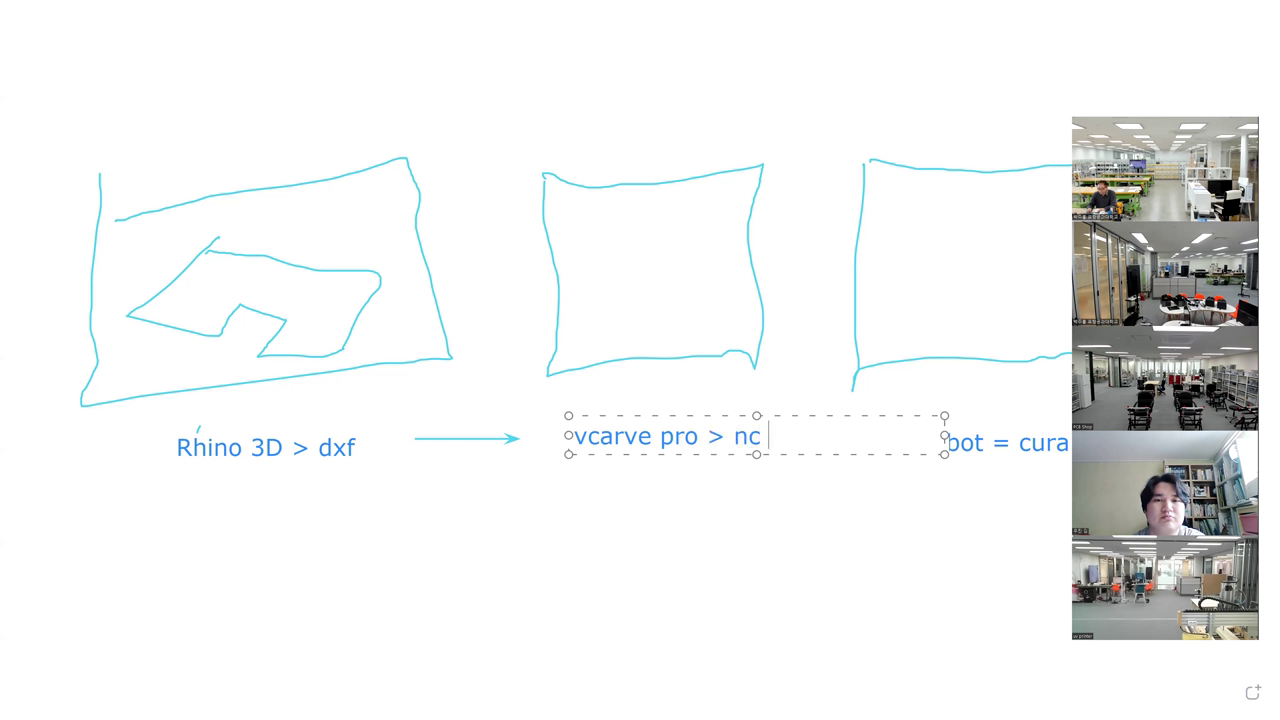
pyautogui.write('/ gcode')
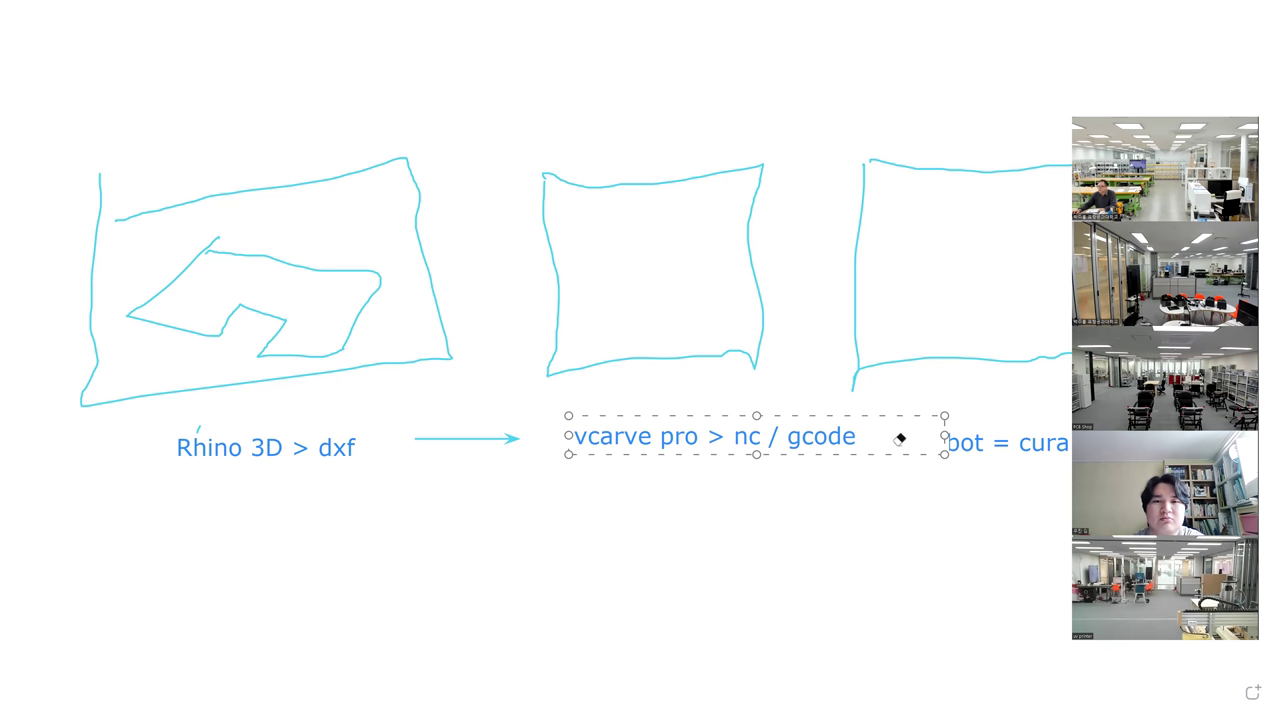
pyautogui.moveTo(903, 440); pyautogui.dragTo(957, 434)
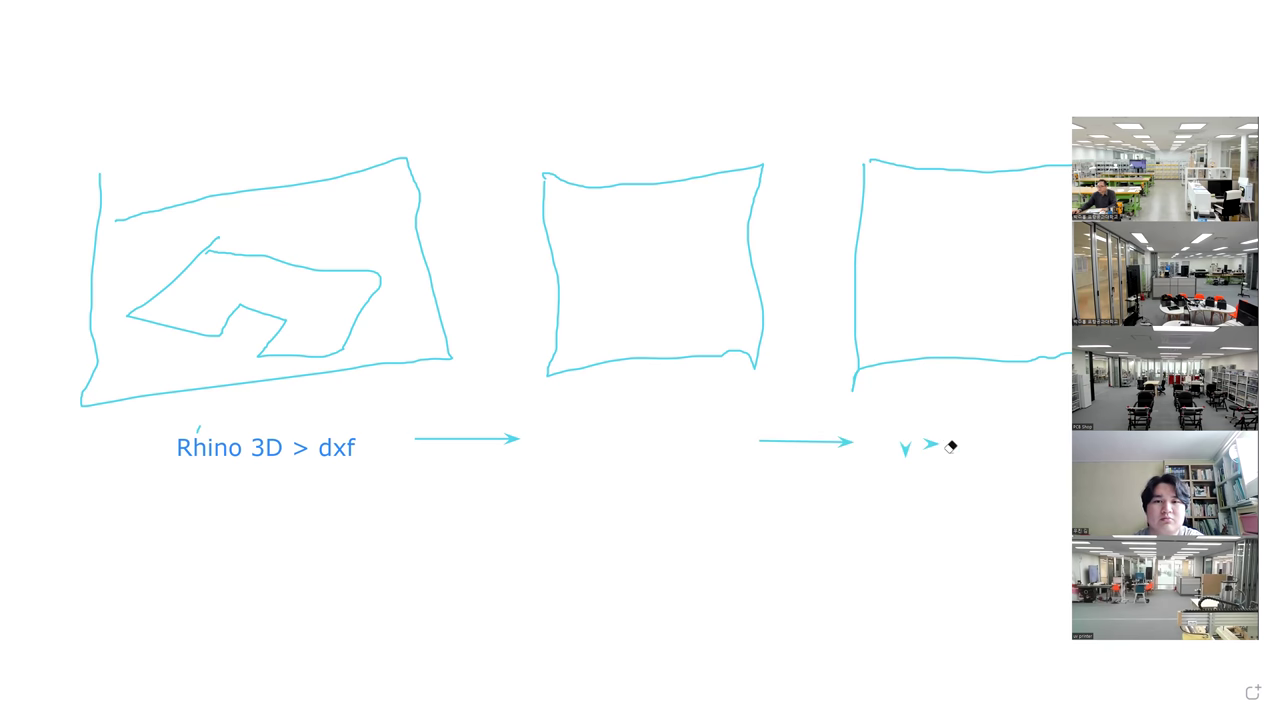
pyautogui.hotkey('ctrl', 'z')
pyautogui.hotkey('ctrl', 'z')
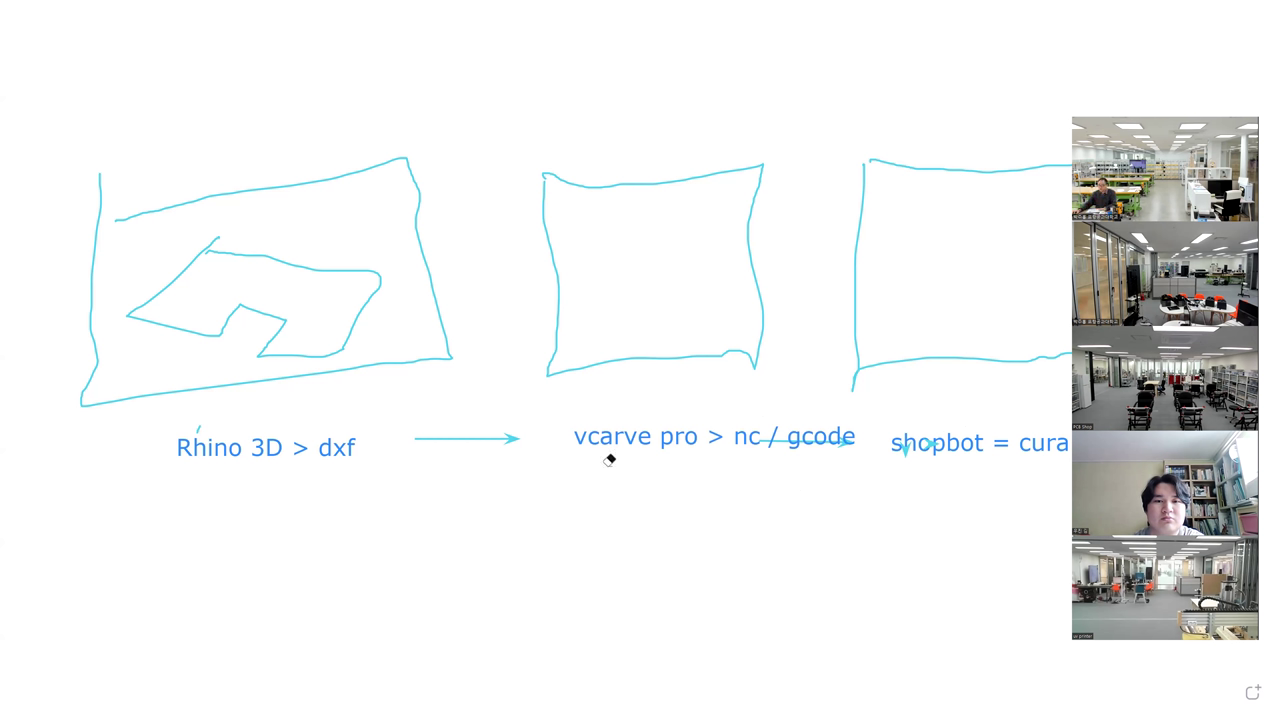
# Move the "vcarve pro > nc / gcode" and "shopbot = cura" labels clear of the arrows
pyautogui.moveTo(612, 421); pyautogui.dragTo(551, 393)
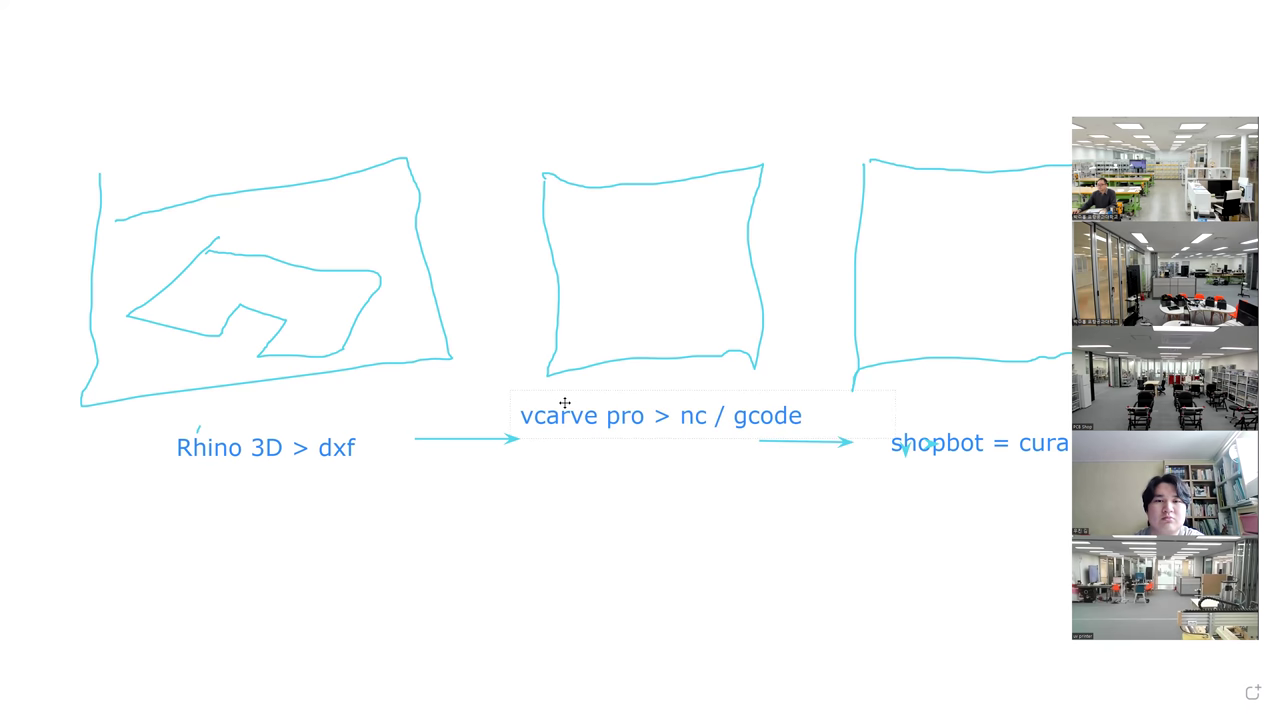
pyautogui.click(969, 446)
pyautogui.moveTo(975, 449); pyautogui.dragTo(972, 518)
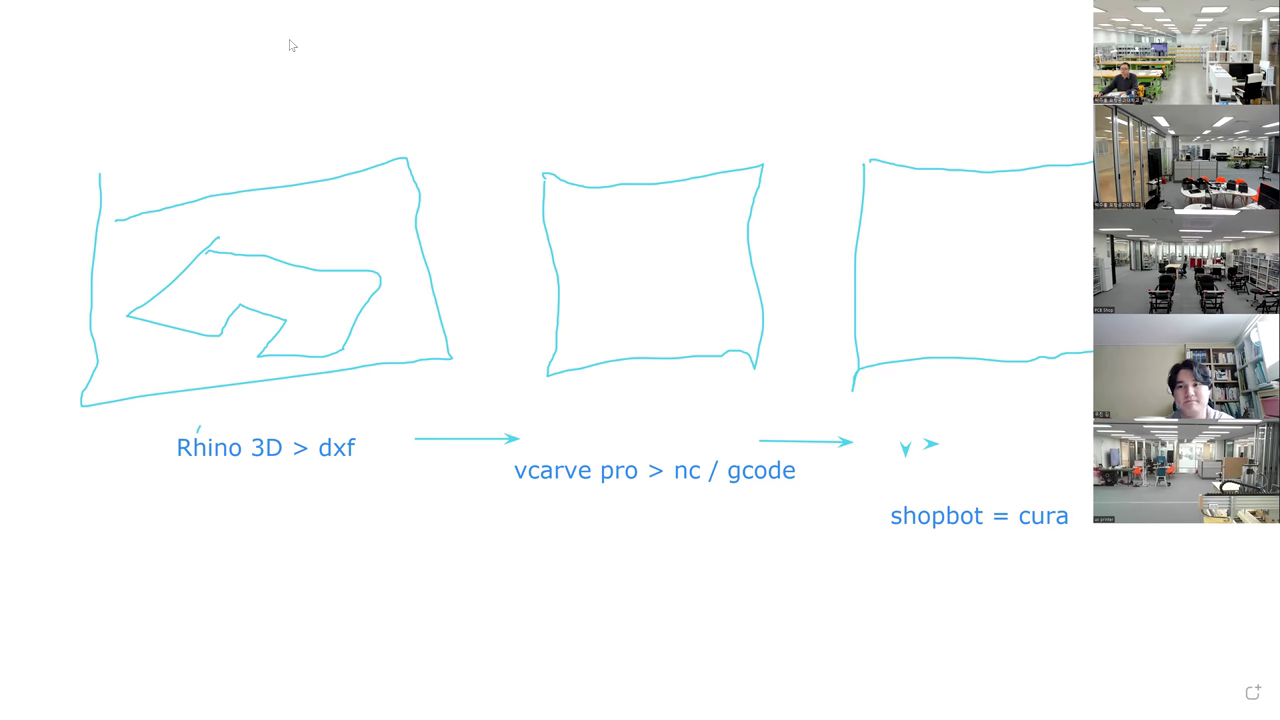
# Switch to Chrome and search Google for "vcarve pro"
pyautogui.hotkey('alt', 'Tab')
pyautogui.write('ㅍ')
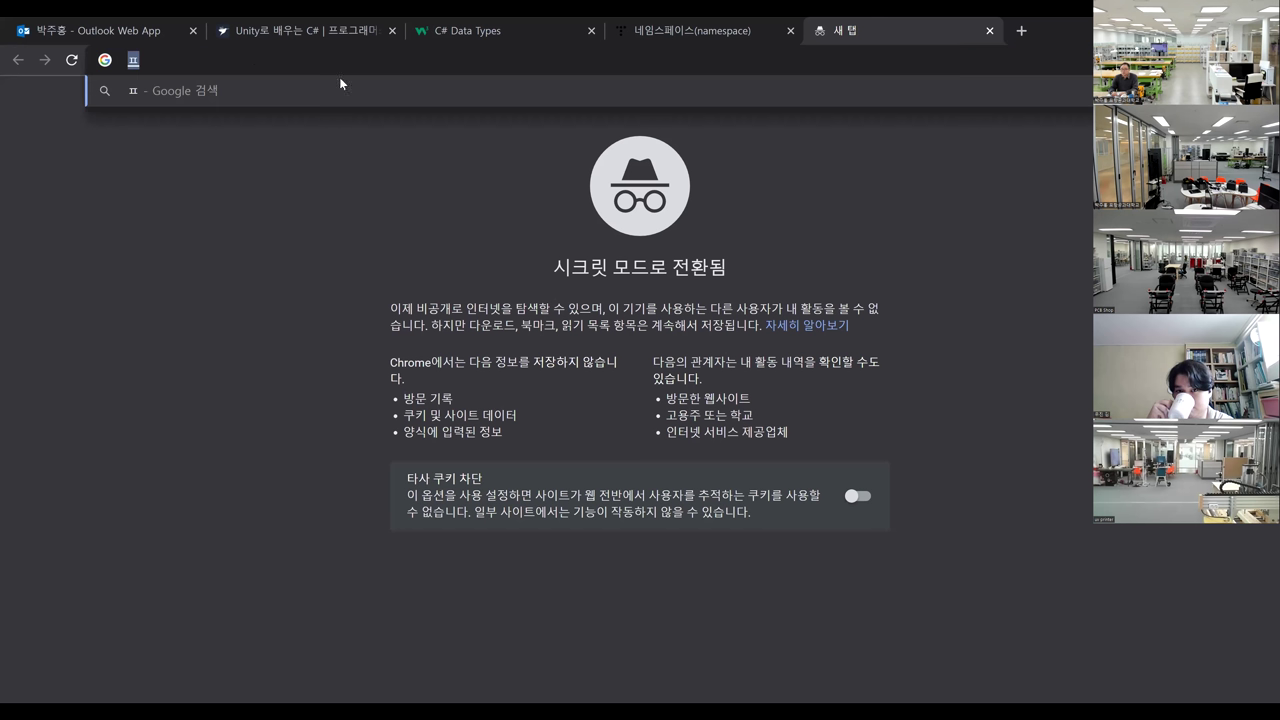
pyautogui.press('BackSpace')
pyautogui.write('v')
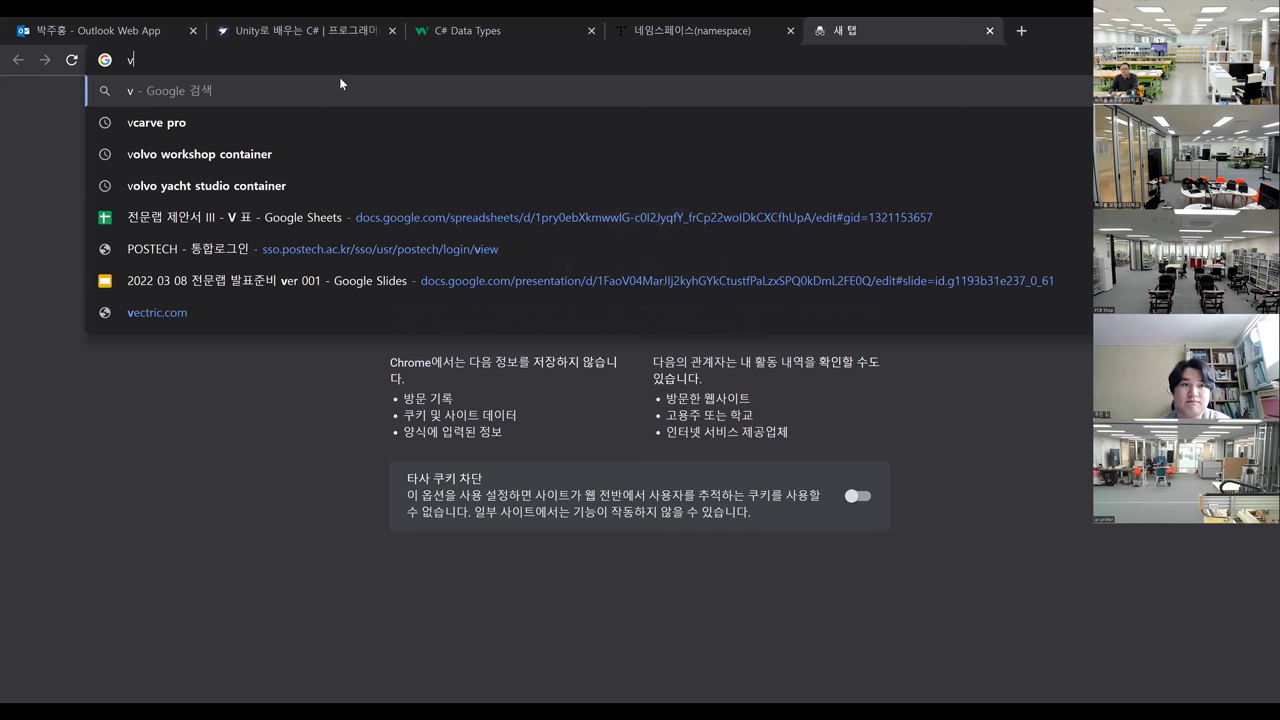
pyautogui.write('carve pro')
pyautogui.press('Return')
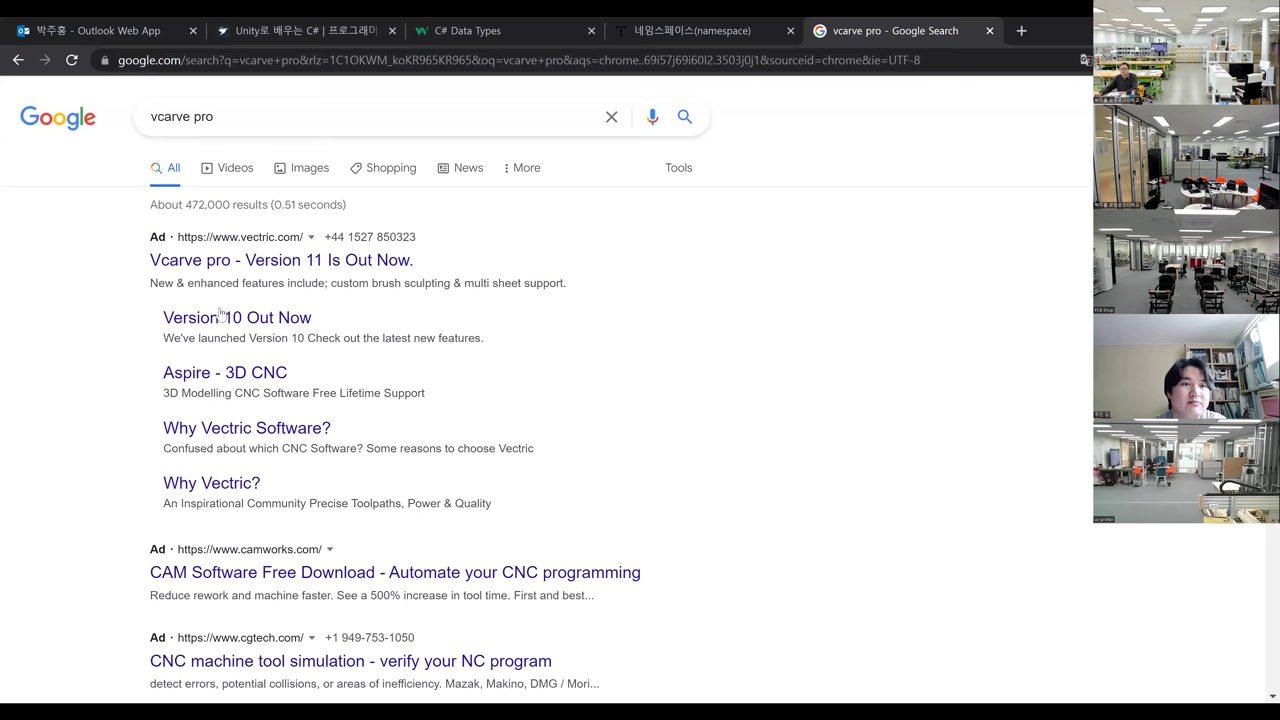
# Open Vectric's VCarve Pro product page from the search results and go to the VCarve Pro free trial page
pyautogui.click(212, 262)
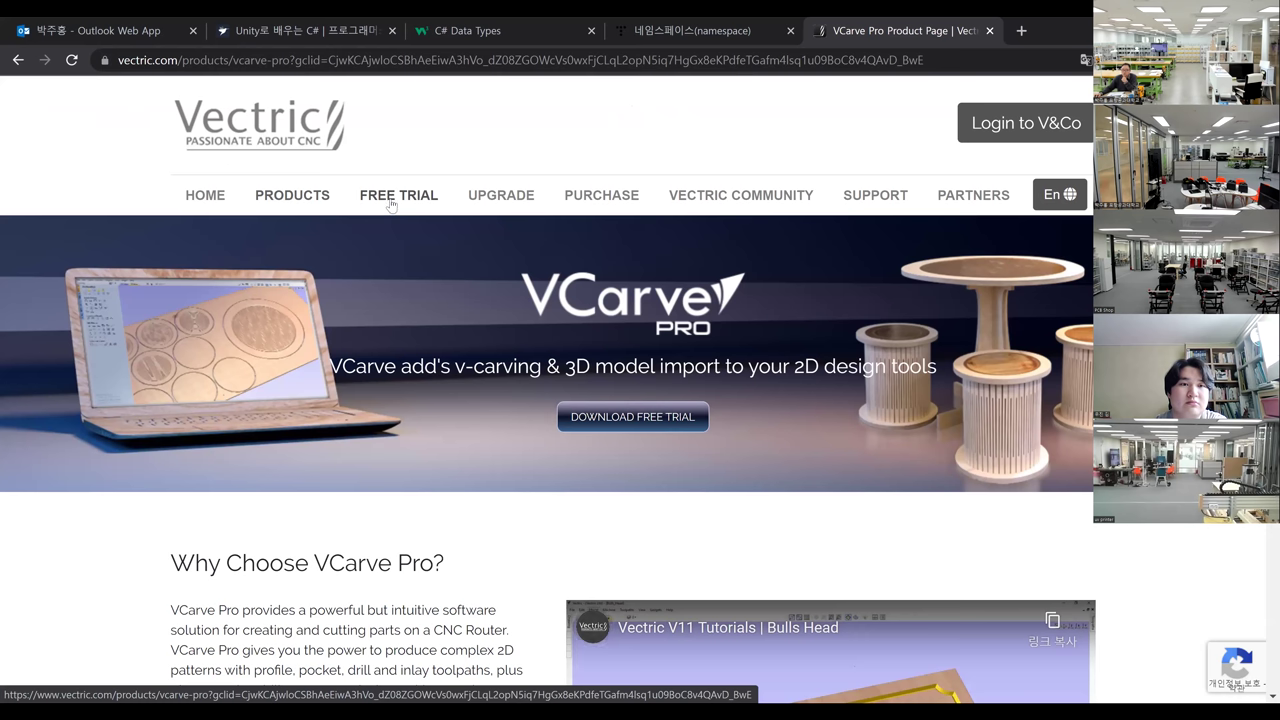
pyautogui.moveTo(395, 203)
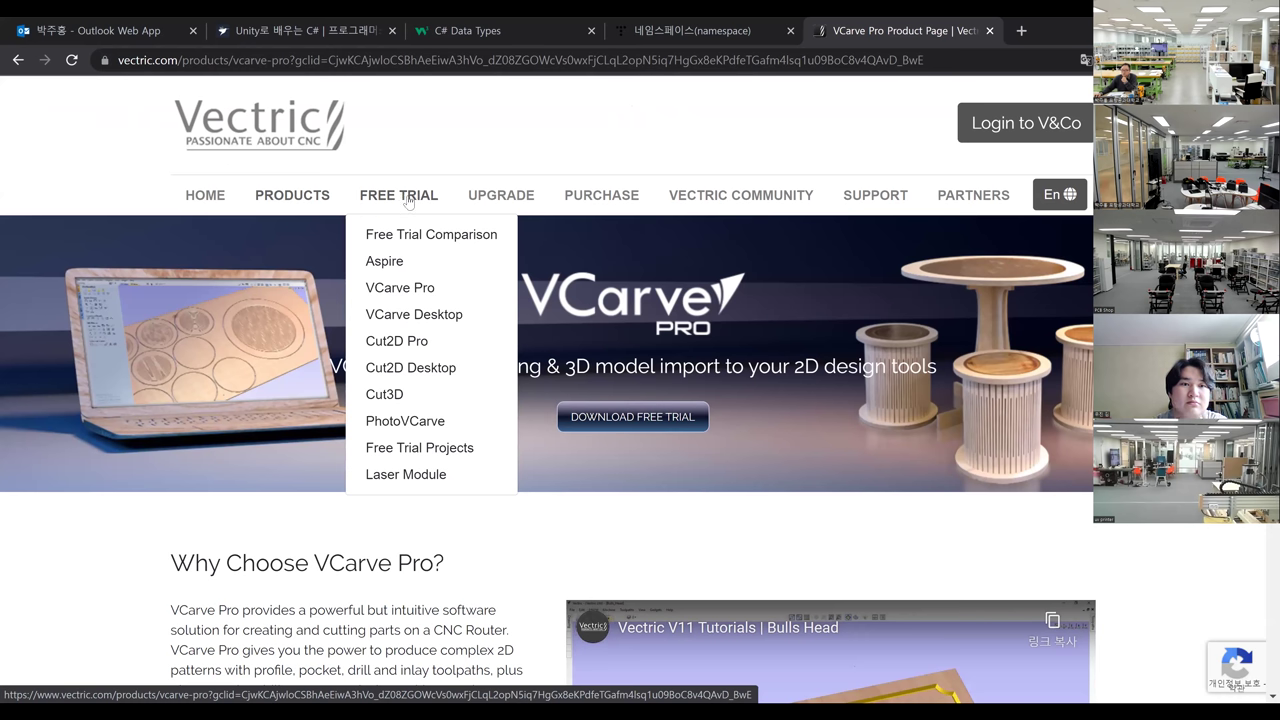
pyautogui.click(400, 288)
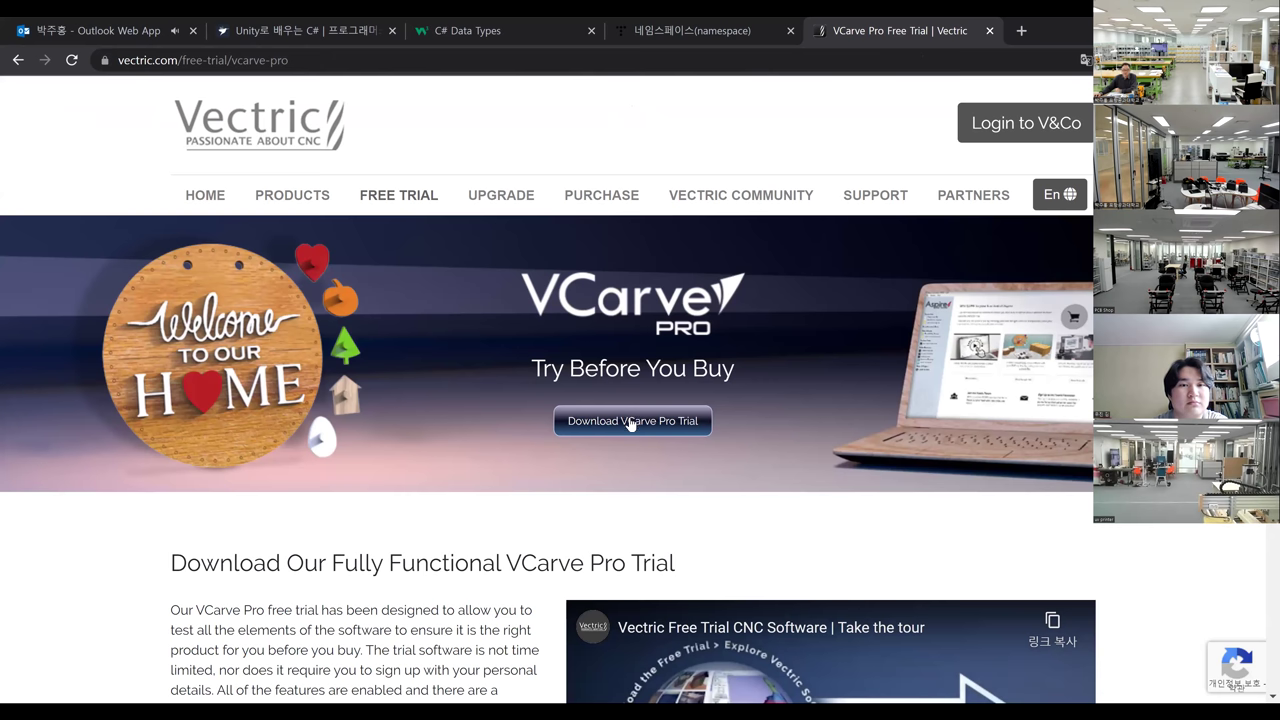
# Start the VCarve Pro trial sign-up by filling in the name field, and dismiss the form without submitting it
pyautogui.click(630, 421)
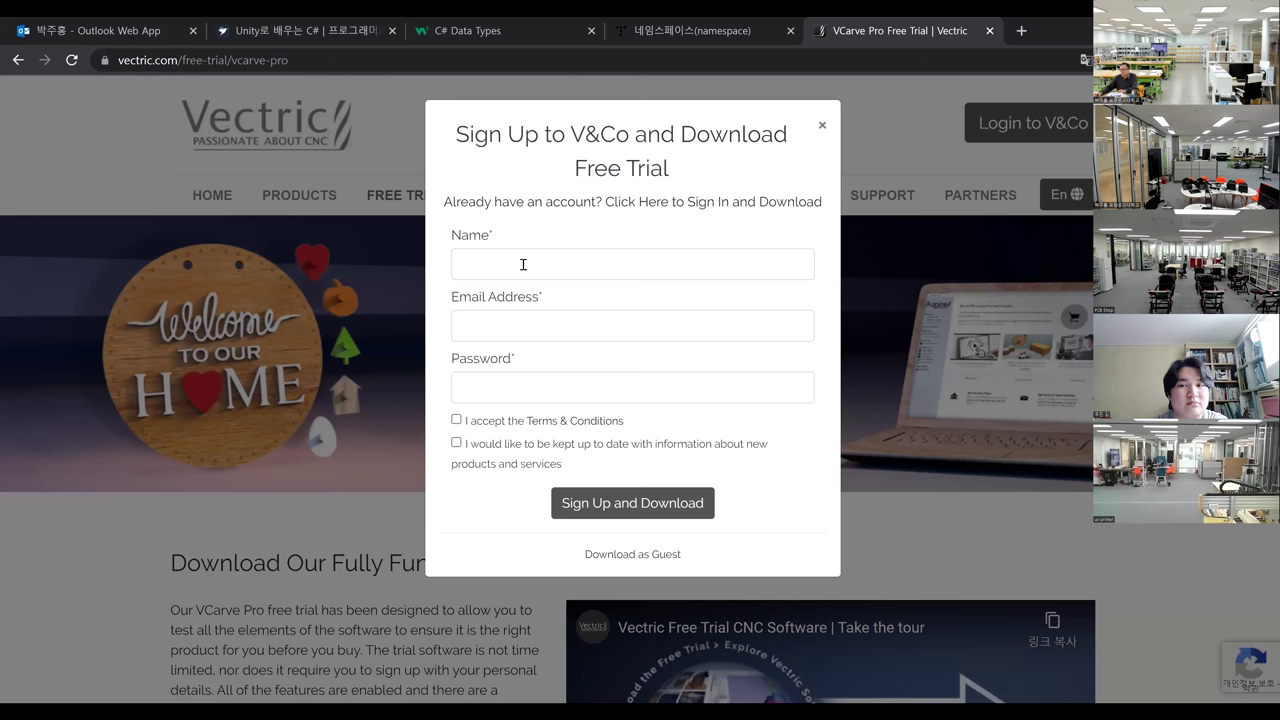
pyautogui.click(523, 263)
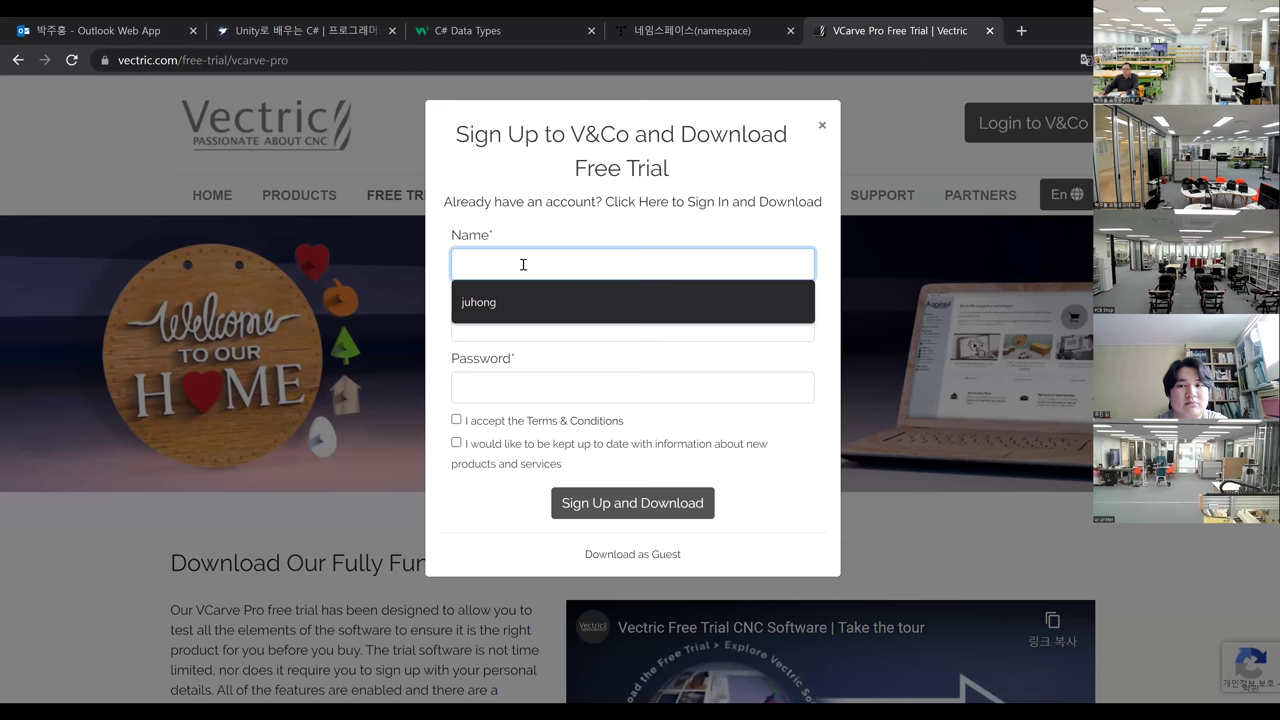
pyautogui.click(478, 300)
pyautogui.click(507, 321)
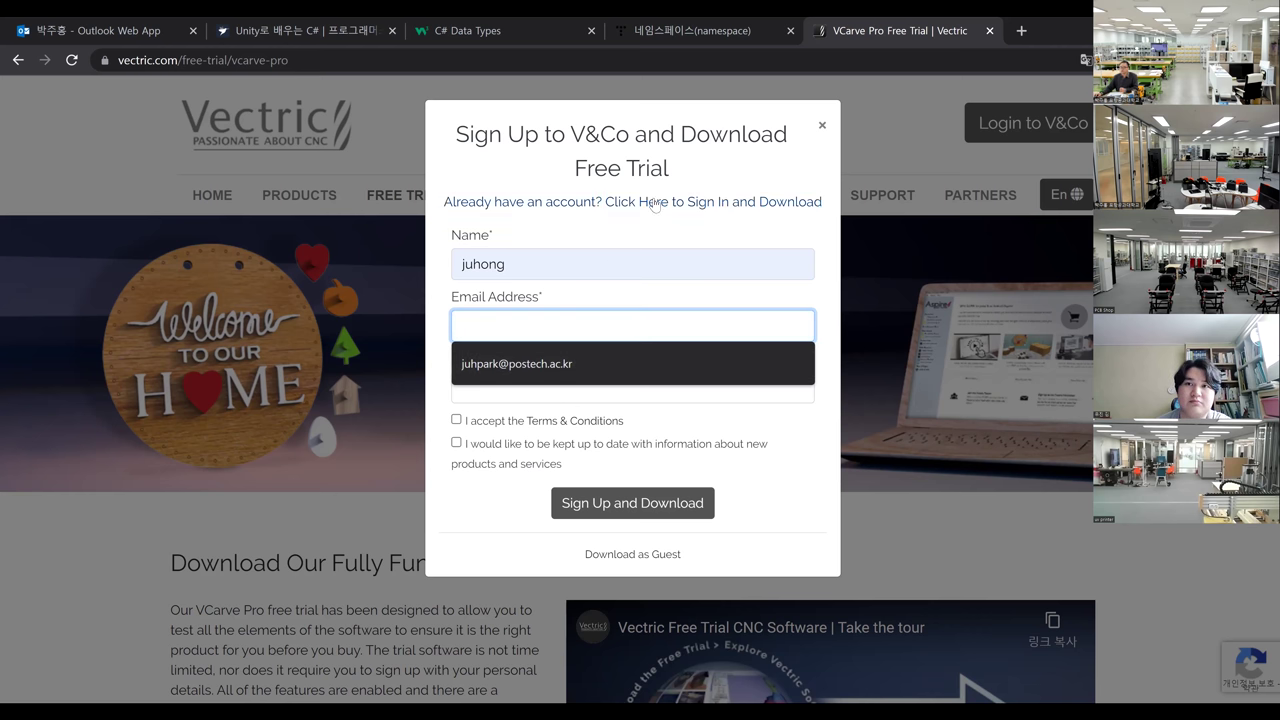
pyautogui.click(822, 126)
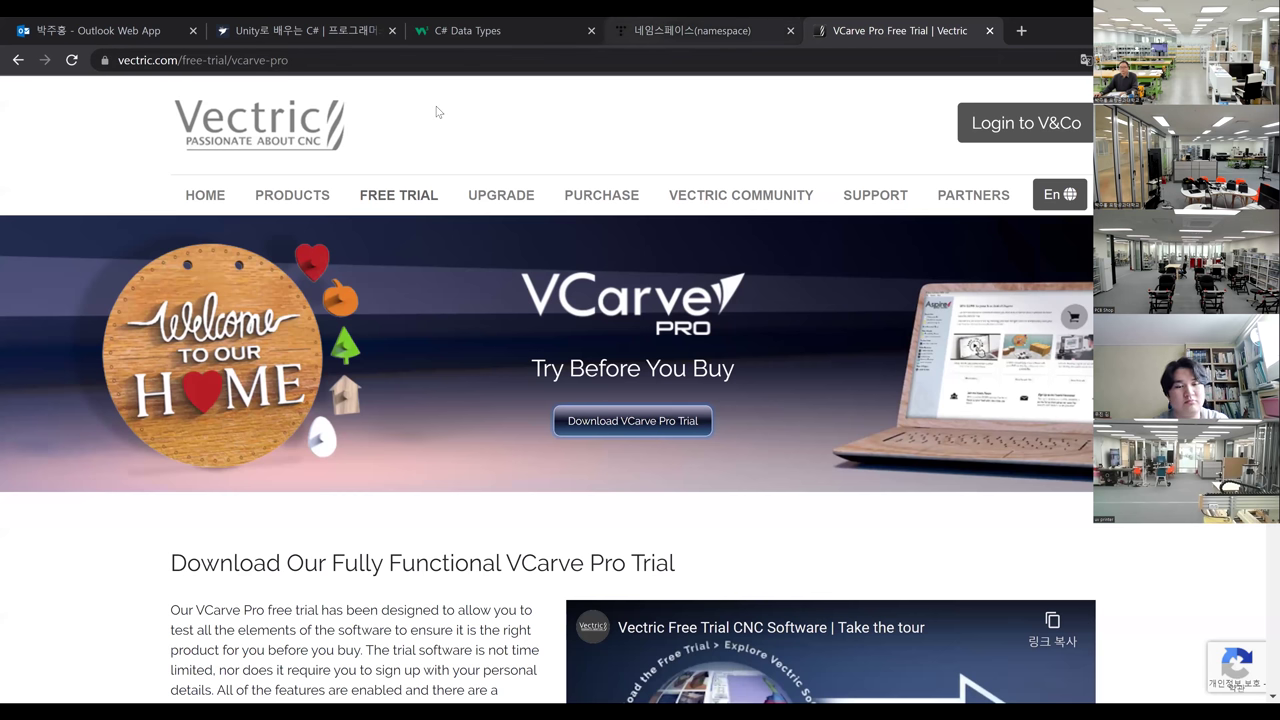
# Search Google for "shopbot program evaluation" in the tab showing the namespace blog article
pyautogui.hotkey('ctrl', 'shift', 'Tab')
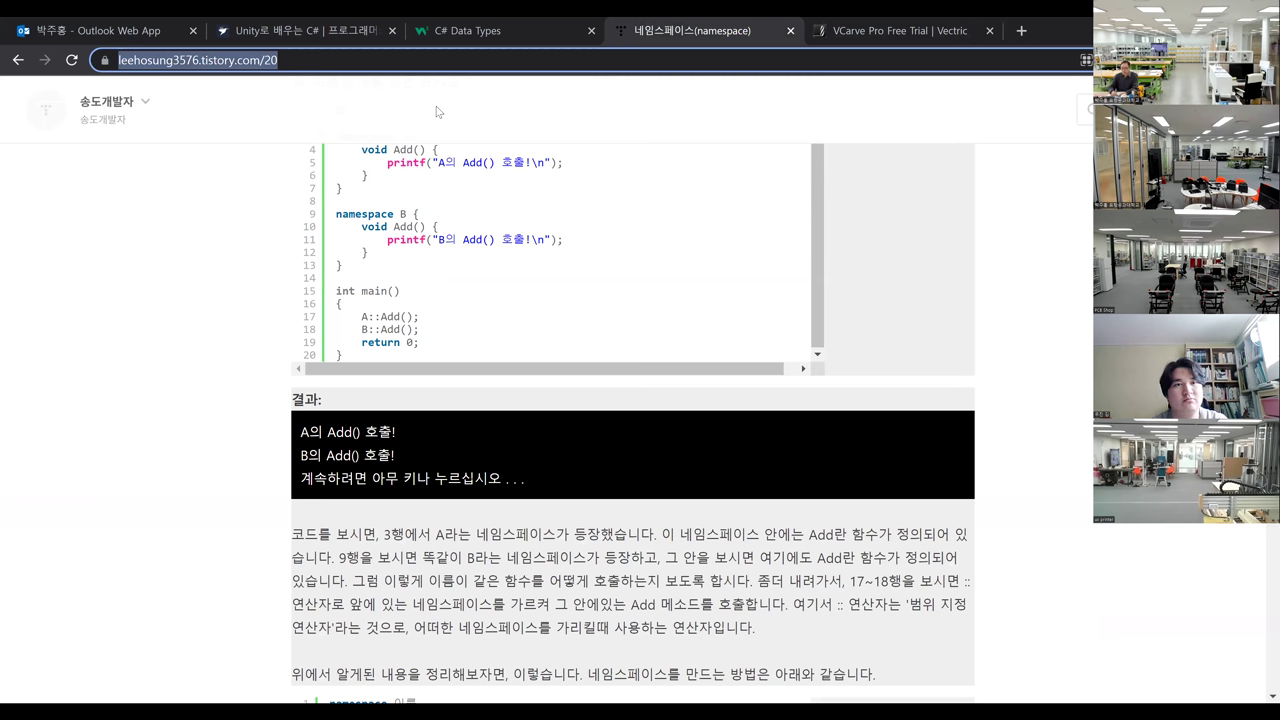
pyautogui.write('shopboy')
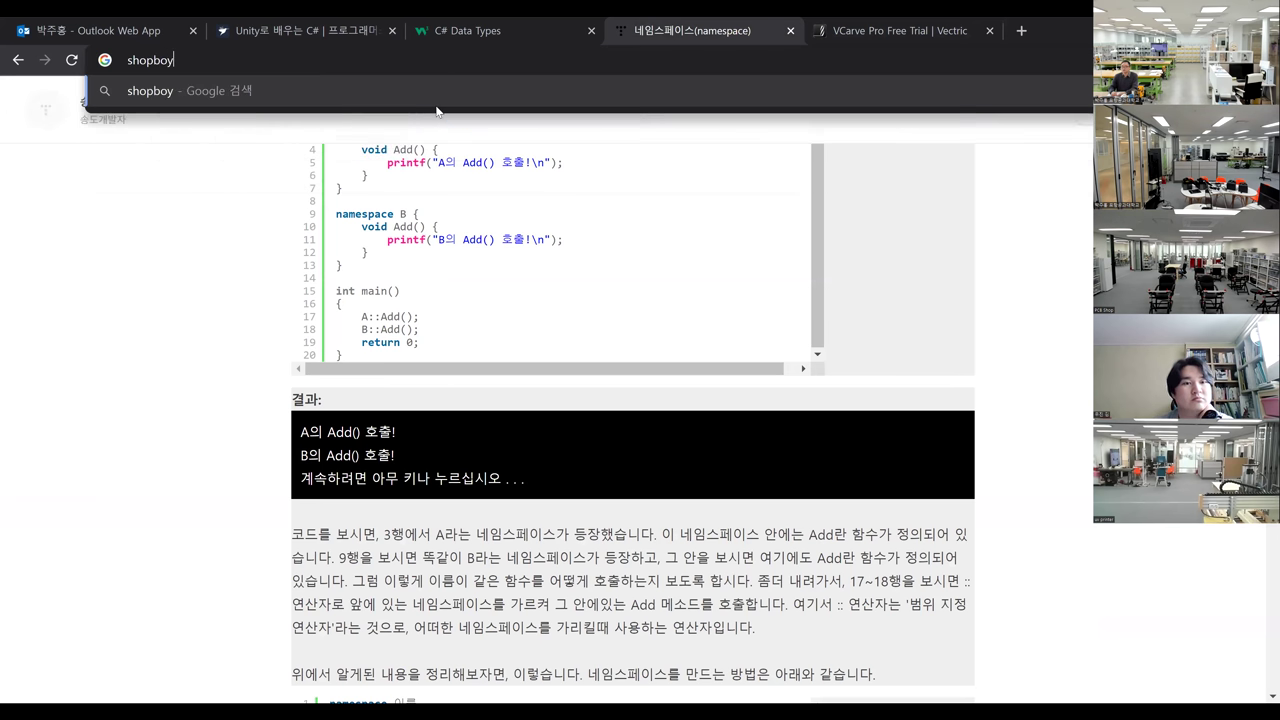
pyautogui.press('BackSpace')
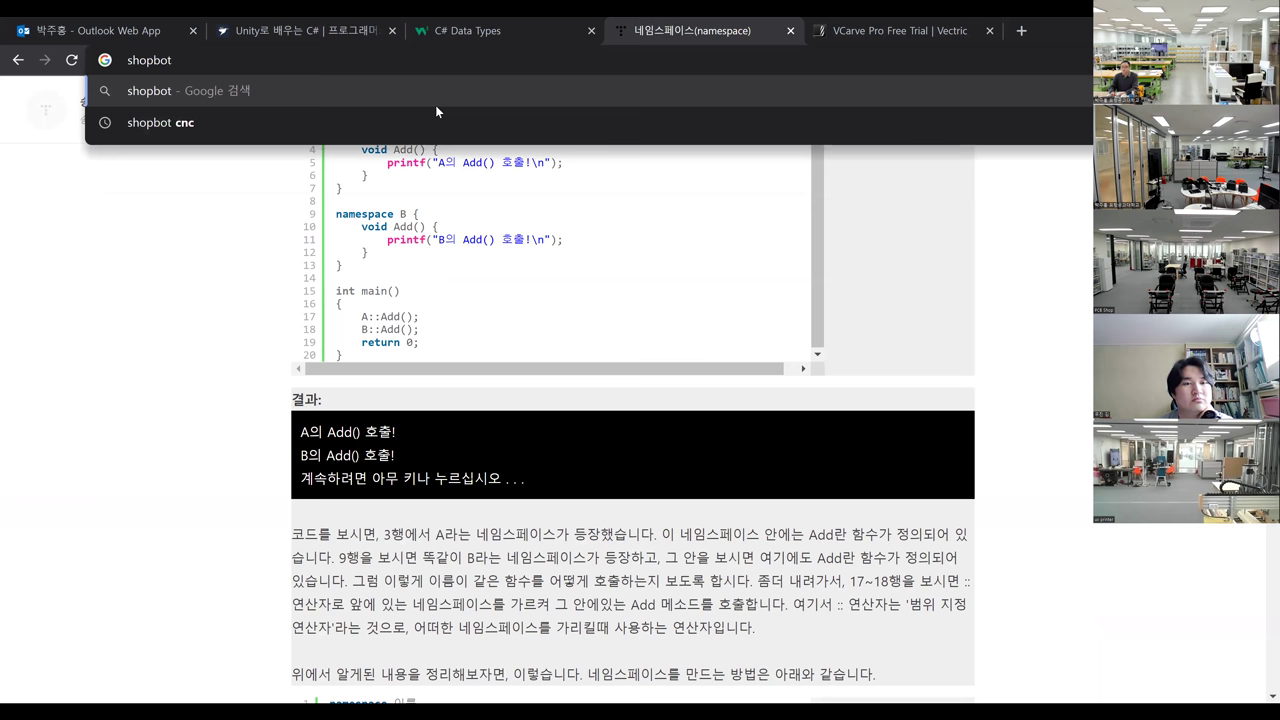
pyautogui.write('t progr')
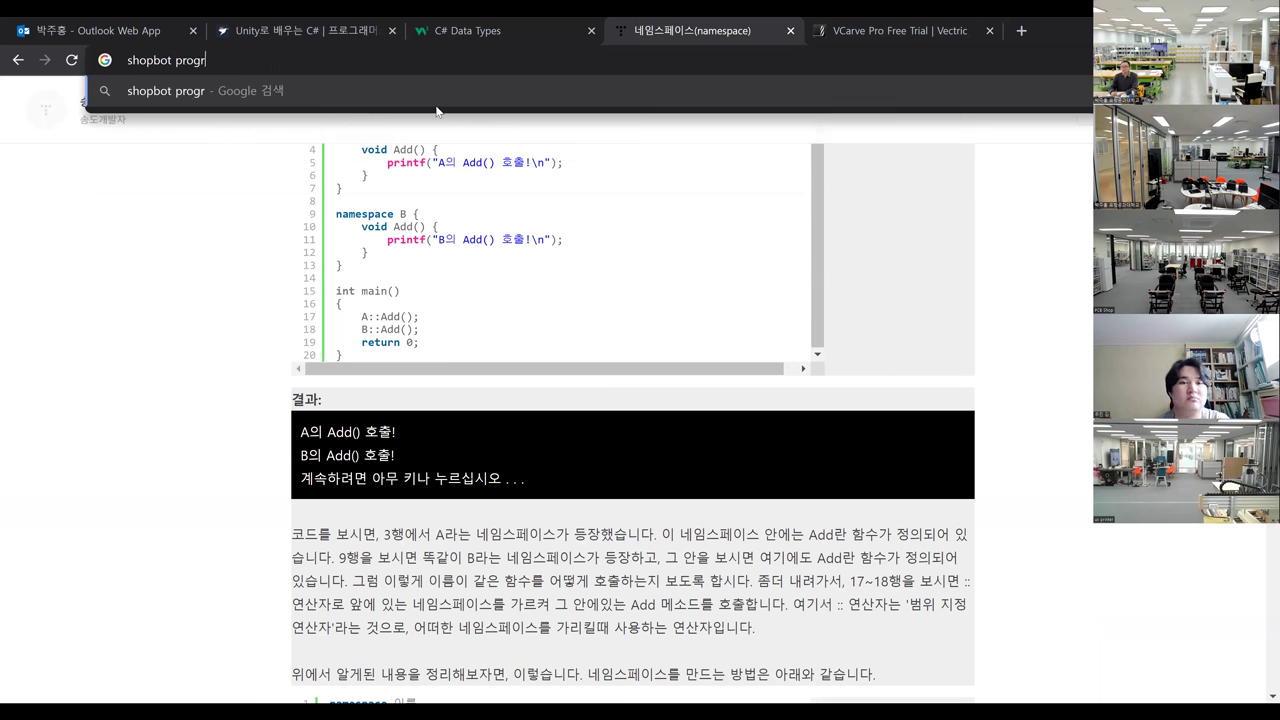
pyautogui.write('am evaluation')
pyautogui.press('Return')
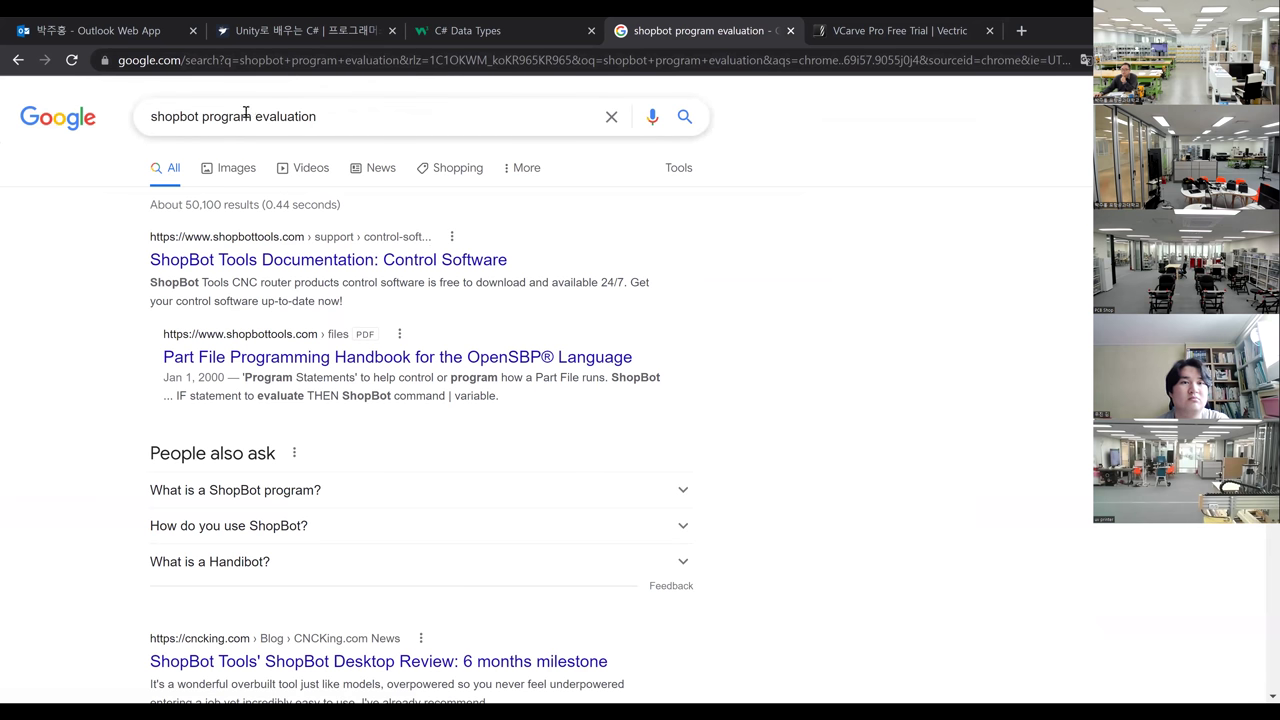
# Open the ShopBot Tools control software page from the search results and download the Sb3.8.50 installer
pyautogui.click(330, 262)
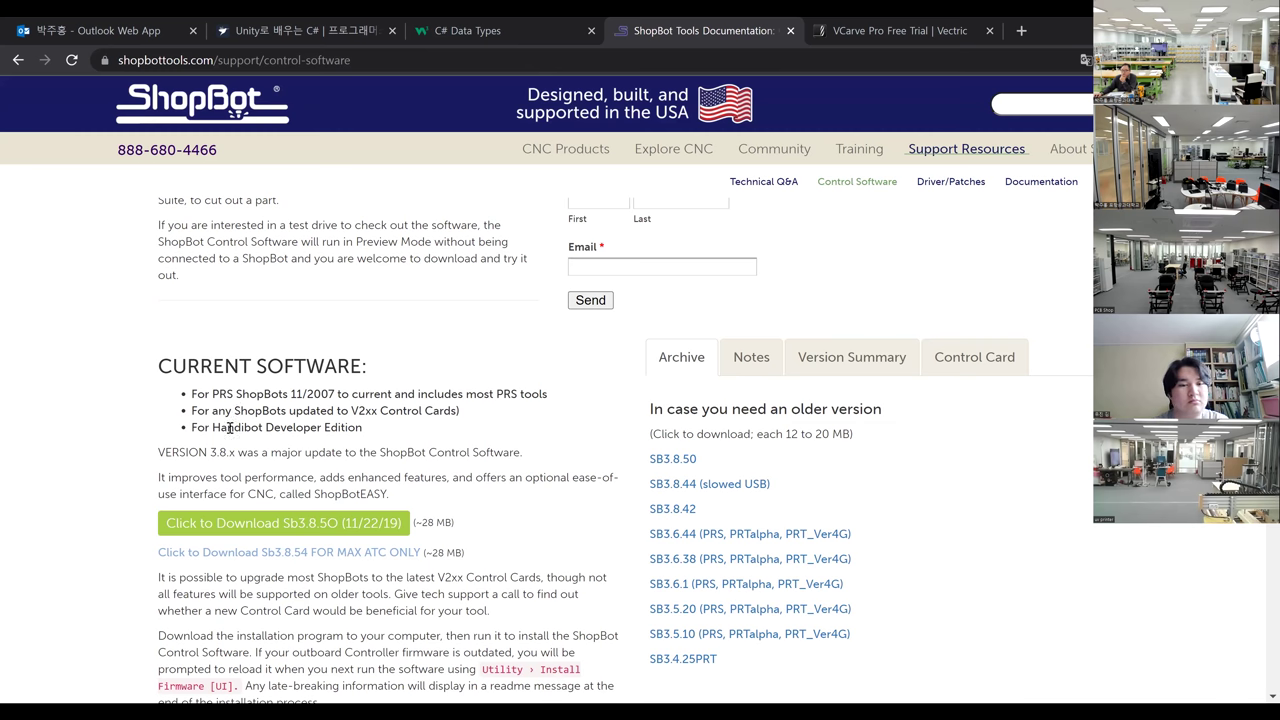
pyautogui.scroll(-1, 313, 554)
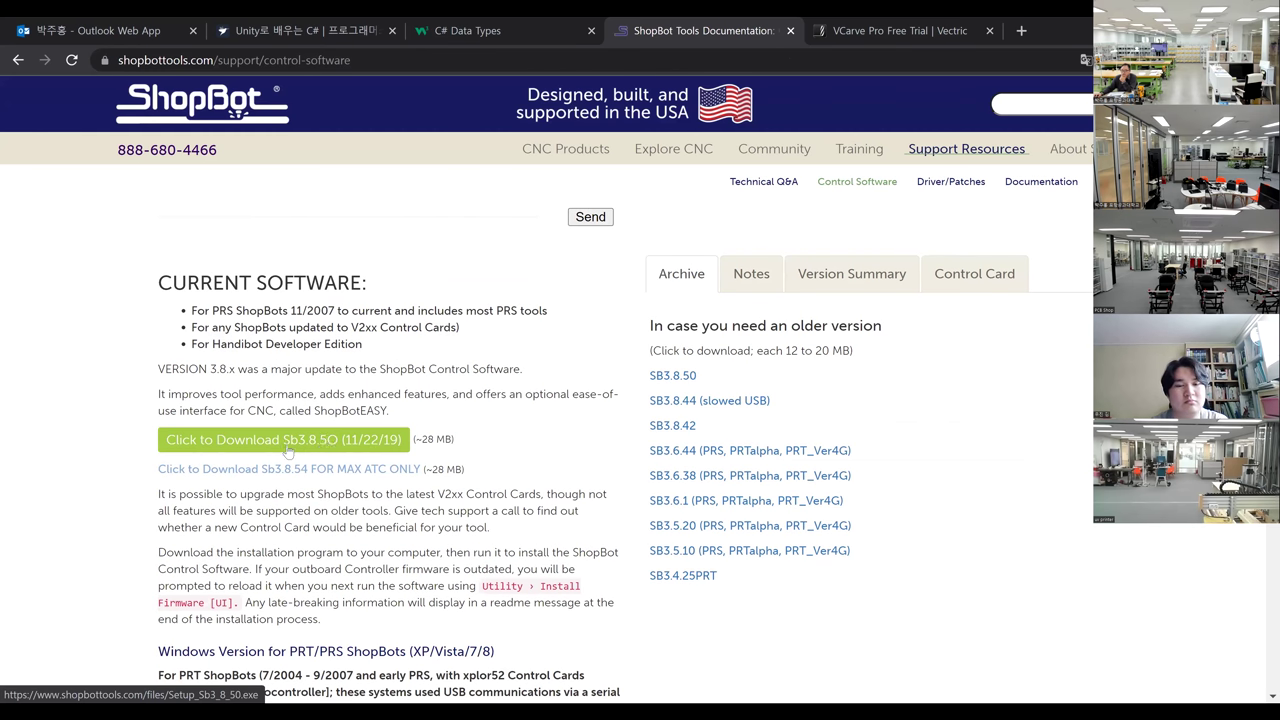
pyautogui.click(345, 470)
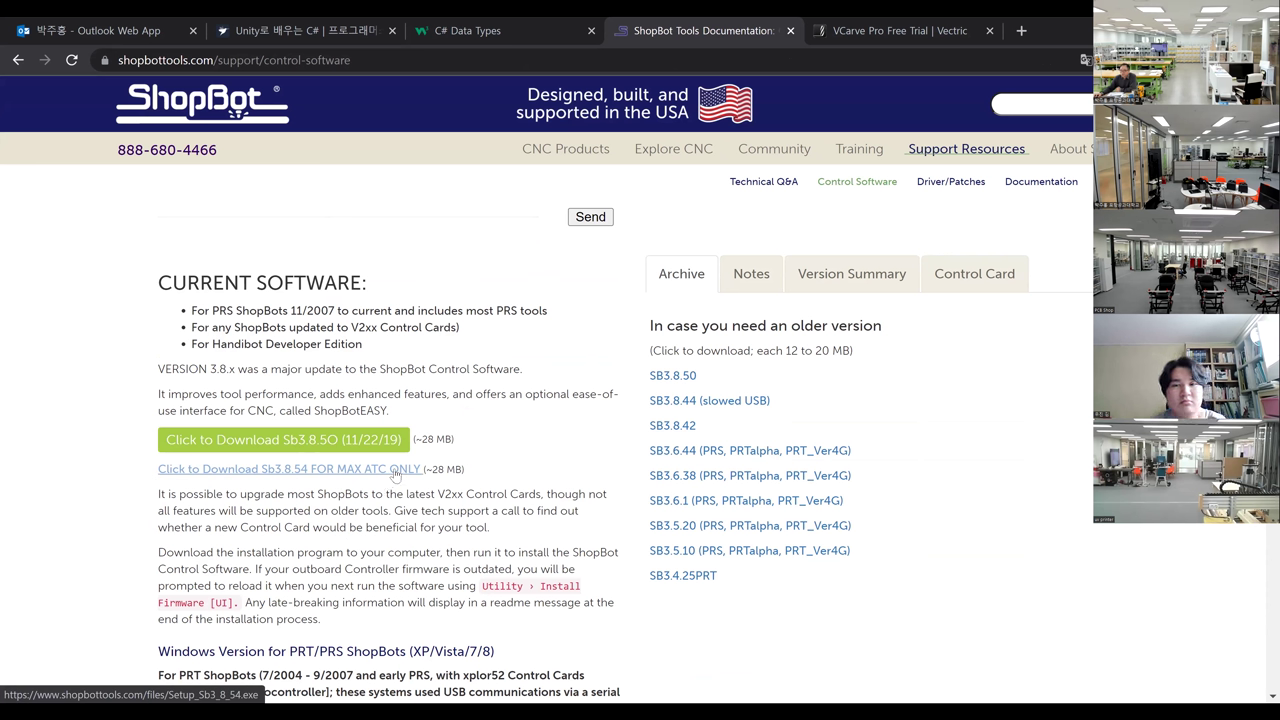
pyautogui.click(340, 447)
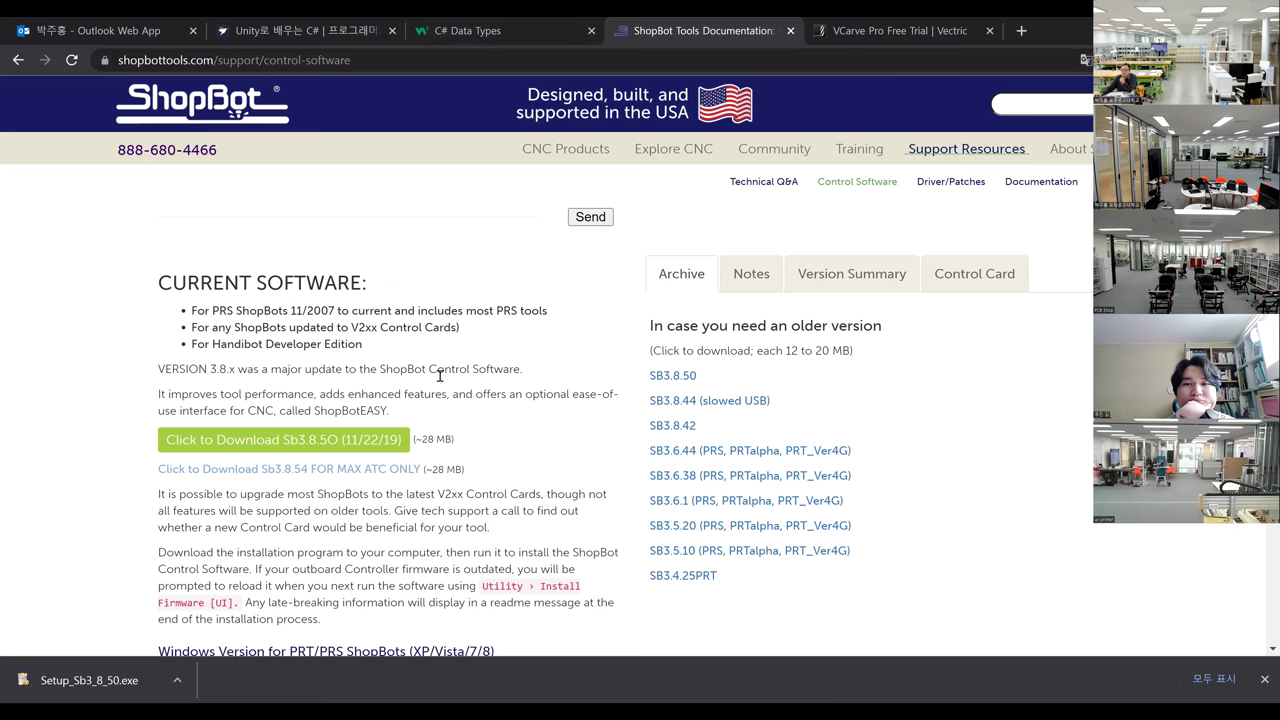
# Take the ShopBot tab back to the "c# namespace 란" search results and return to the VCarve Pro free trial page
pyautogui.click(18, 60)
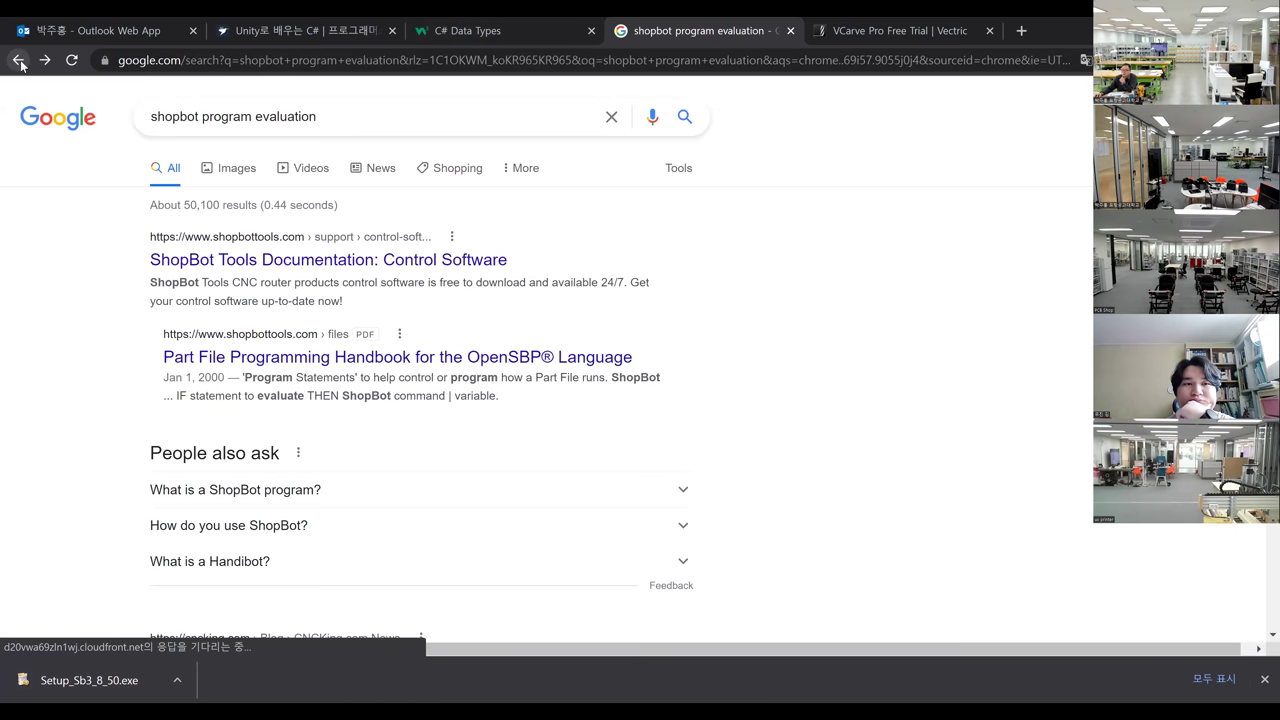
pyautogui.click(18, 60)
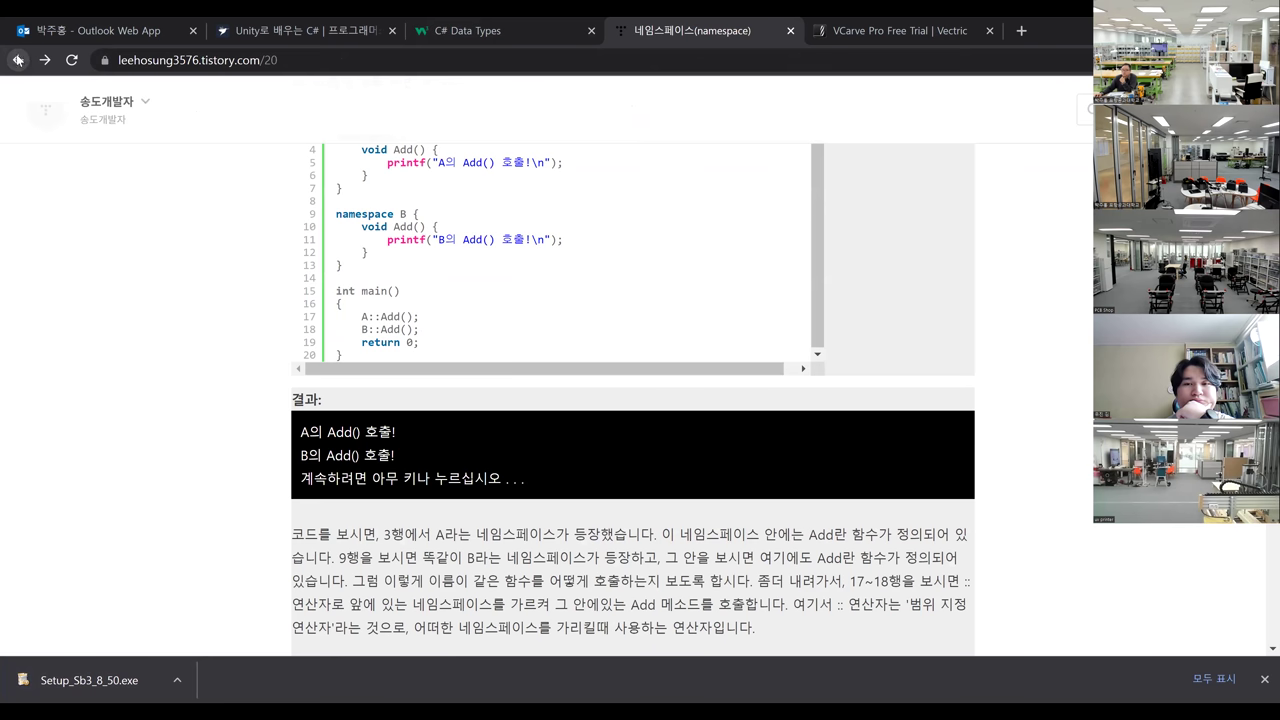
pyautogui.click(18, 60)
pyautogui.click(468, 30)
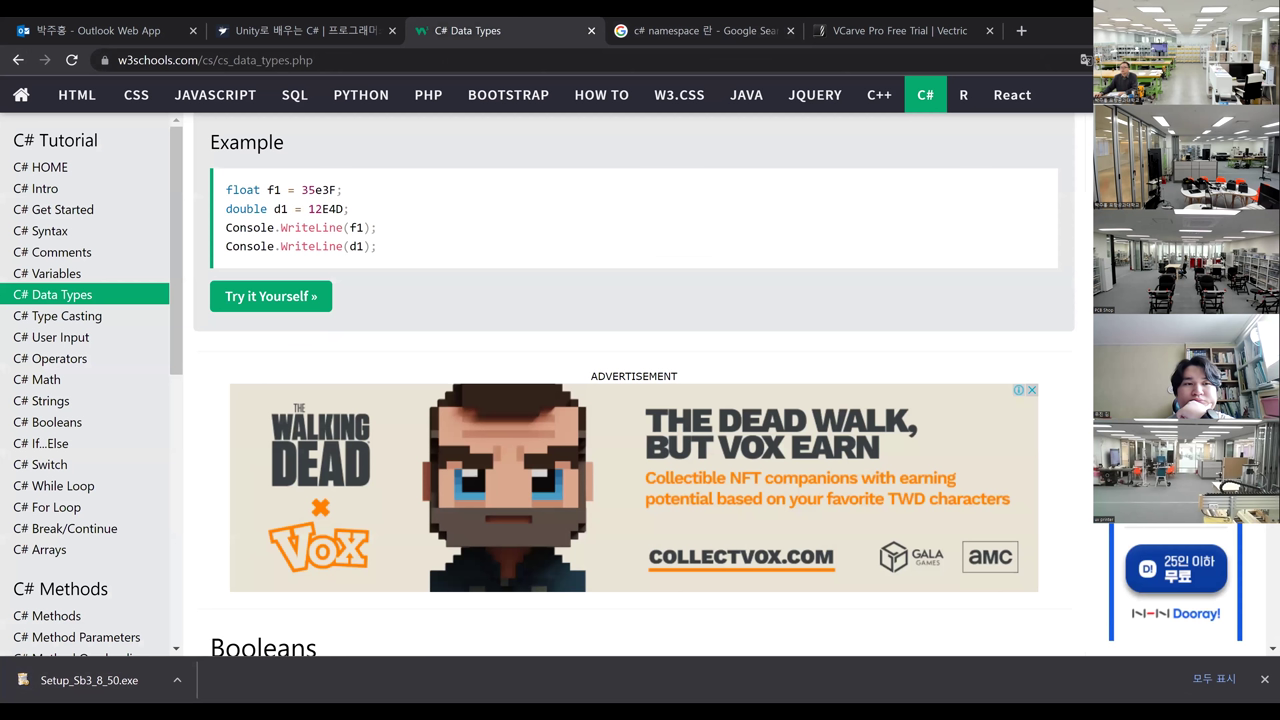
pyautogui.hotkey('ctrl', 'Tab')
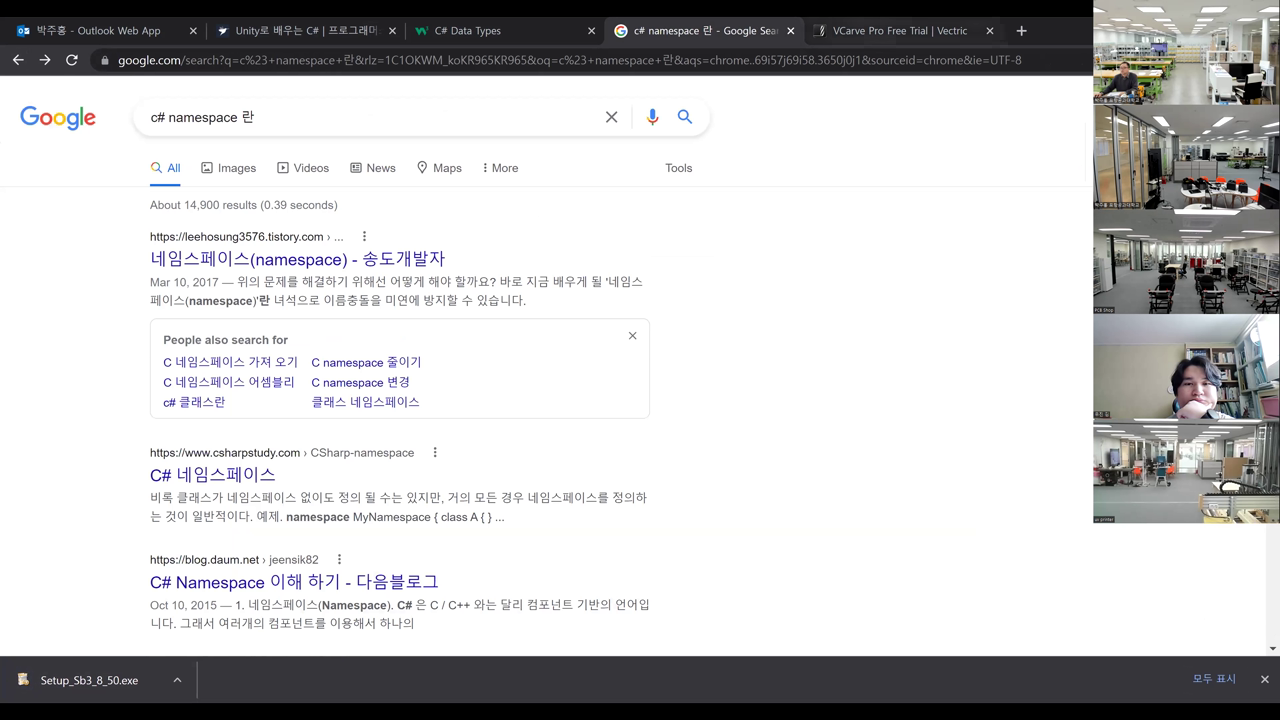
pyautogui.hotkey('ctrl', 'Tab')
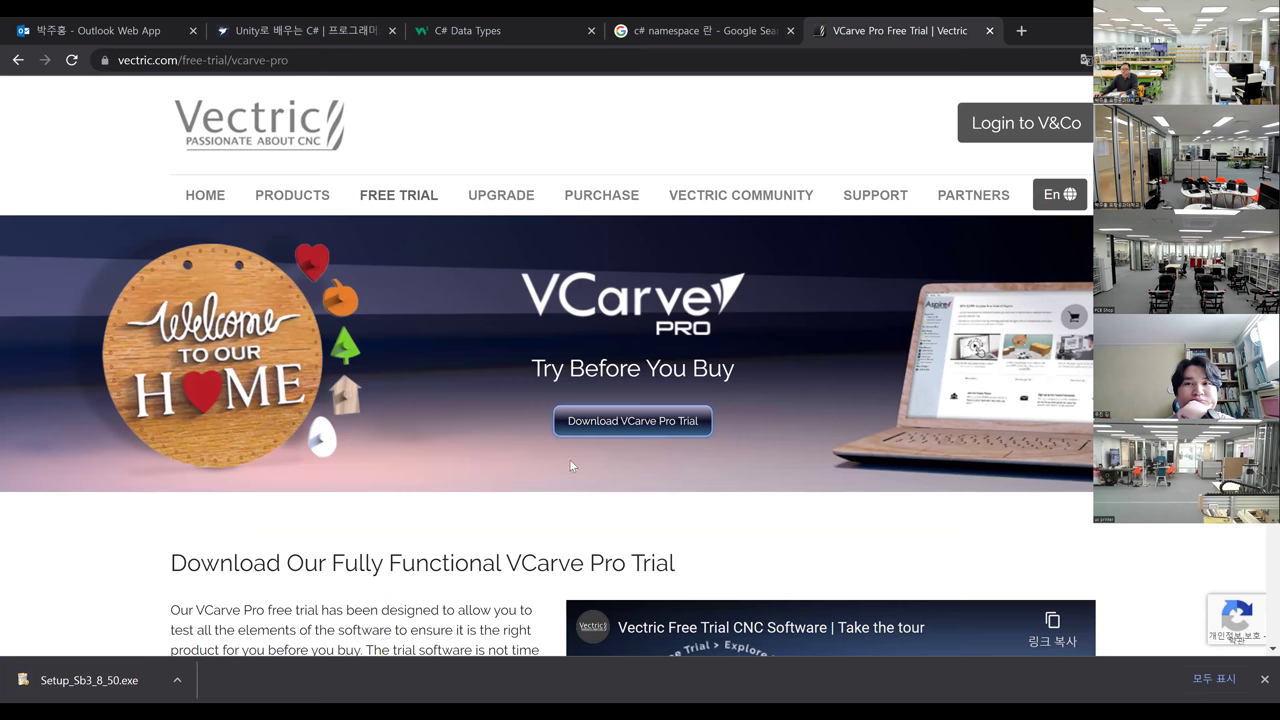
# Show the downloaded Setup_Sb3_8_50.exe in its folder and launch VCarveProTrialEdition_Setup from there
pyautogui.click(176, 686)
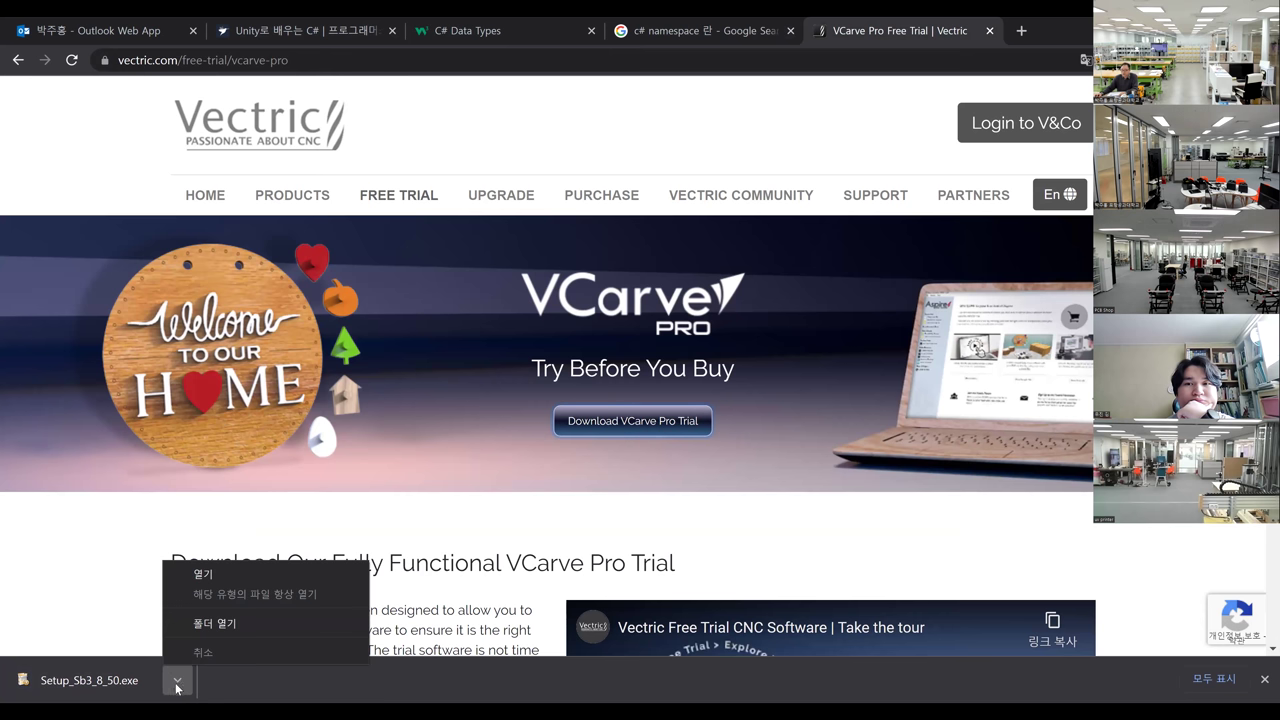
pyautogui.click(239, 624)
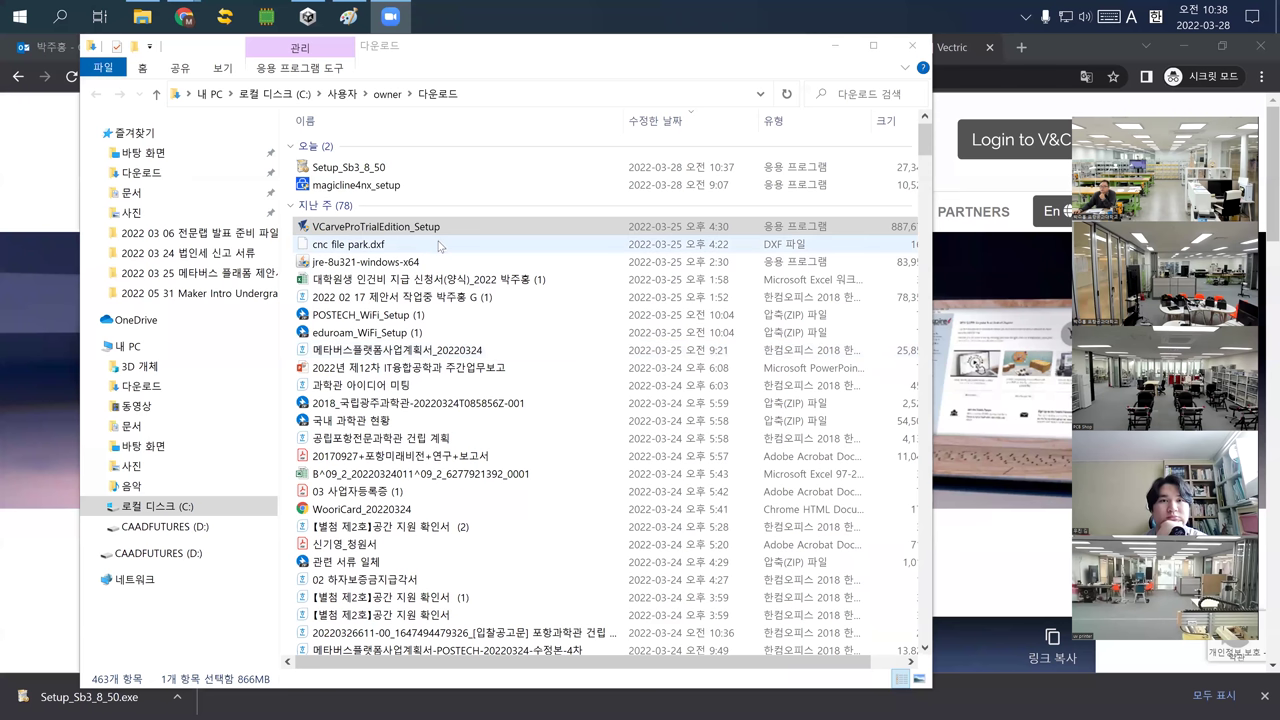
pyautogui.click(424, 227)
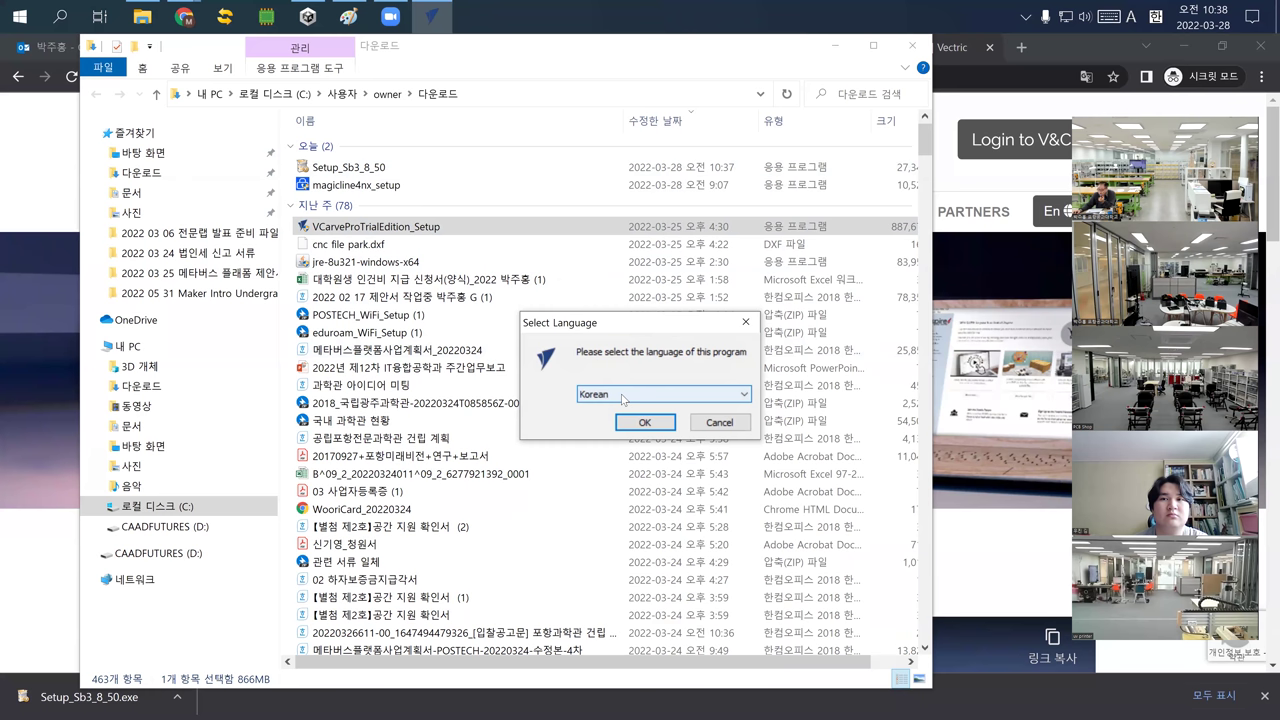
# Choose English as the VCarve Pro installer language and continue to the setup wizard
pyautogui.click(622, 396)
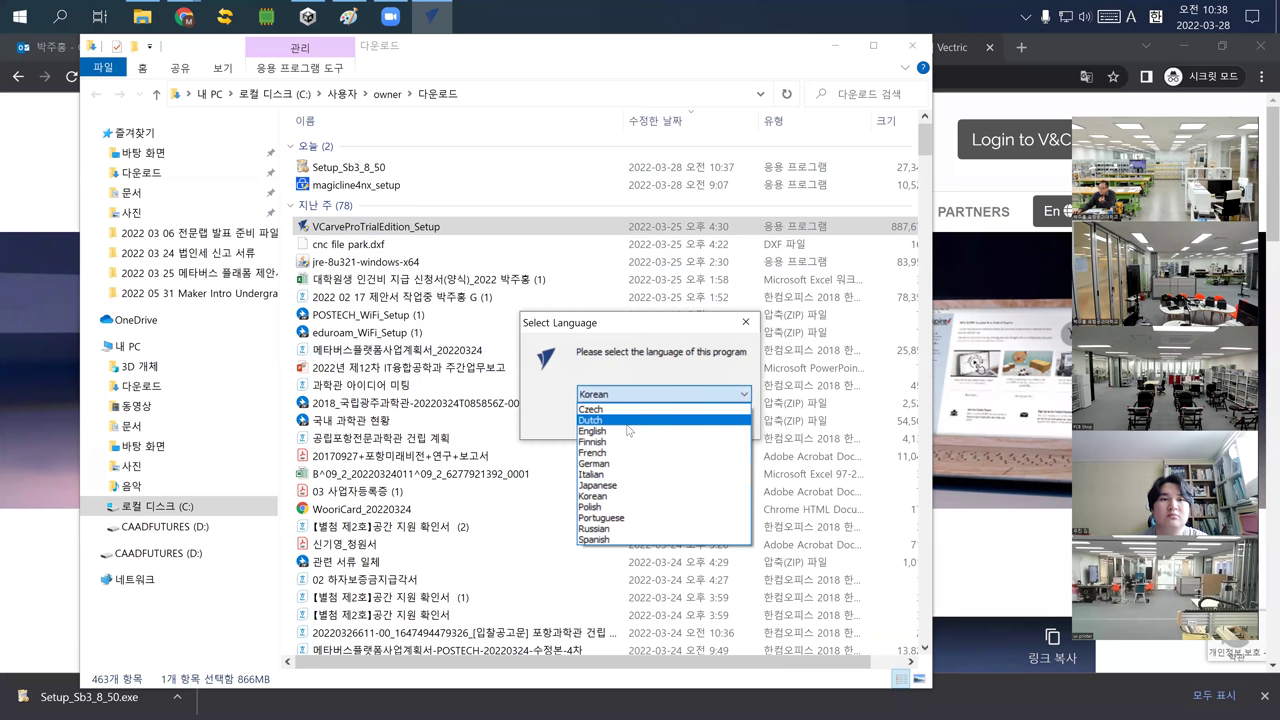
pyautogui.click(627, 420)
pyautogui.click(626, 398)
pyautogui.scroll(1, 625, 410)
pyautogui.click(612, 414)
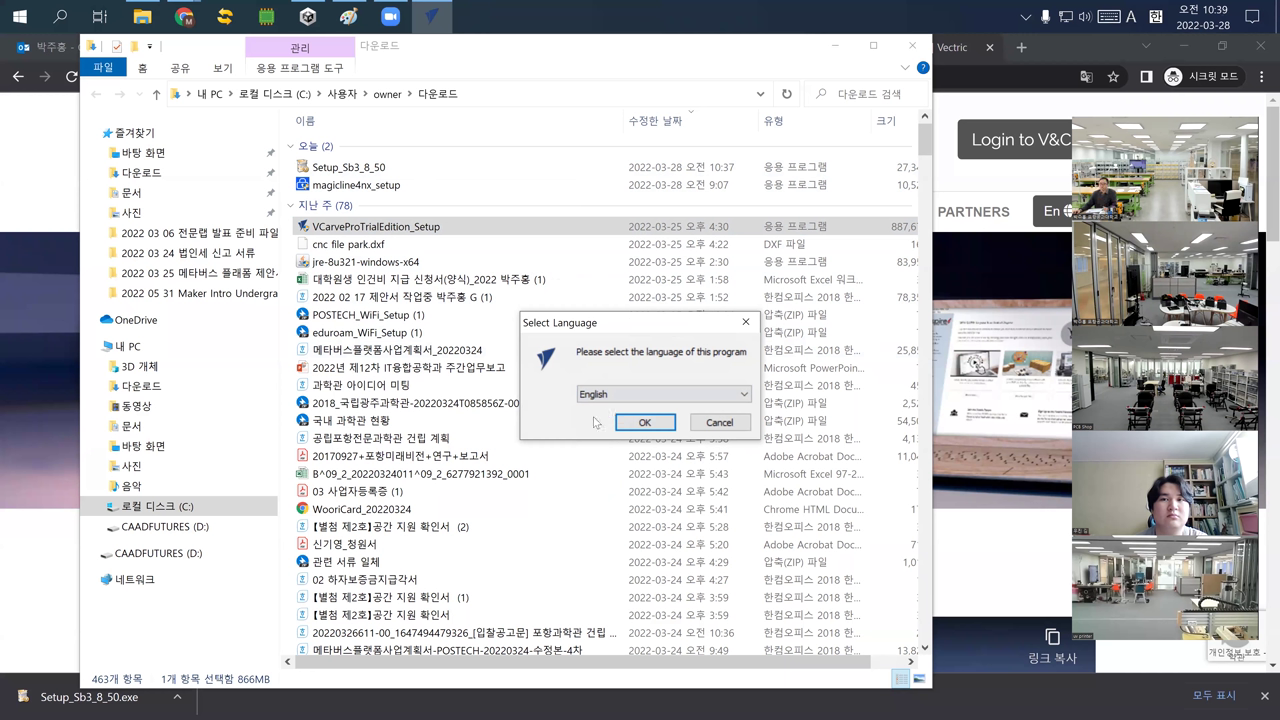
pyautogui.click(645, 422)
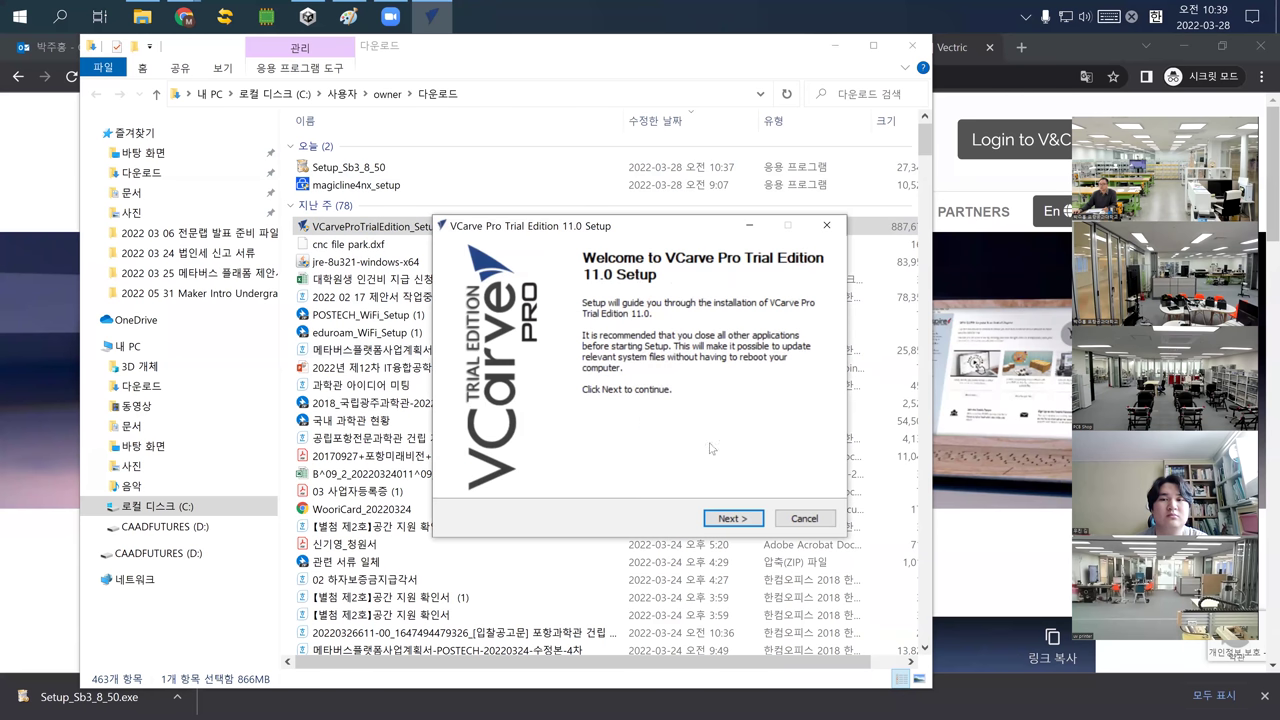
# Install VCarve Pro Trial Edition 11.0 with the default components, location and Start Menu folder, and finish setup without running the program
pyautogui.click(740, 517)
pyautogui.click(740, 518)
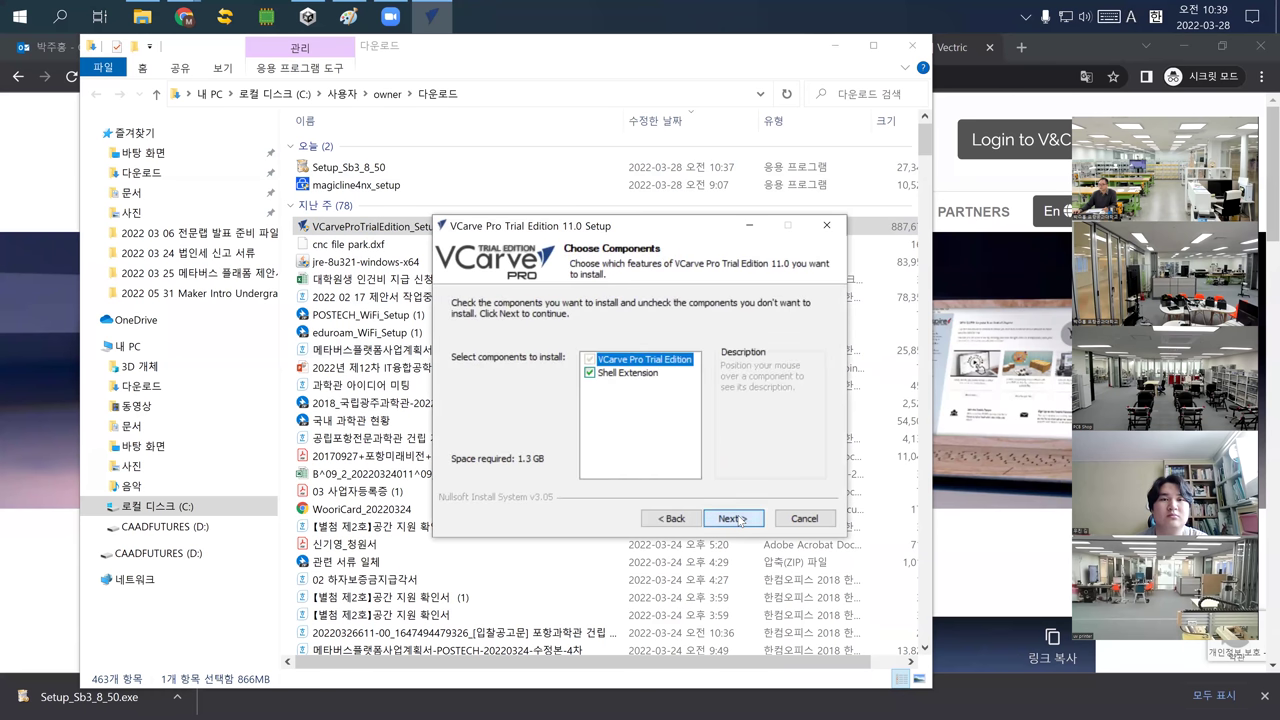
pyautogui.click(740, 518)
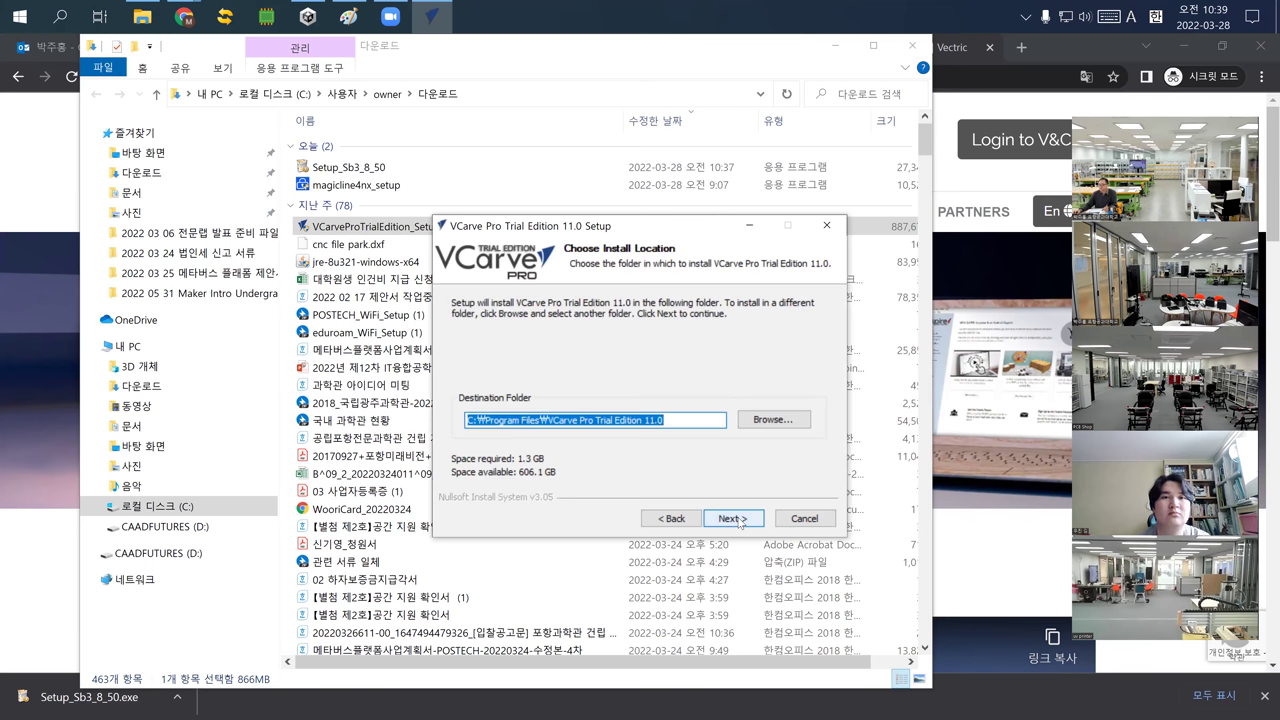
pyautogui.click(740, 518)
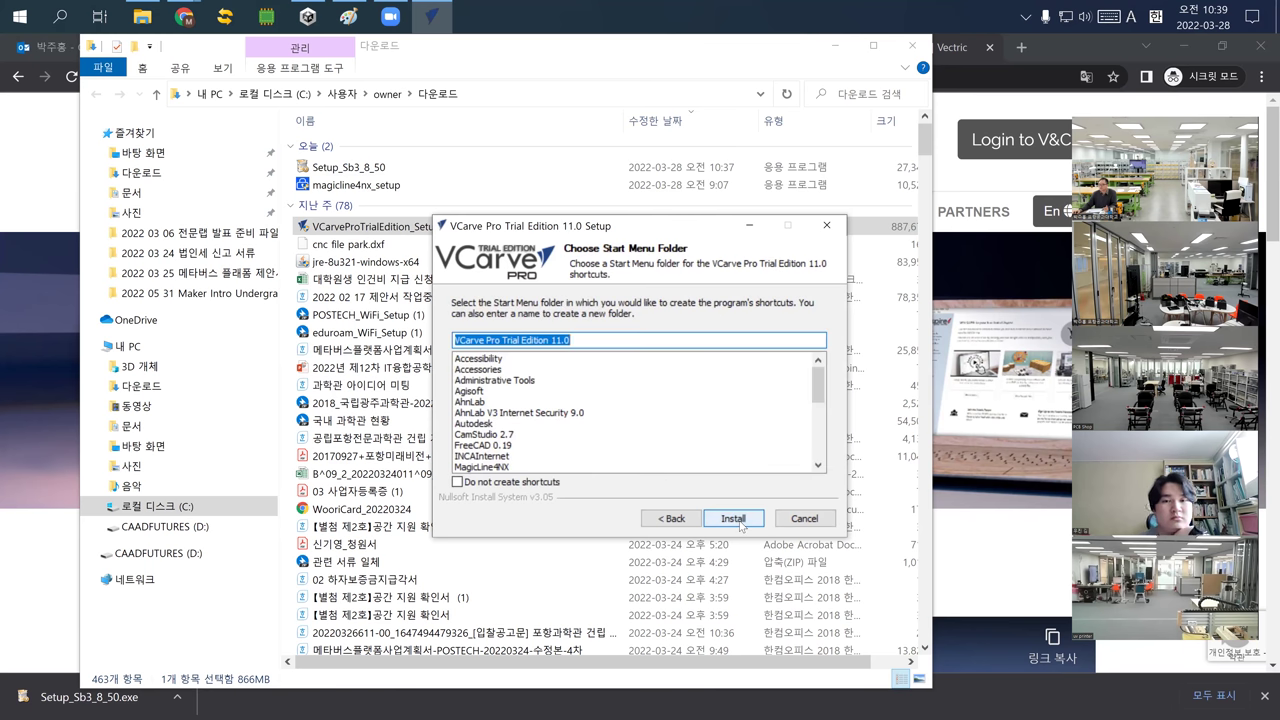
pyautogui.click(736, 519)
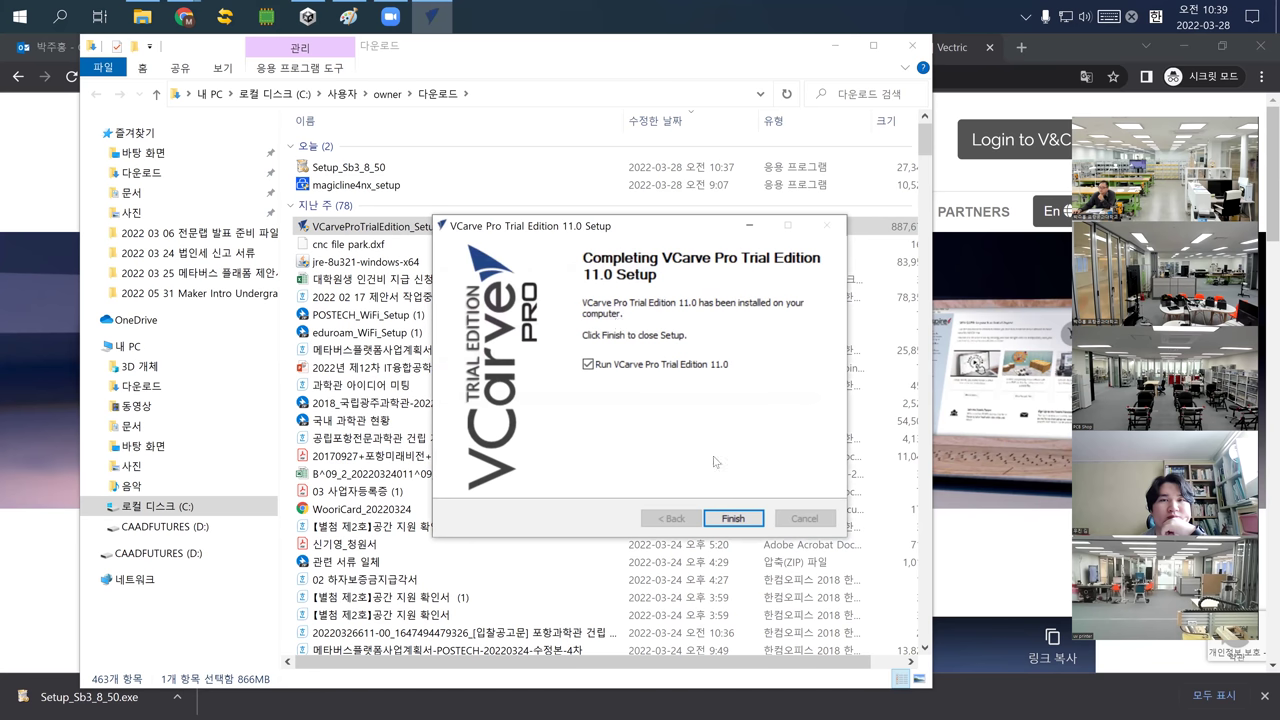
pyautogui.click(651, 366)
pyautogui.click(733, 518)
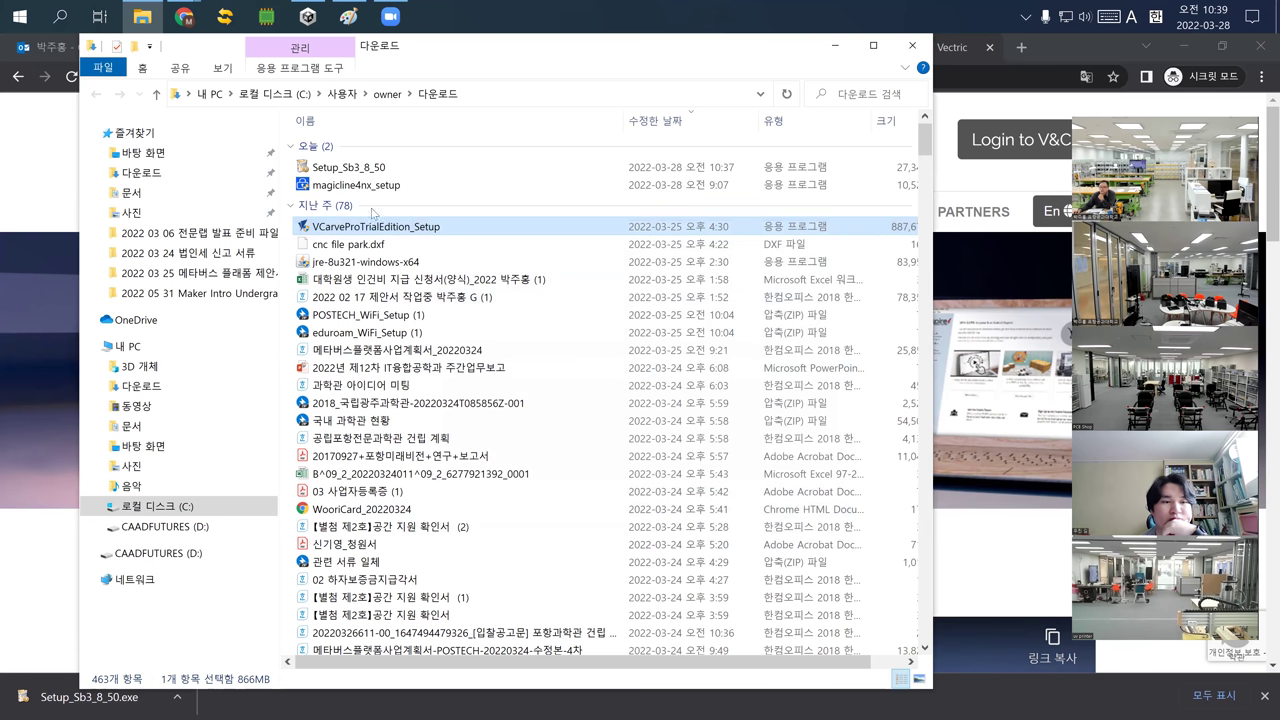
# Install the ShopBot 3 Control System from Setup_Sb3_8_50, accepting the license and keeping the default tasks, and close the driver installer's security message
pyautogui.moveTo(356, 172)
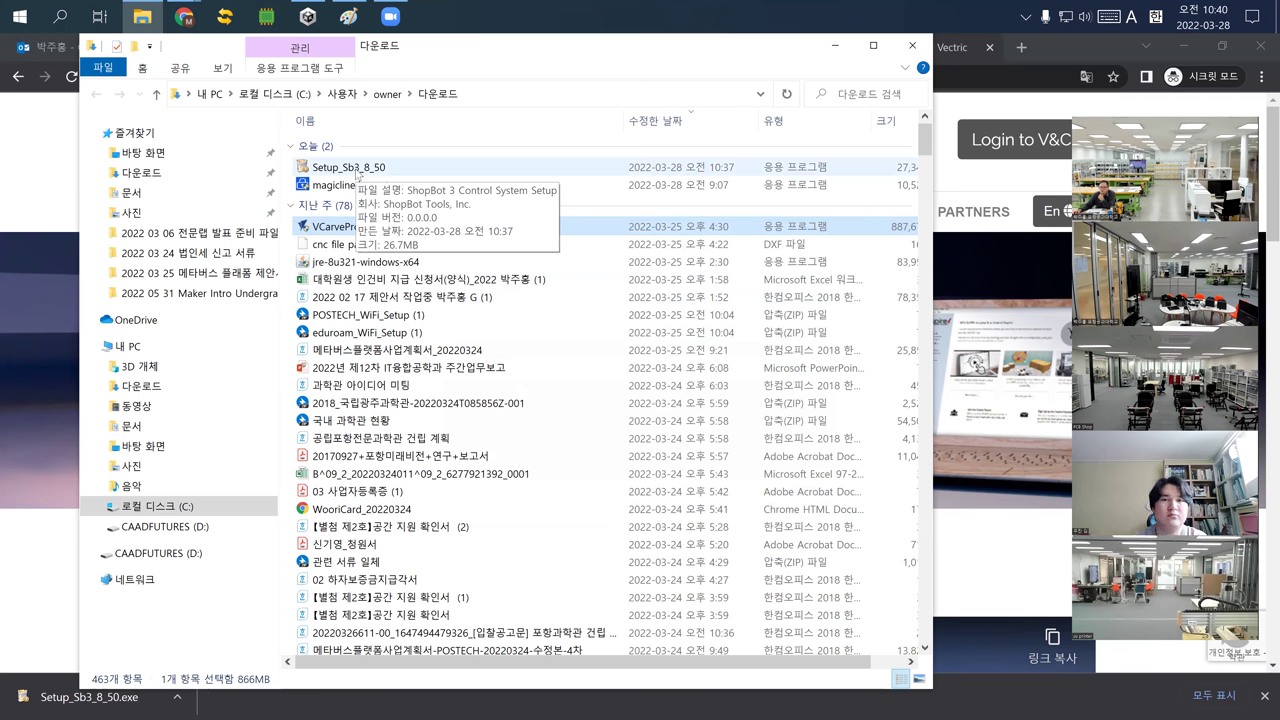
pyautogui.doubleClick(357, 172)
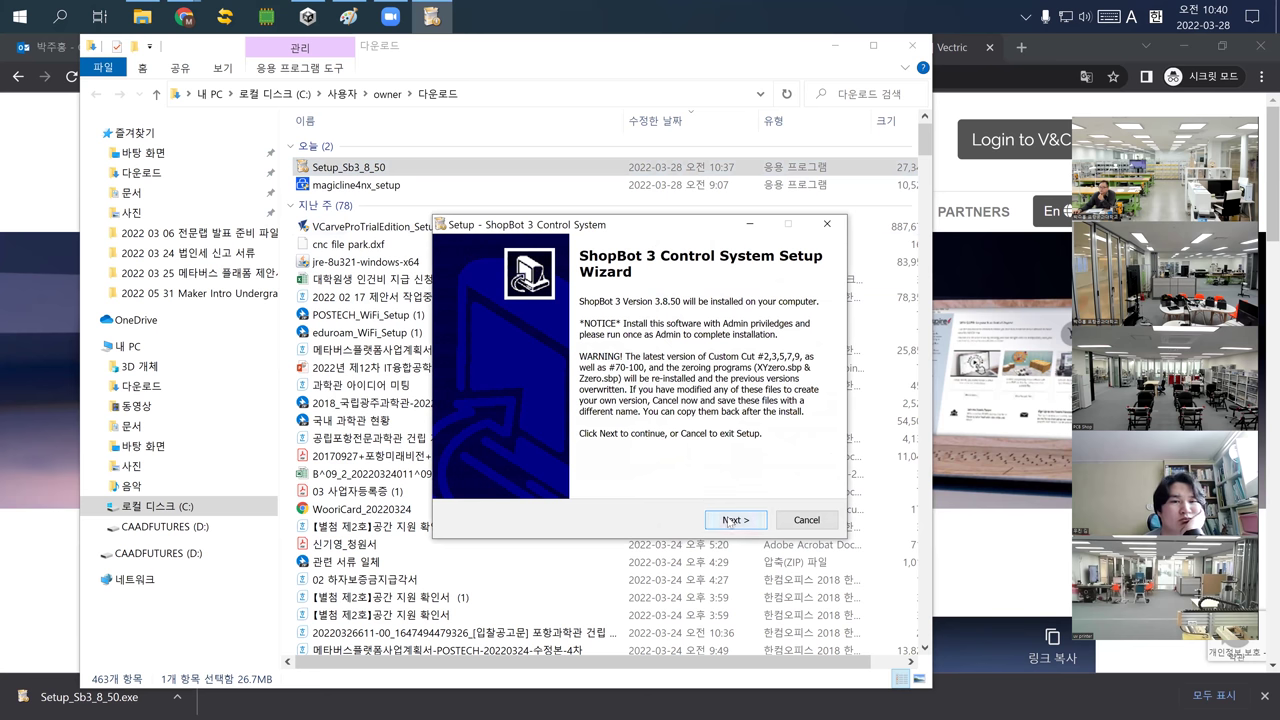
pyautogui.click(733, 519)
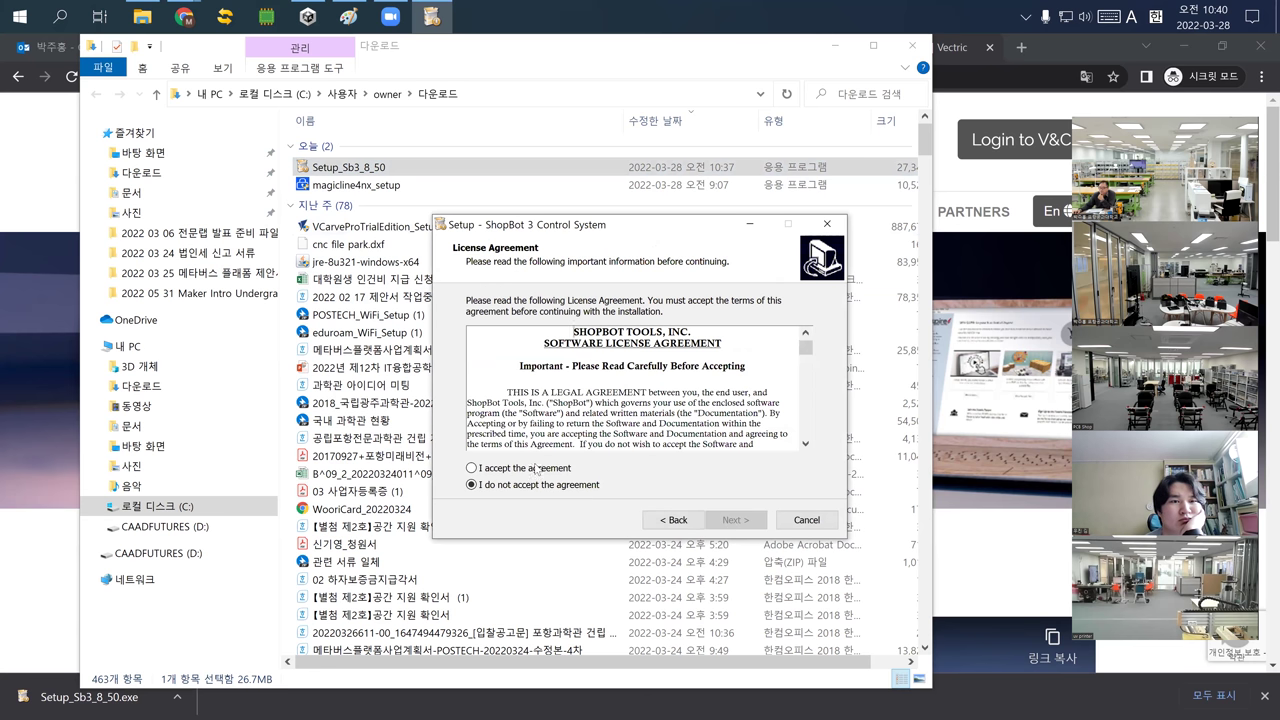
pyautogui.click(536, 467)
pyautogui.click(738, 524)
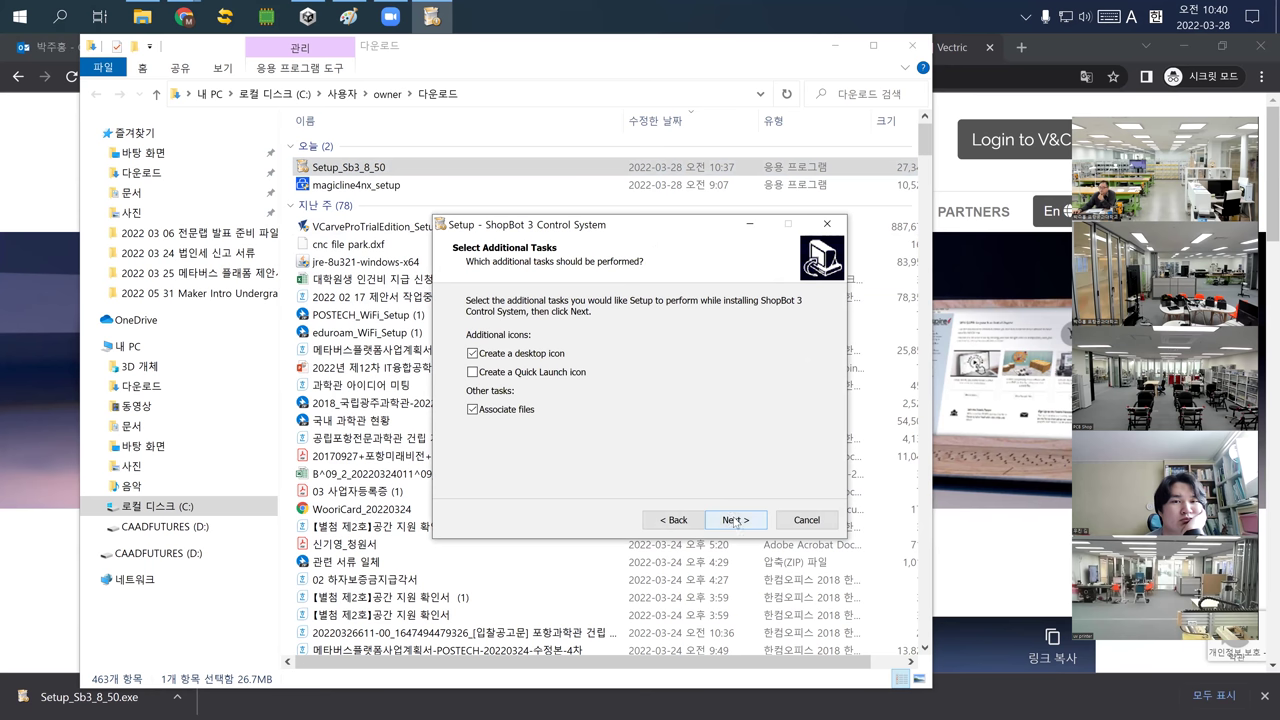
pyautogui.click(735, 520)
pyautogui.click(736, 520)
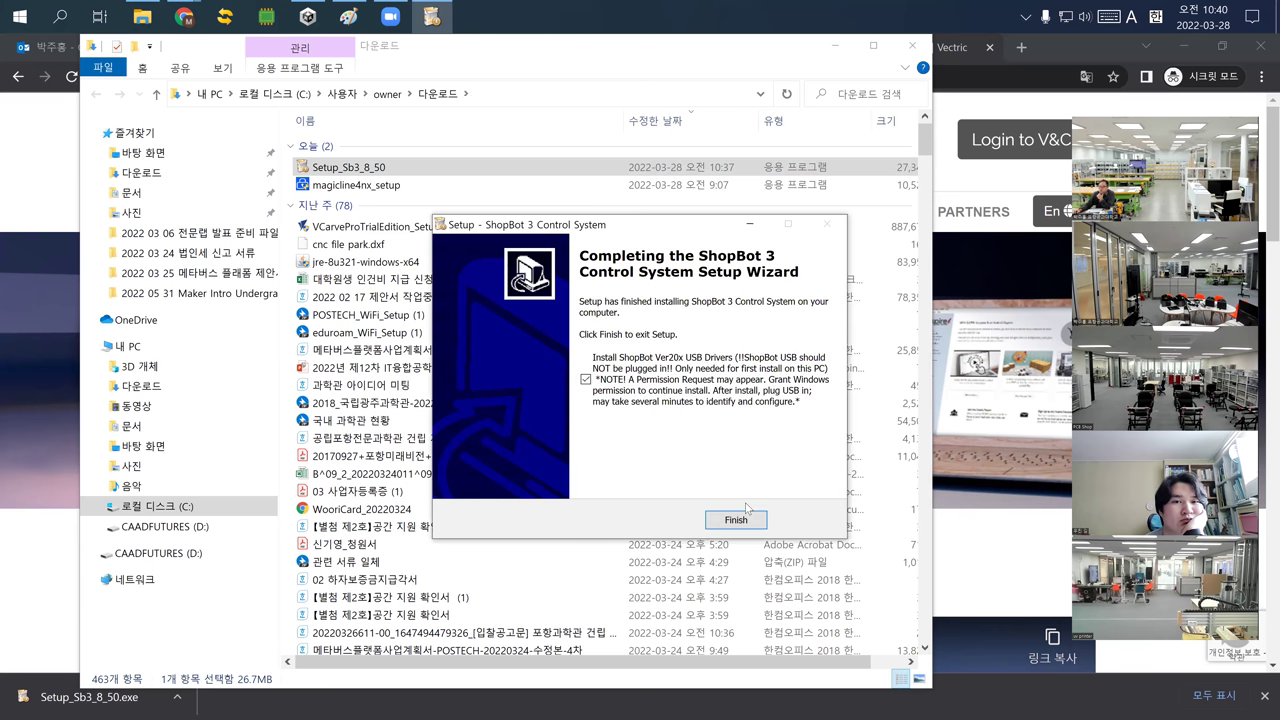
pyautogui.click(721, 519)
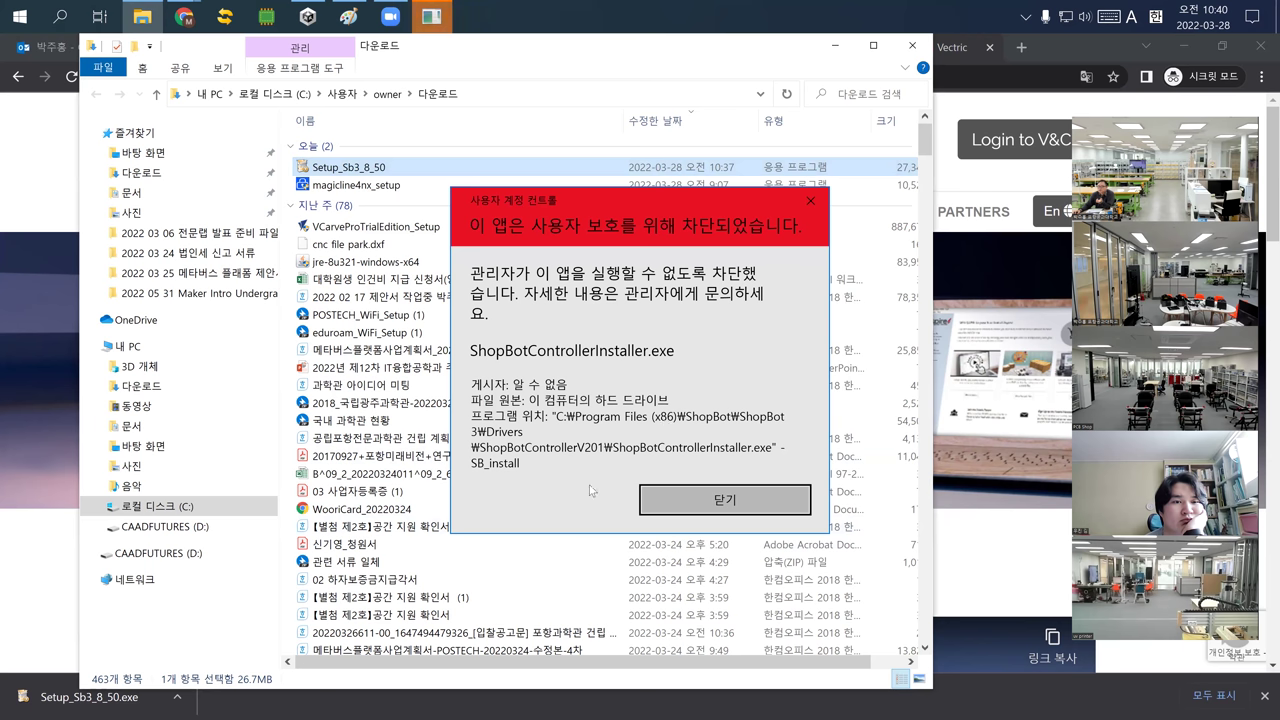
pyautogui.click(730, 511)
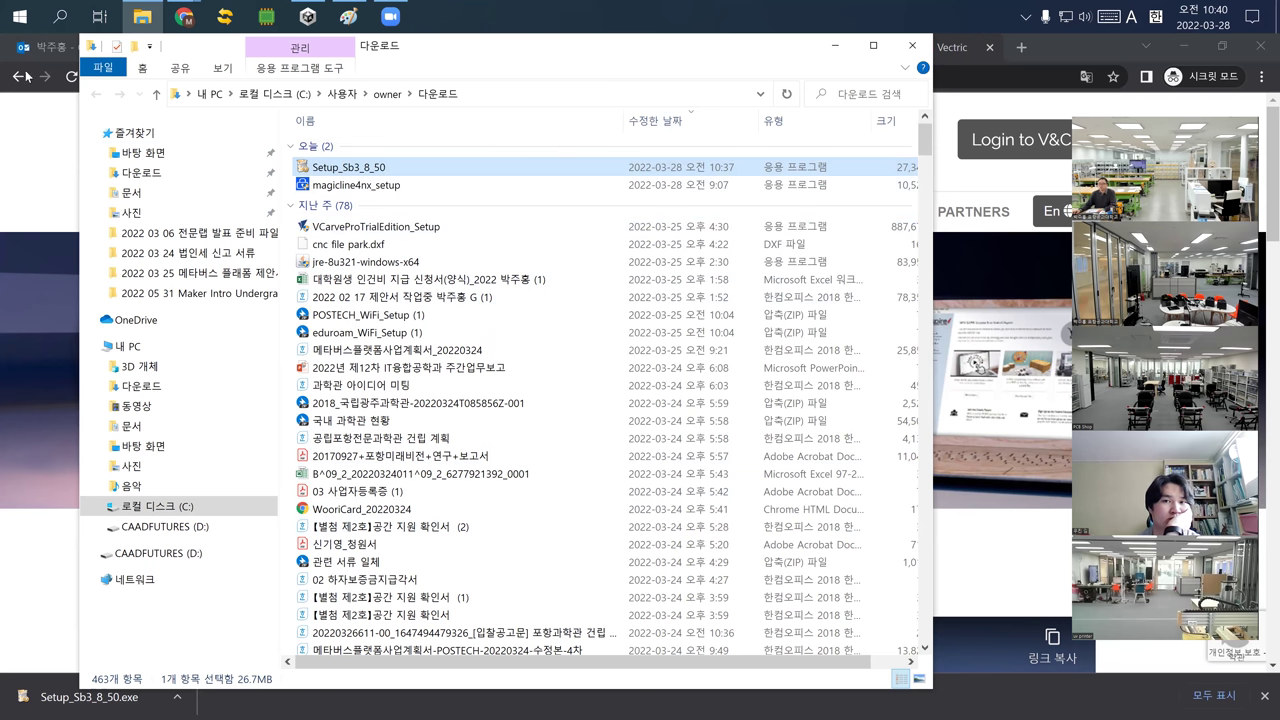
# Launch the newly installed Sb3 program from the recently added apps
pyautogui.click(20, 17)
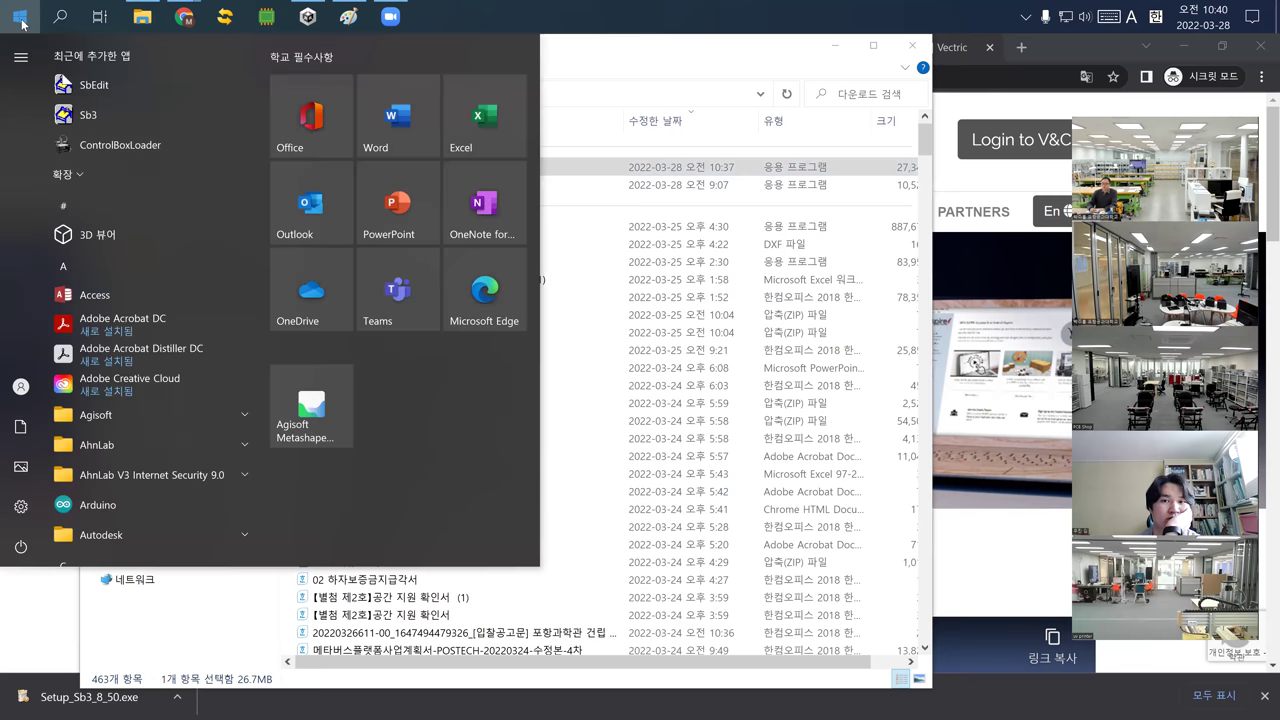
pyautogui.write('ms')
pyautogui.click(20, 20)
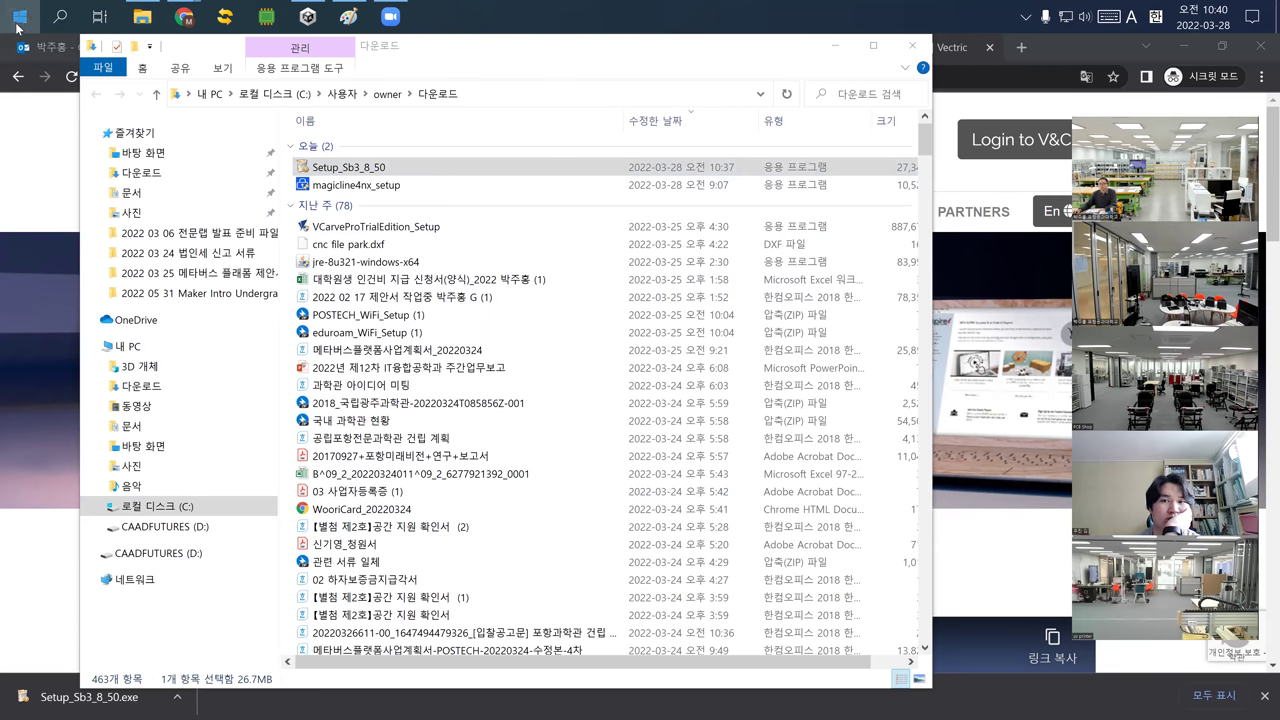
pyautogui.click(20, 17)
pyautogui.click(100, 110)
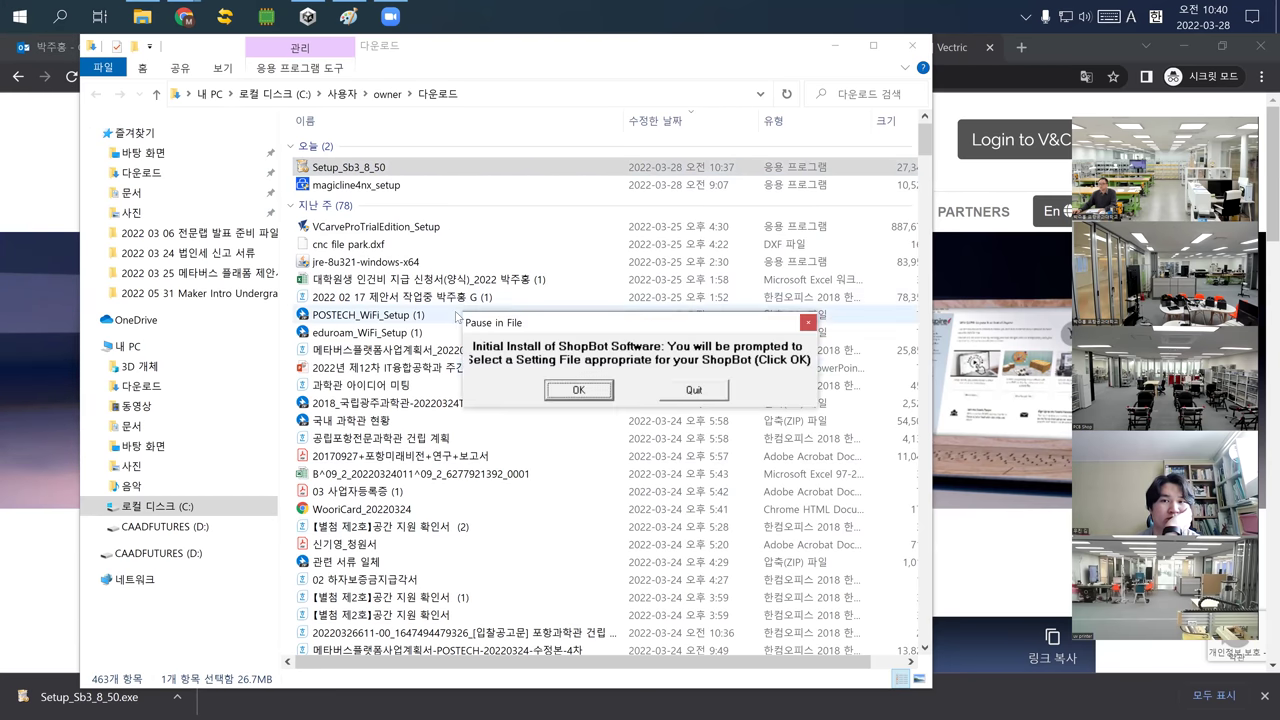
# Load the default settings file ShopBot_PRSDesktopMAX3624 from the PRS ShopBots folder for the initial ShopBot setup
pyautogui.click(579, 390)
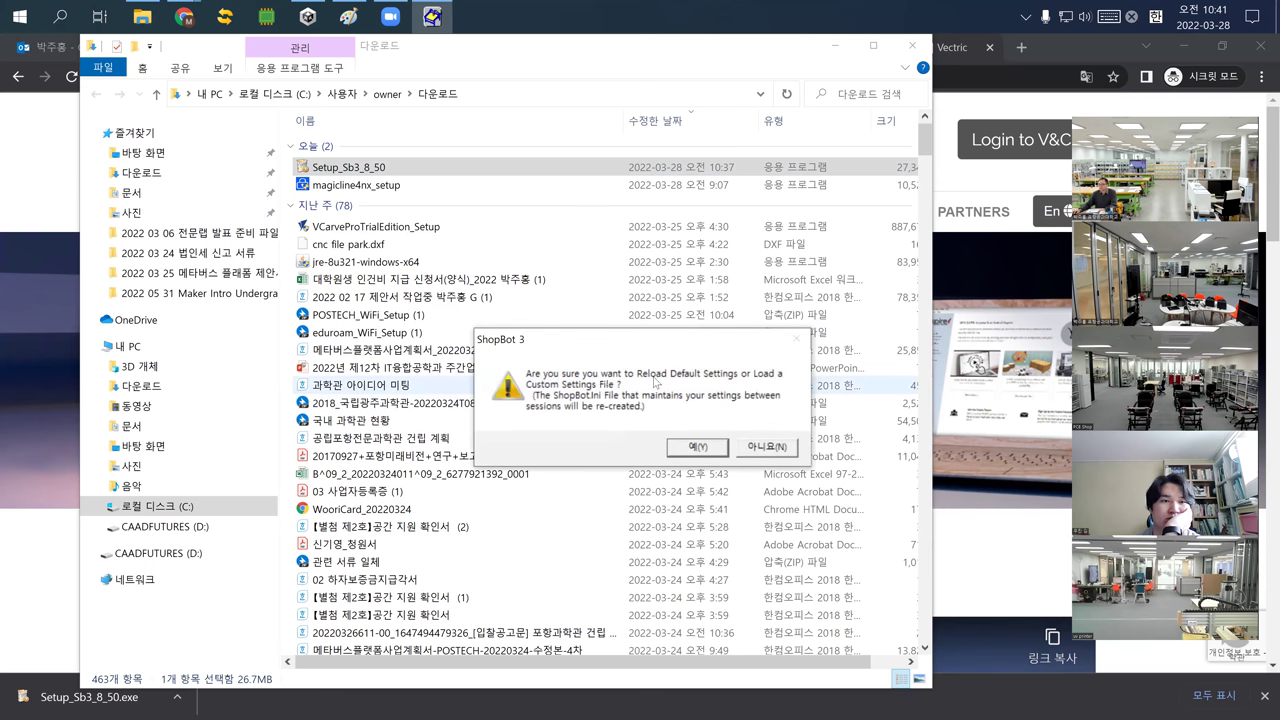
pyautogui.click(704, 447)
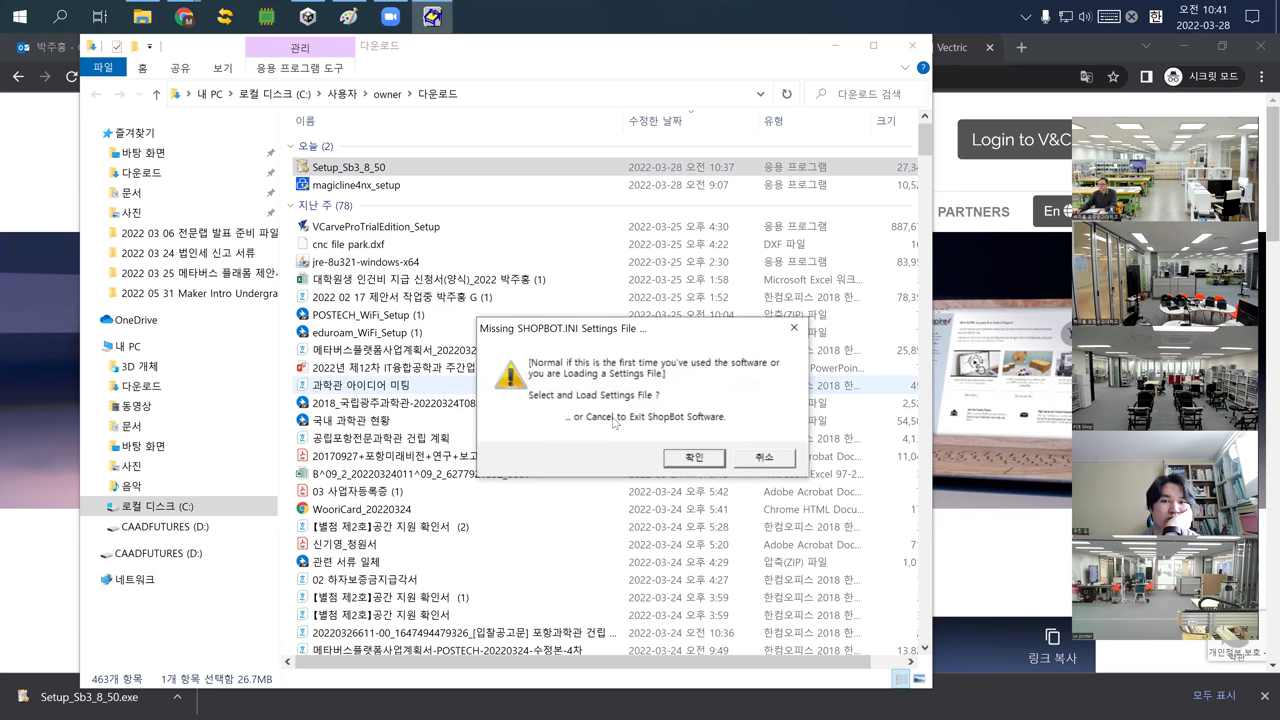
pyautogui.click(677, 462)
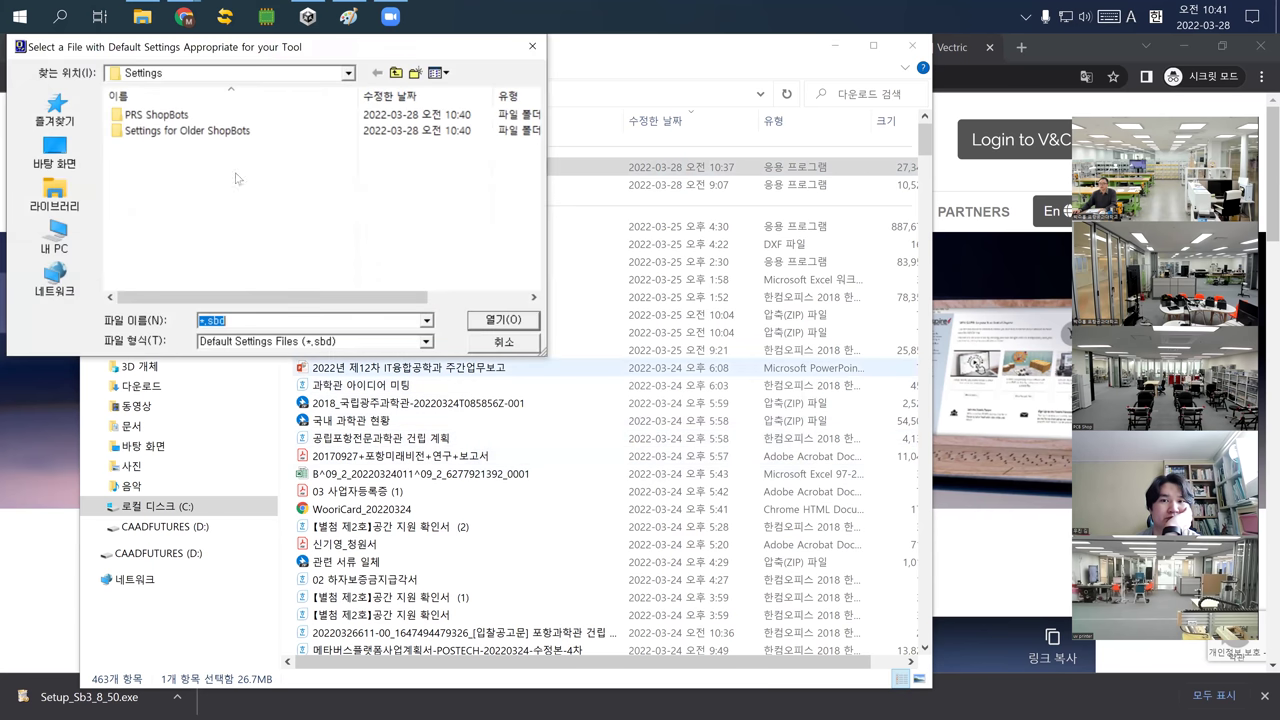
pyautogui.doubleClick(172, 116)
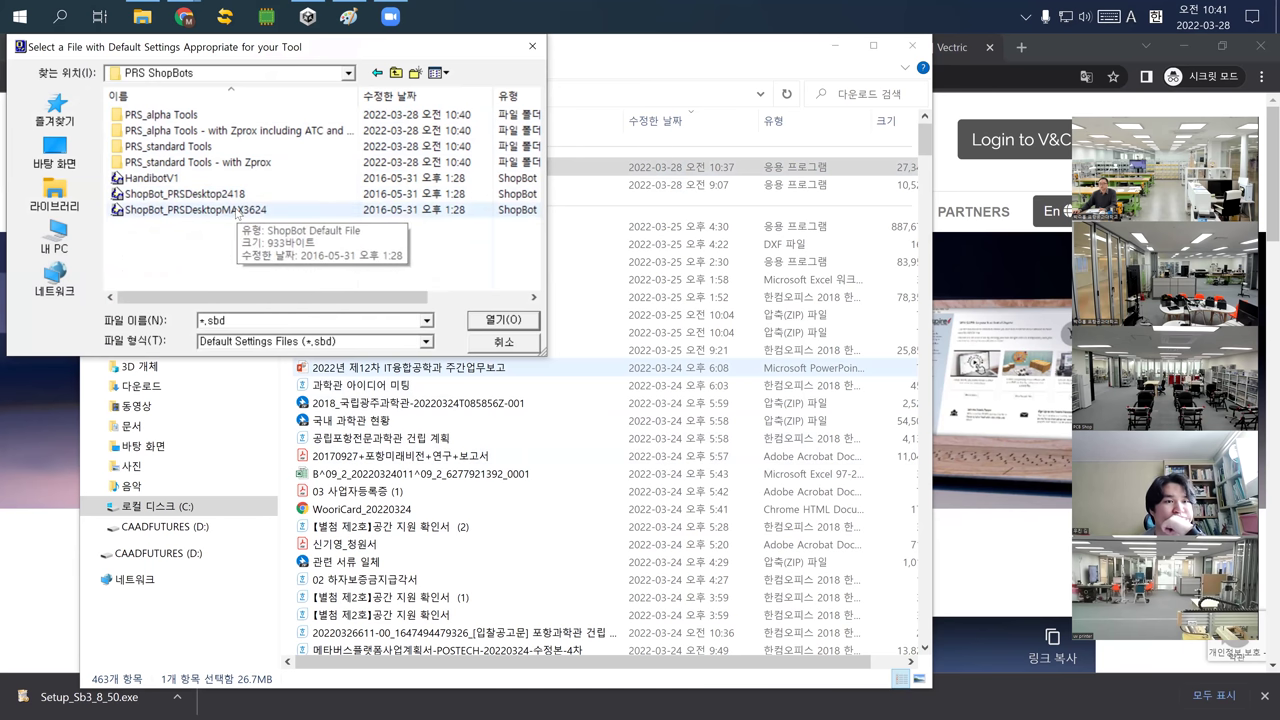
pyautogui.click(236, 212)
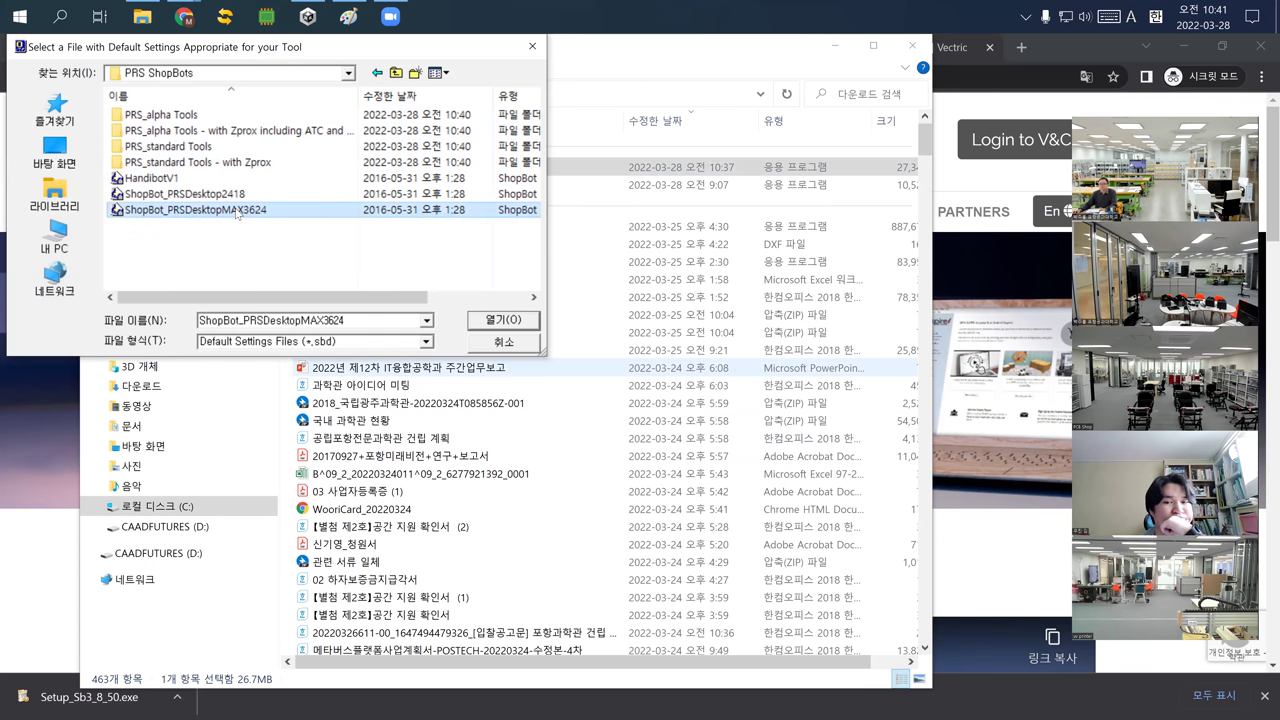
pyautogui.click(487, 320)
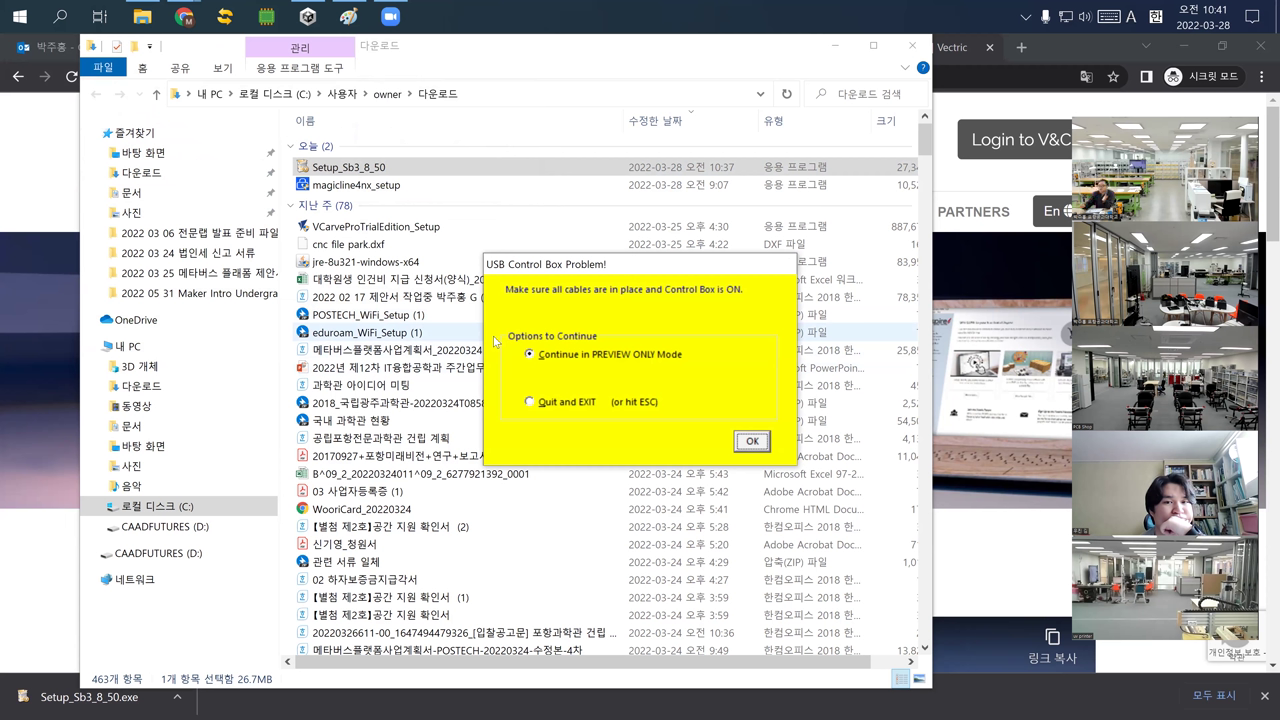
# Continue into ShopBot in PREVIEW ONLY mode without a connected control box
pyautogui.click(752, 442)
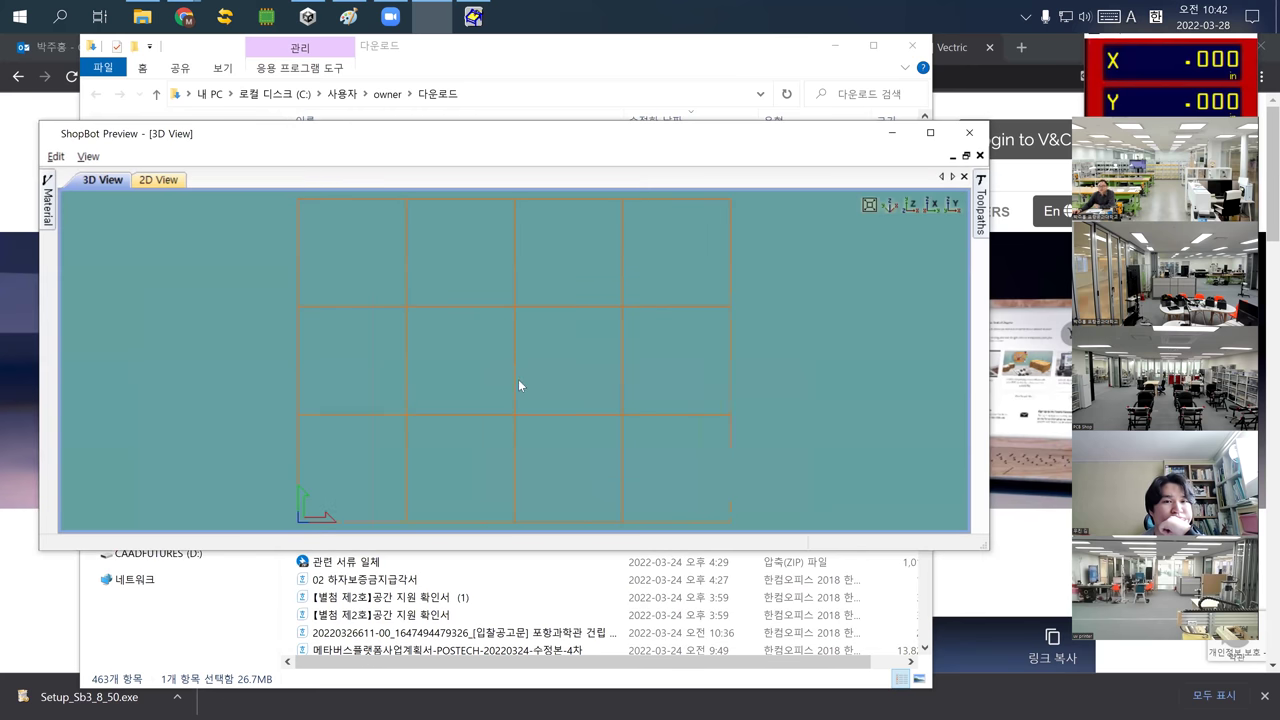
pyautogui.click(56, 156)
pyautogui.moveTo(88, 156)
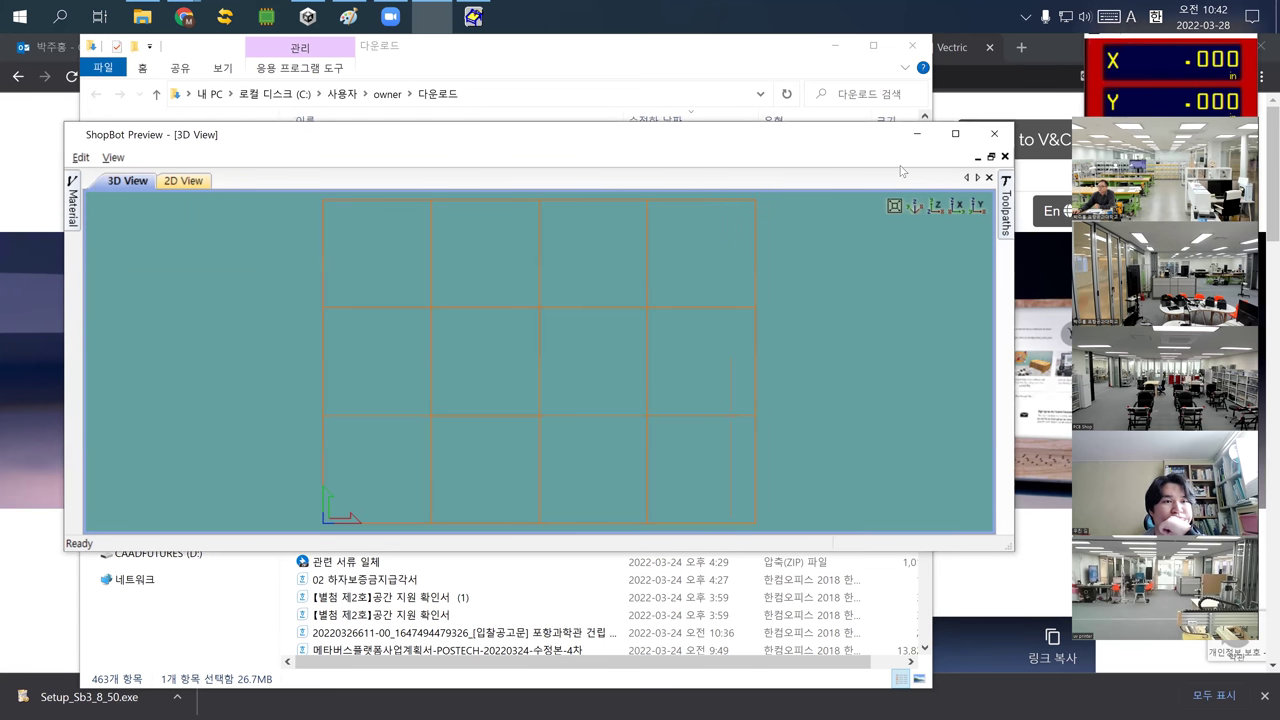
# Close the ShopBot preview window and exit the software with the Quit and EXIT option
pyautogui.click(994, 133)
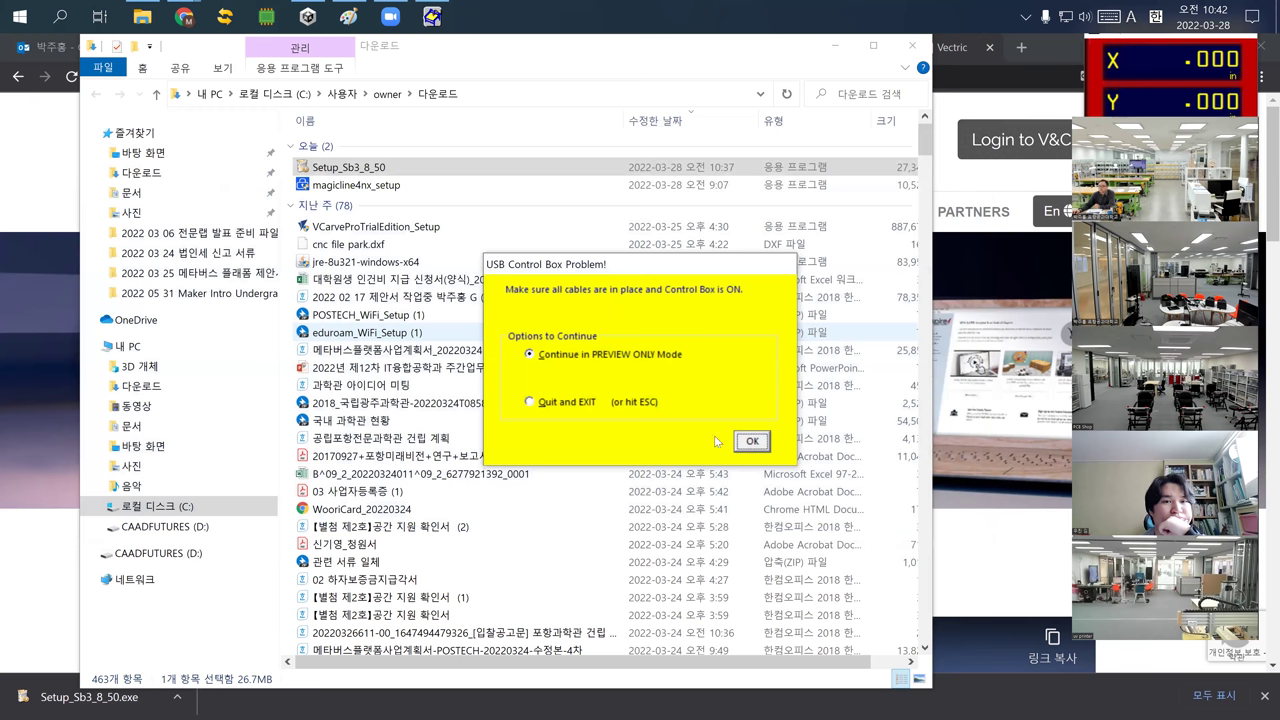
pyautogui.click(625, 404)
pyautogui.click(752, 442)
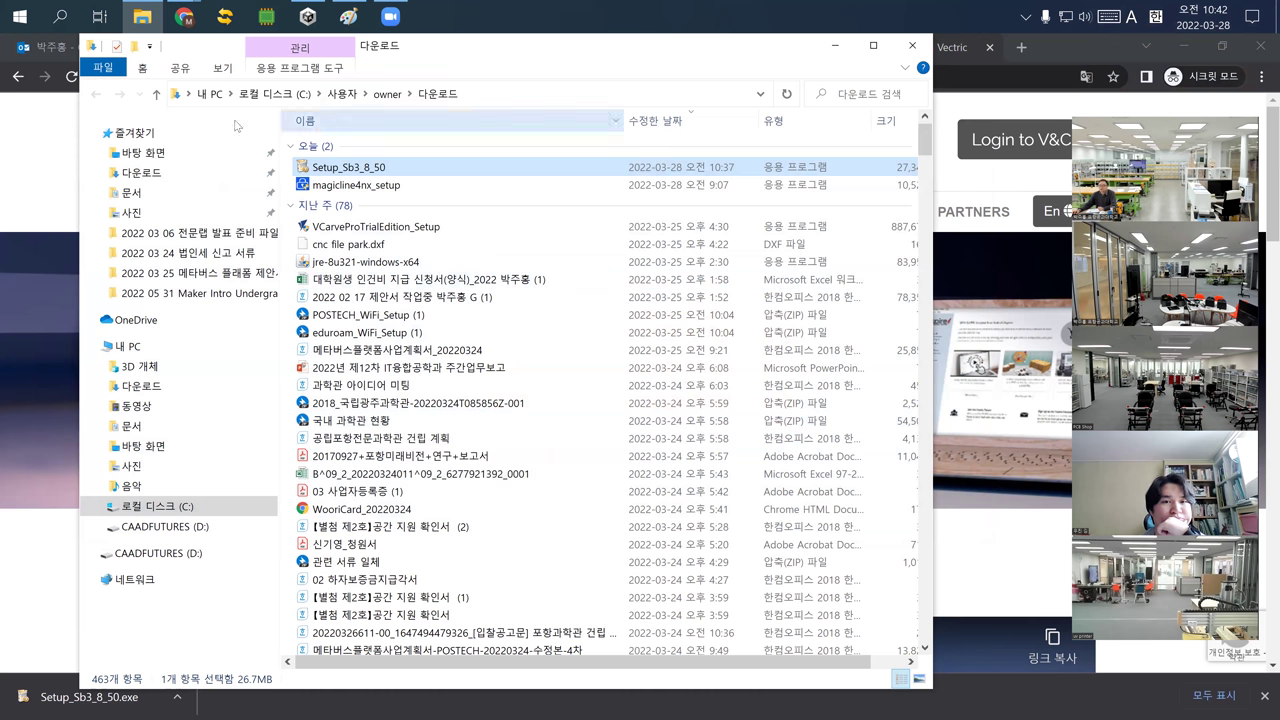
# Launch Rhino 6 and open the recent file wook 06 handphone case grad
pyautogui.click(20, 17)
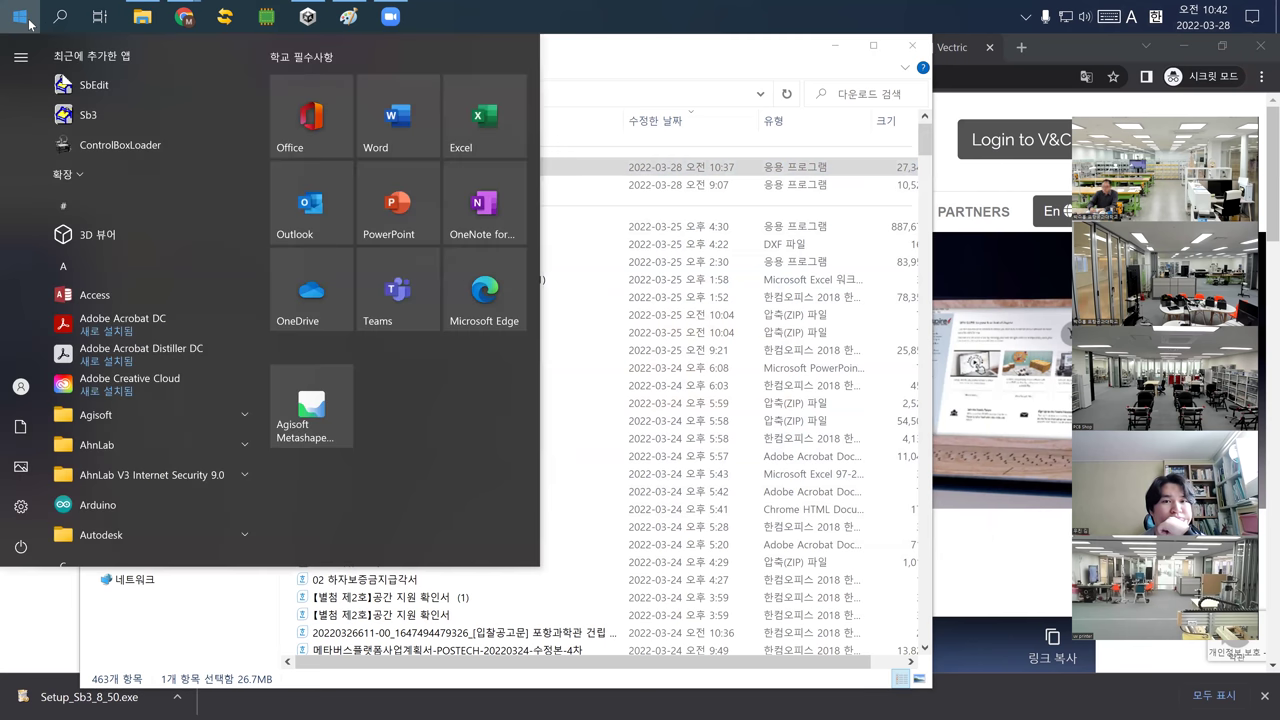
pyautogui.write('rhino')
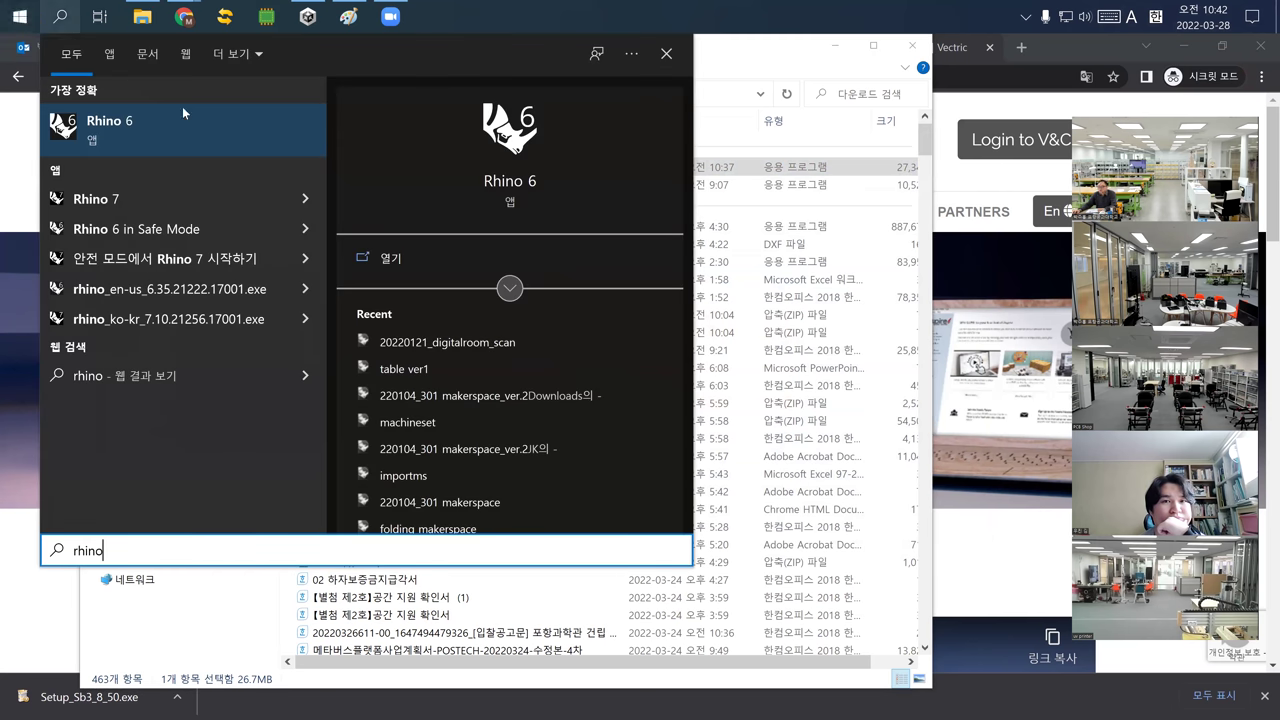
pyautogui.click(115, 147)
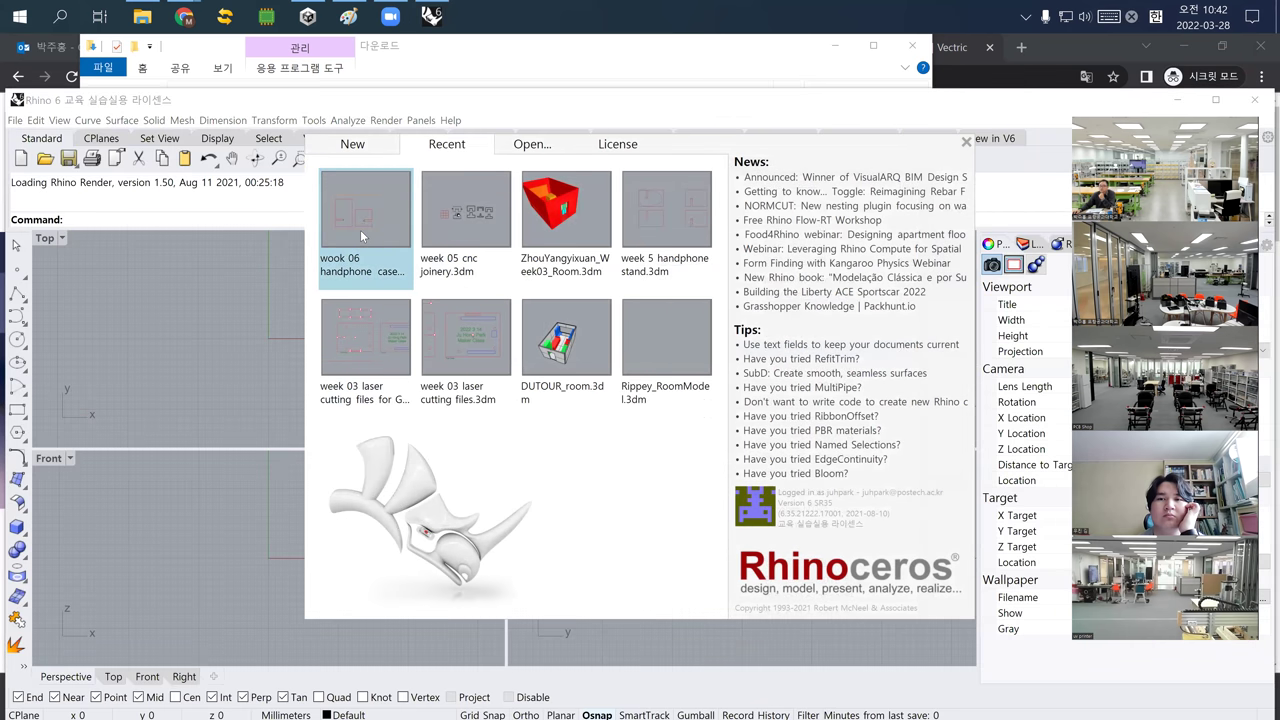
pyautogui.click(377, 228)
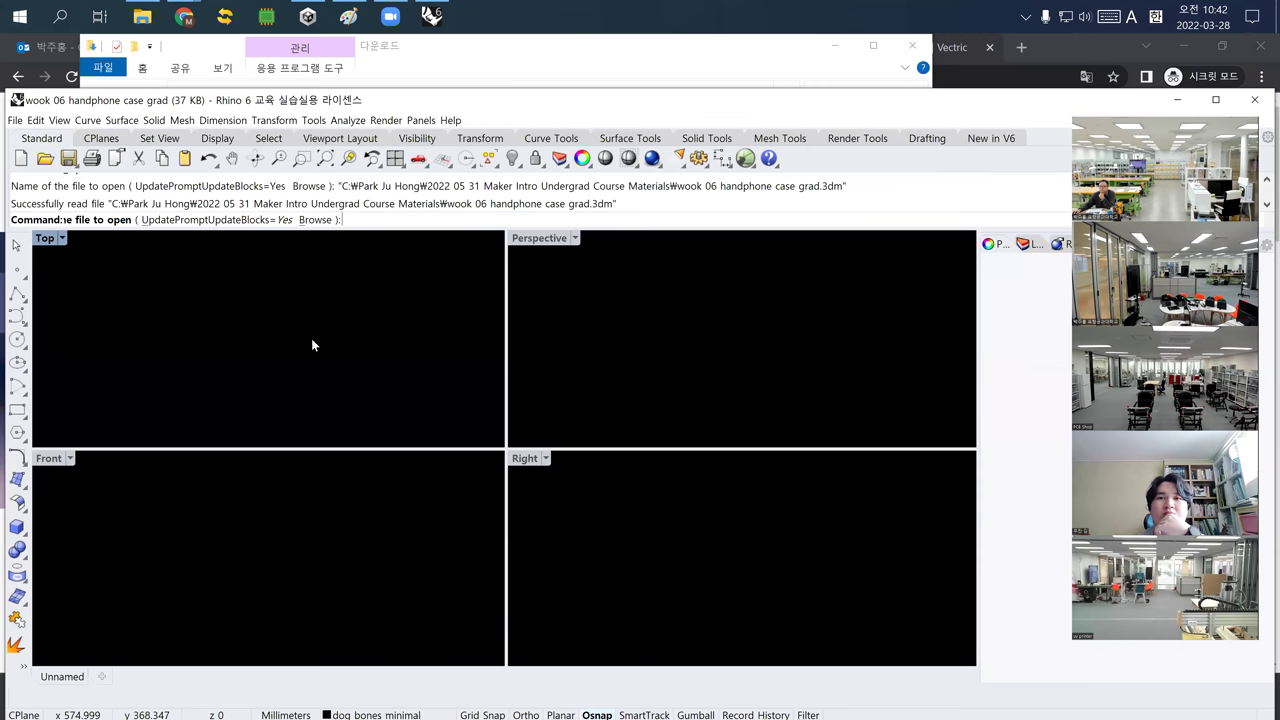
# Examine the two red case outlines and the green dog-bone circles at their slot ends in the Top view
pyautogui.scroll(2, 240, 379)
pyautogui.scroll(2, 206, 350)
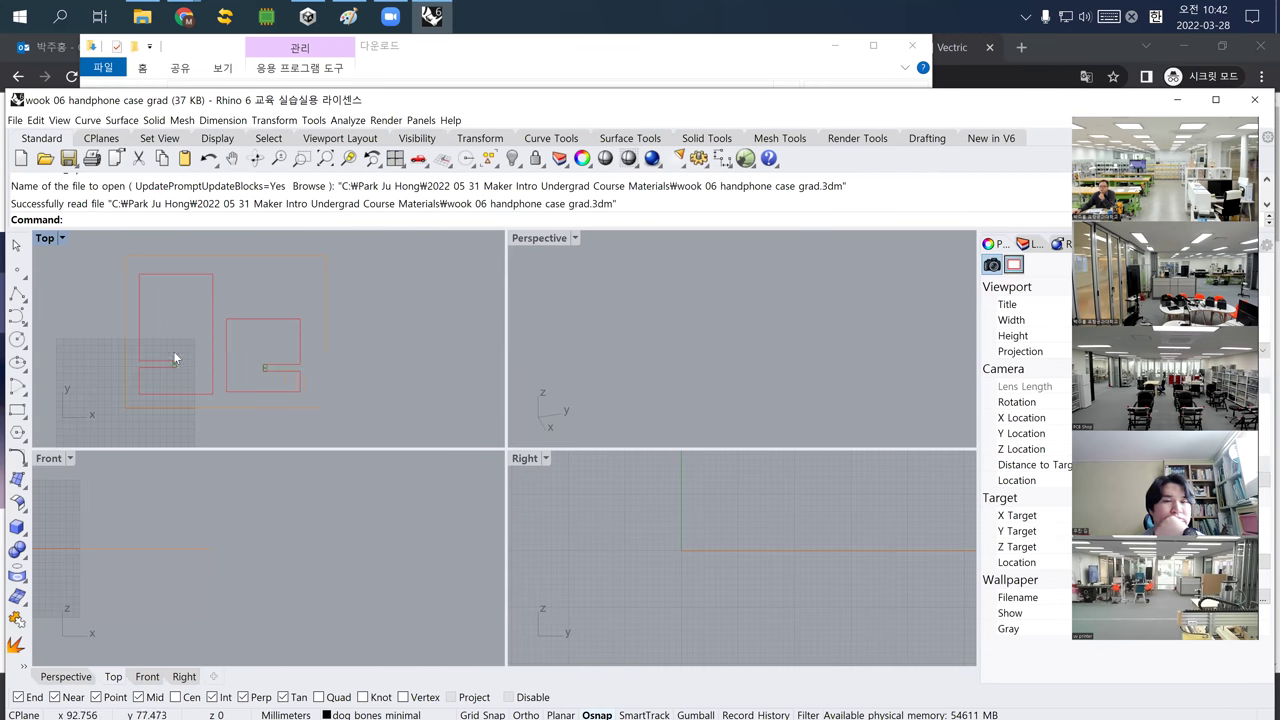
pyautogui.click(213, 301)
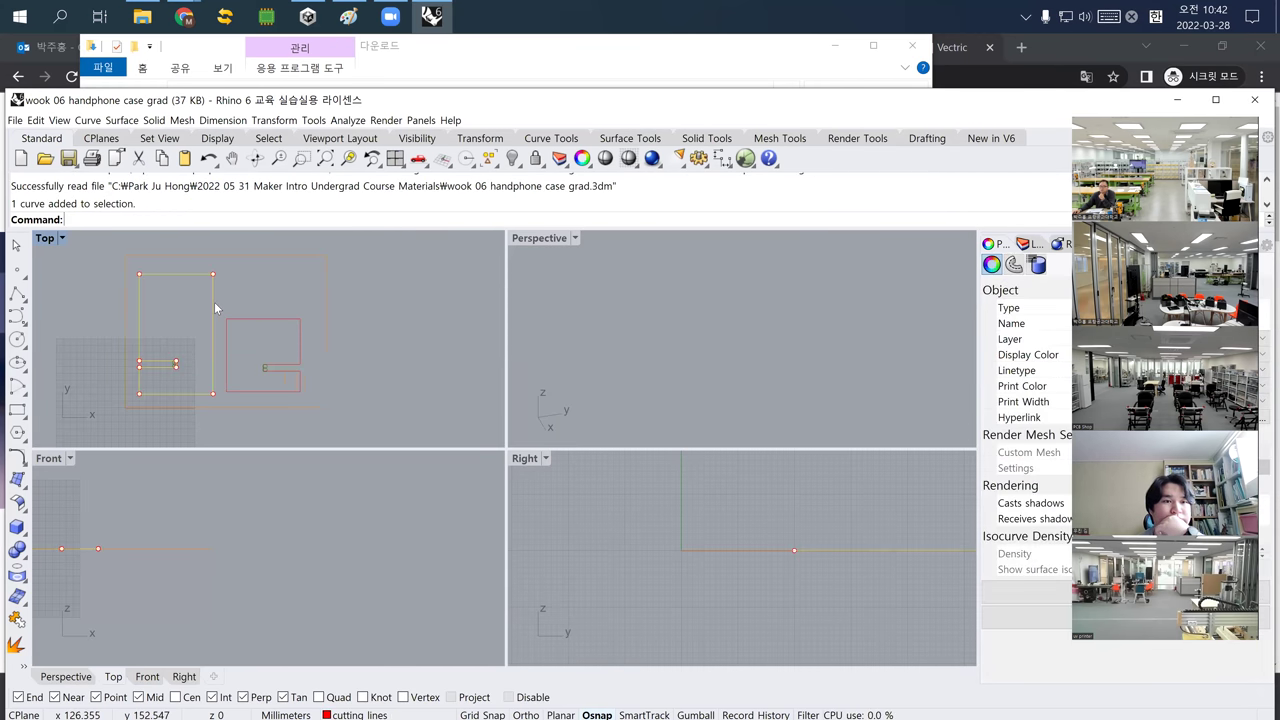
pyautogui.click(265, 319)
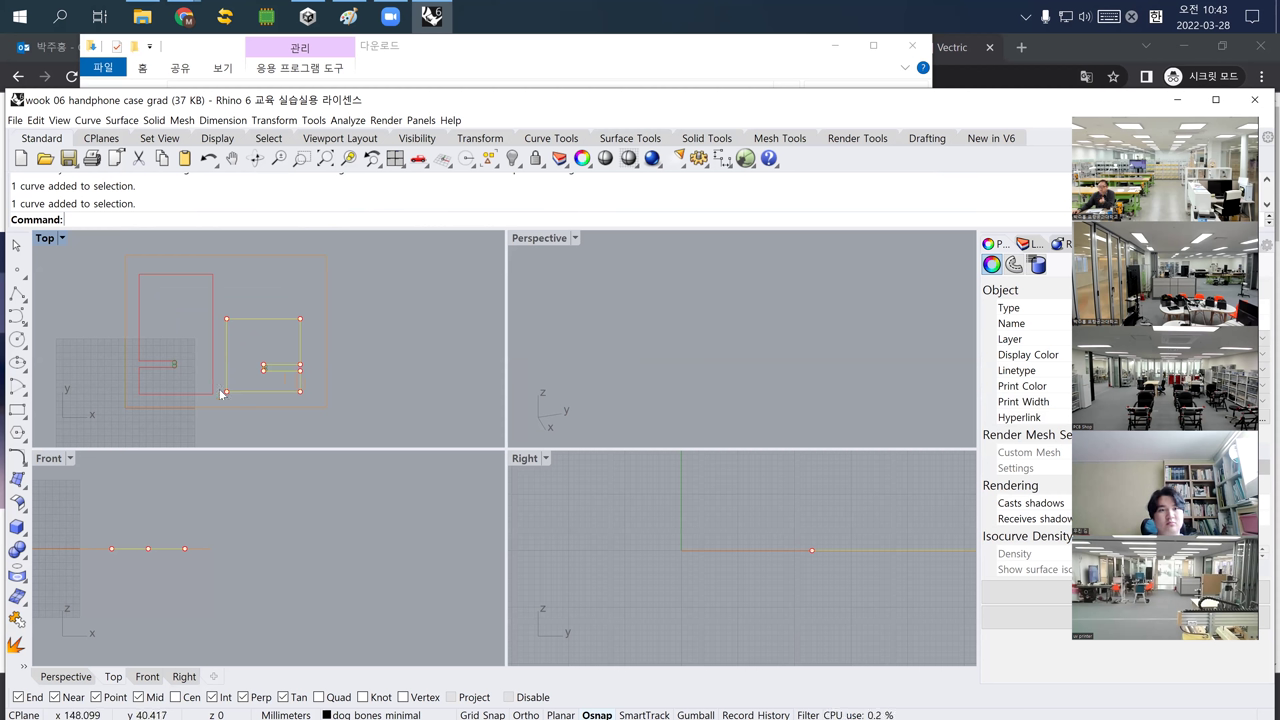
pyautogui.scroll(5, 170, 378)
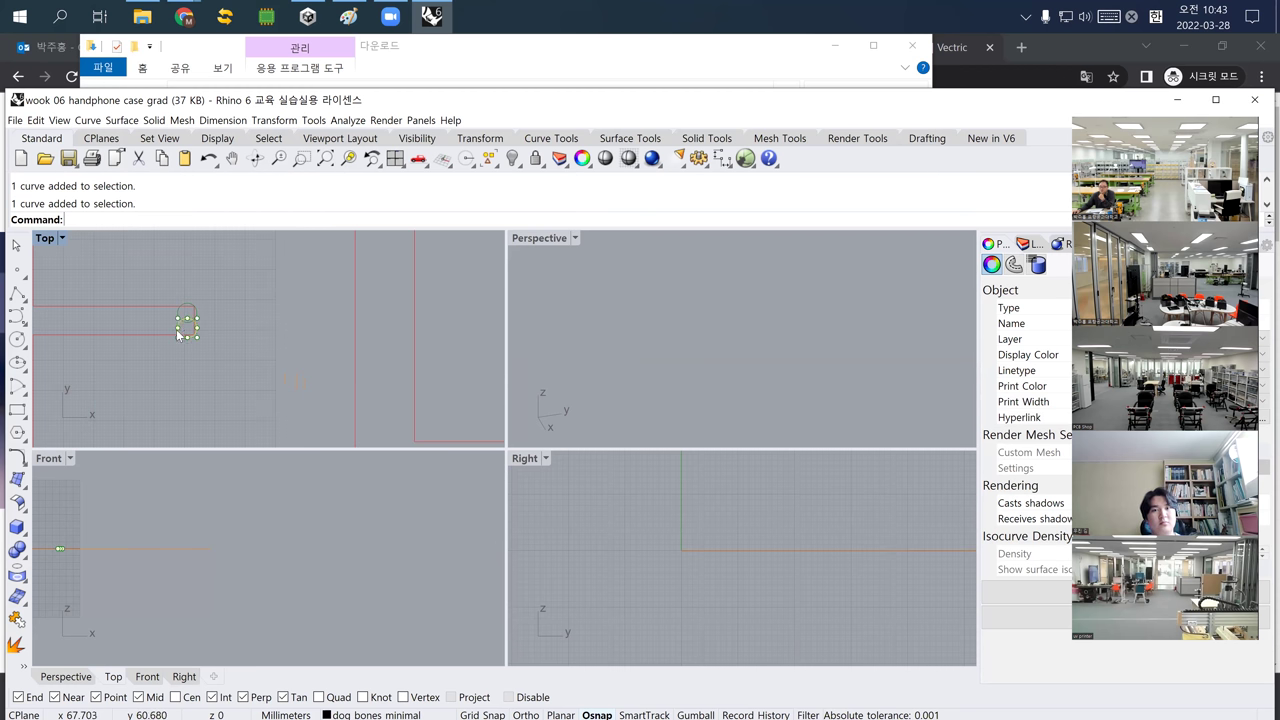
pyautogui.click(185, 320)
pyautogui.scroll(-5, 213, 361)
pyautogui.moveTo(213, 361); pyautogui.dragTo(269, 394)
pyautogui.moveTo(347, 371); pyautogui.dragTo(289, 370, button='right')
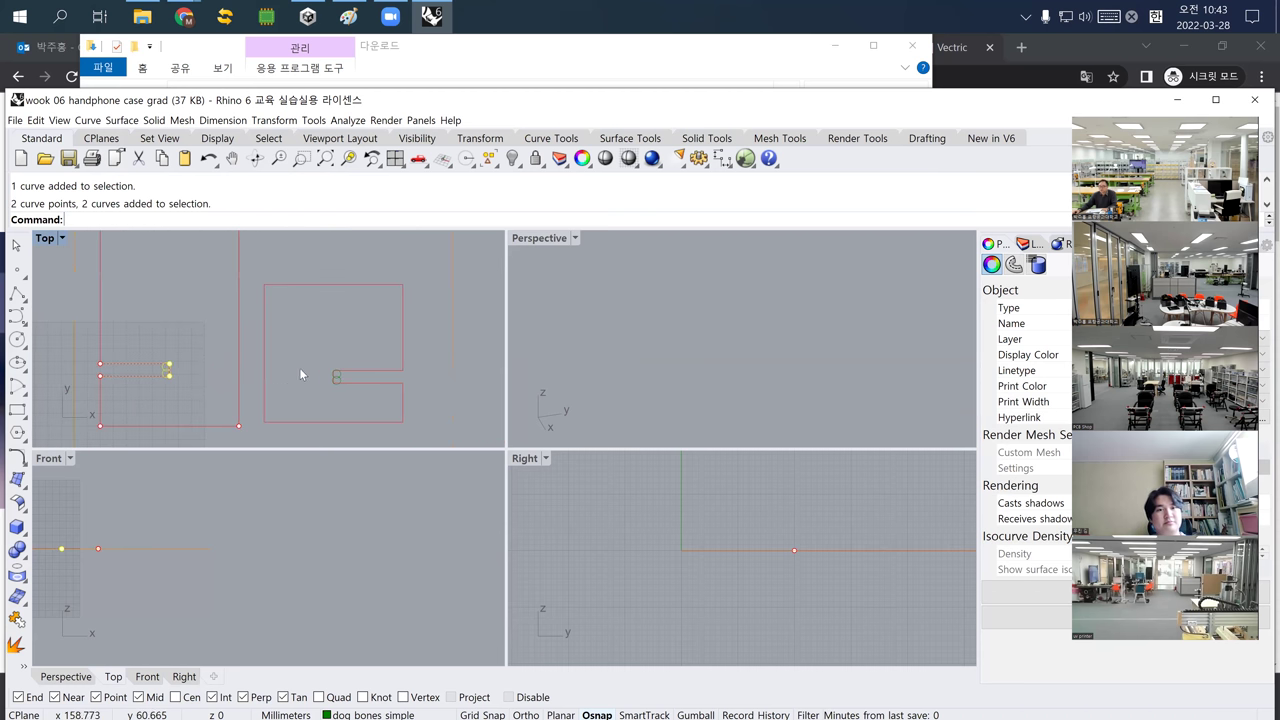
pyautogui.scroll(3, 330, 374)
pyautogui.moveTo(366, 424); pyautogui.dragTo(366, 424)
pyautogui.scroll(4, 350, 383)
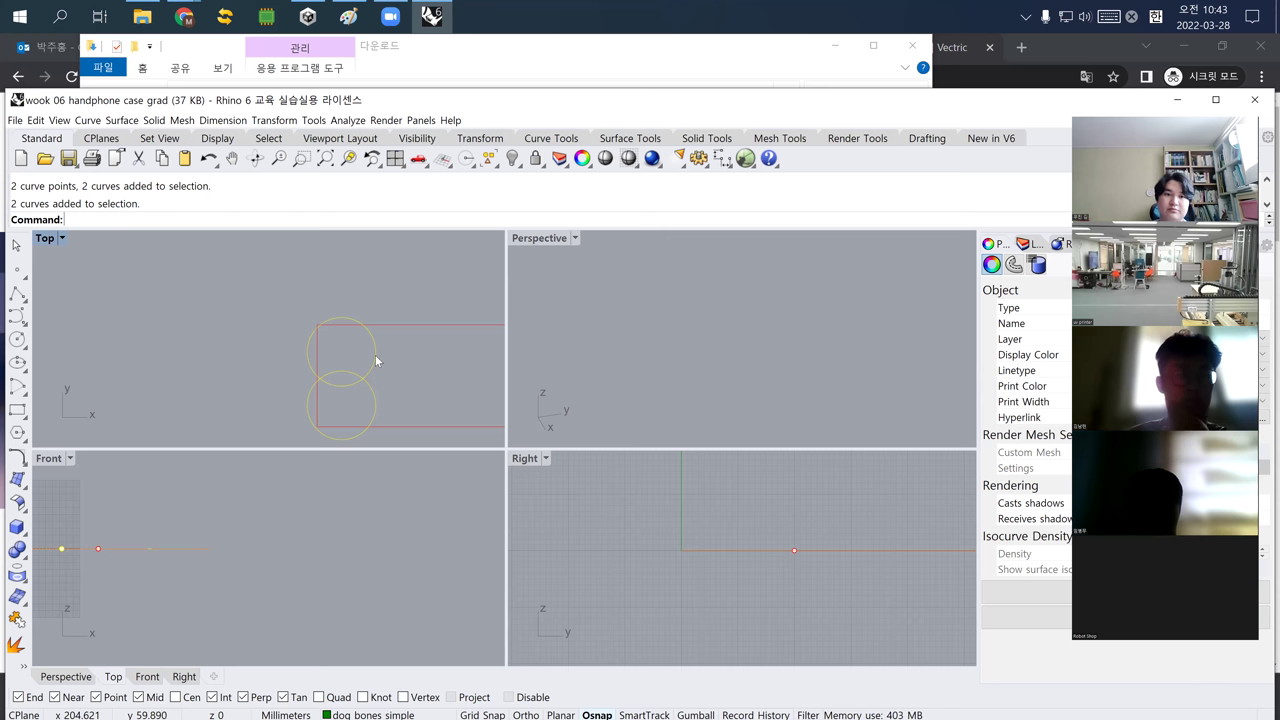
pyautogui.click(240, 340)
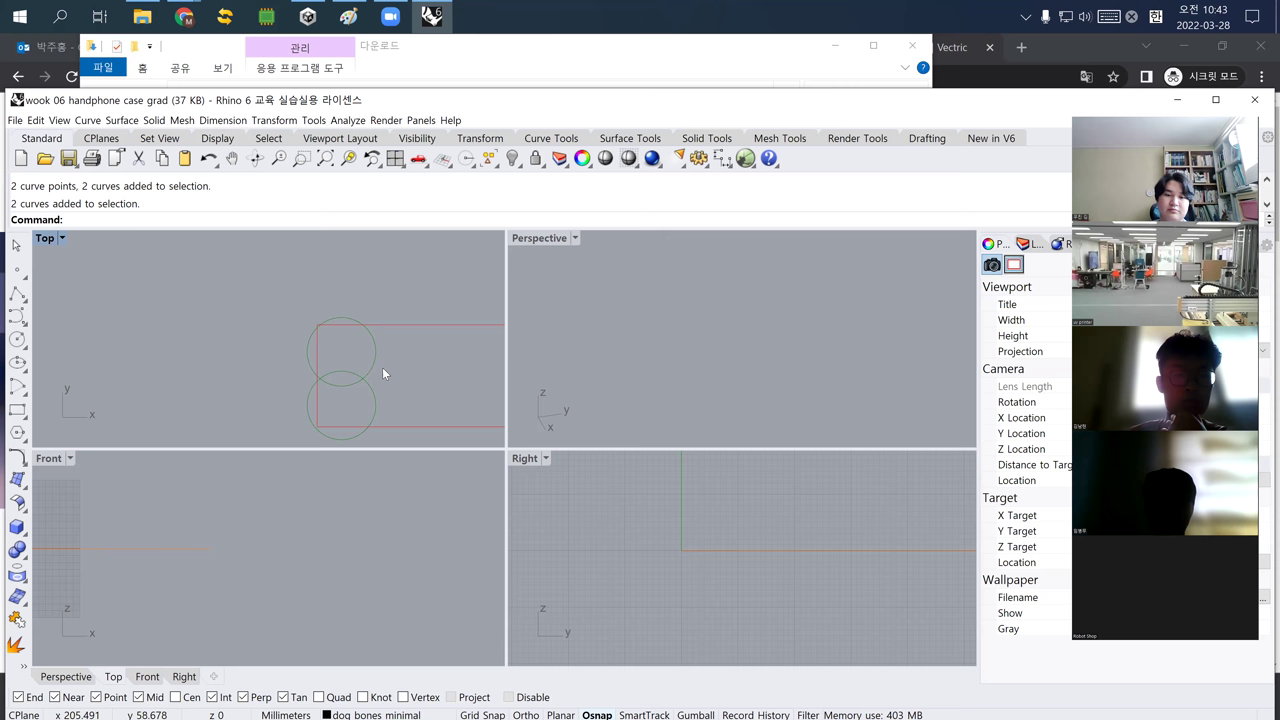
# Copy the upper dog-bone circle of the smaller part slightly inward so it sits inside the slot corner
pyautogui.click(374, 365)
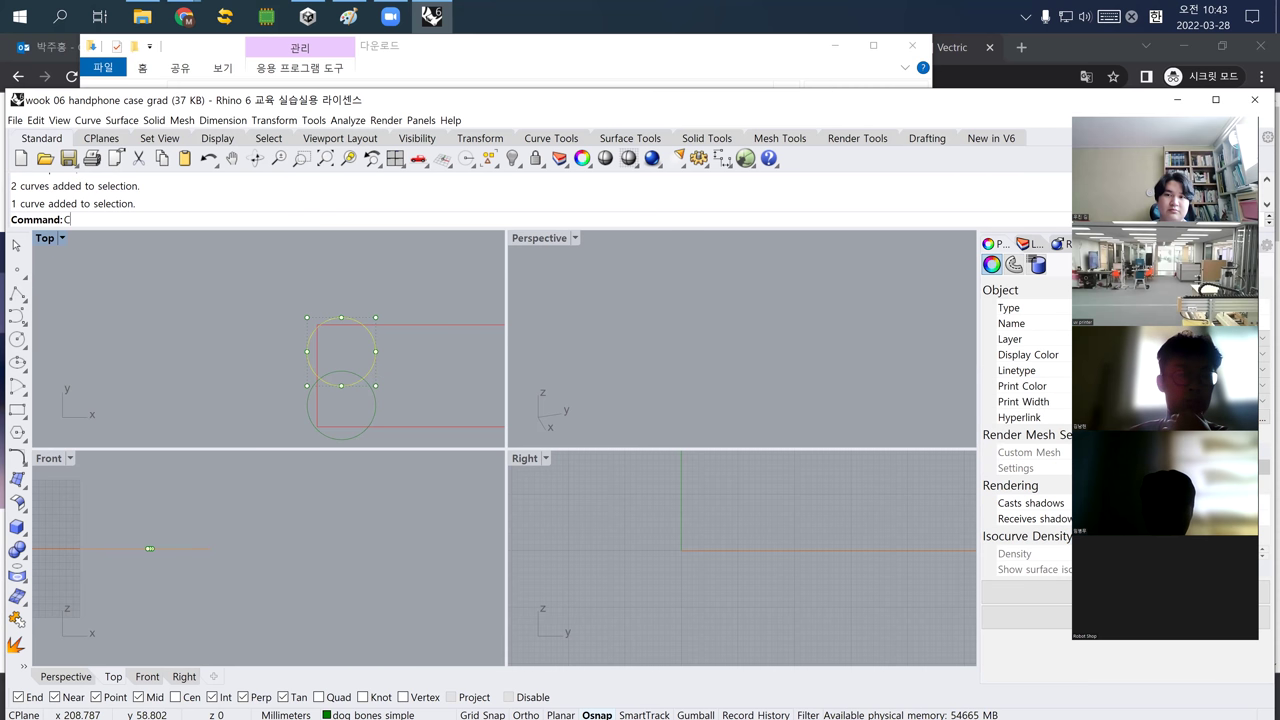
pyautogui.write('opy')
pyautogui.press('Return')
pyautogui.click(407, 365)
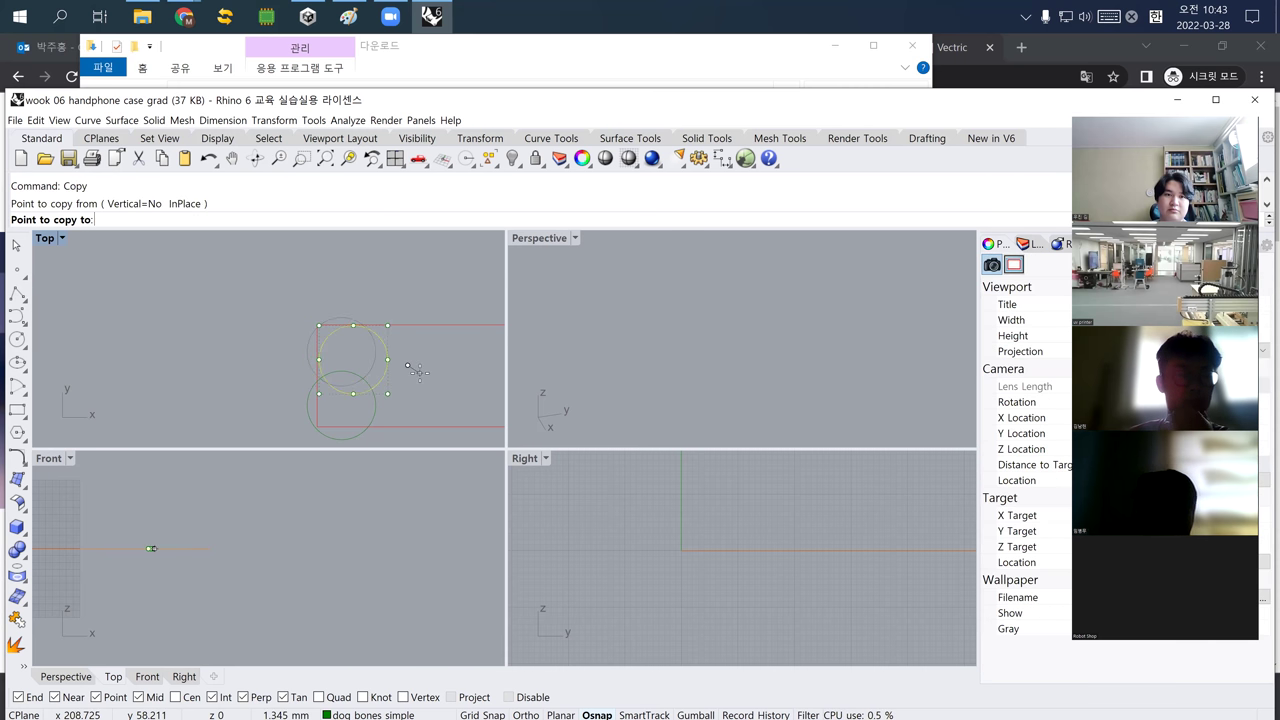
pyautogui.click(409, 367)
pyautogui.press('Return')
pyautogui.click(295, 333)
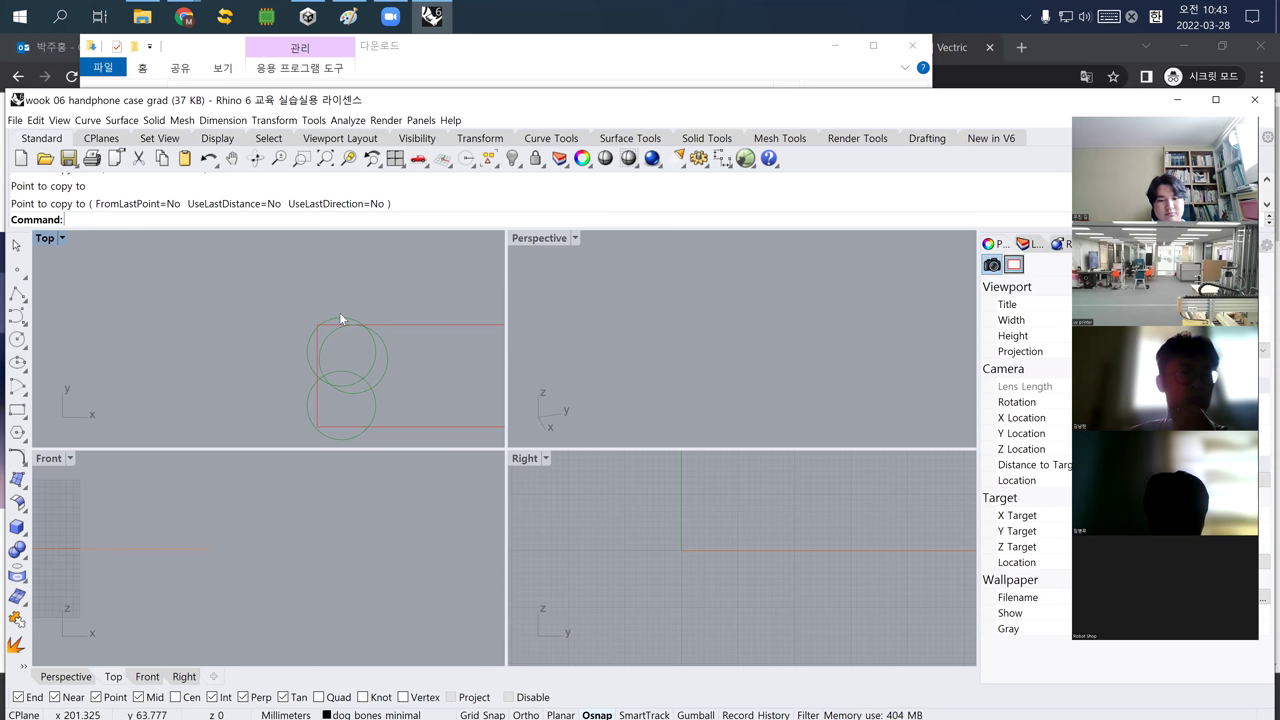
# Delete the copied circle inside the smaller part's slot corner, keeping the two original dog-bone circles
pyautogui.click(340, 317)
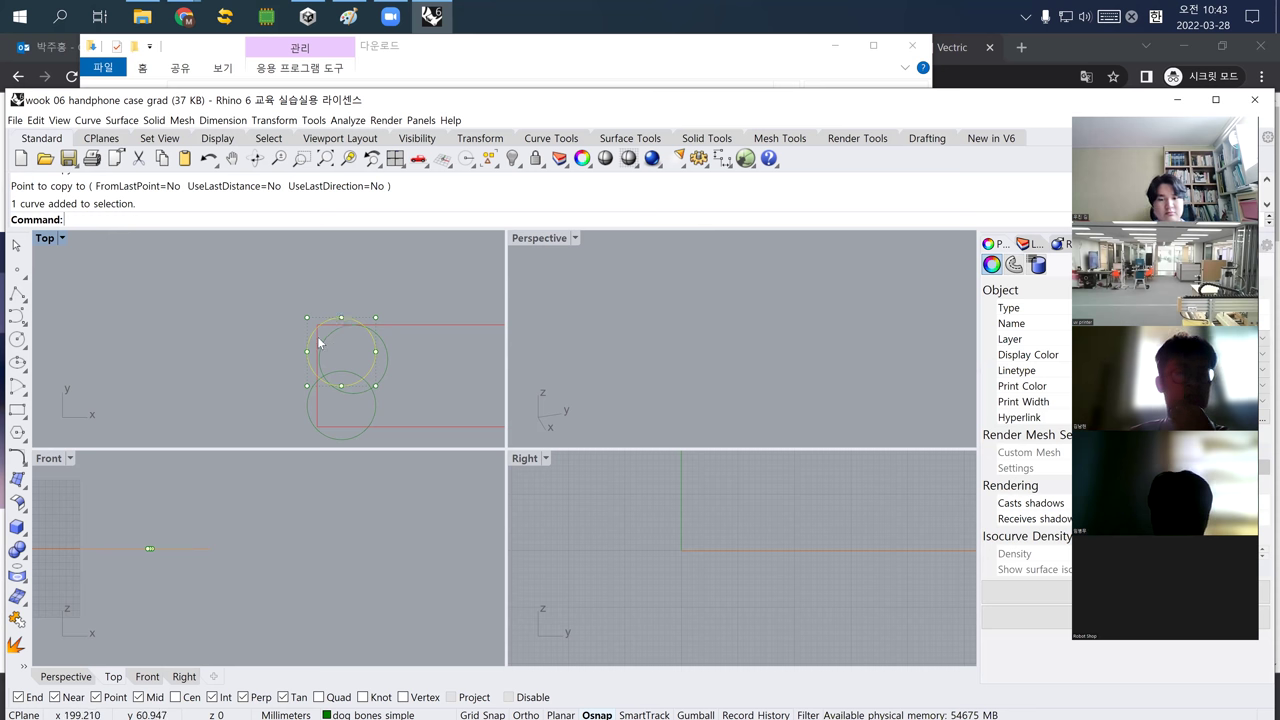
pyautogui.keyDown('shift'); pyautogui.click(388, 356); pyautogui.keyUp('shift')
pyautogui.press('Delete')
pyautogui.scroll(-4, 330, 364)
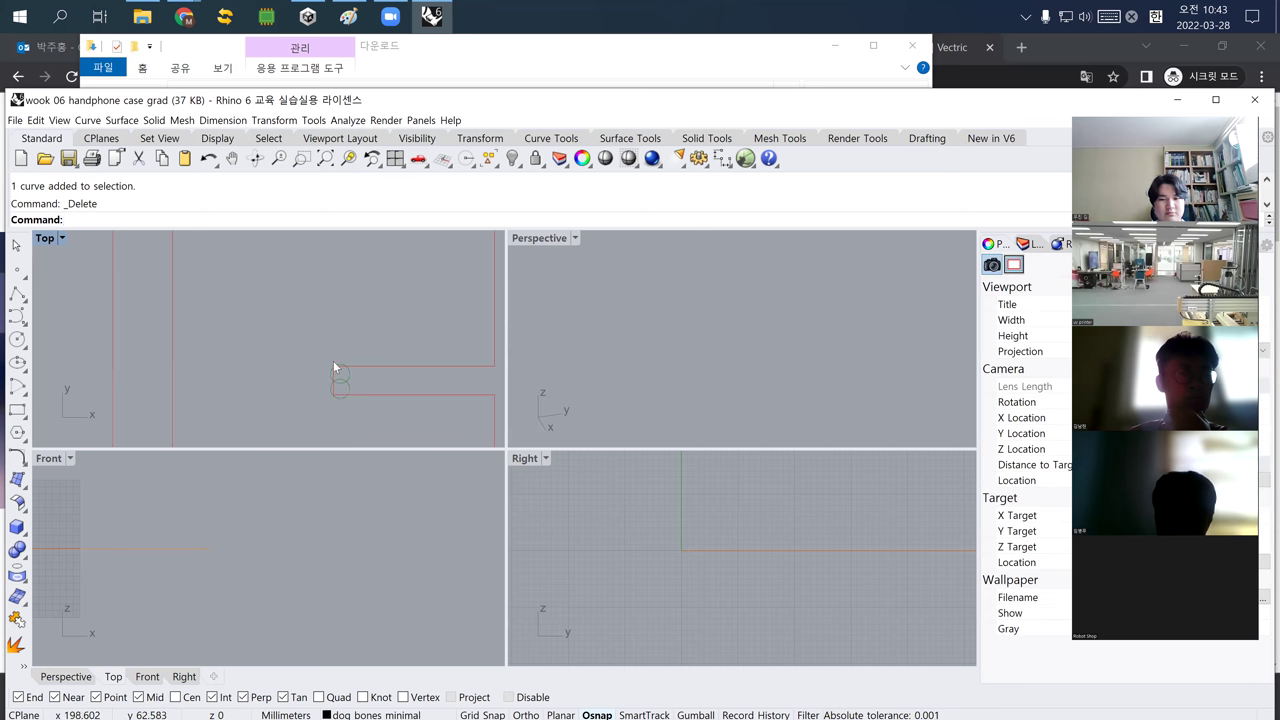
# Show the drawing's layer list and highlight the dog bones minimal layer
pyautogui.moveTo(268, 364); pyautogui.dragTo(265, 387, button='right')
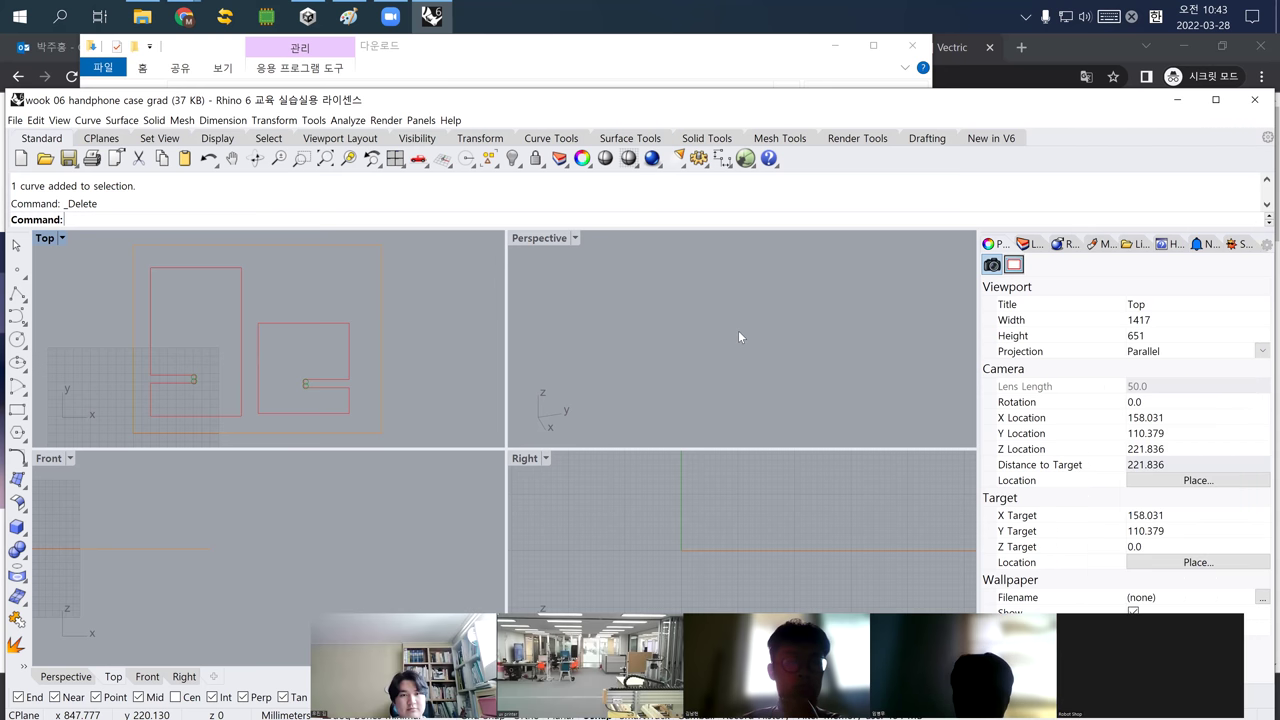
pyautogui.moveTo(406, 365); pyautogui.dragTo(391, 376, button='right')
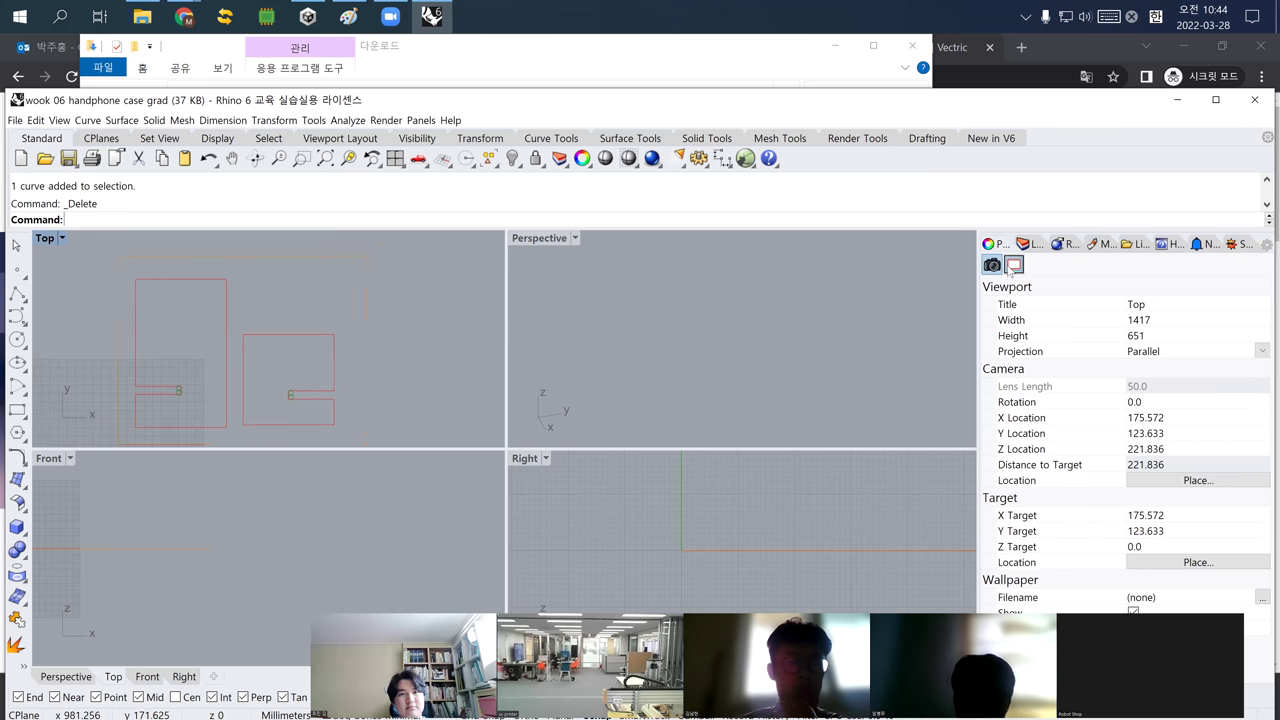
pyautogui.click(1029, 243)
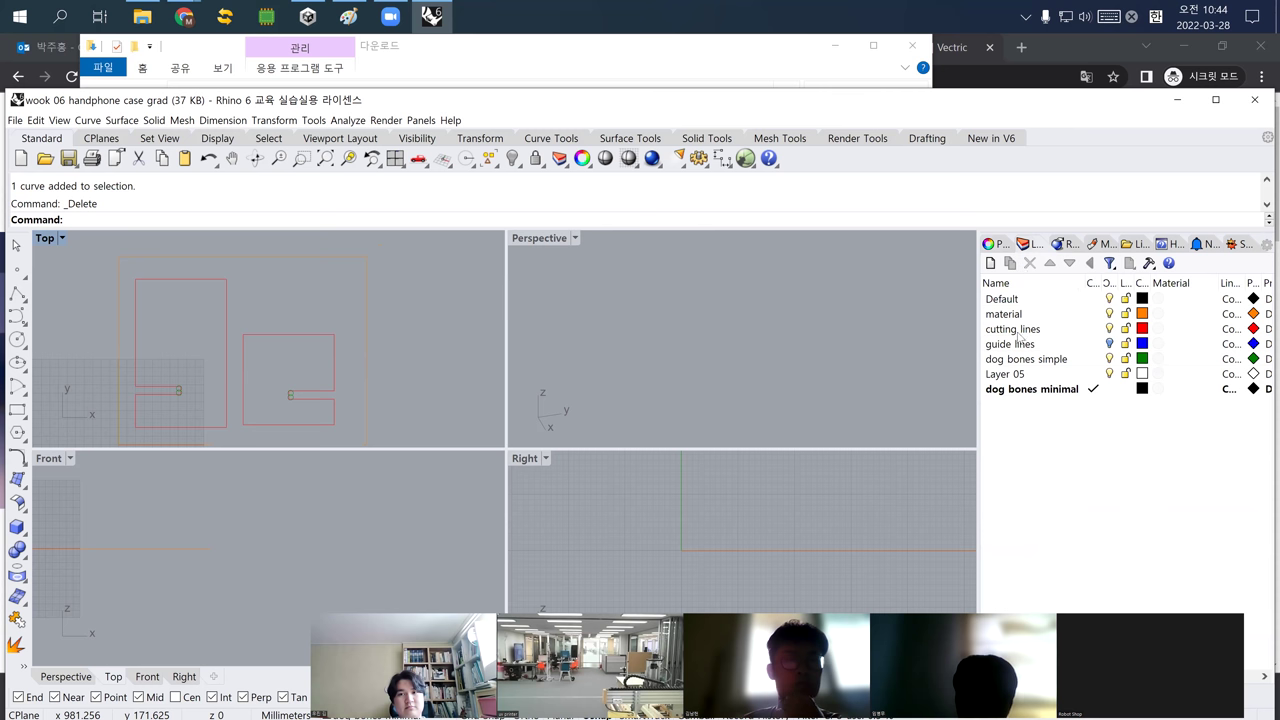
pyautogui.click(1030, 389)
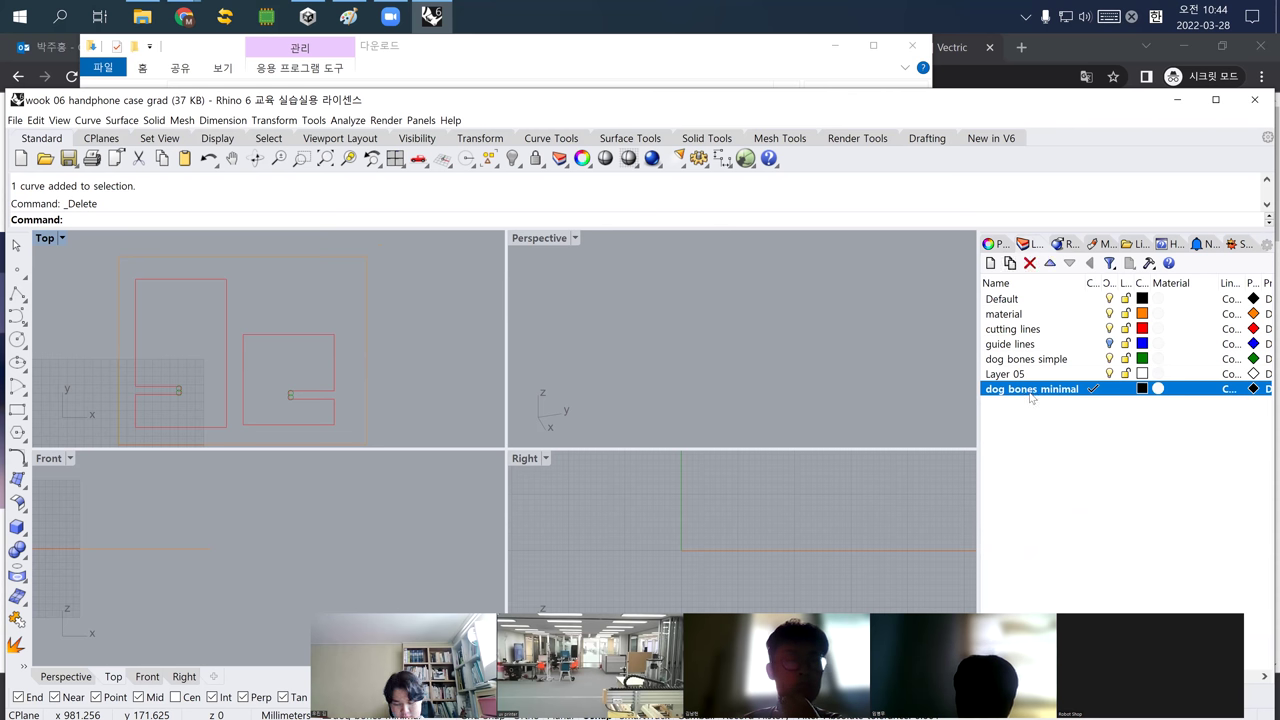
# Maximize the Top view and move the four dog-bone circles at the slot ends to the dog bones minimal layer
pyautogui.scroll(5, 357, 374)
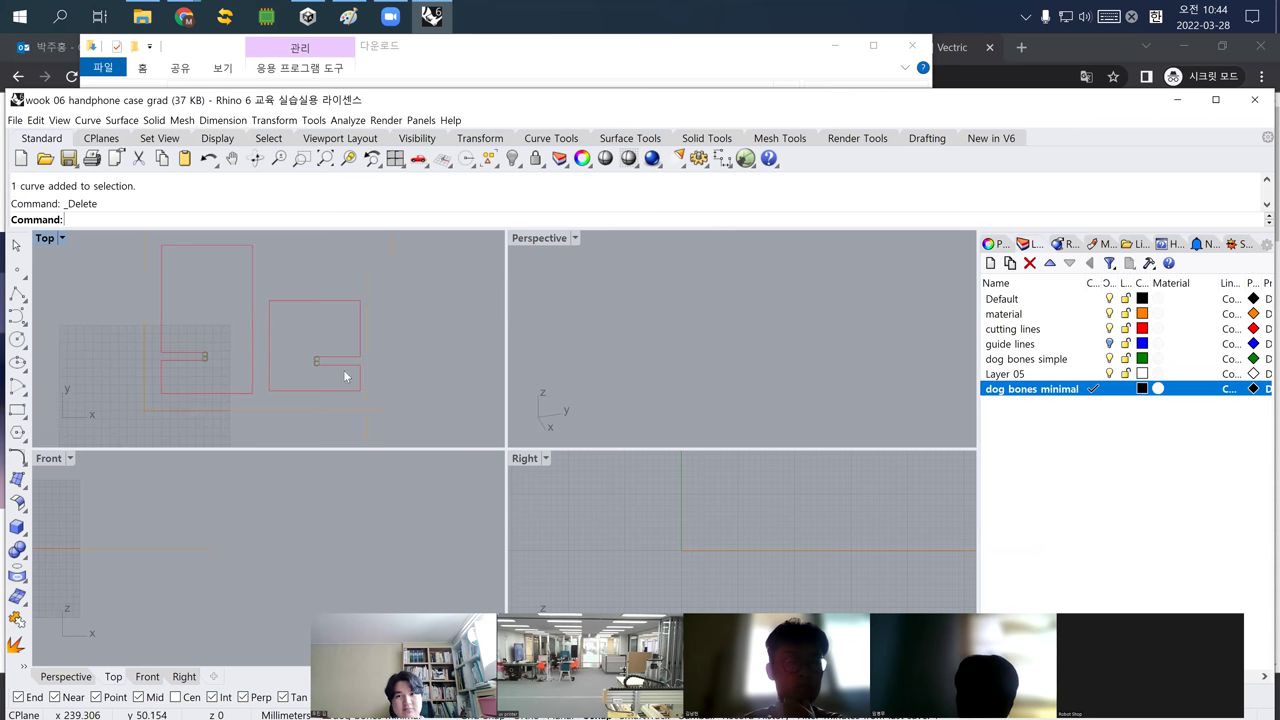
pyautogui.moveTo(194, 366); pyautogui.dragTo(149, 395, button='right')
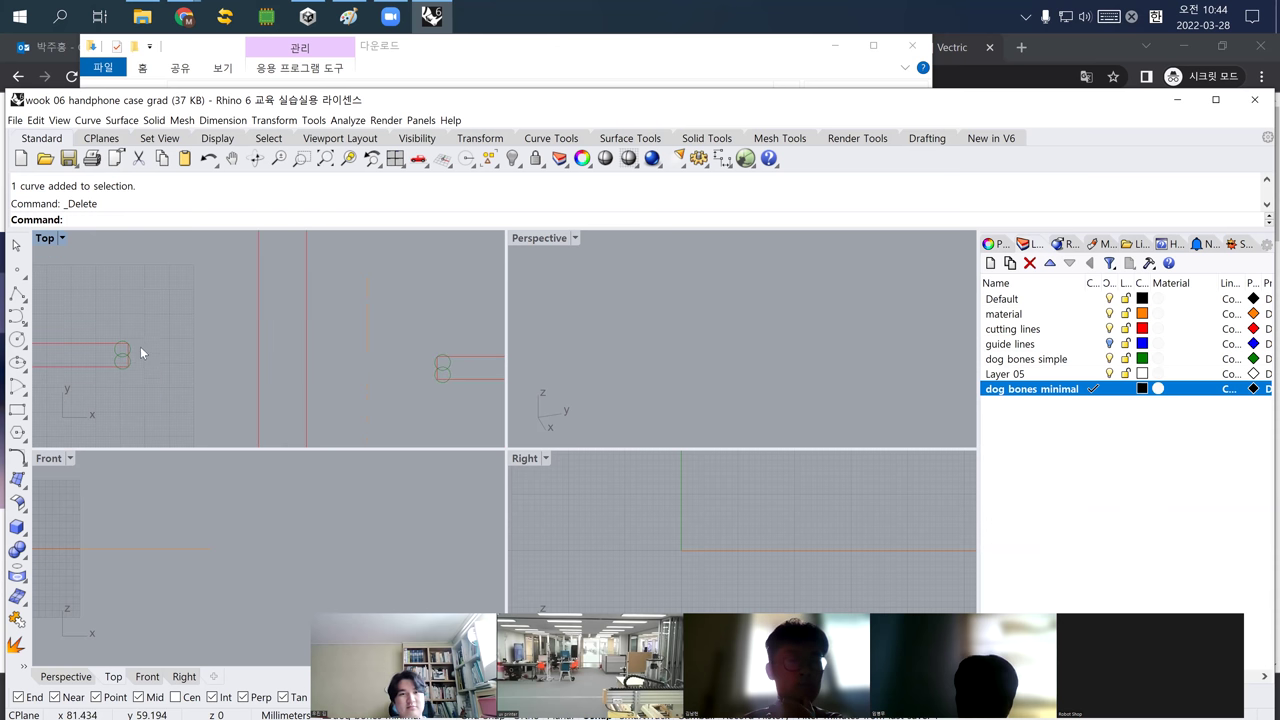
pyautogui.doubleClick(42, 238)
pyautogui.moveTo(278, 358); pyautogui.dragTo(258, 338, button='right')
pyautogui.moveTo(145, 358); pyautogui.dragTo(913, 519)
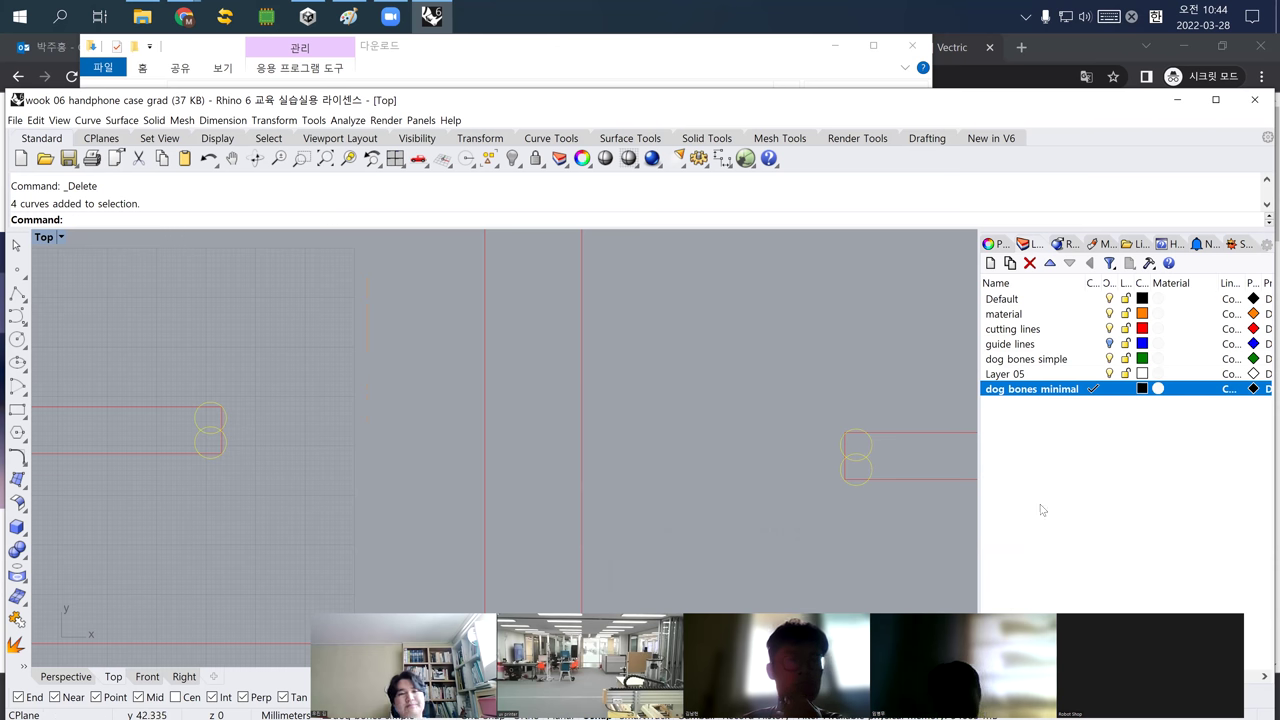
pyautogui.click(991, 244)
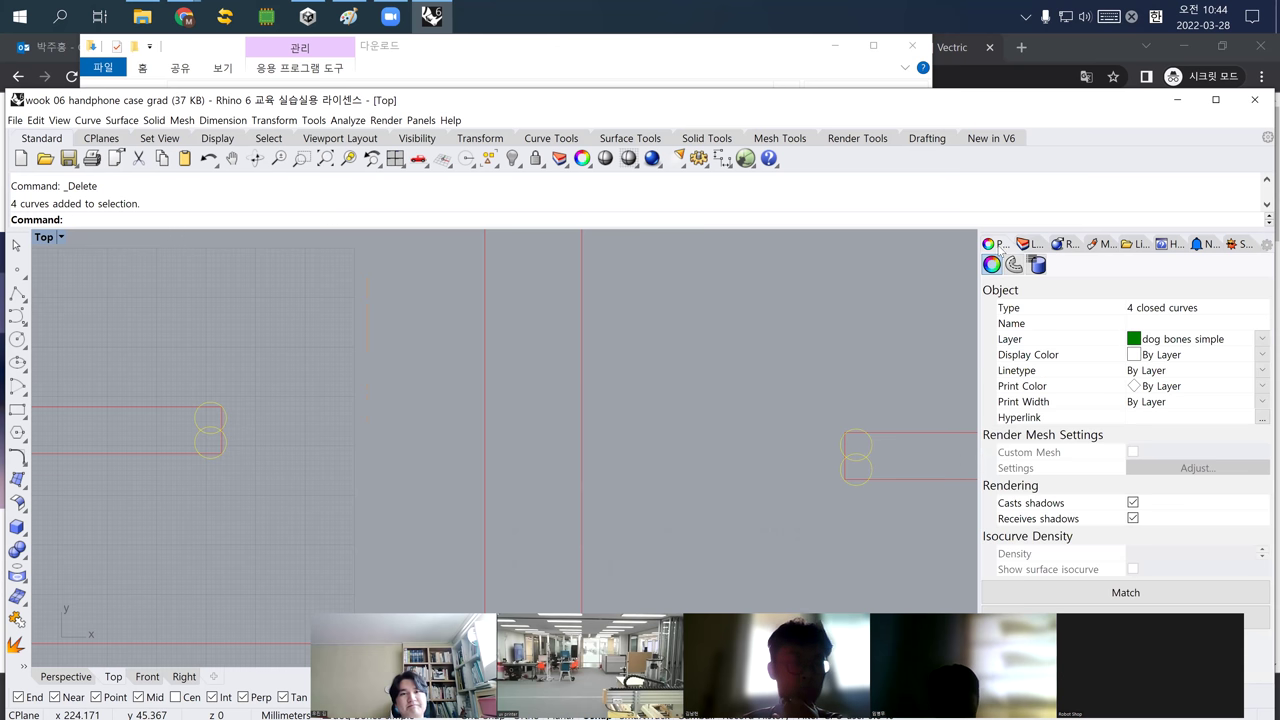
pyautogui.click(1169, 344)
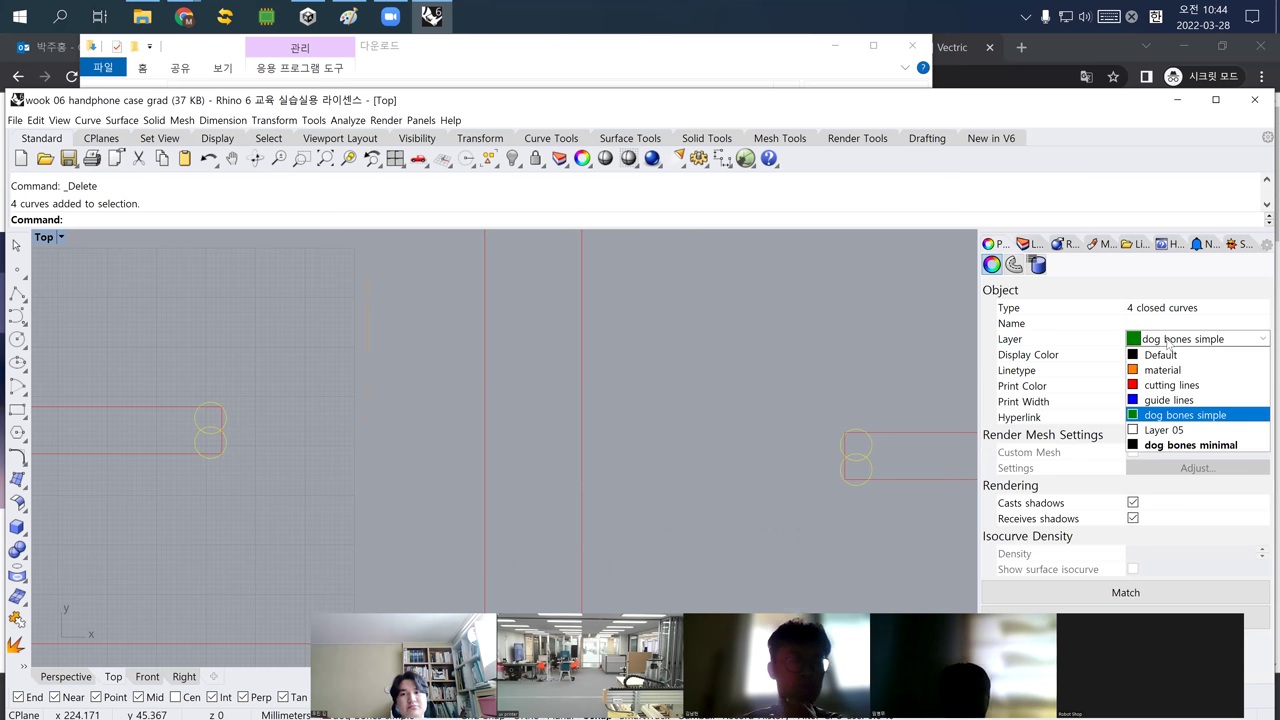
pyautogui.click(1184, 451)
pyautogui.click(865, 359)
pyautogui.click(1027, 244)
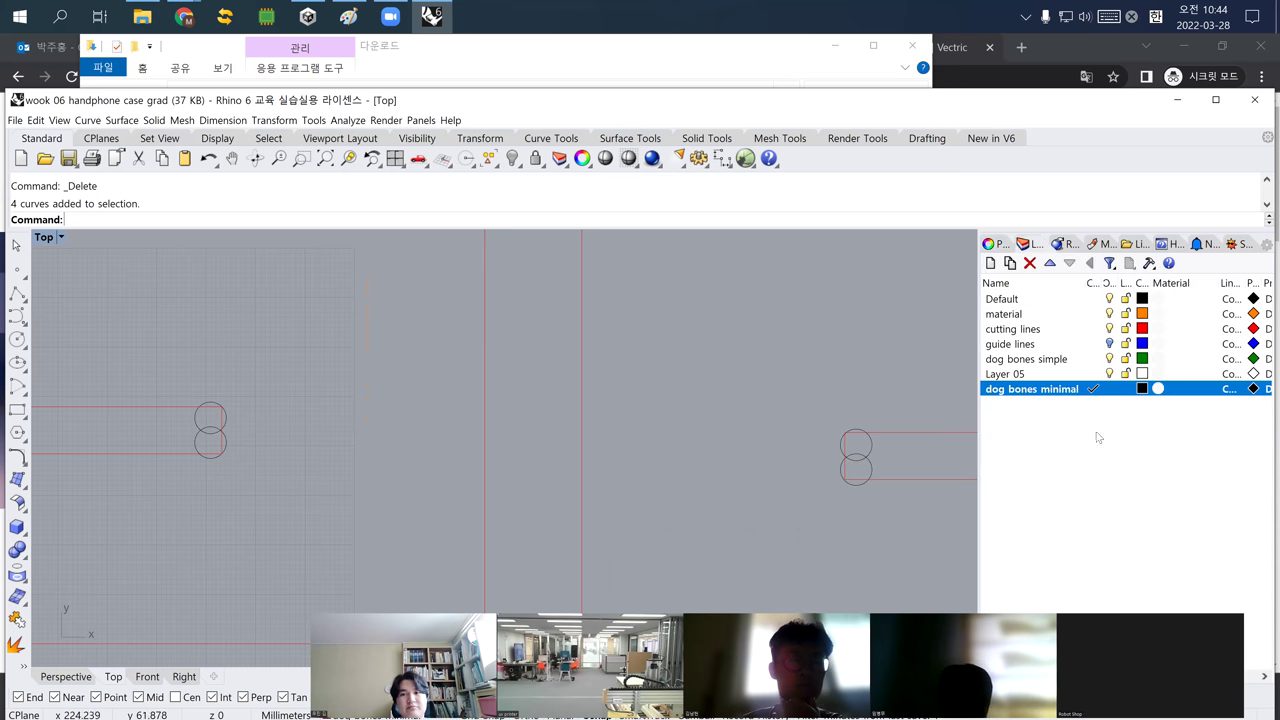
# Highlight the material rectangle, the two red case outlines and the cutting lines layer to check what each layer holds
pyautogui.scroll(-3, 641, 469)
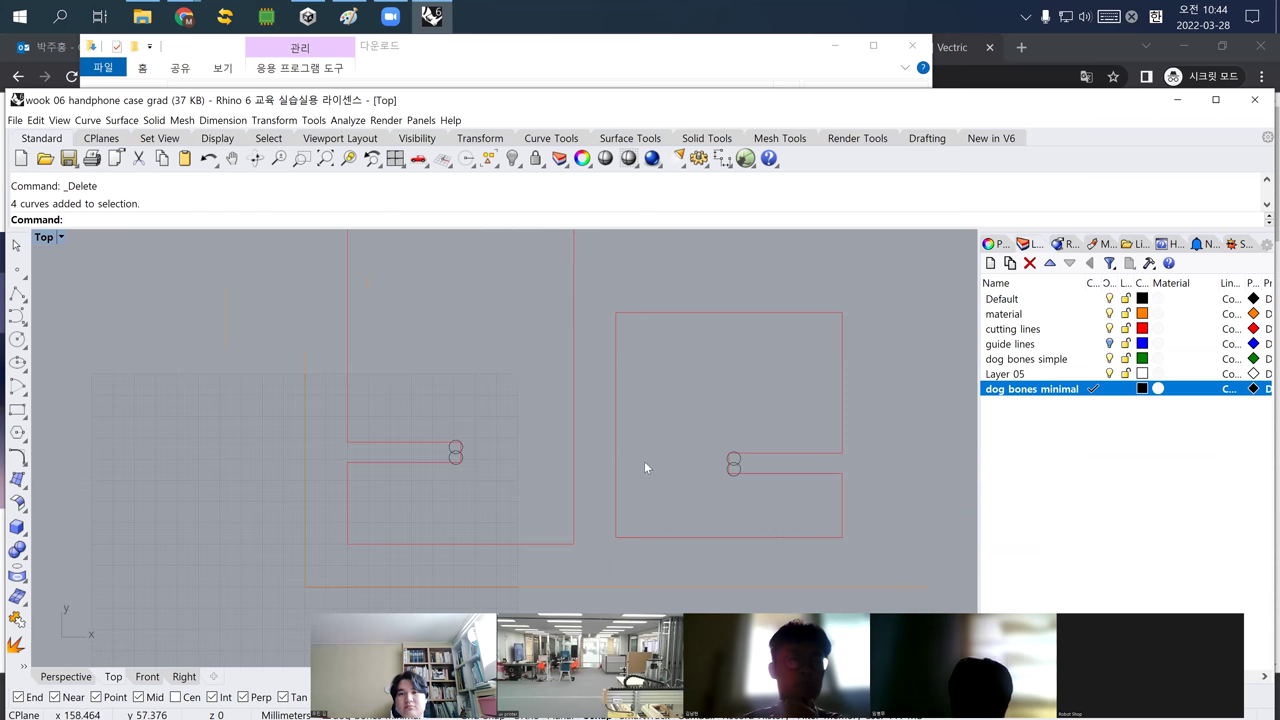
pyautogui.click(305, 393)
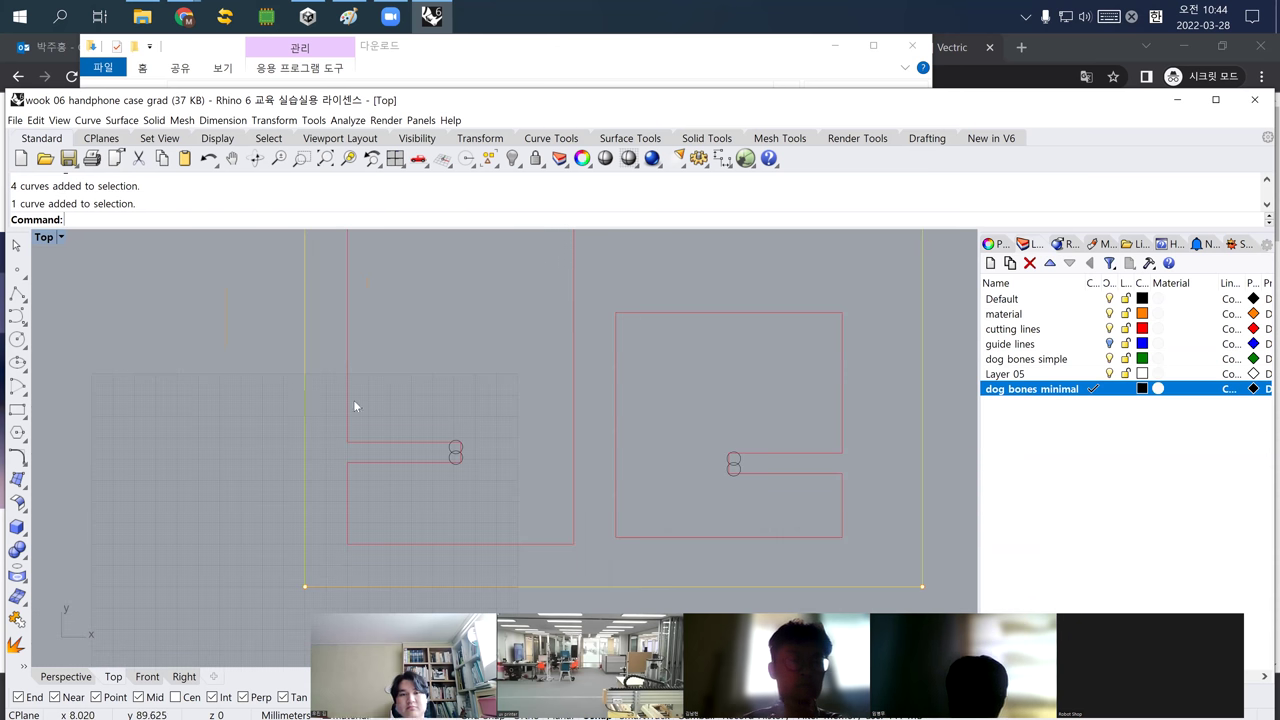
pyautogui.scroll(-4, 414, 443)
pyautogui.moveTo(532, 427); pyautogui.dragTo(509, 437, button='right')
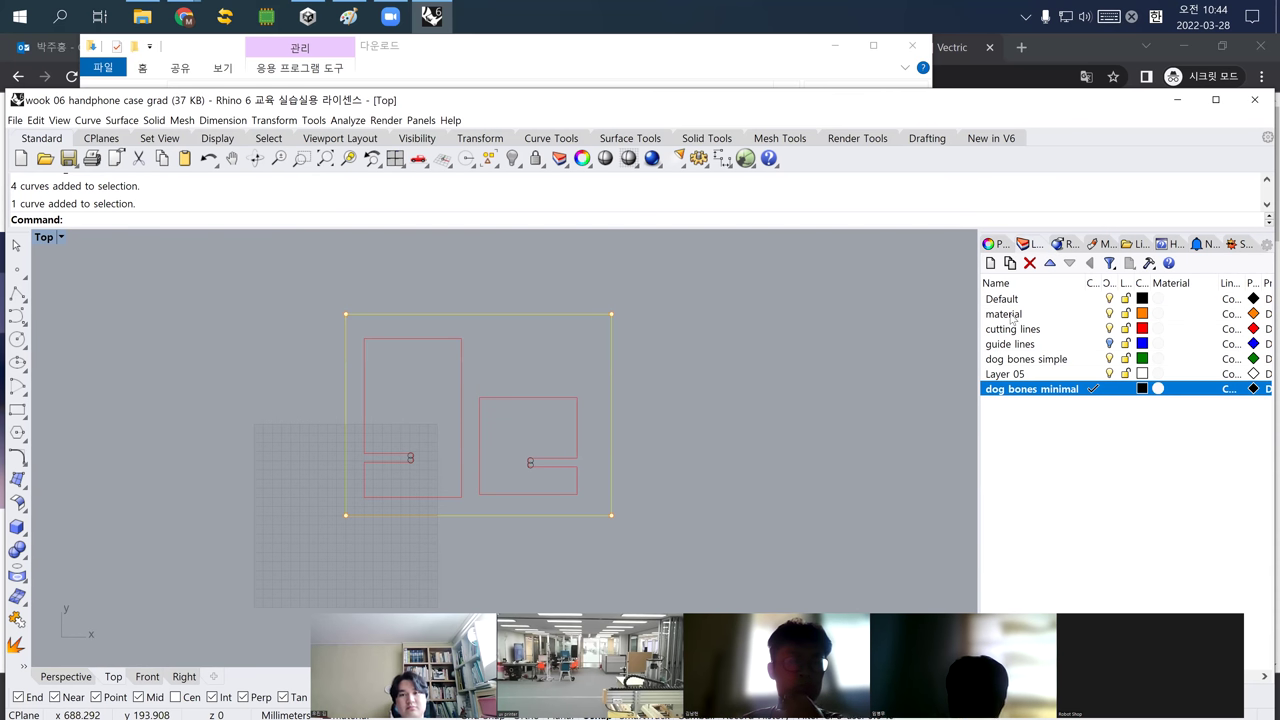
pyautogui.click(461, 378)
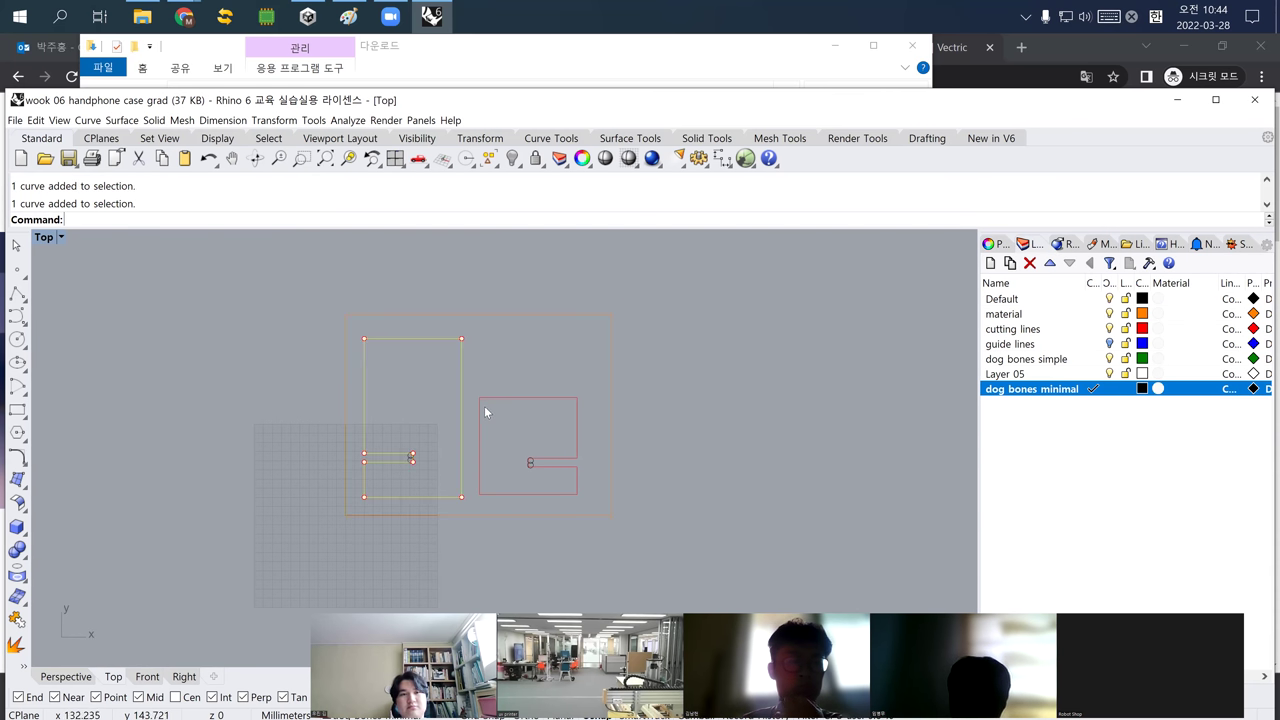
pyautogui.keyDown('shift'); pyautogui.click(503, 398); pyautogui.keyUp('shift')
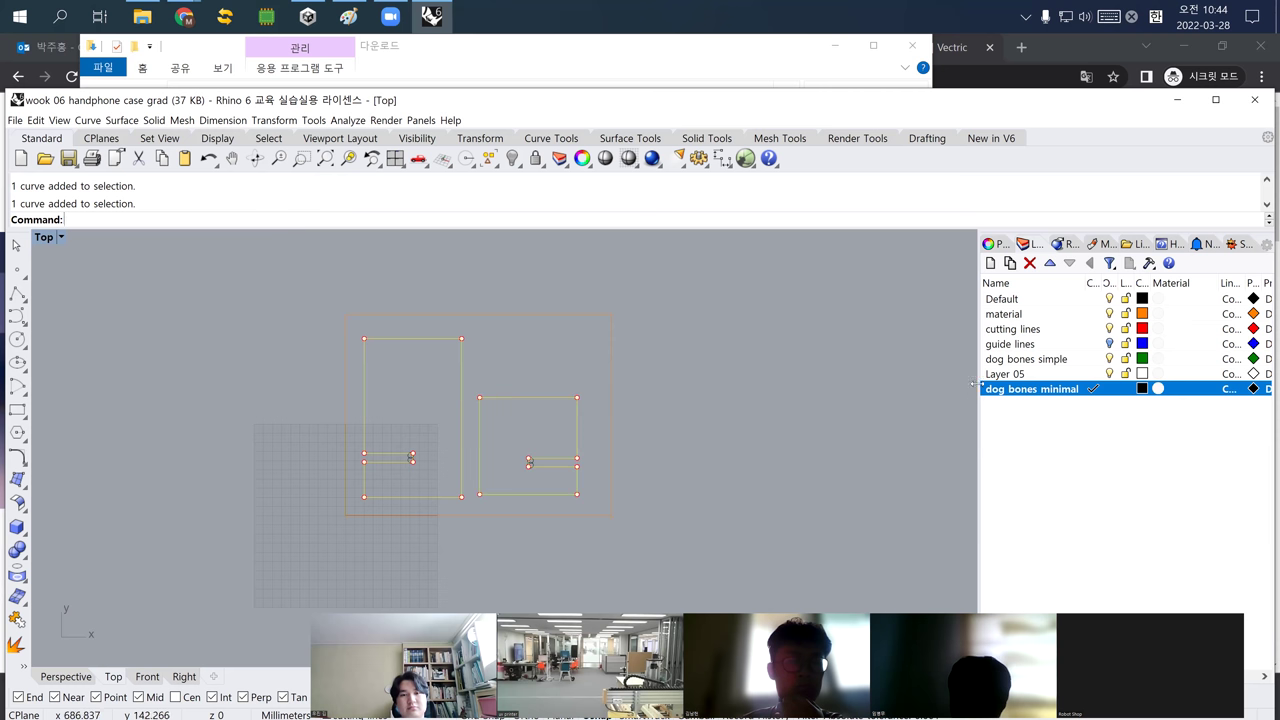
pyautogui.click(1022, 331)
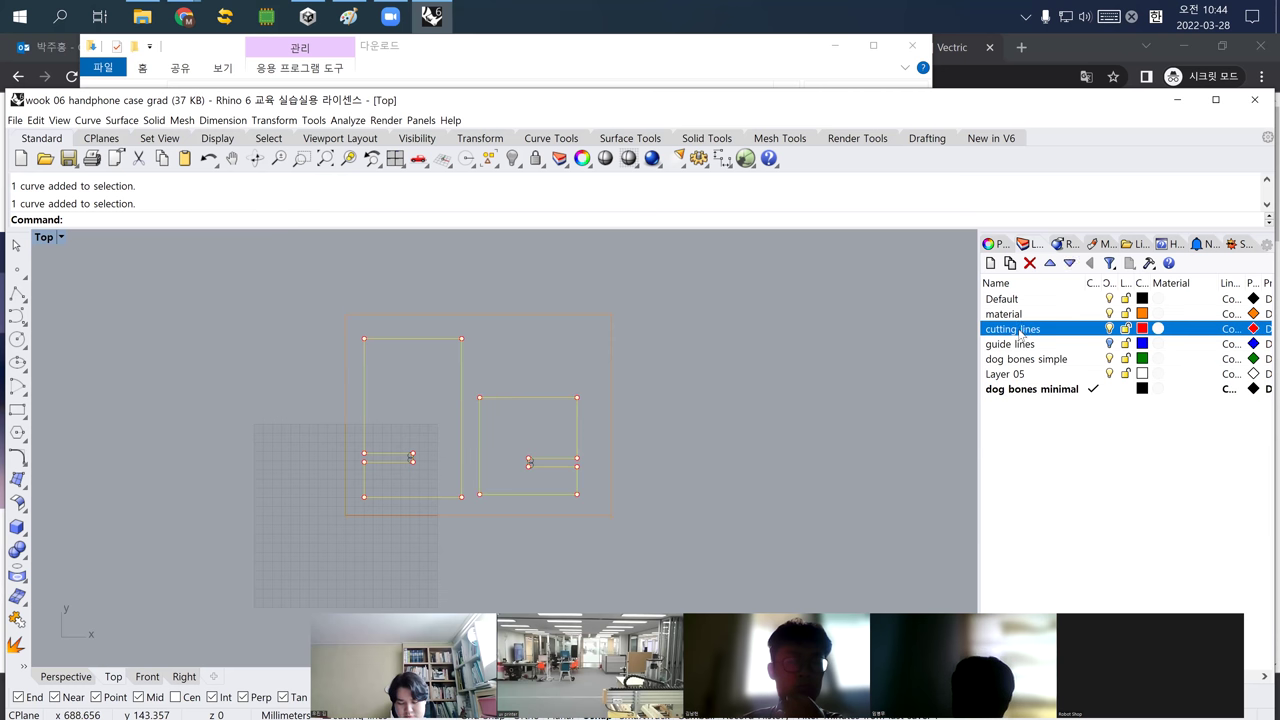
# Delete the guide lines layer together with its objects and restore the two red case outlines
pyautogui.click(1017, 348)
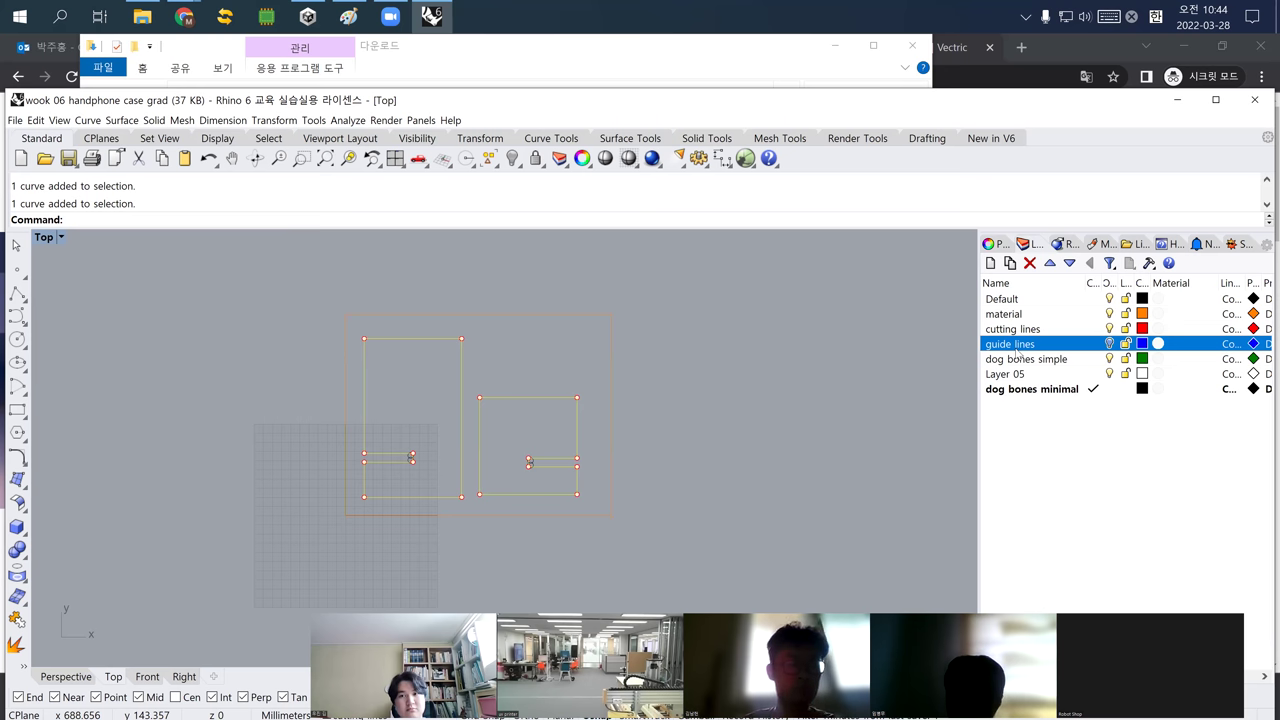
pyautogui.press('Delete')
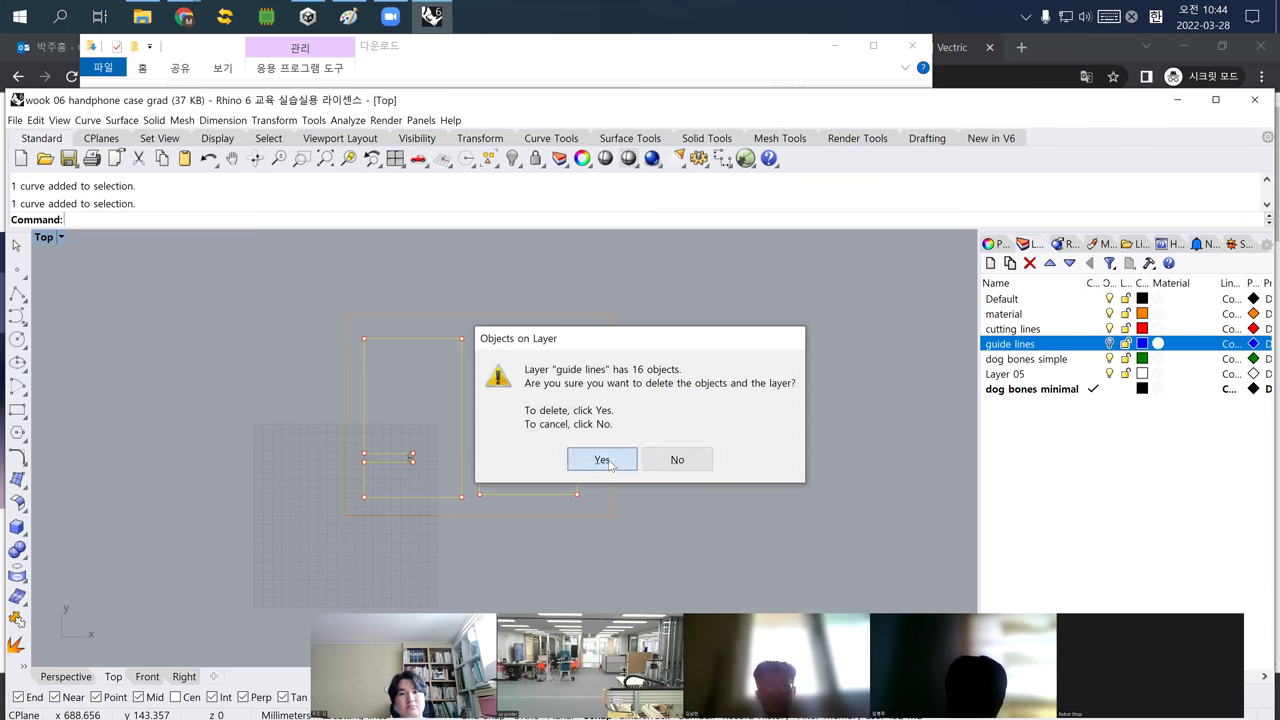
pyautogui.click(602, 460)
pyautogui.click(1001, 346)
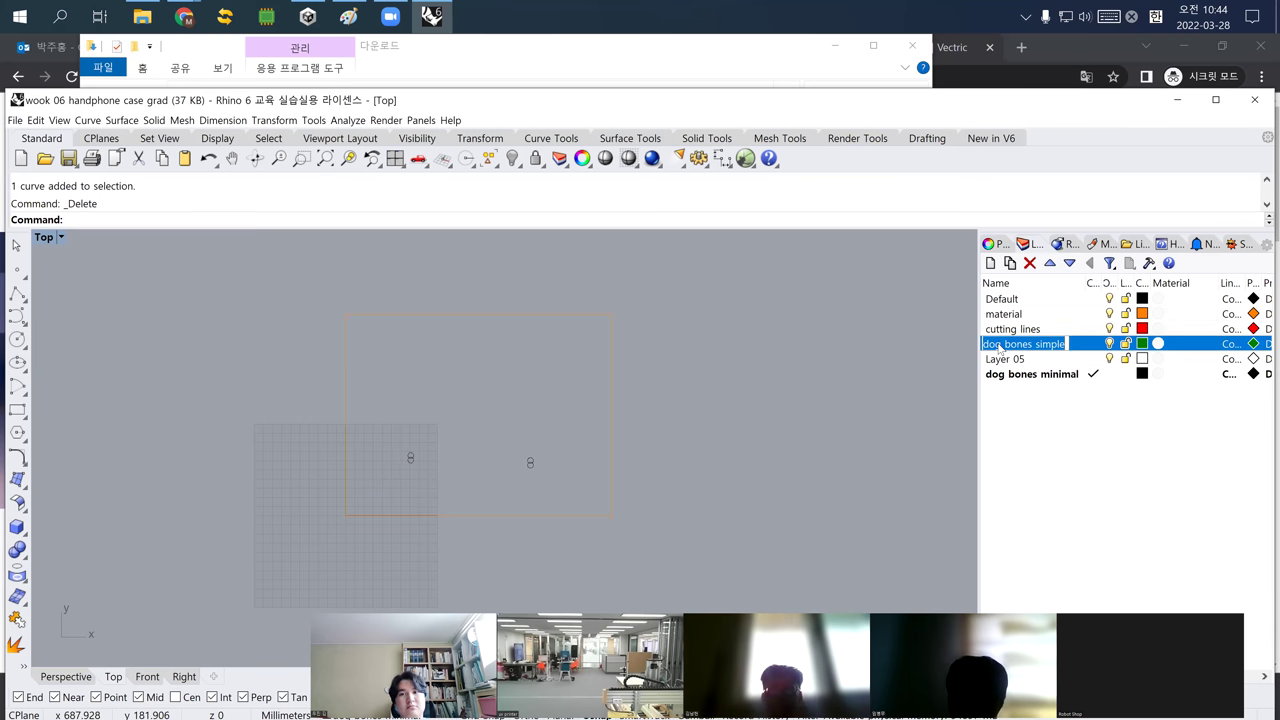
pyautogui.click(751, 414)
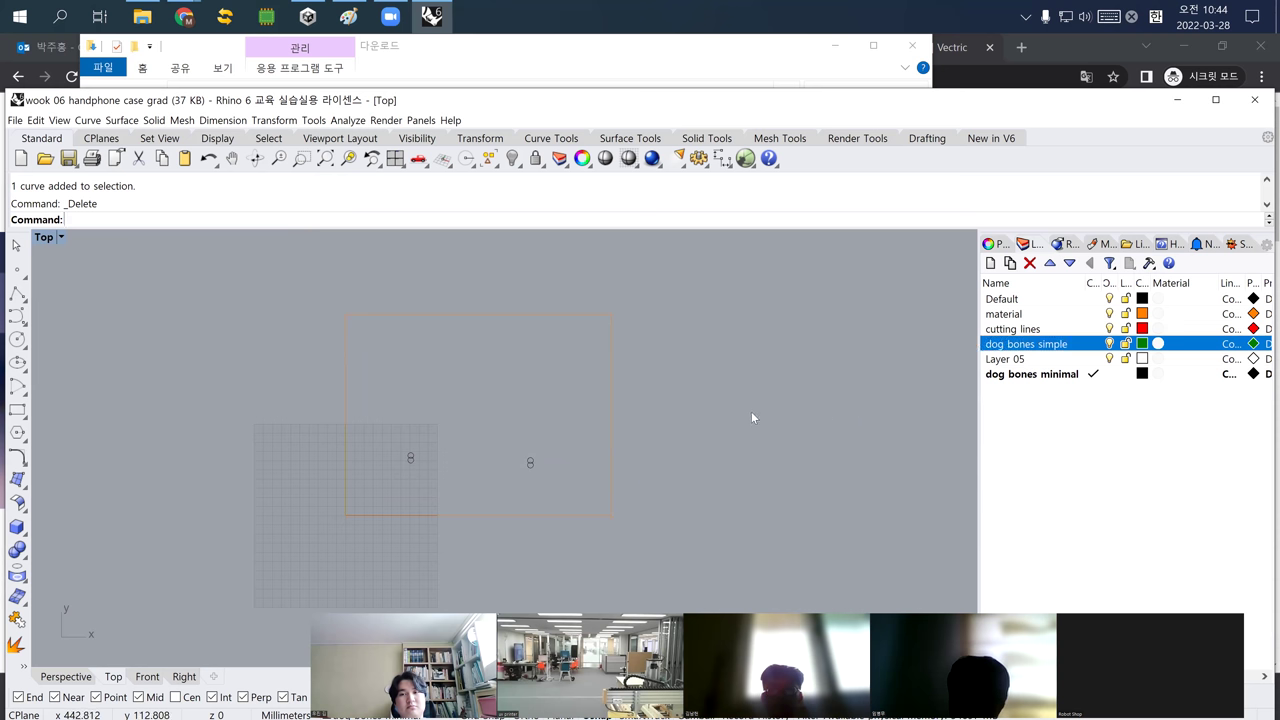
pyautogui.hotkey('ctrl', 'z')
pyautogui.press('Escape')
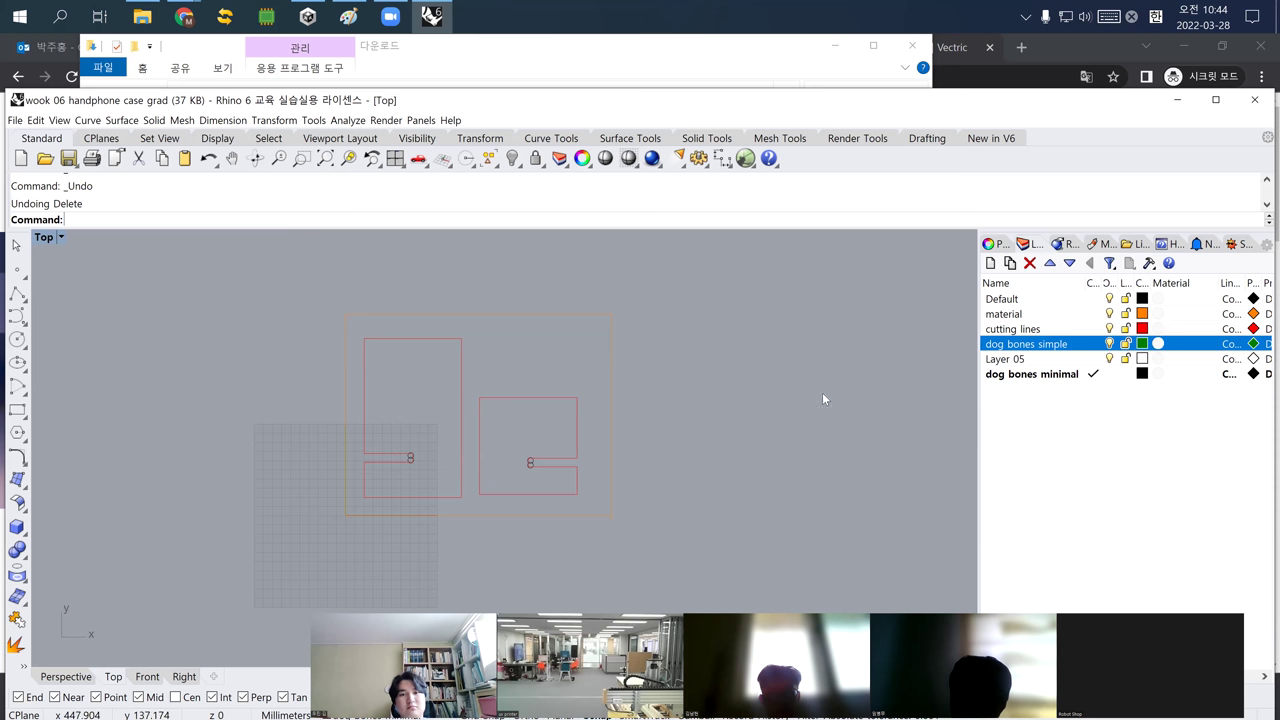
pyautogui.rightClick(1013, 343)
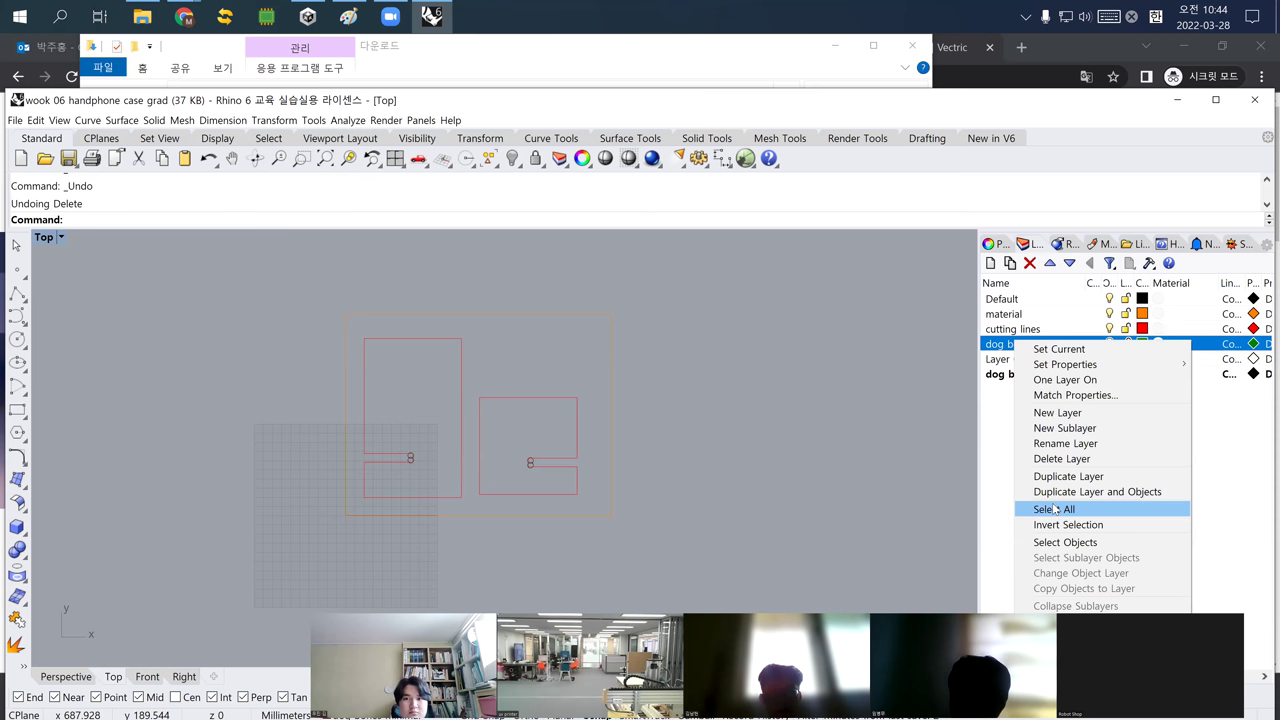
pyautogui.click(528, 405)
# Copy the larger part's upper dog-bone circle from its center to the upper slot corner with center snap enabled, and delete the copy
pyautogui.scroll(5, 410, 470)
pyautogui.scroll(4, 405, 475)
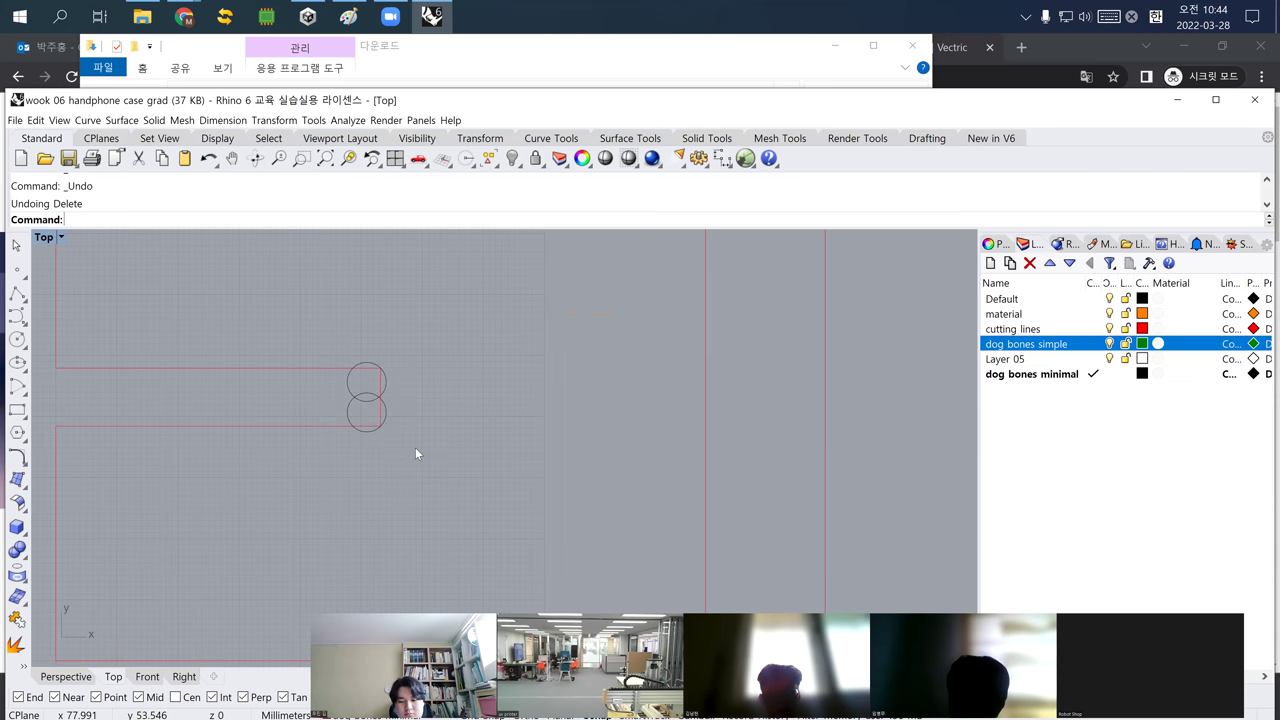
pyautogui.click(448, 450)
pyautogui.write('copy')
pyautogui.press('Return')
pyautogui.scroll(4, 383, 462)
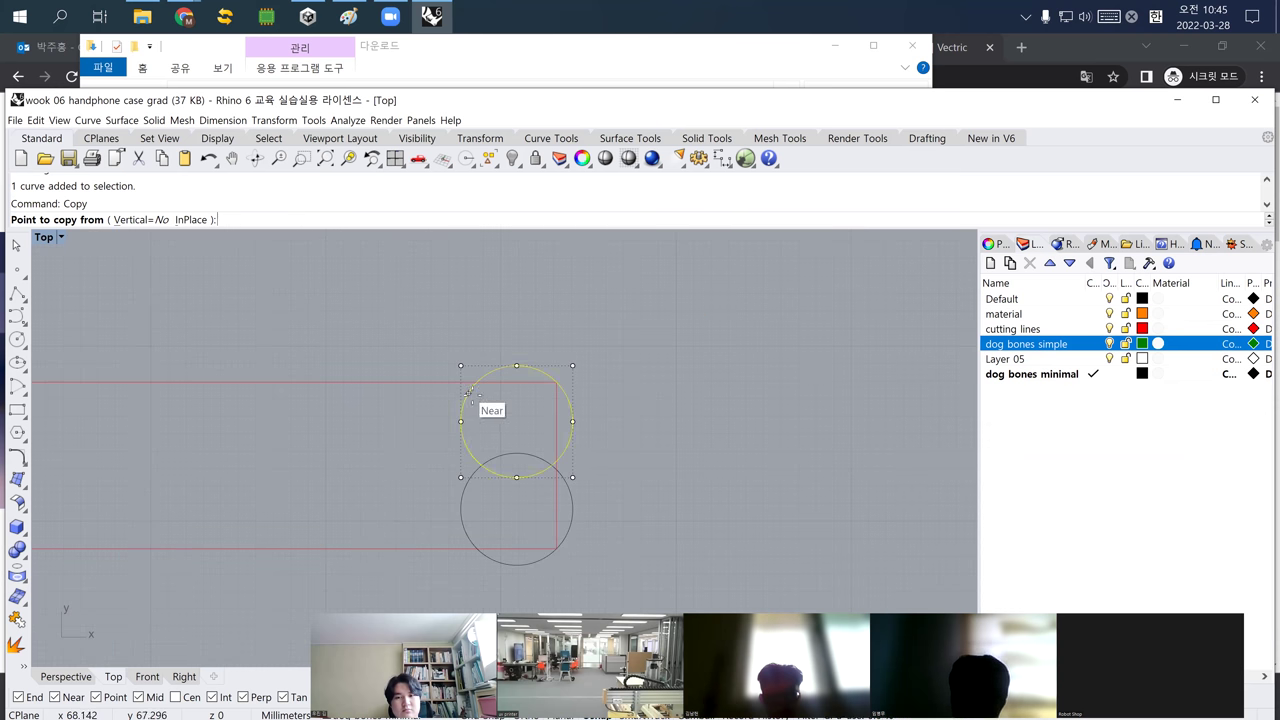
pyautogui.click(175, 697)
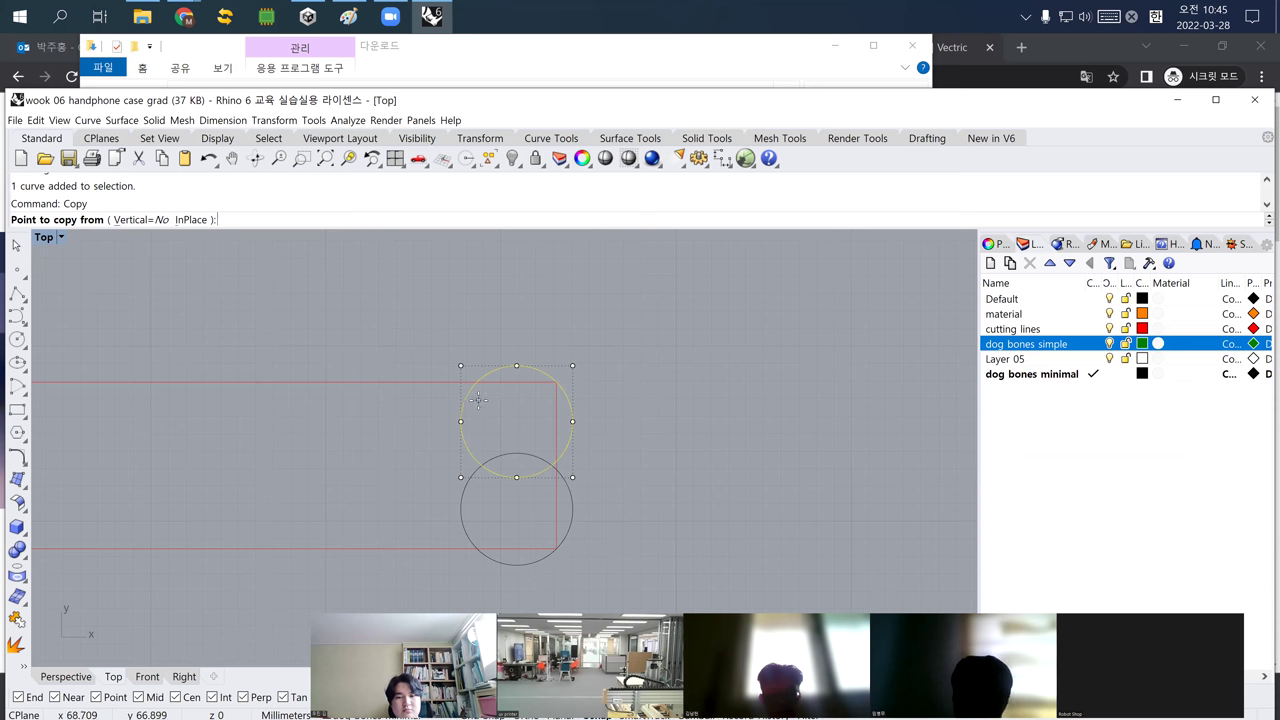
pyautogui.click(516, 421)
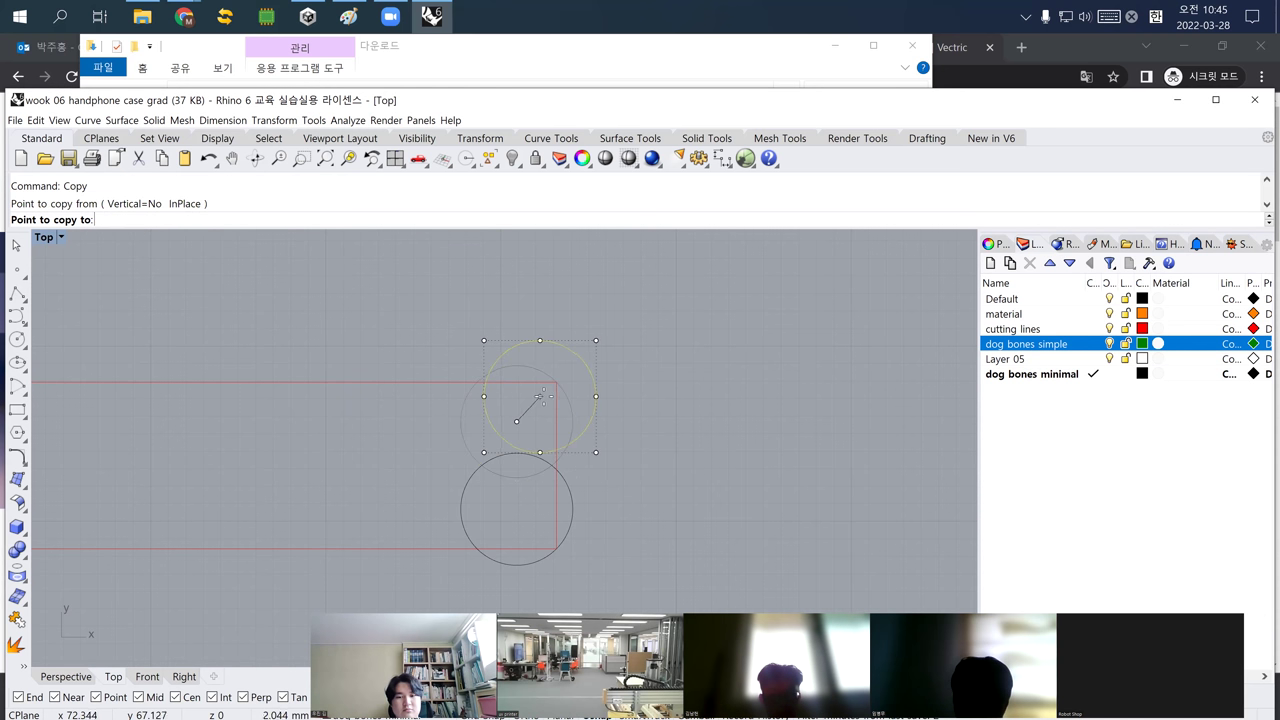
pyautogui.click(557, 385)
pyautogui.press('Return')
pyautogui.scroll(-3, 550, 440)
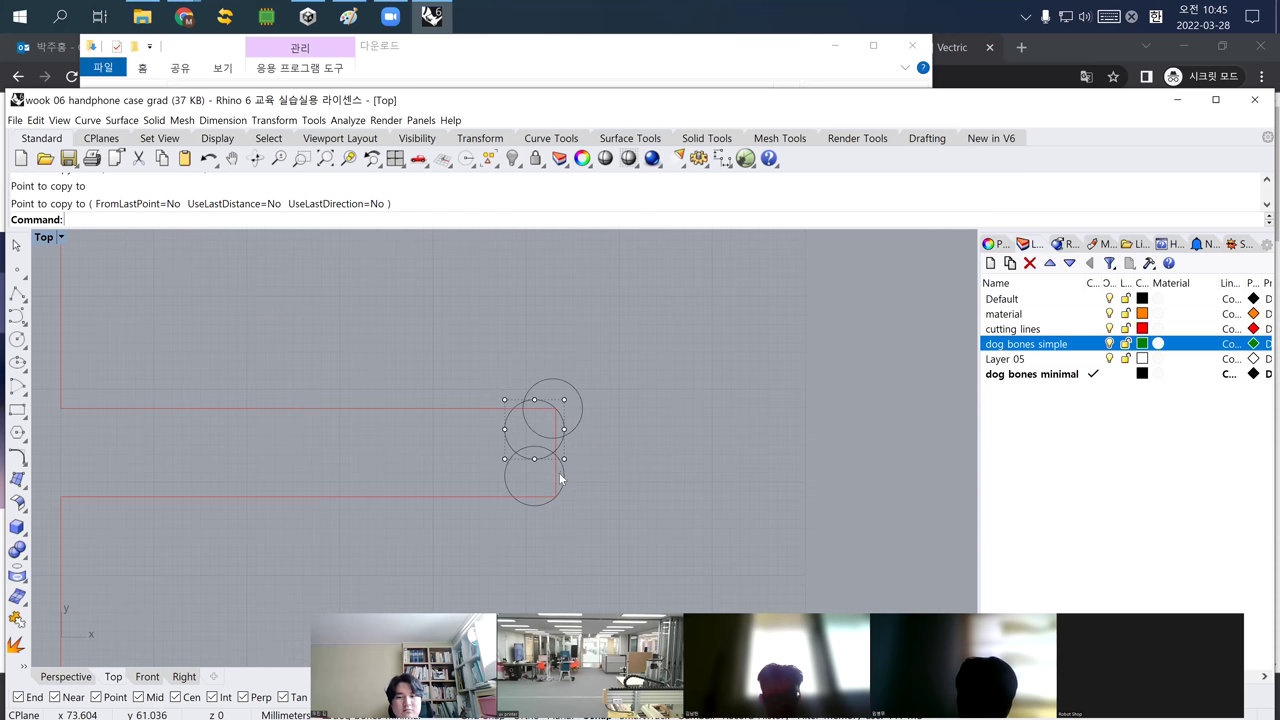
pyautogui.click(582, 426)
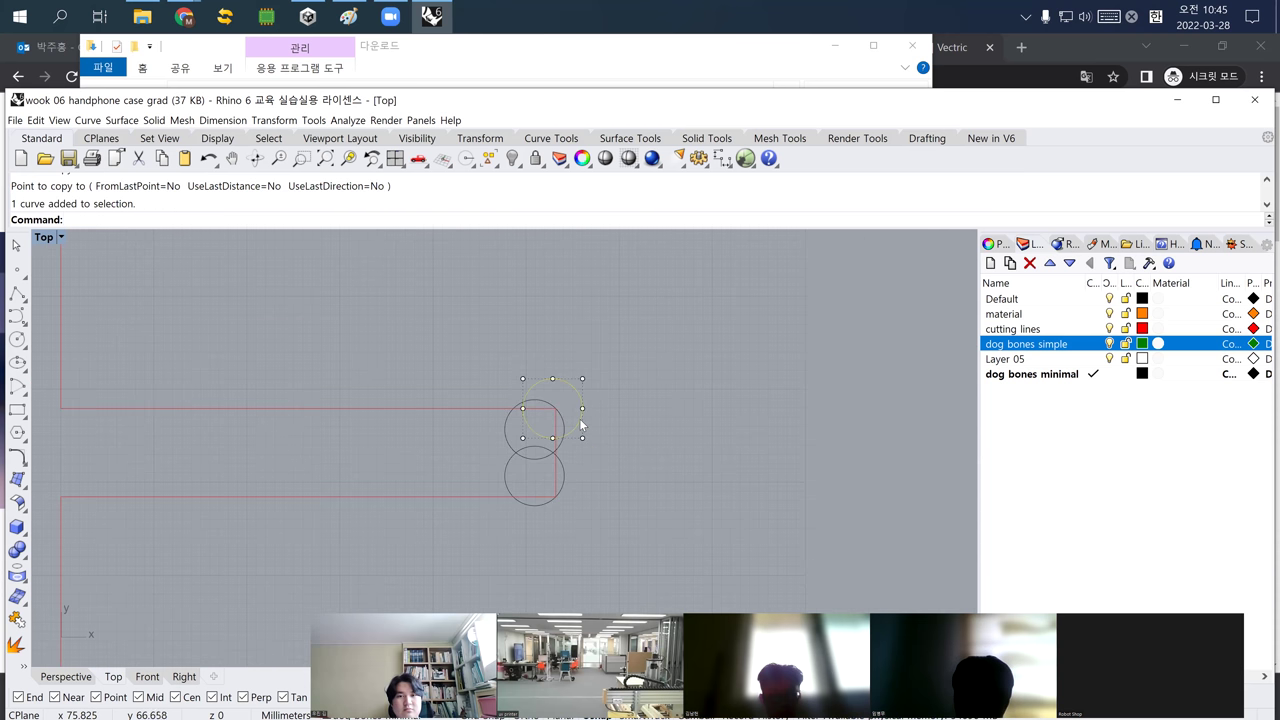
pyautogui.press('Delete')
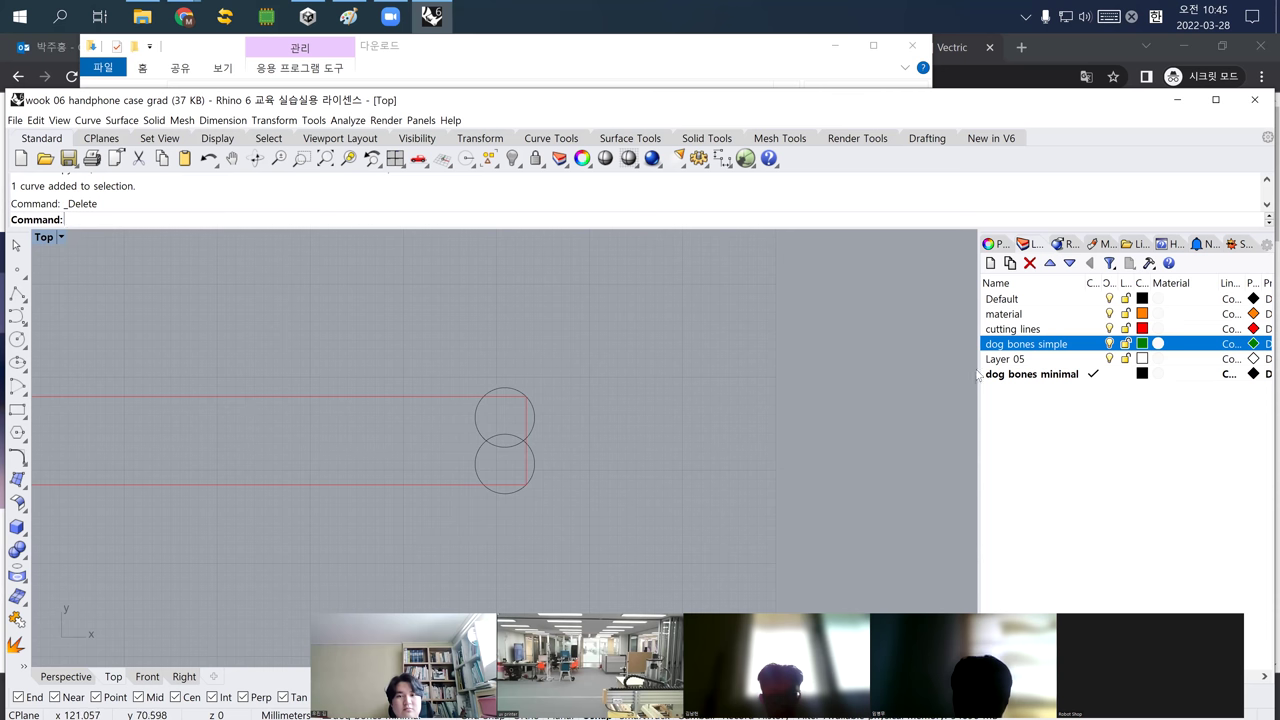
# Delete Layer 05 and the Default layer from the layer list
pyautogui.click(1000, 360)
pyautogui.rightClick(1004, 366)
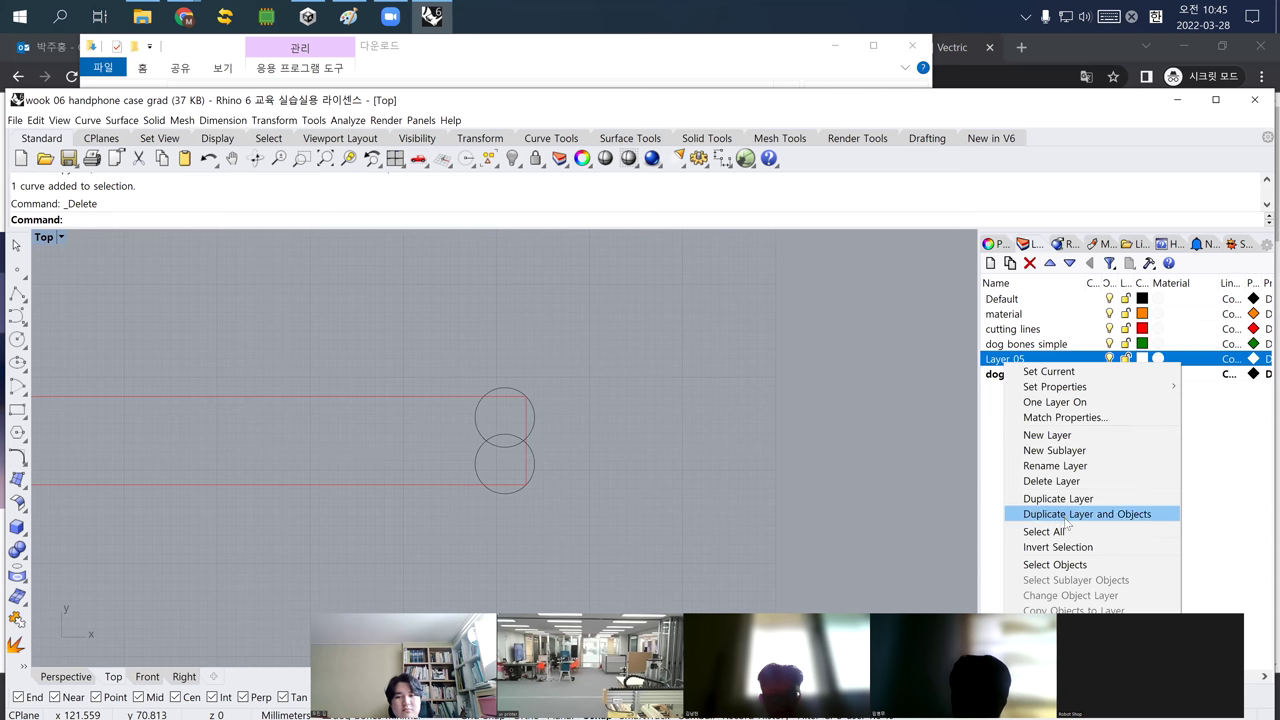
pyautogui.click(1050, 481)
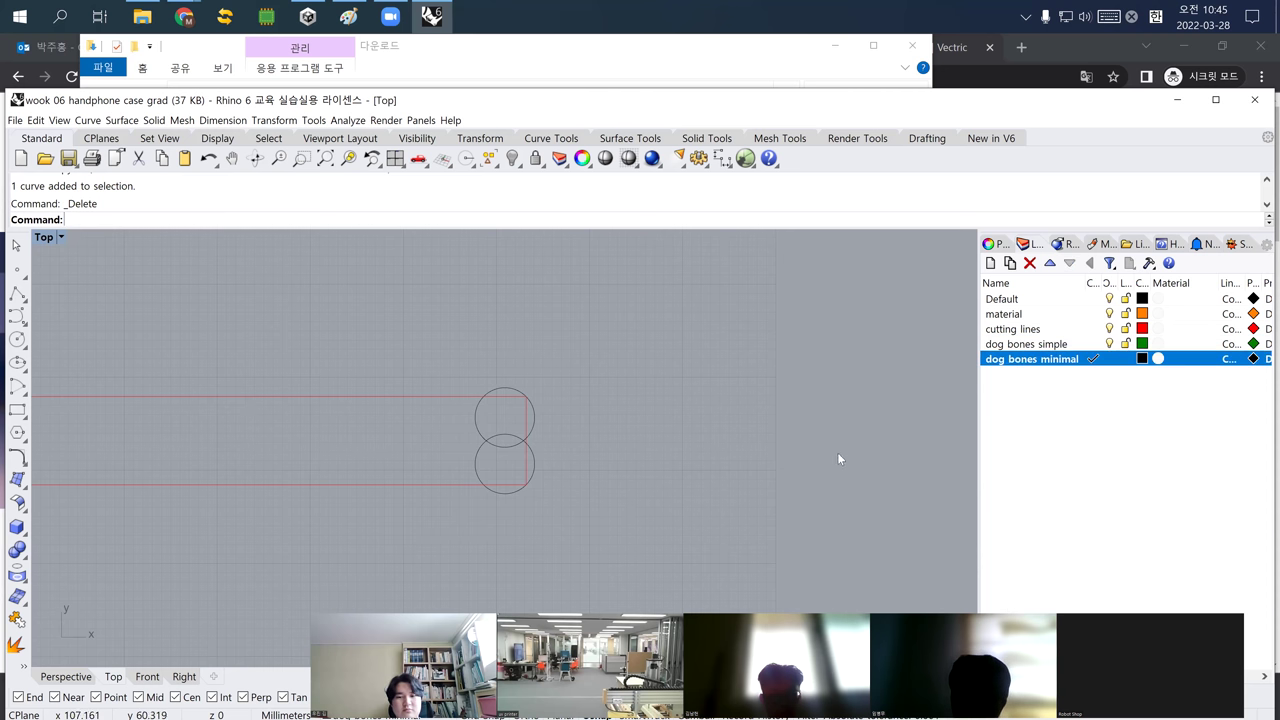
pyautogui.click(1015, 300)
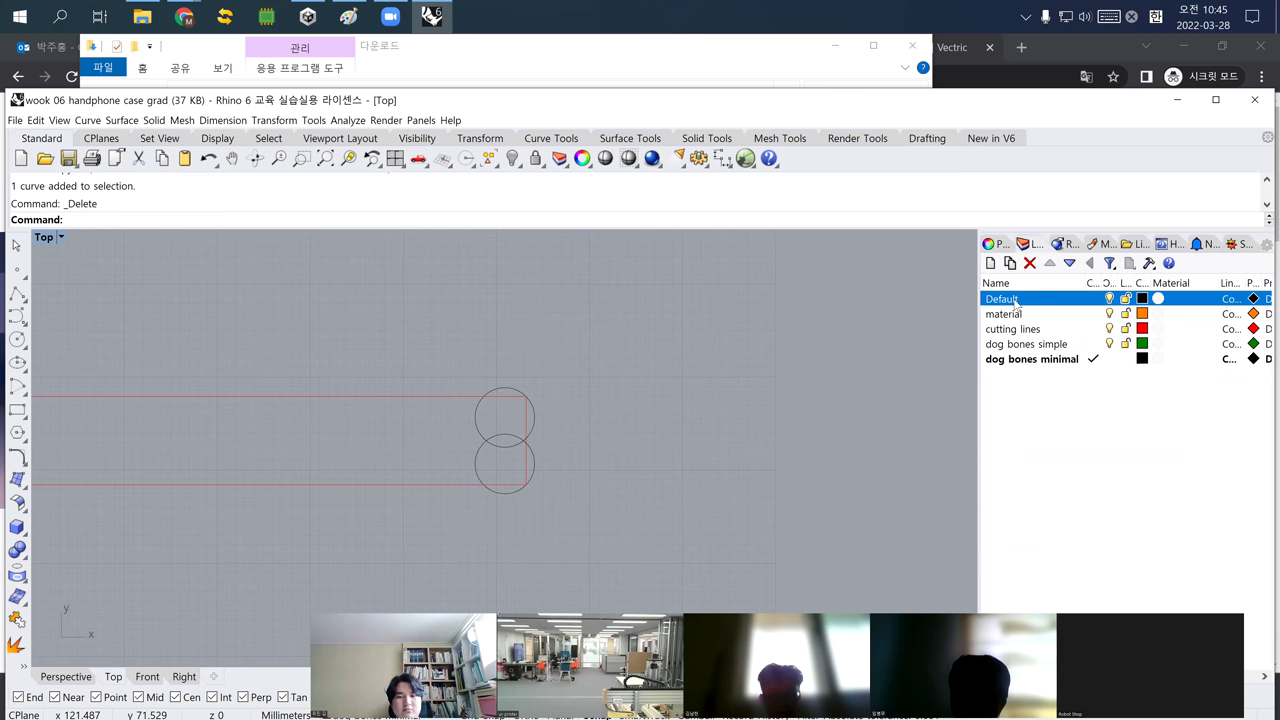
pyautogui.rightClick(1015, 303)
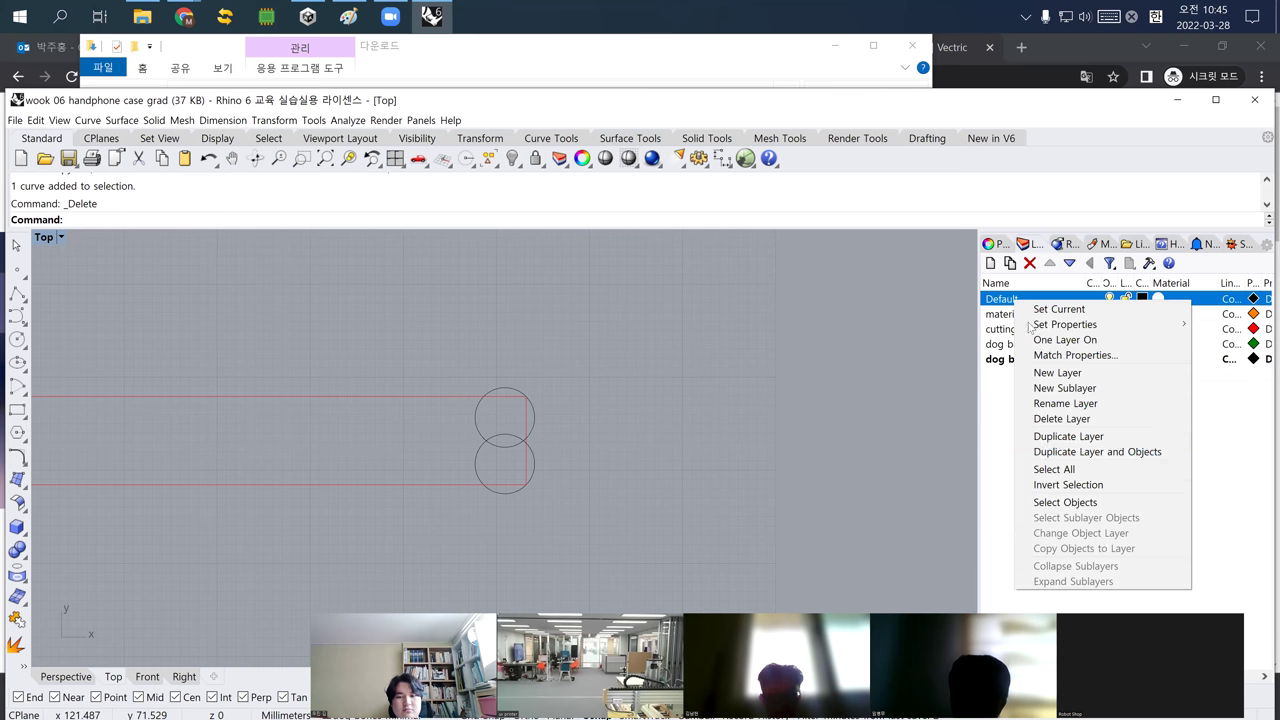
pyautogui.click(1064, 422)
pyautogui.click(601, 459)
# Highlight in turn the material rectangle, each case outline and the dog-bone circles at both slot ends to examine the cleaned drawing
pyautogui.scroll(-6, 747, 468)
pyautogui.moveTo(745, 449); pyautogui.dragTo(519, 494, button='right')
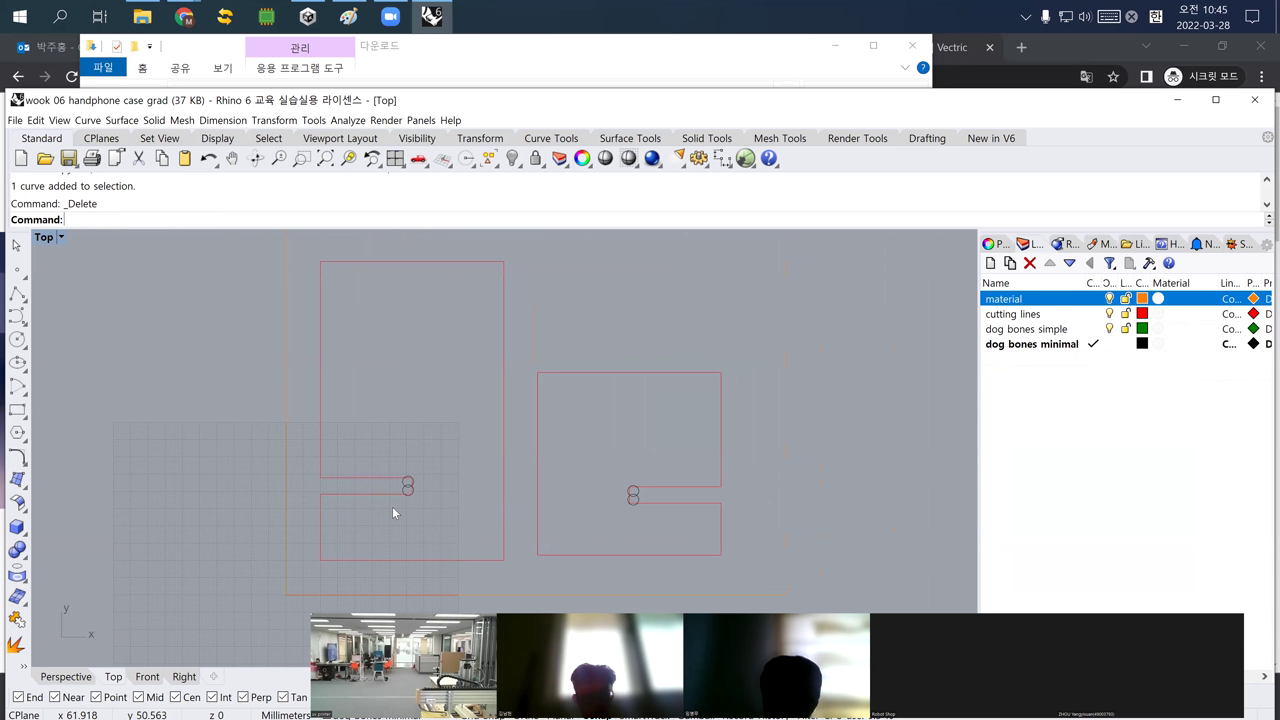
pyautogui.scroll(-5, 290, 443)
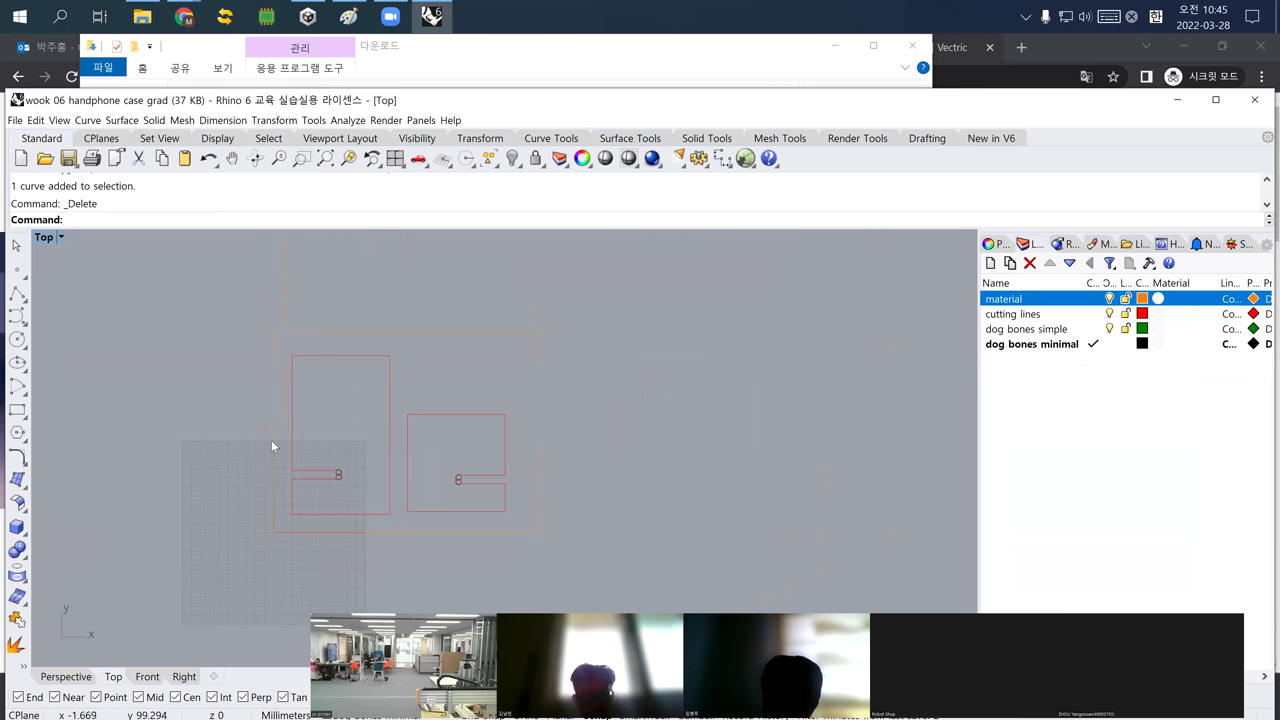
pyautogui.click(271, 492)
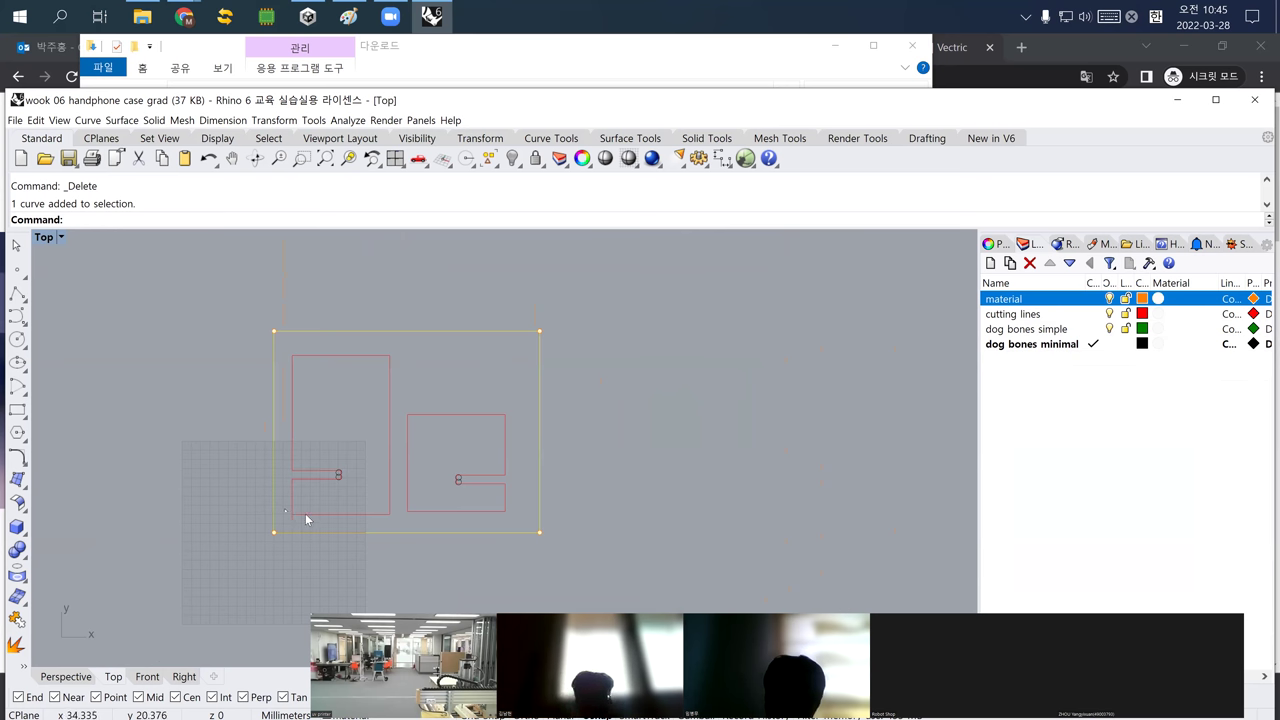
pyautogui.click(305, 514)
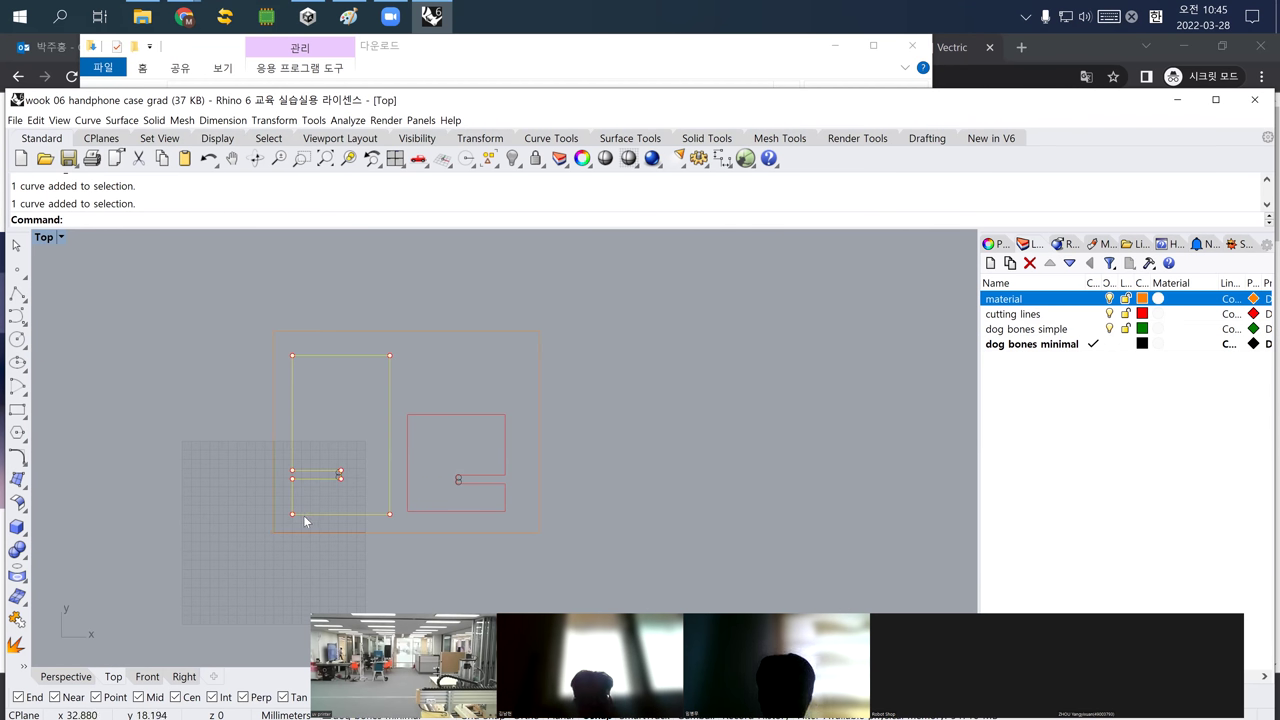
pyautogui.click(408, 510)
pyautogui.press('Escape')
pyautogui.moveTo(355, 490); pyautogui.dragTo(356, 490)
pyautogui.moveTo(475, 496); pyautogui.dragTo(475, 497)
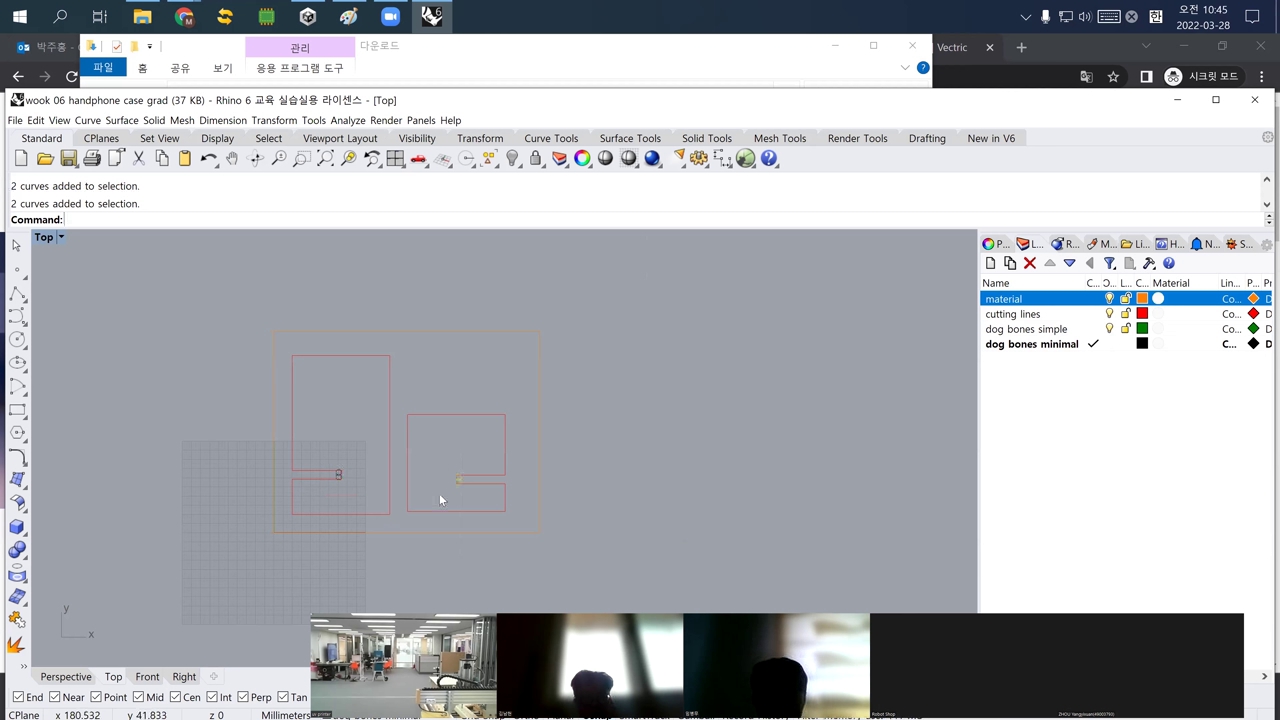
pyautogui.press('Escape')
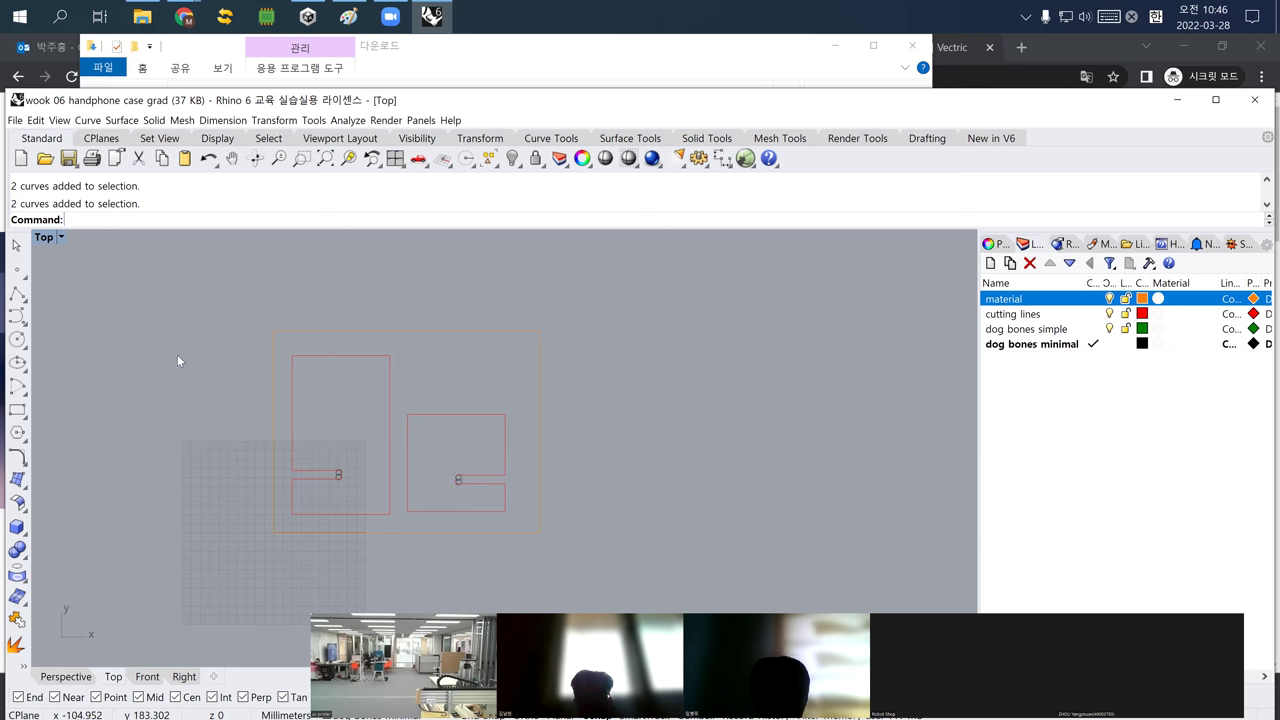
# Select every curve of the phone-case drawing and start exporting the selection in AutoCAD Drawing Exchange (*.dxf) format
pyautogui.moveTo(213, 289); pyautogui.dragTo(585, 555)
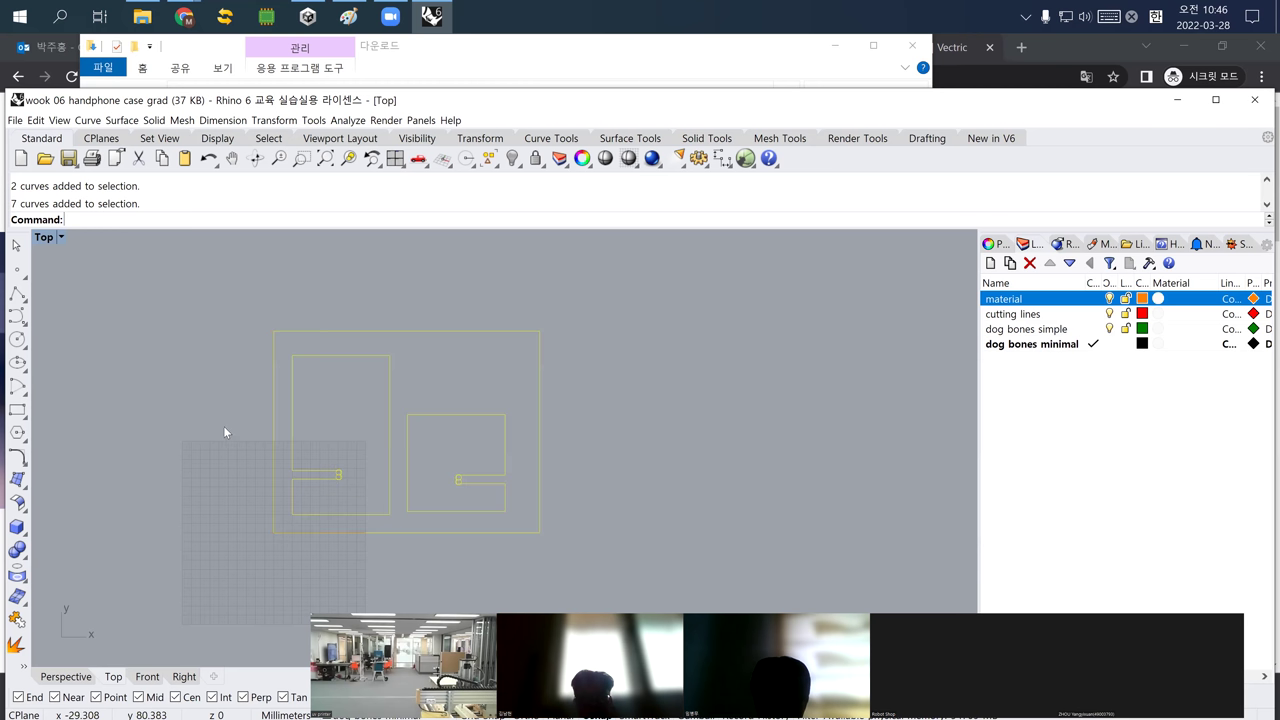
pyautogui.click(16, 121)
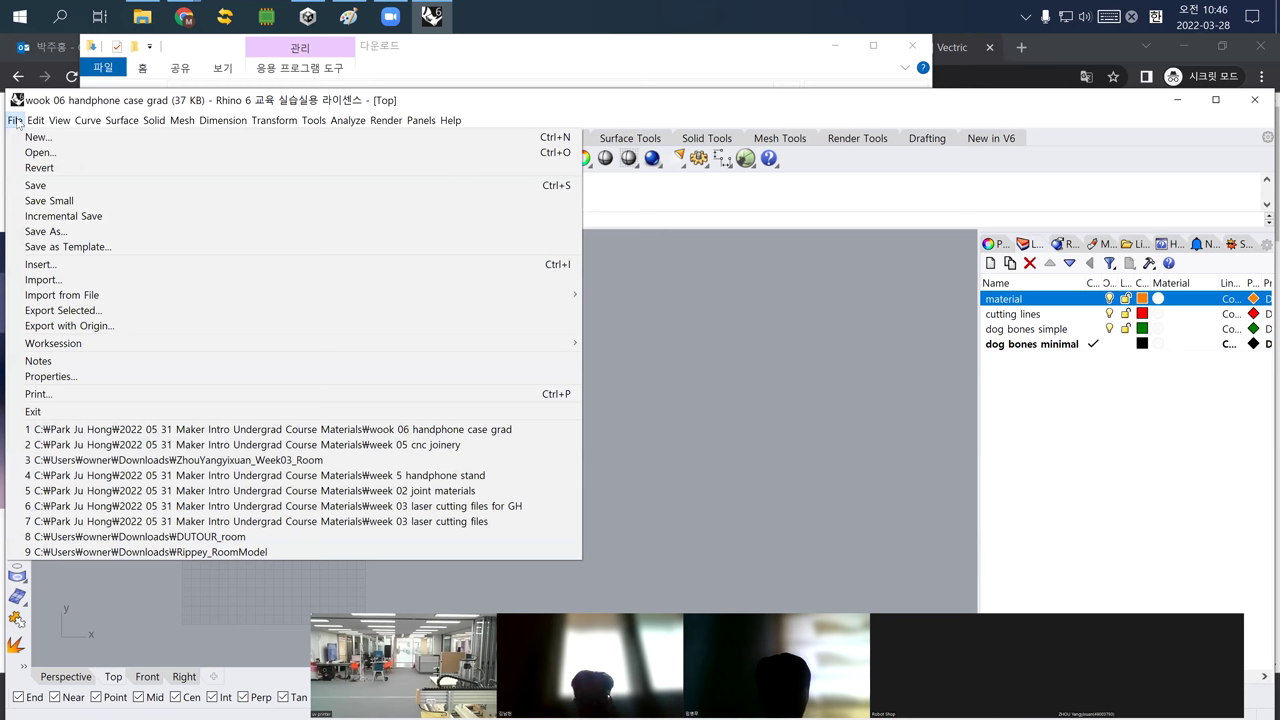
pyautogui.click(114, 311)
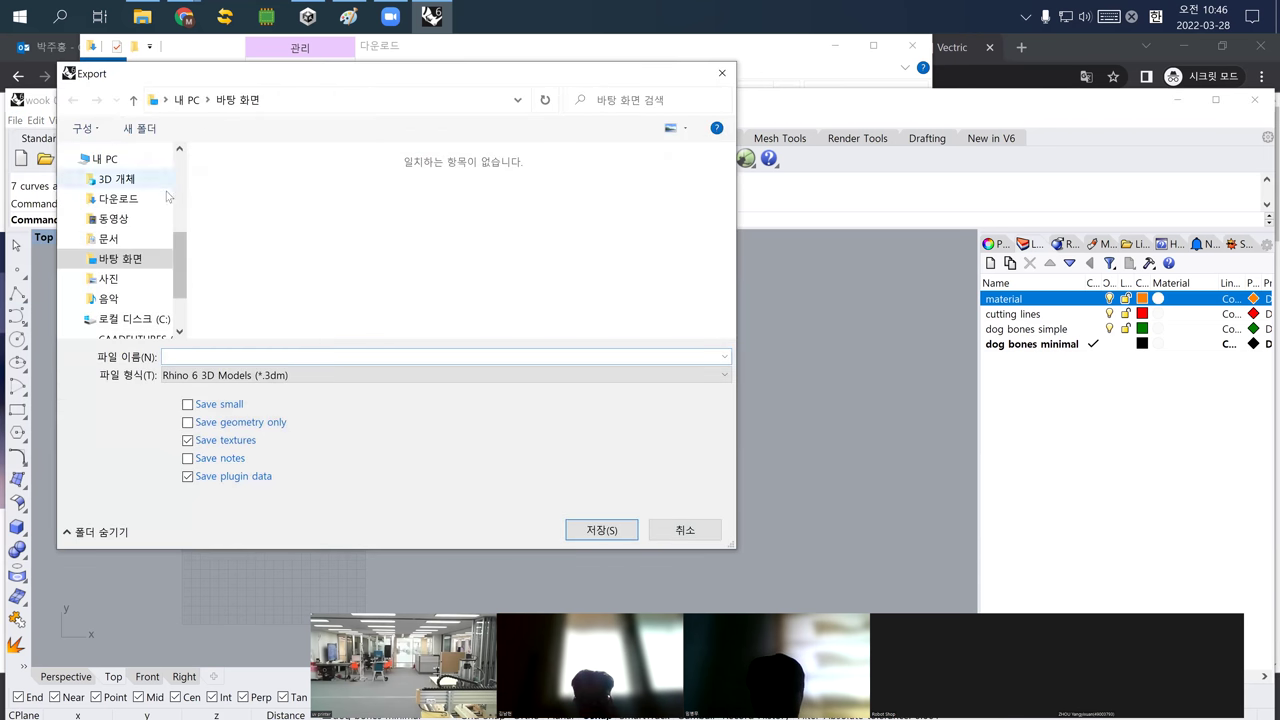
pyautogui.click(240, 375)
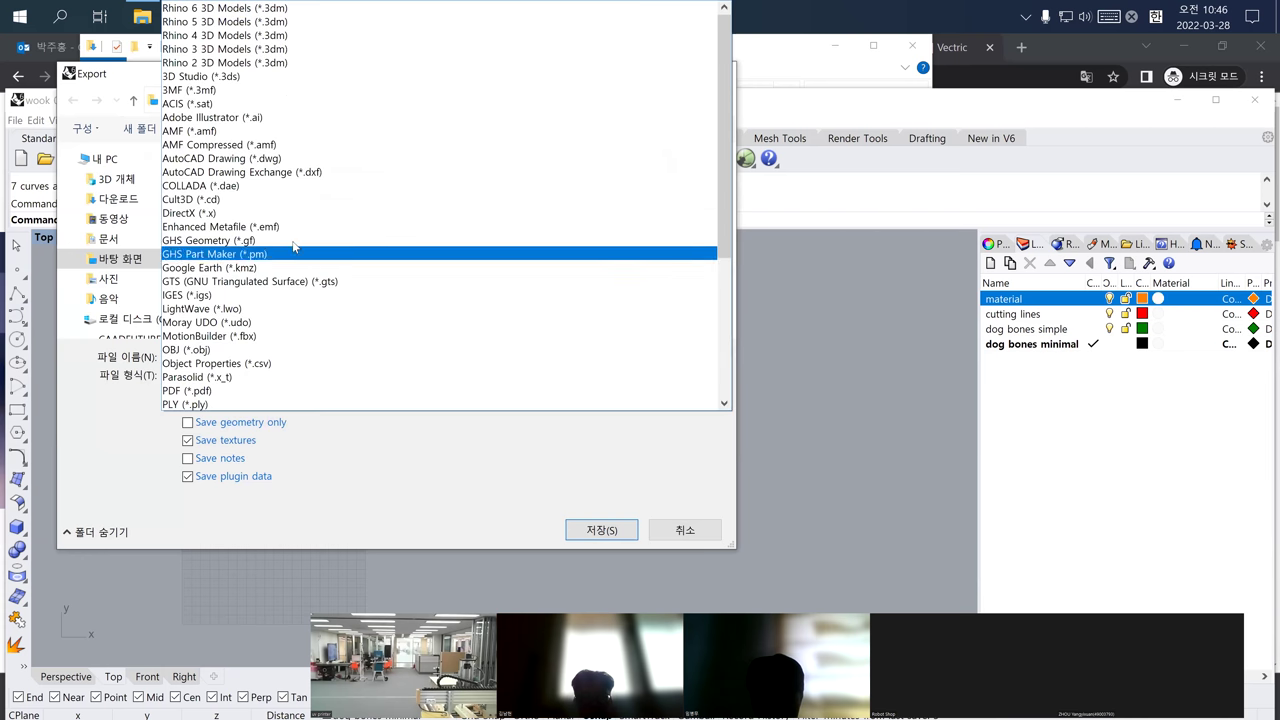
pyautogui.click(290, 170)
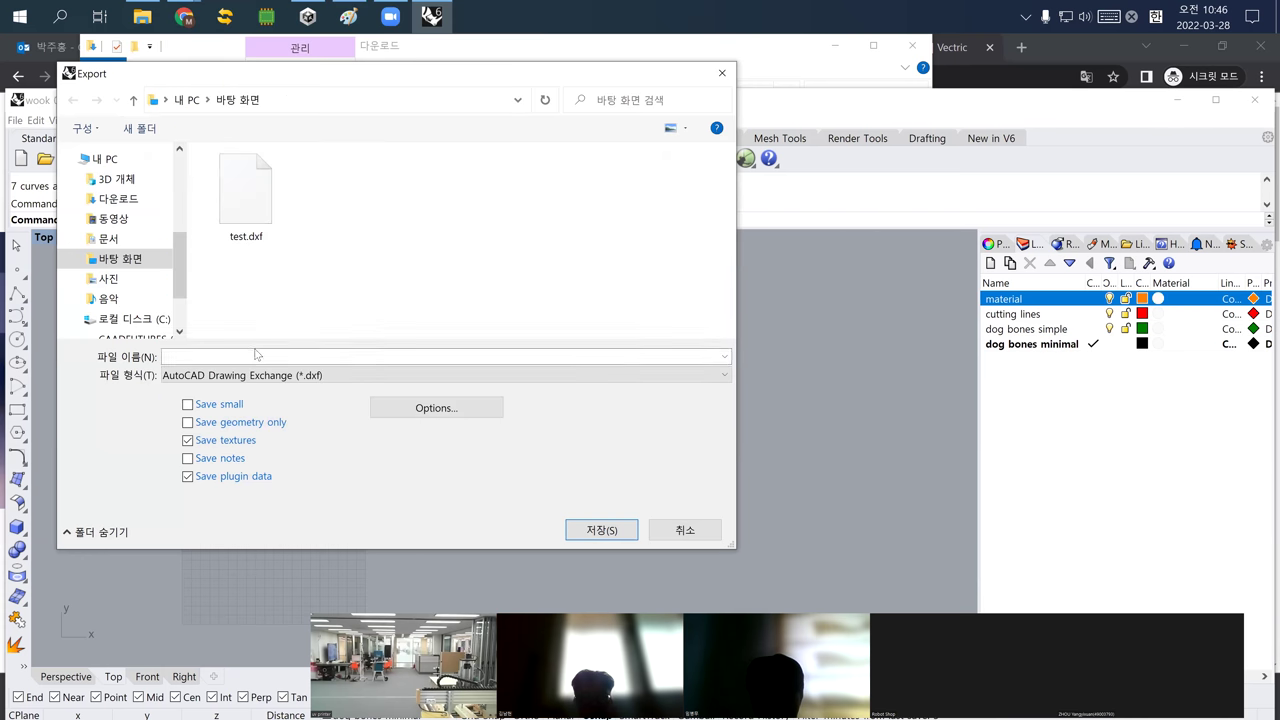
# Name the DXF export vcarvetest and save it to the desktop
pyautogui.click(247, 353)
pyautogui.write('cnc')
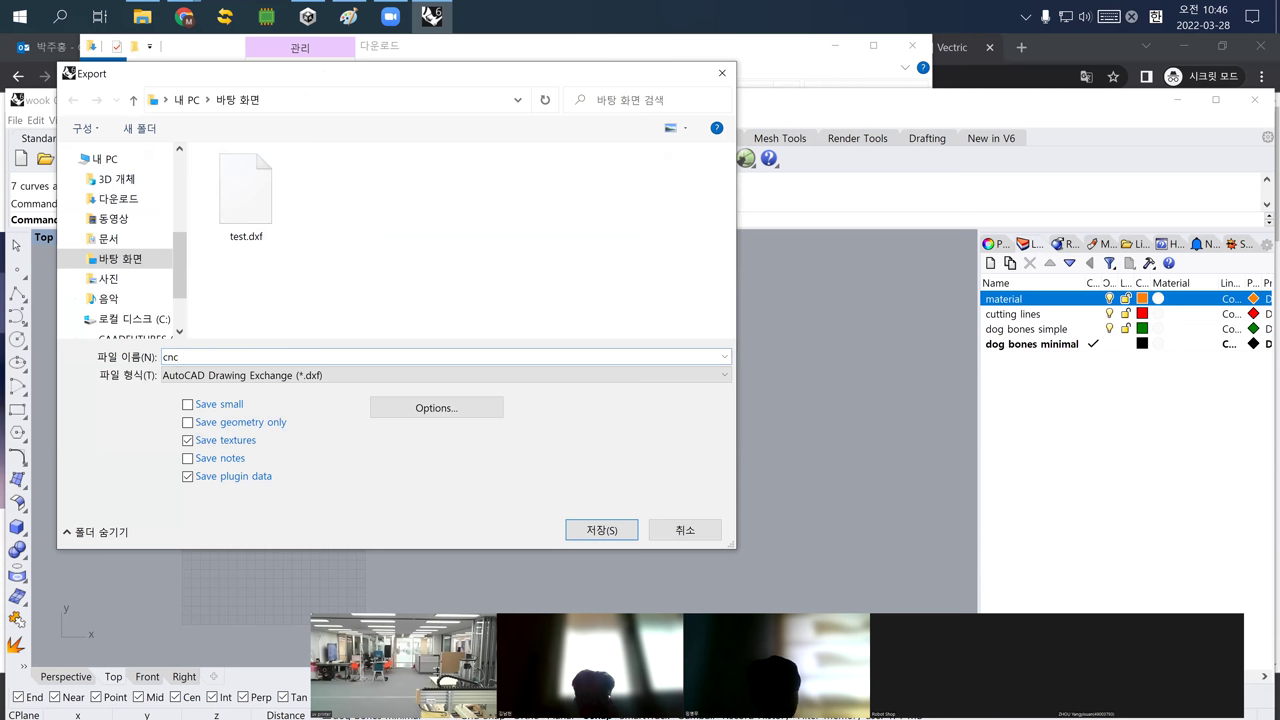
pyautogui.press('BackSpace')
pyautogui.press('BackSpace')
pyautogui.press('BackSpace')
pyautogui.write('vcarvetecnc')
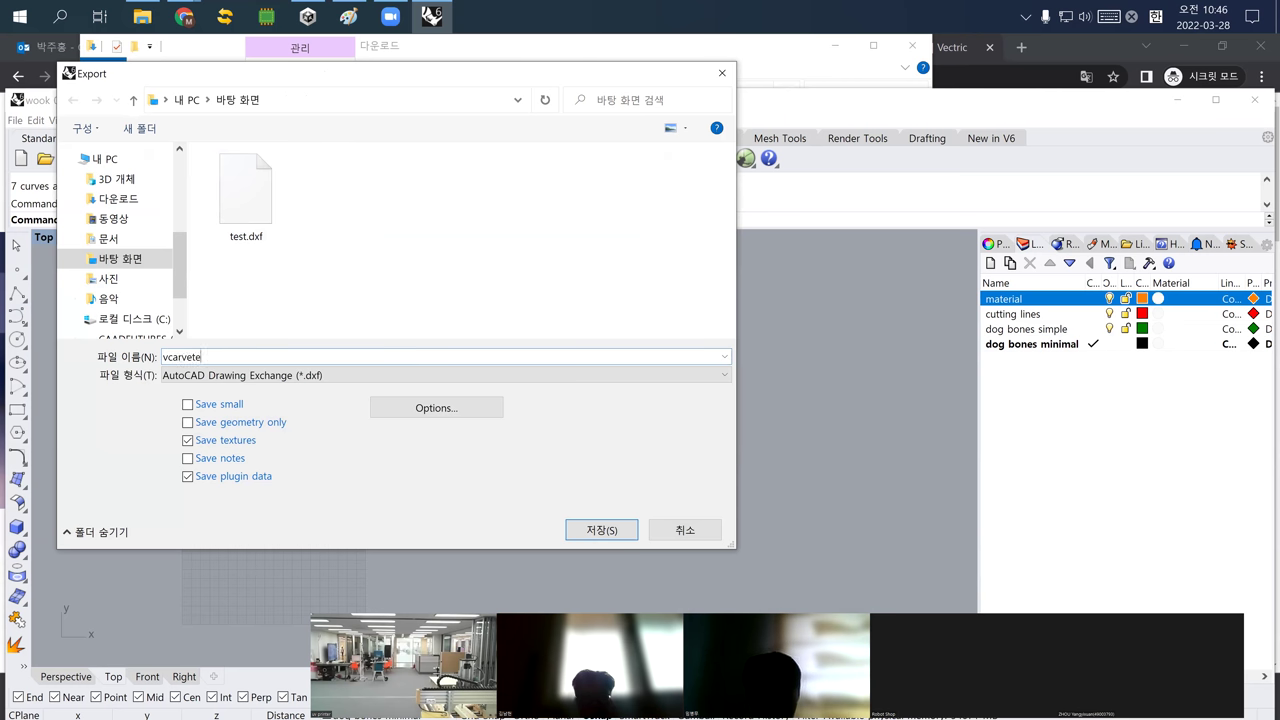
pyautogui.press('Return')
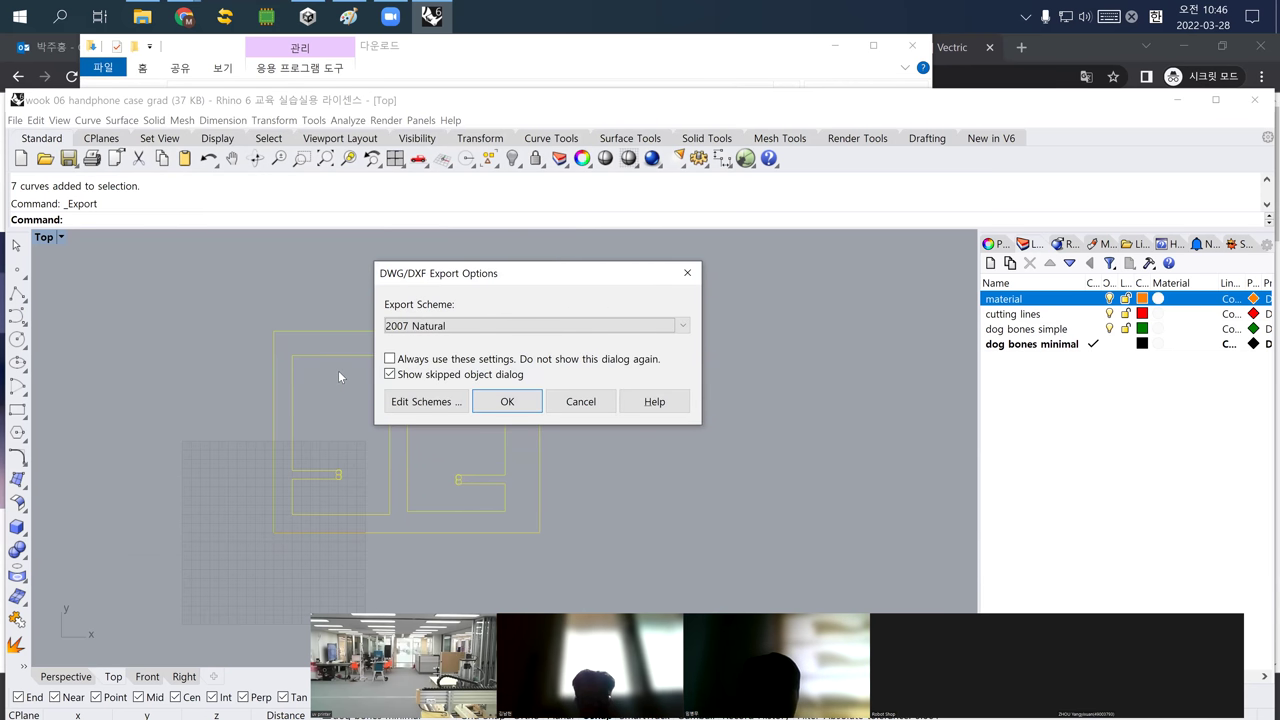
# Review the DXF export schemes and finish the export with 2007 Natural
pyautogui.click(542, 328)
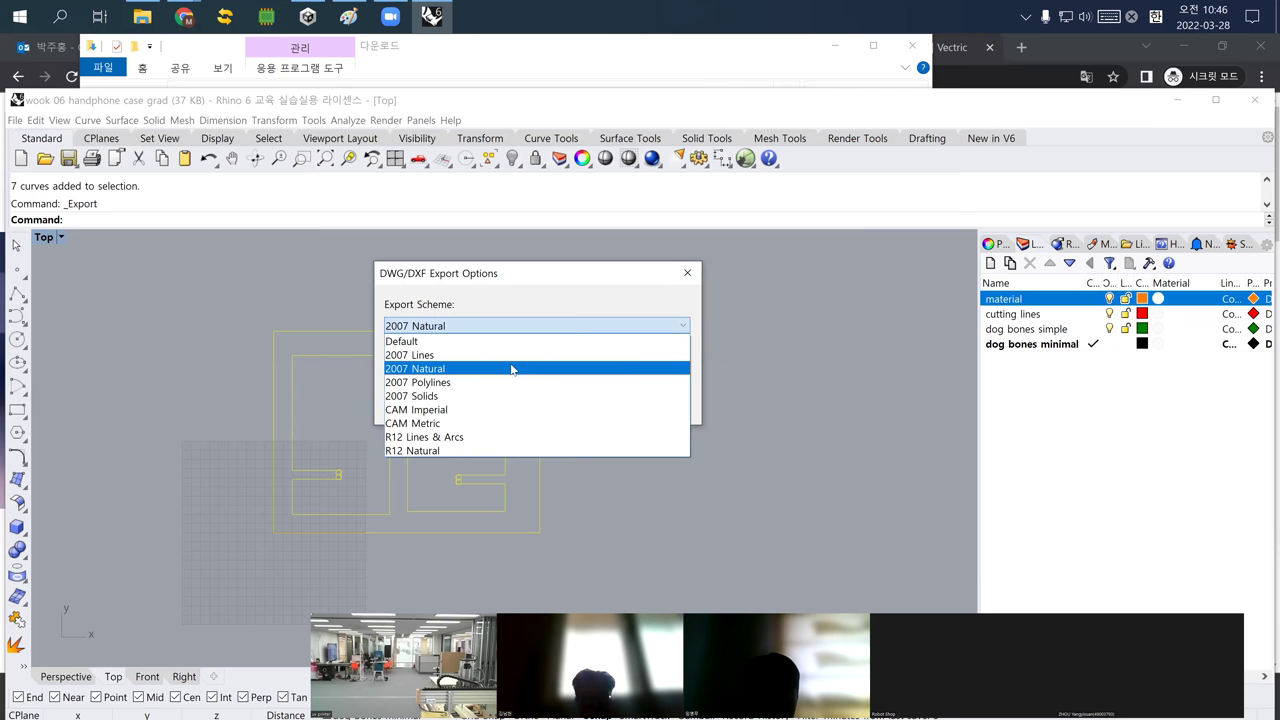
pyautogui.click(514, 369)
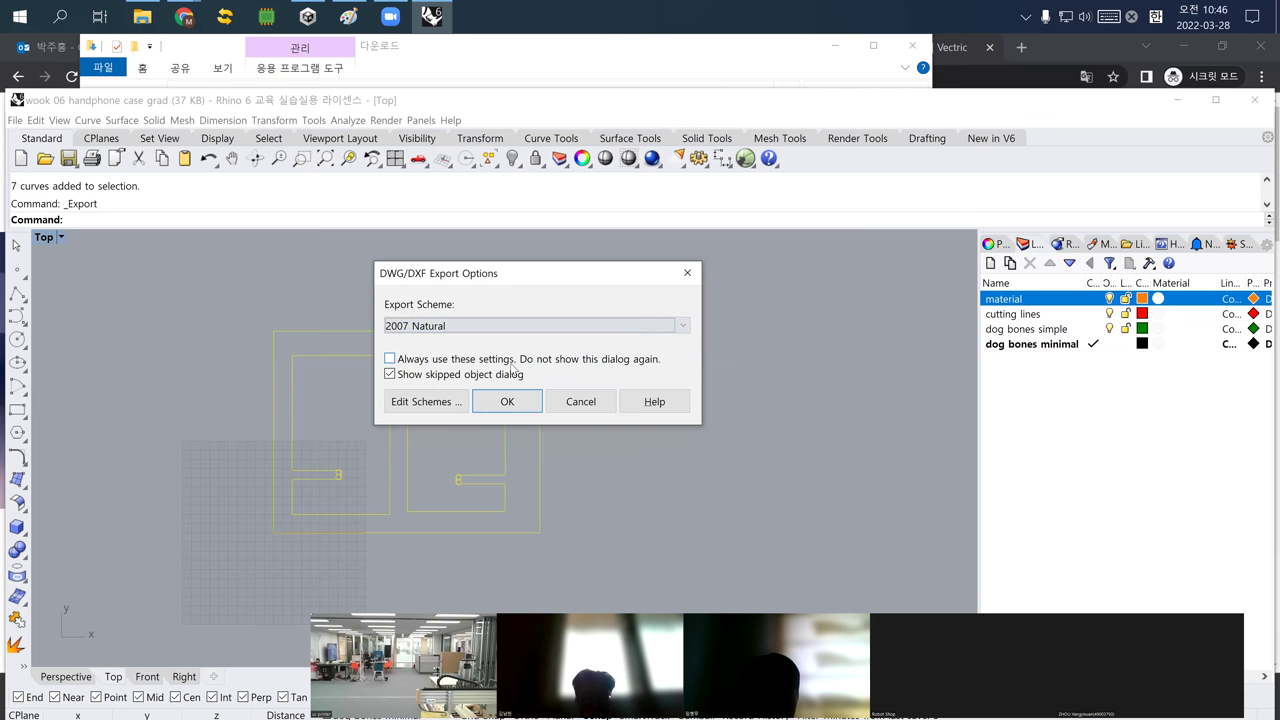
pyautogui.click(545, 325)
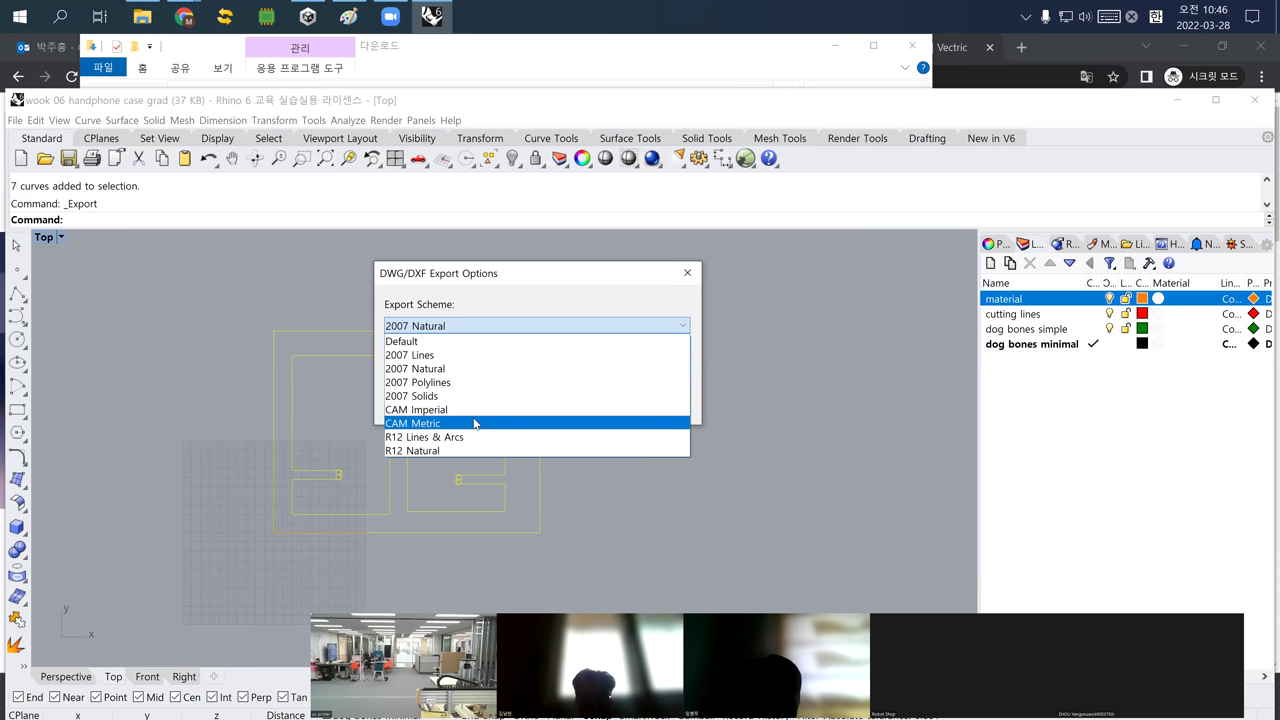
pyautogui.click(480, 369)
pyautogui.click(510, 401)
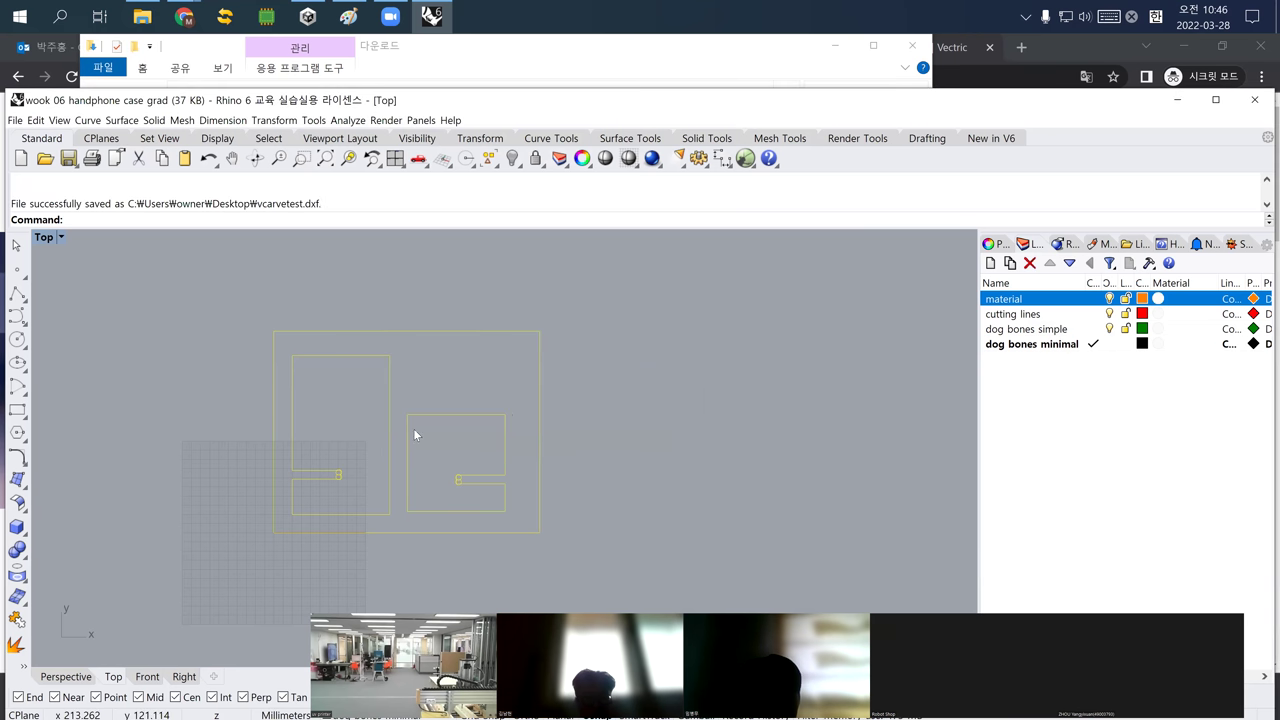
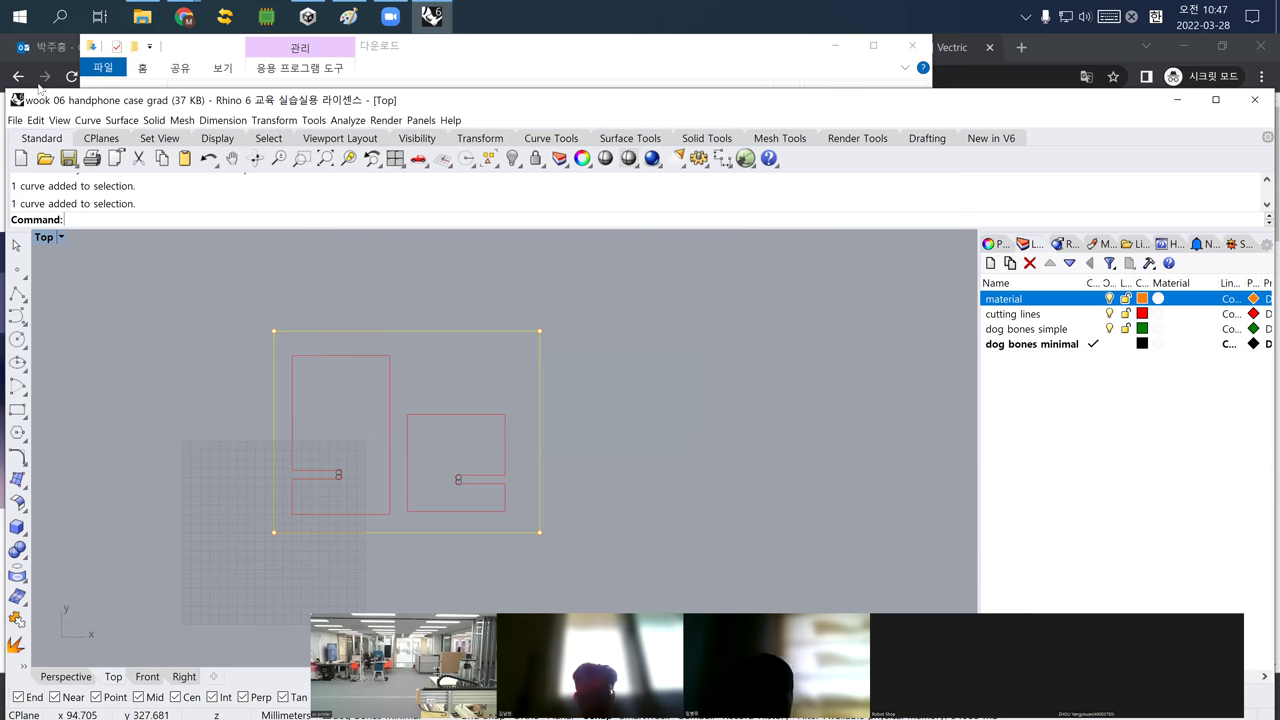
# Find VCarve Pro Trial Edition 11.0 among the installed programs and launch it
pyautogui.click(17, 20)
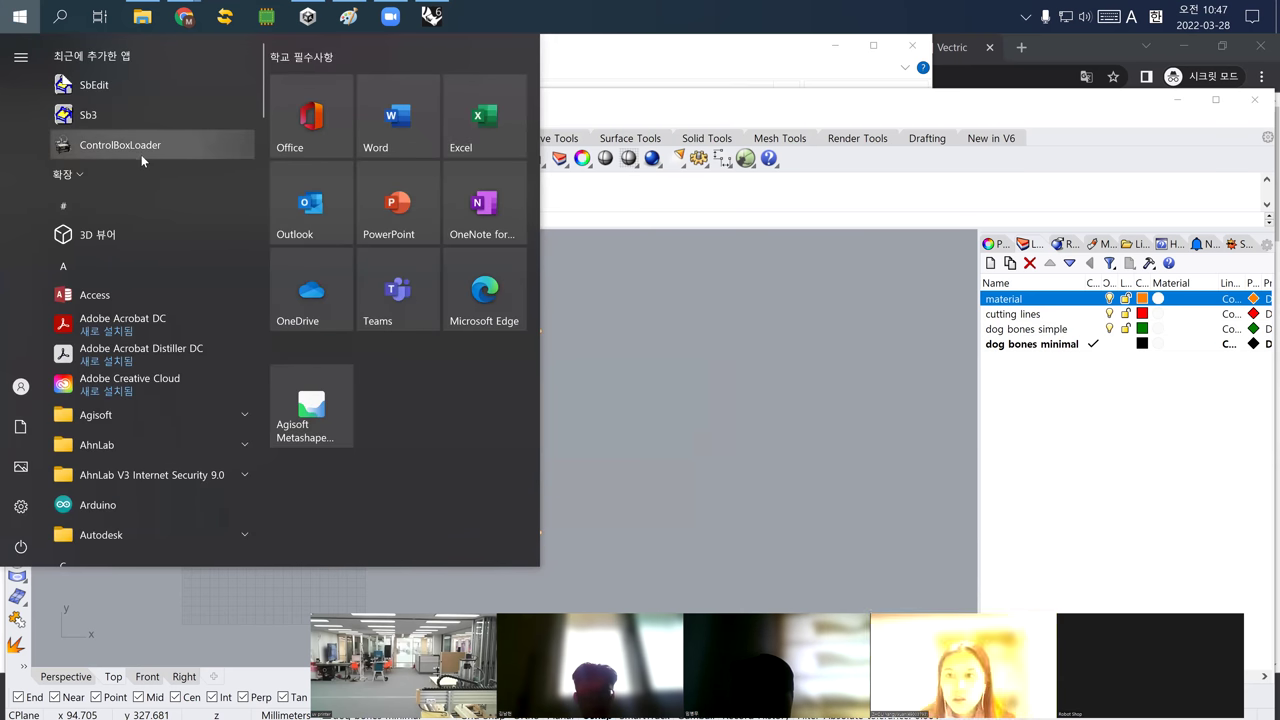
pyautogui.moveTo(20, 546)
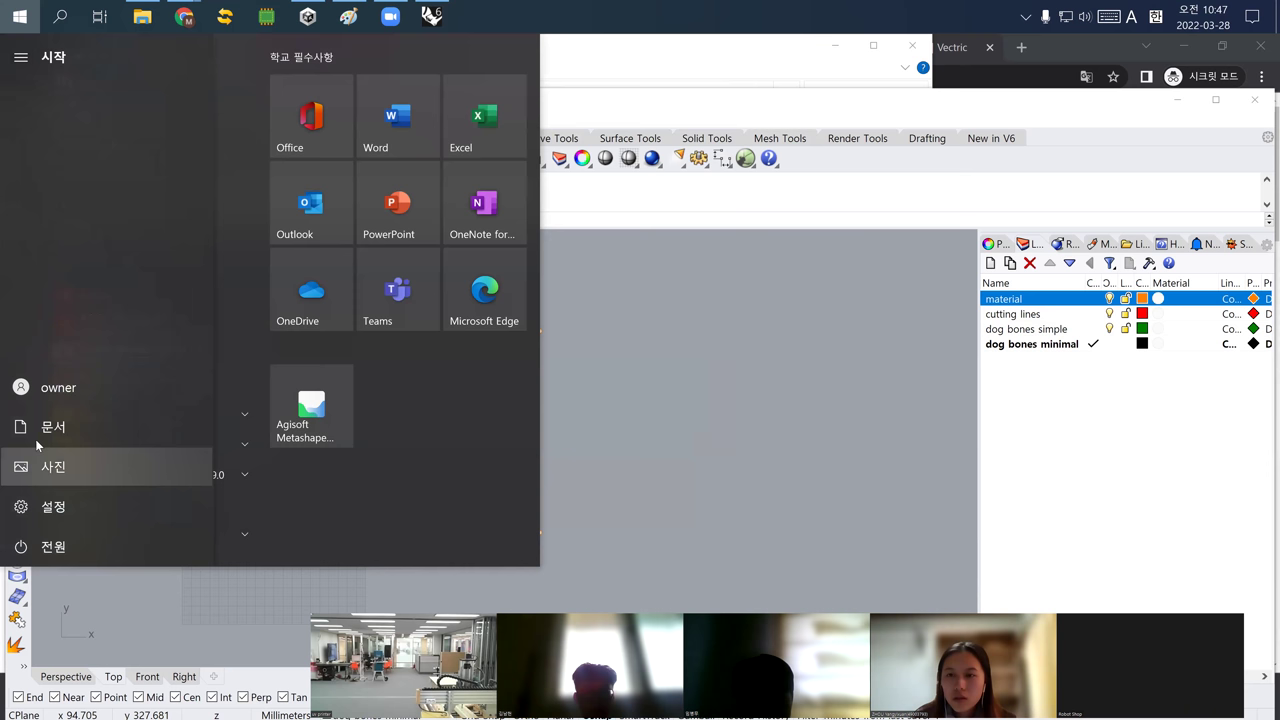
pyautogui.click(59, 17)
pyautogui.write('v')
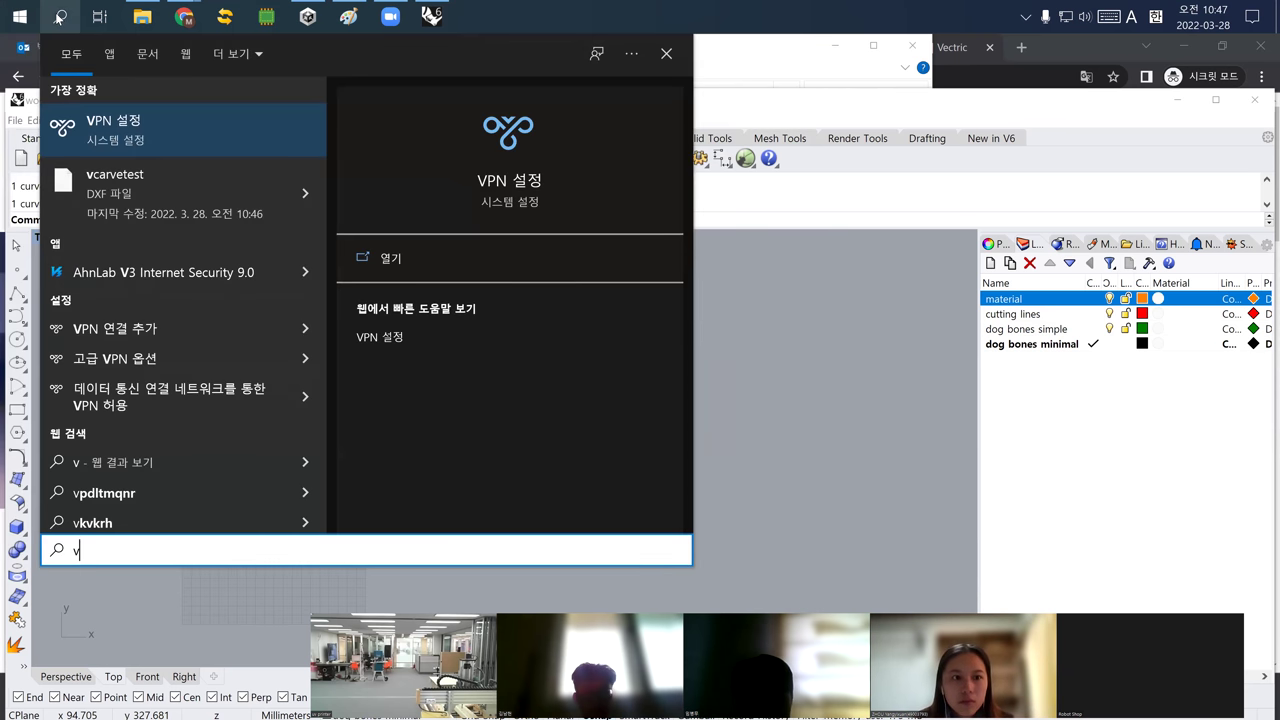
pyautogui.write('ca')
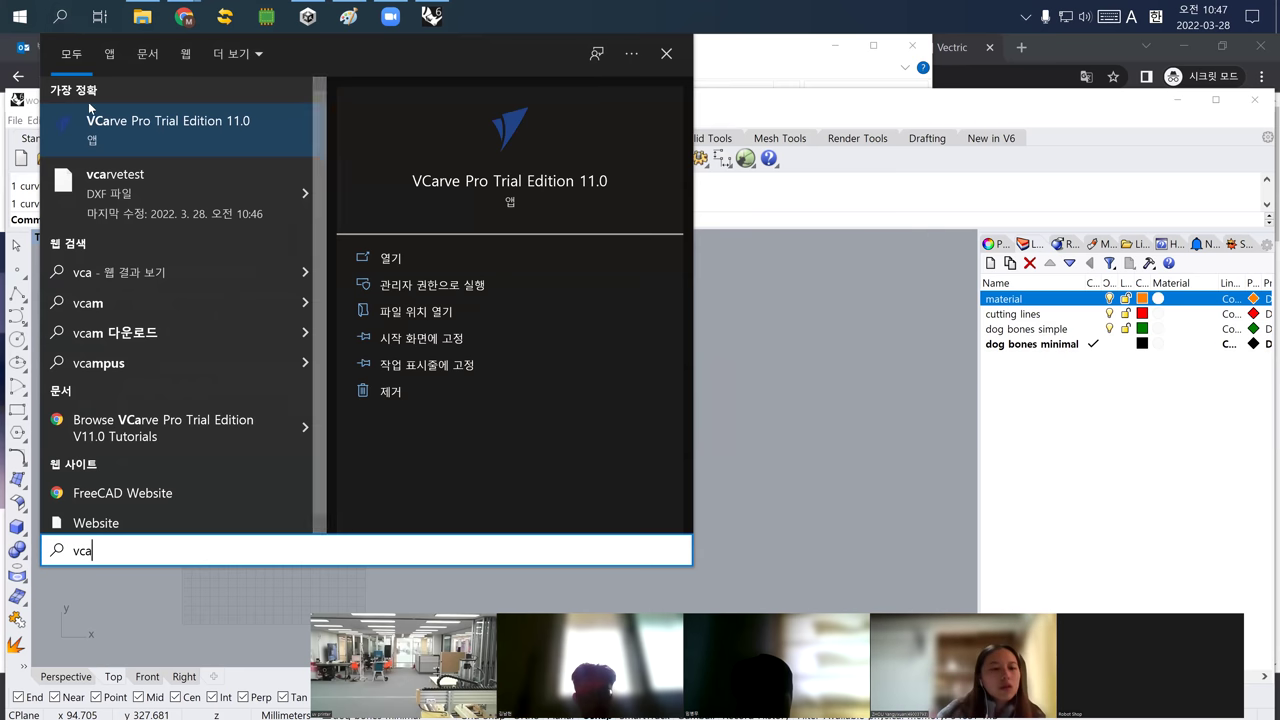
pyautogui.click(93, 125)
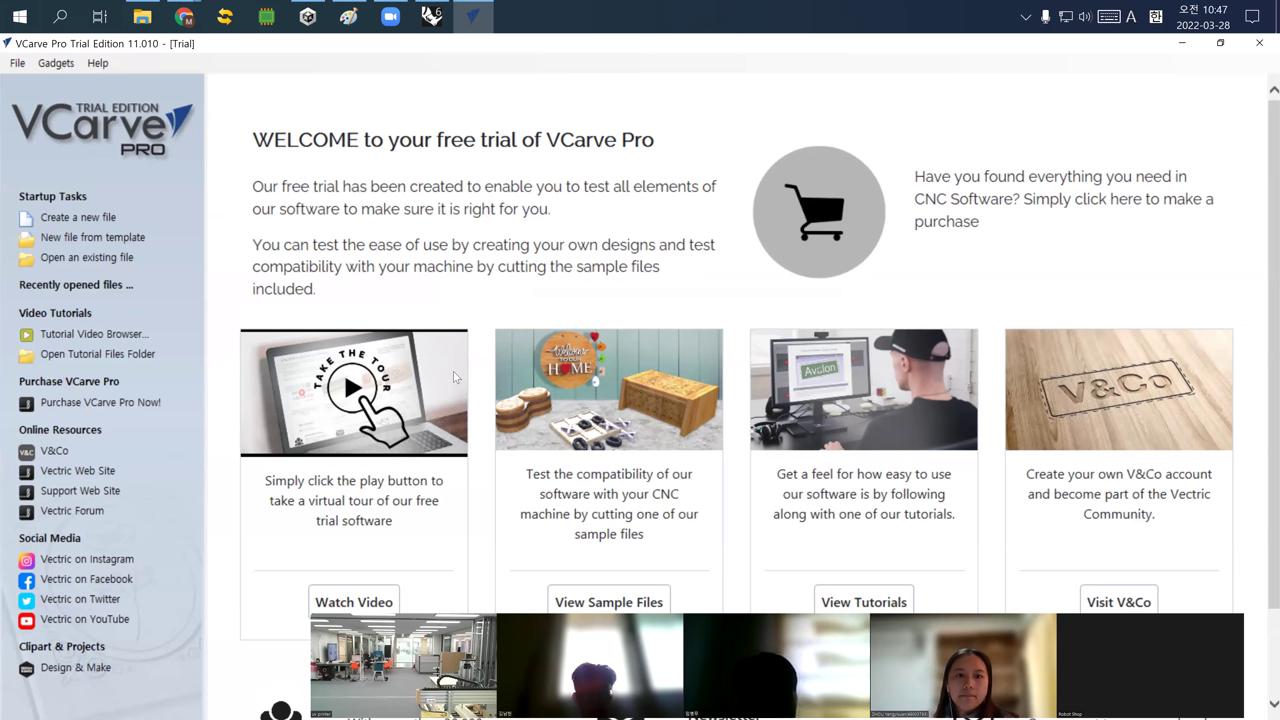
pyautogui.moveTo(456, 408)
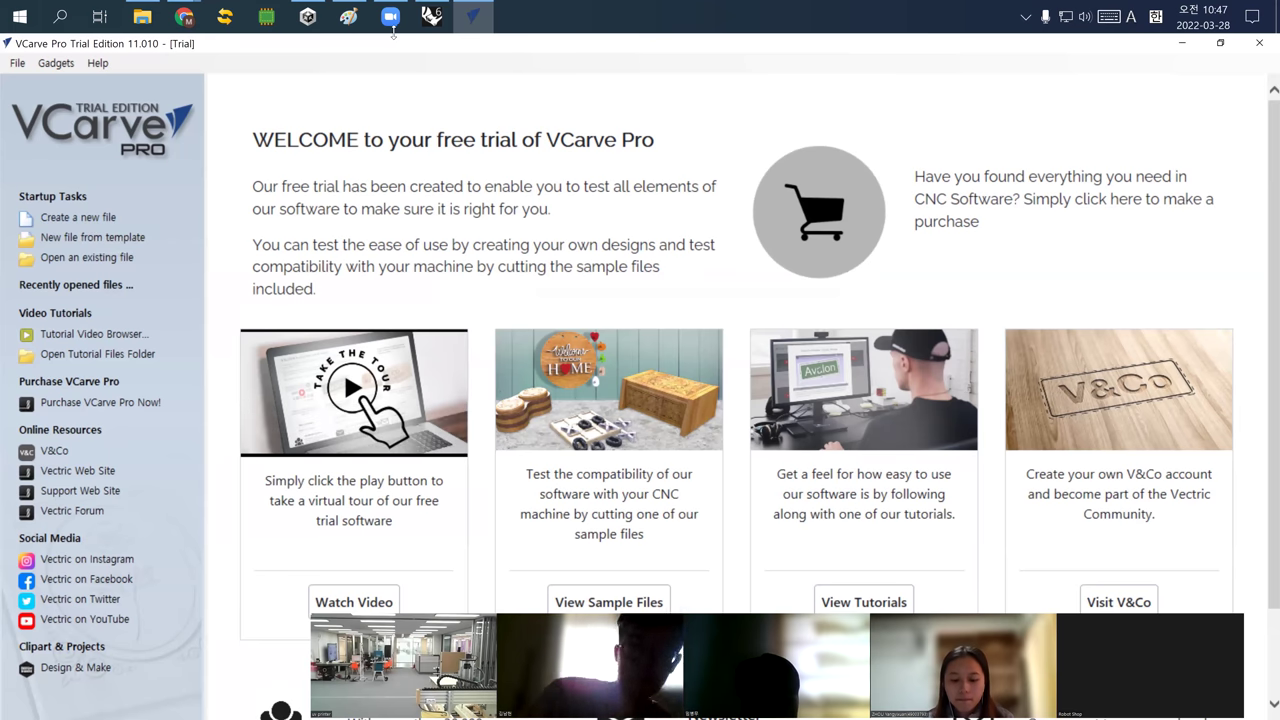
# Switch back to Rhino and add a horizontal linear dimension below the material rectangle across its full width
pyautogui.click(430, 16)
pyautogui.moveTo(362, 390); pyautogui.dragTo(371, 342)
pyautogui.click(253, 353)
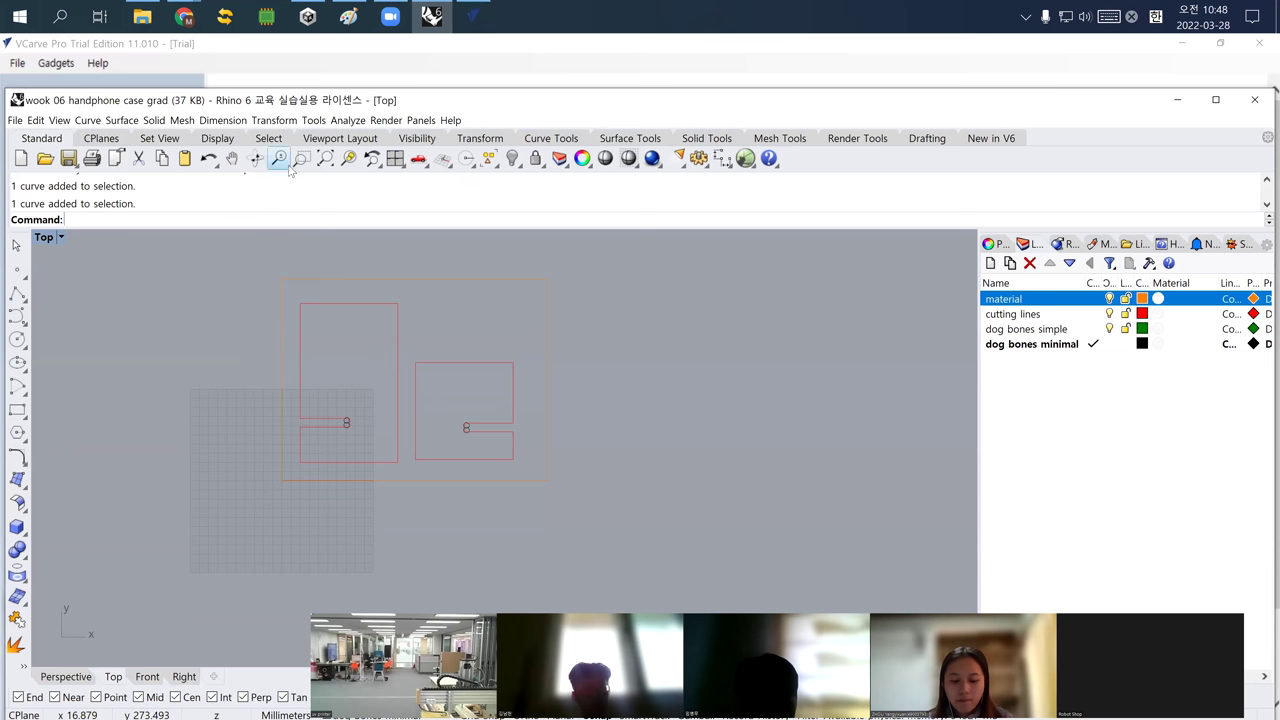
pyautogui.click(228, 121)
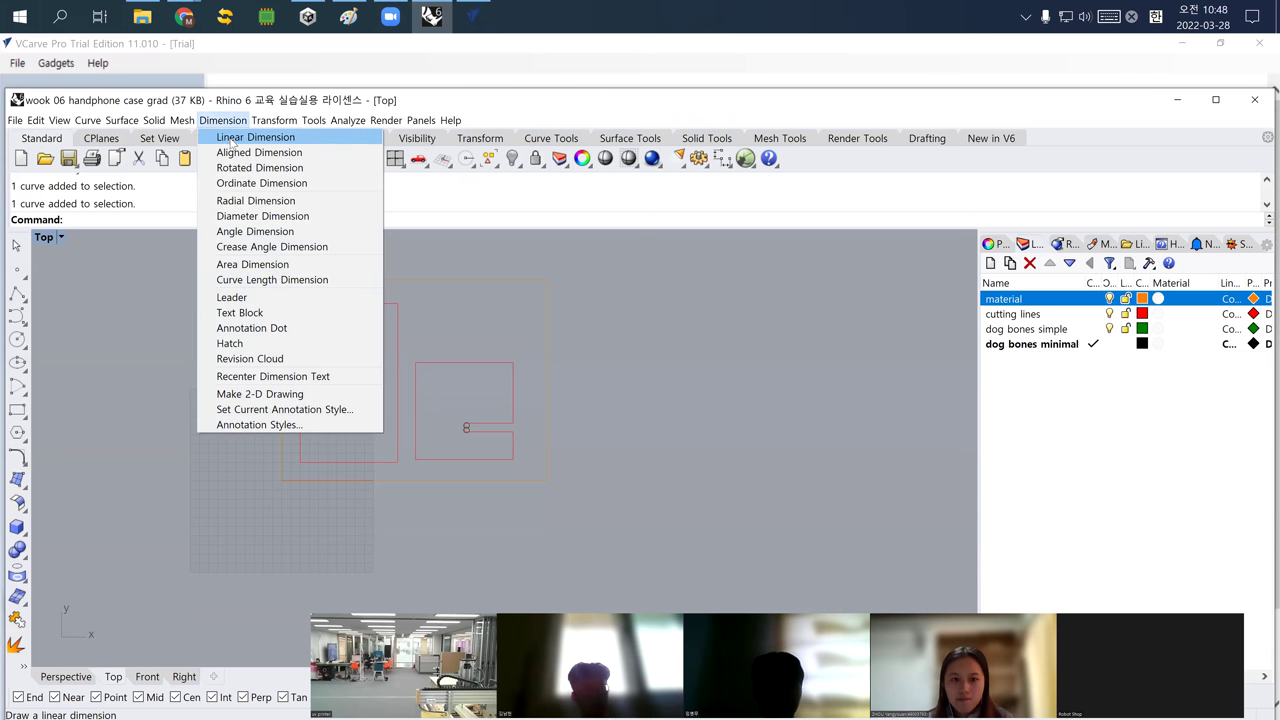
pyautogui.click(240, 134)
pyautogui.click(282, 480)
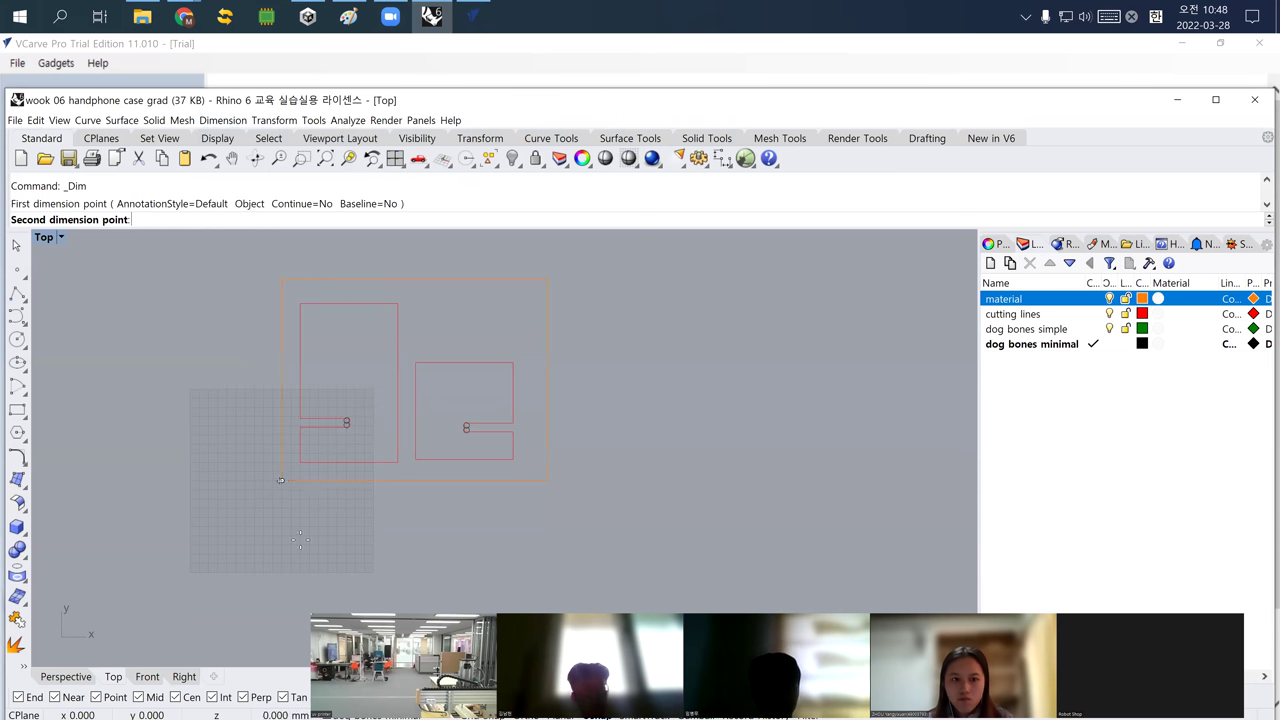
pyautogui.click(548, 480)
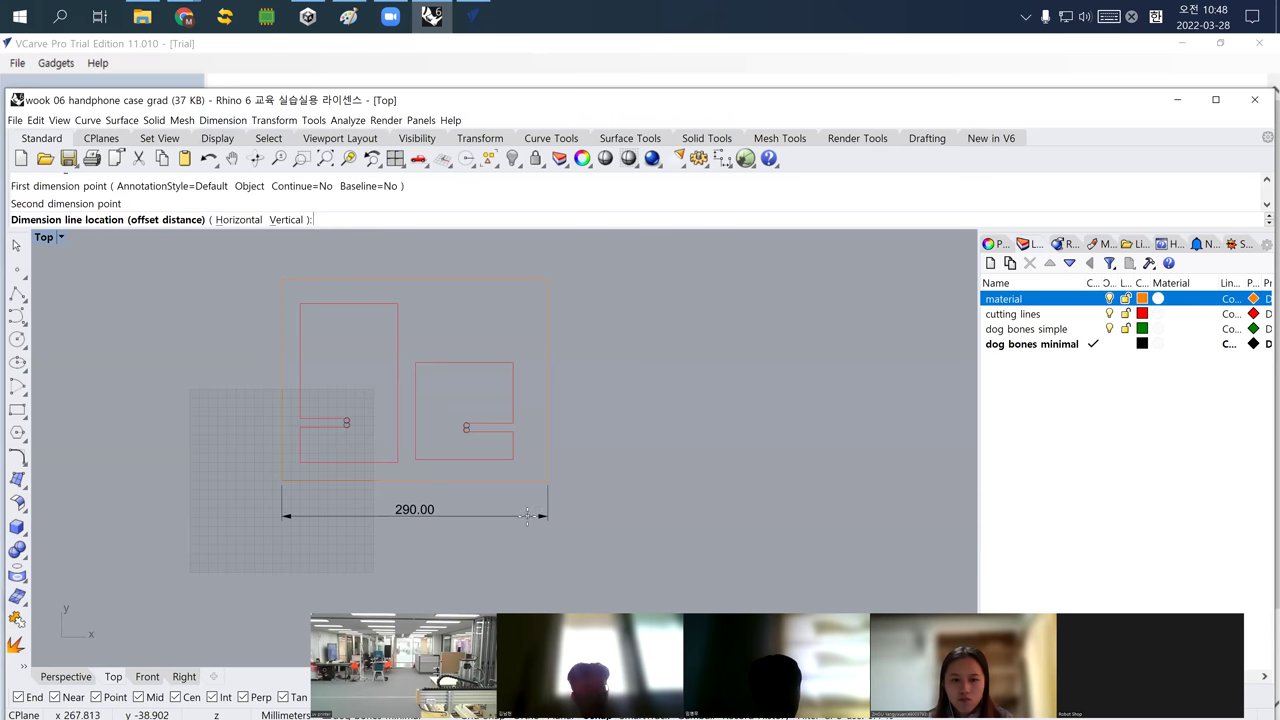
pyautogui.click(501, 512)
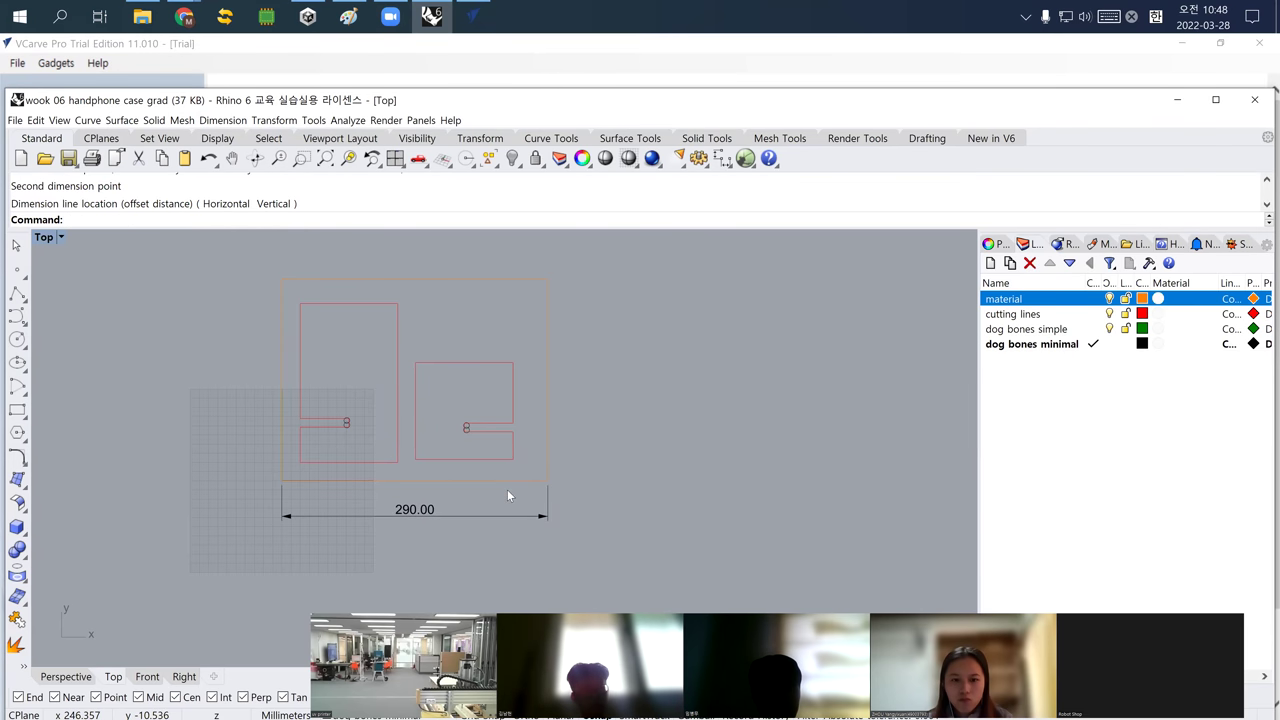
# Add a vertical linear dimension beside the material rectangle across its full height
pyautogui.click(511, 481)
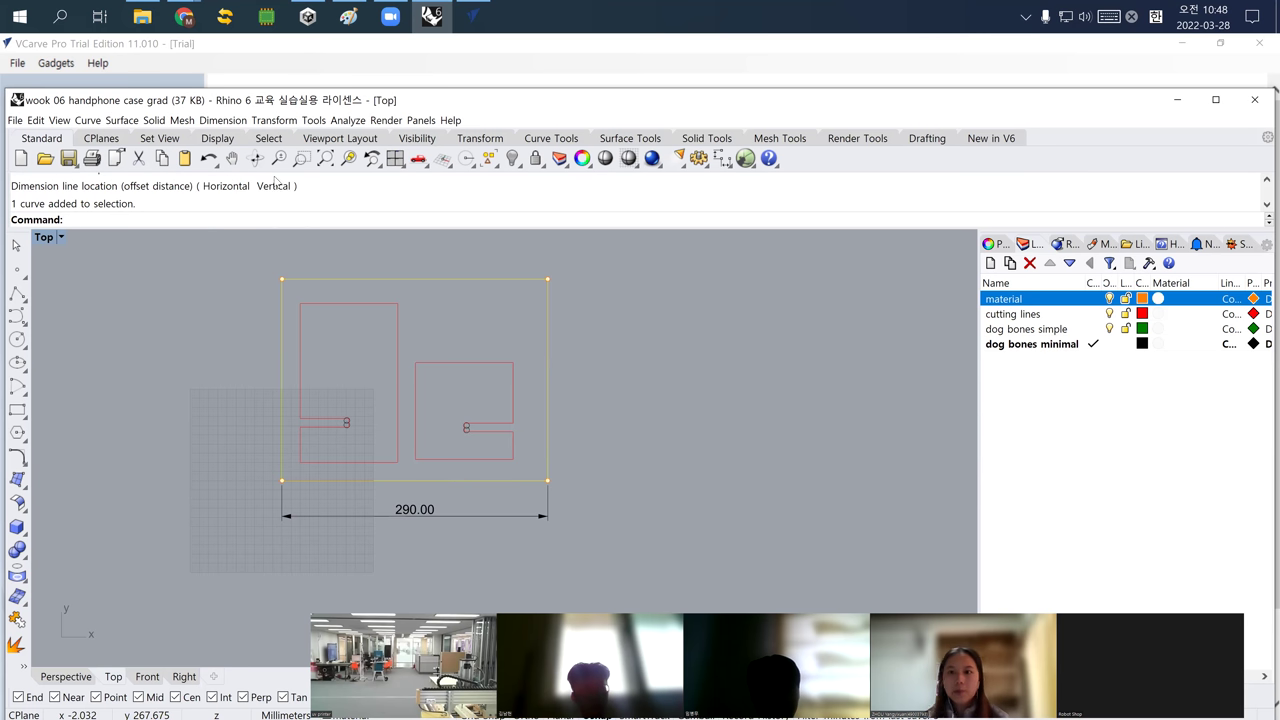
pyautogui.click(222, 120)
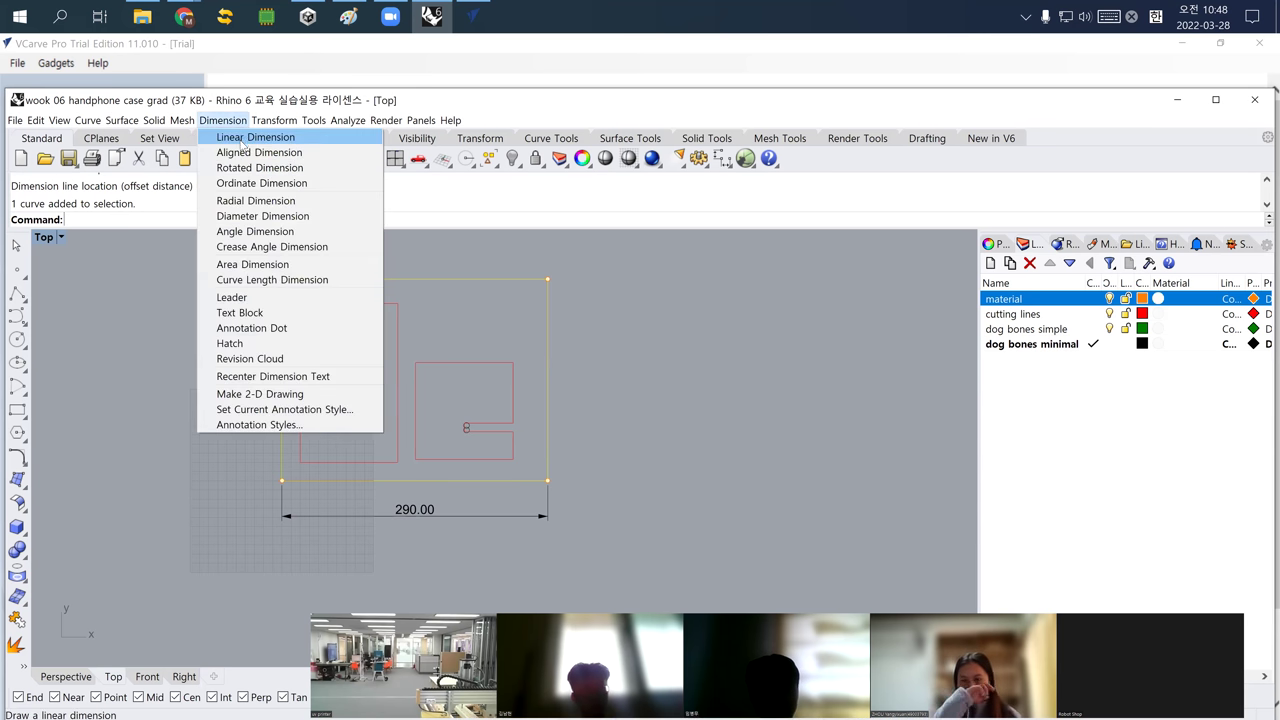
pyautogui.click(245, 135)
pyautogui.click(549, 482)
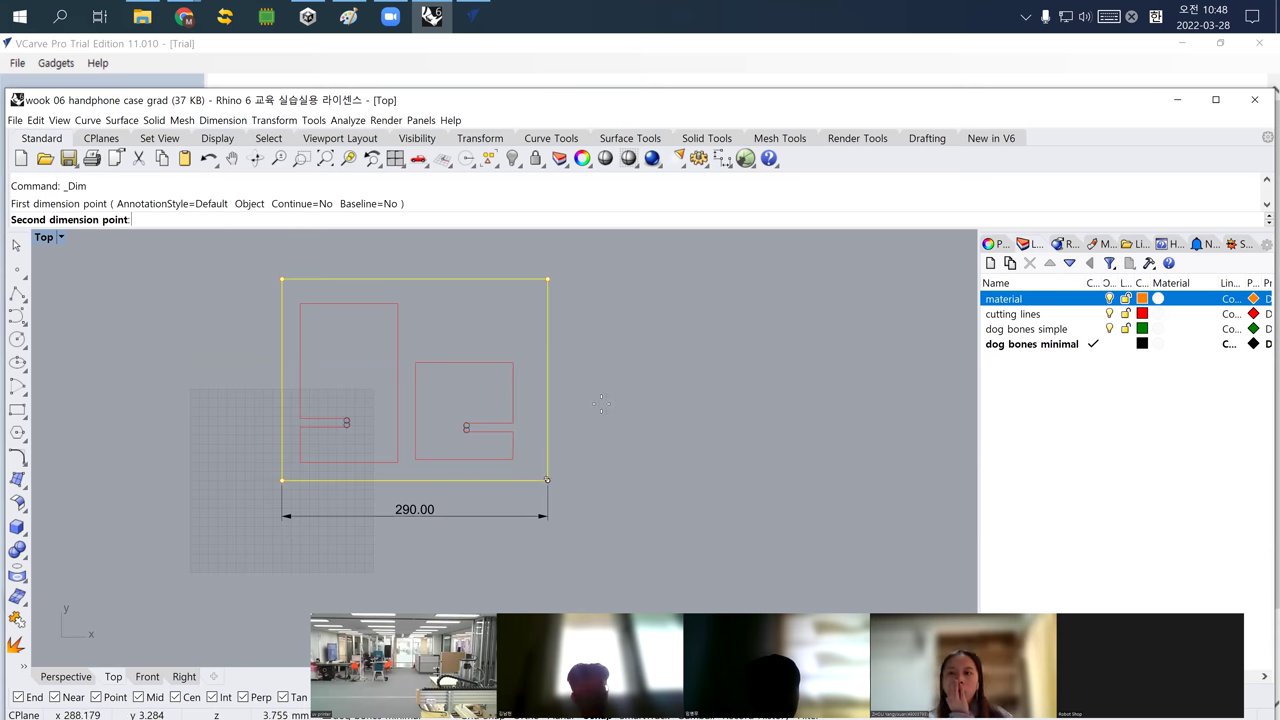
pyautogui.click(549, 279)
pyautogui.click(576, 290)
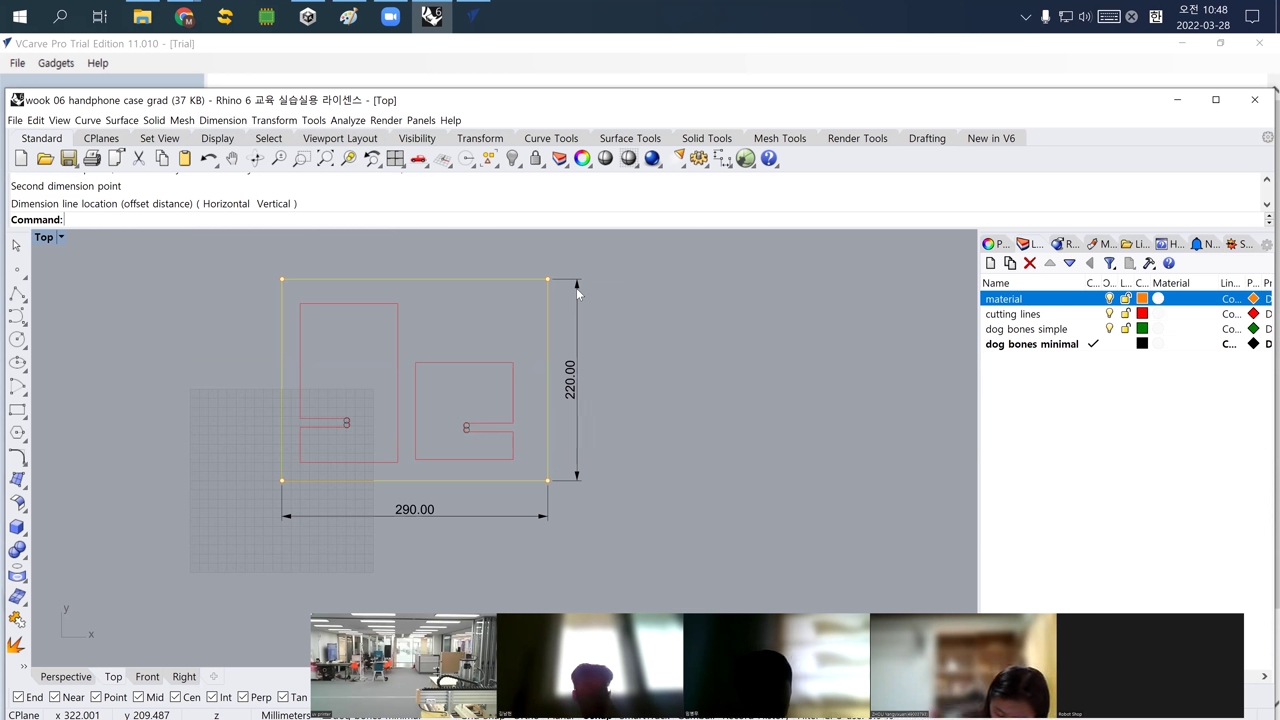
# Switch to VCarve Pro and create a single-sided job 290 mm wide, 220 mm high and 9.5 mm thick
pyautogui.click(471, 22)
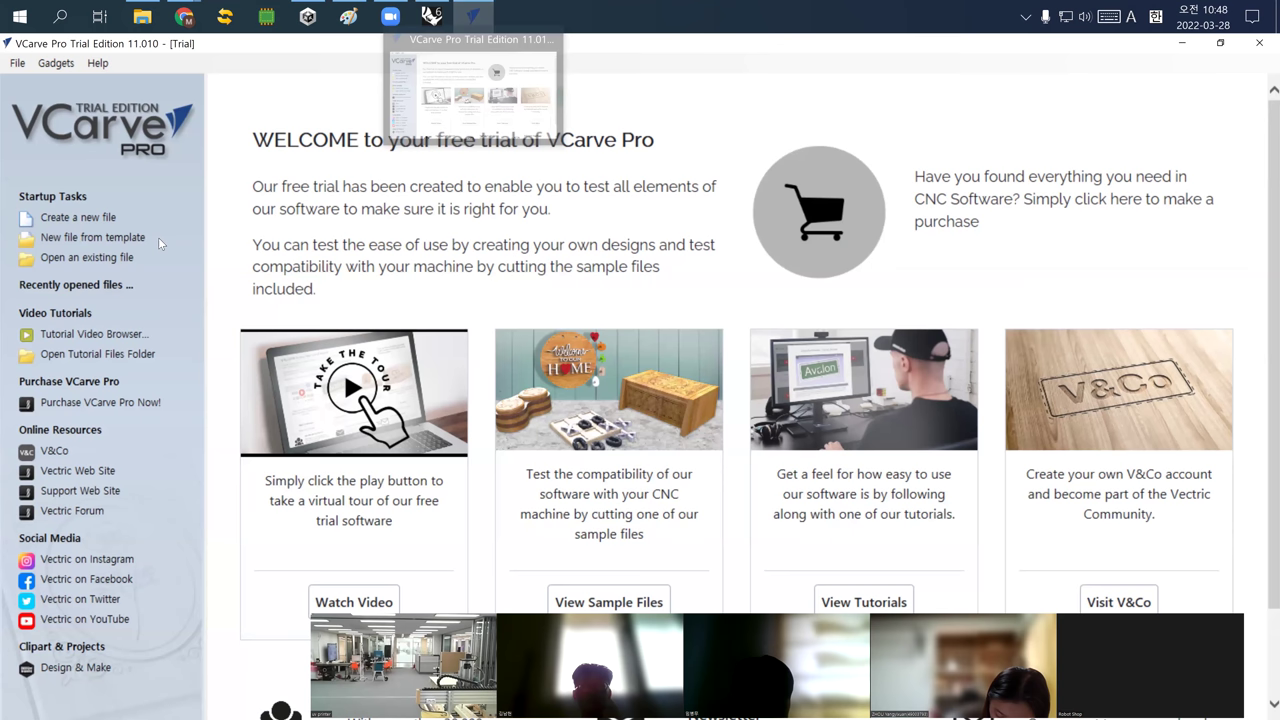
pyautogui.click(95, 219)
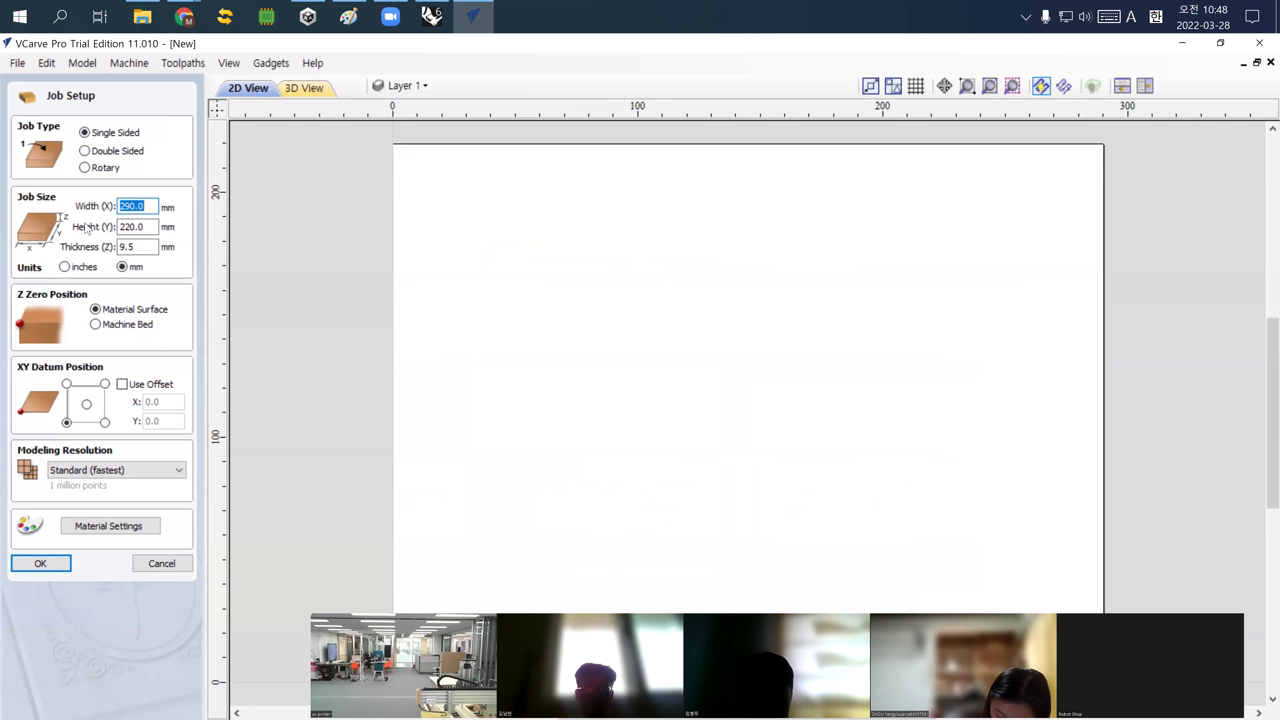
pyautogui.click(125, 206)
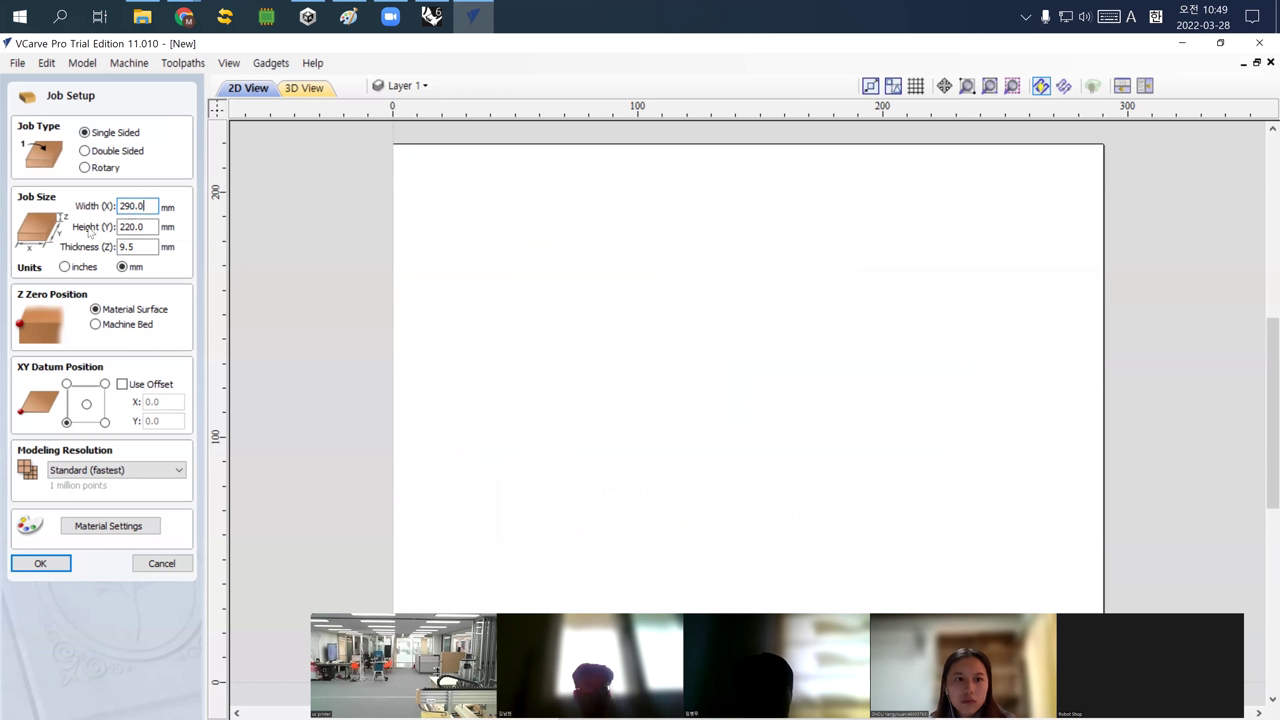
pyautogui.click(154, 246)
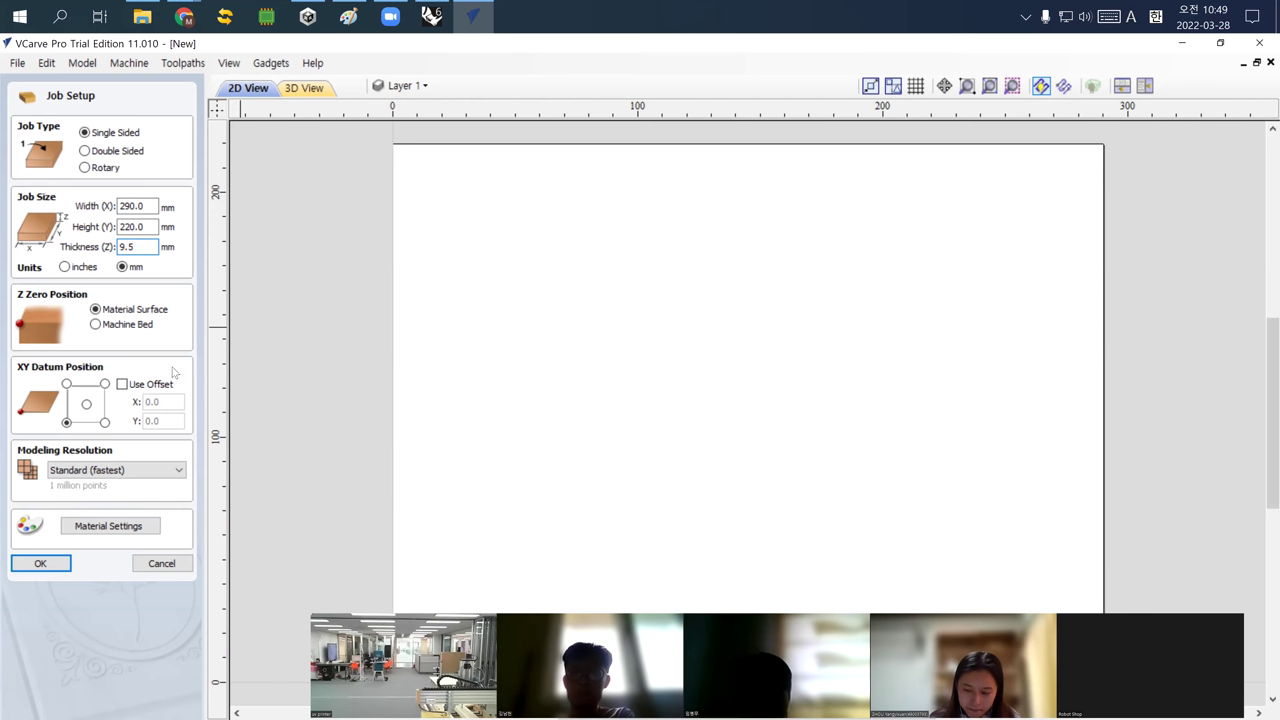
pyautogui.click(58, 567)
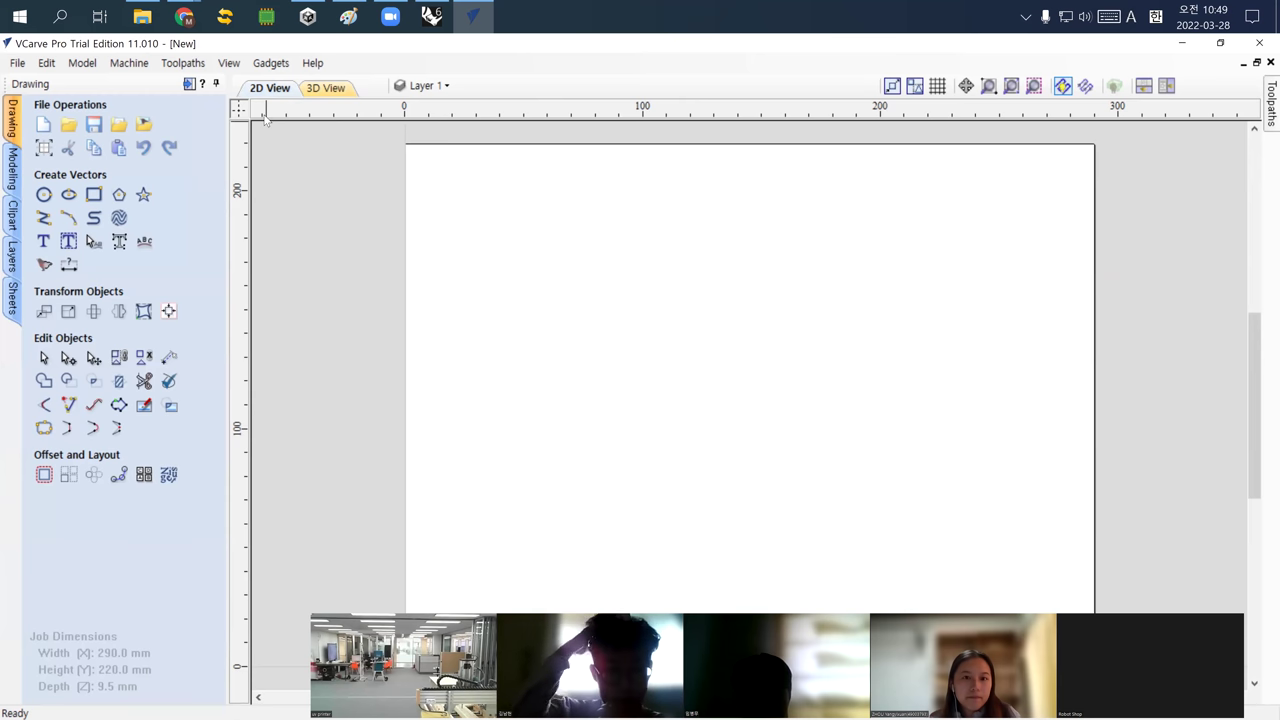
# Show the job's blank material in the 3D view and tilt it to examine the sheet
pyautogui.press('F3')
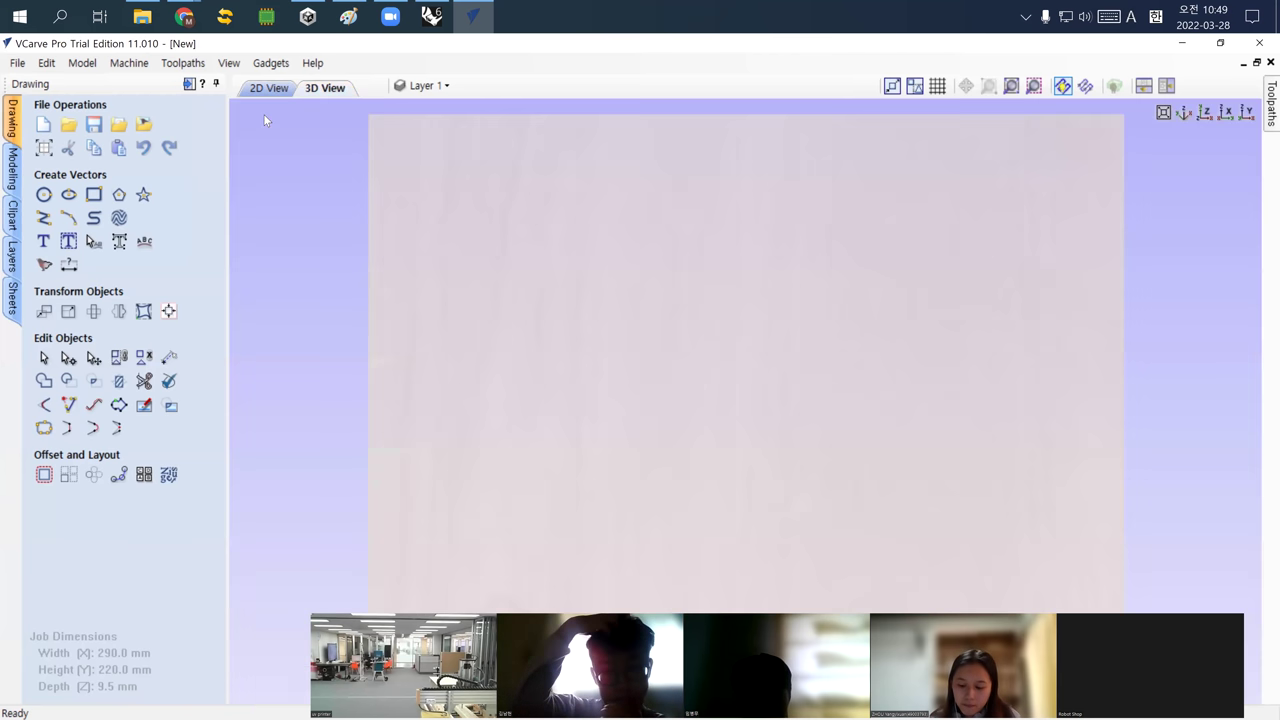
pyautogui.scroll(-3, 640, 357)
pyautogui.scroll(3, 660, 380)
pyautogui.scroll(-2, 645, 350)
pyautogui.moveTo(657, 392); pyautogui.dragTo(393, 272)
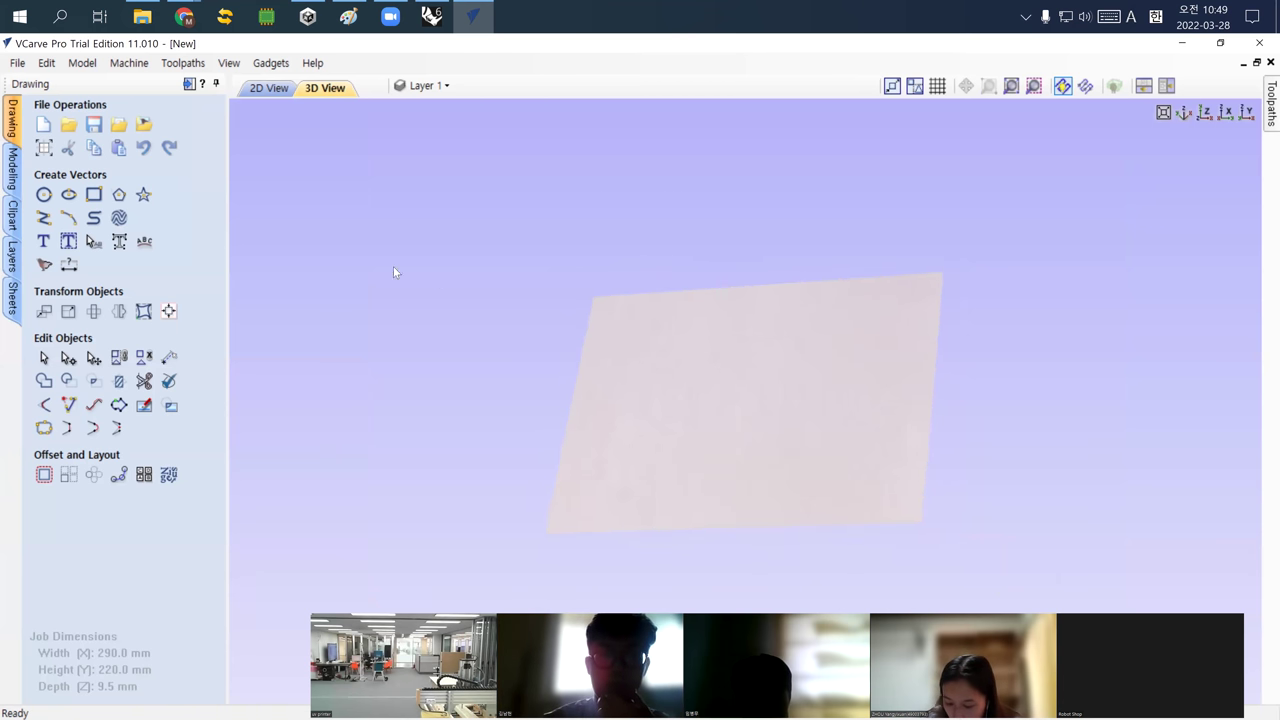
# Import the vectors from vcarvetest.dxf on the desktop into the job's 2D view and deselect them
pyautogui.press('F2')
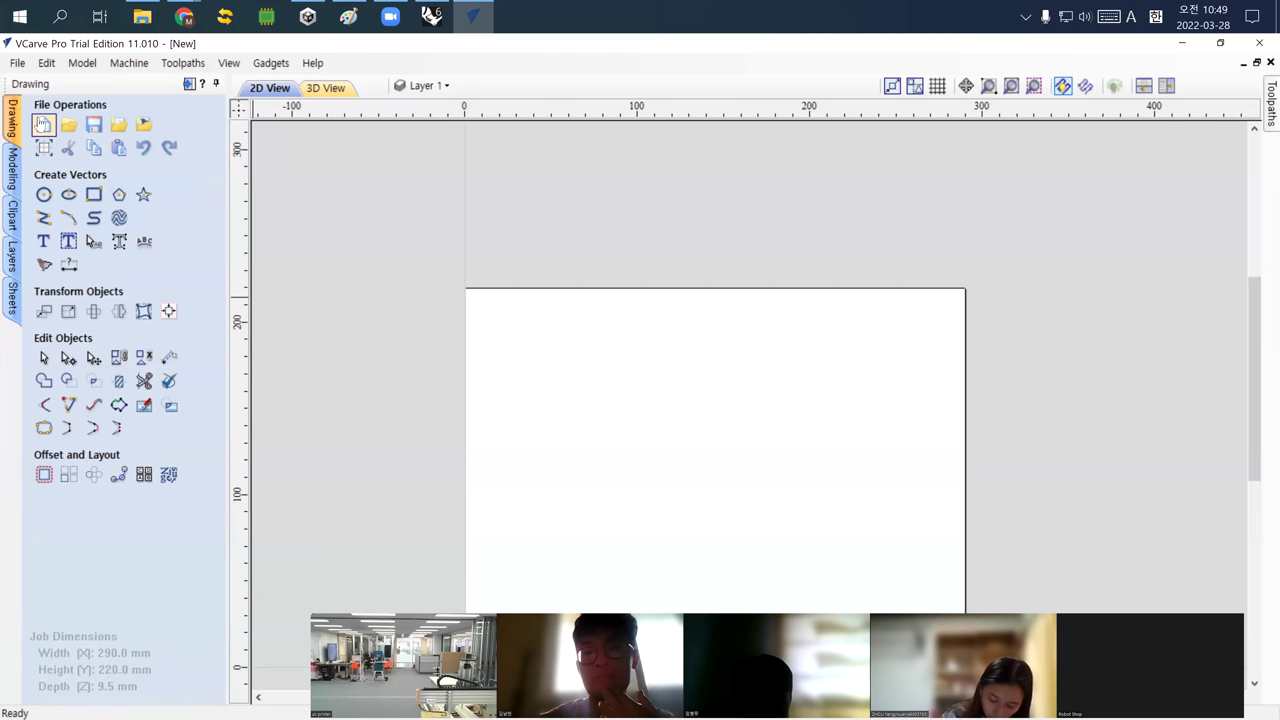
pyautogui.click(18, 63)
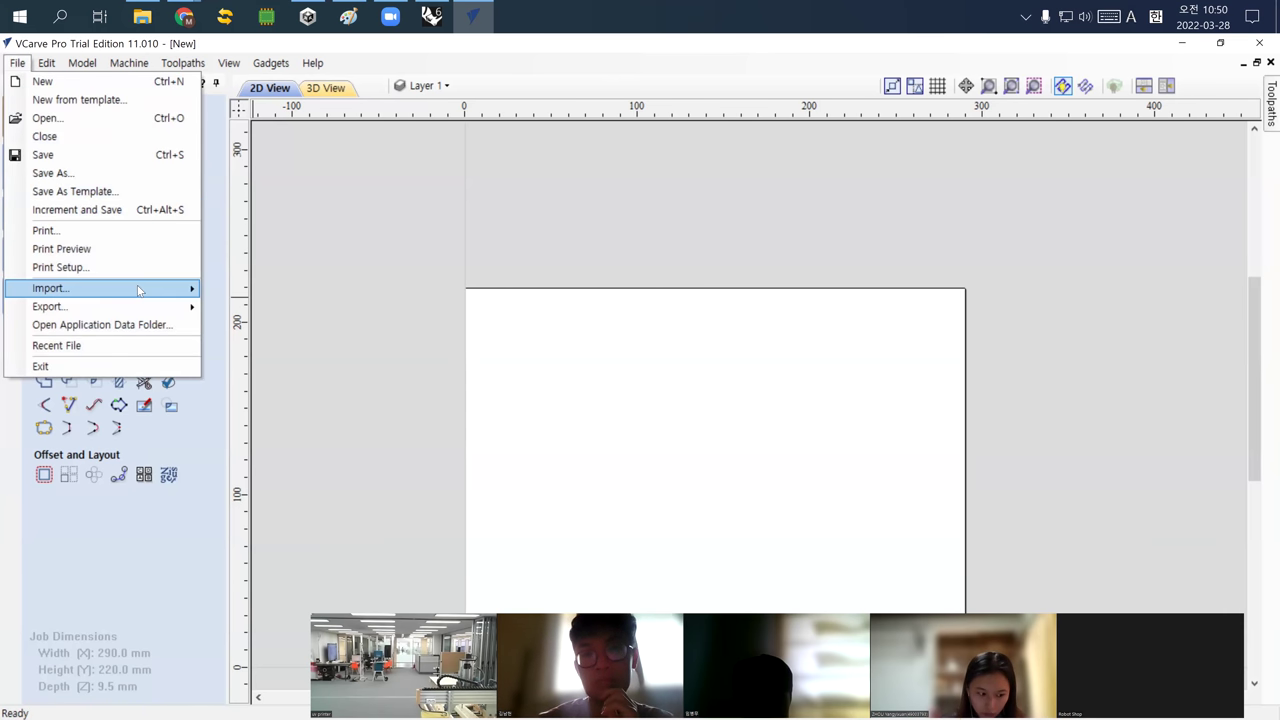
pyautogui.moveTo(140, 290)
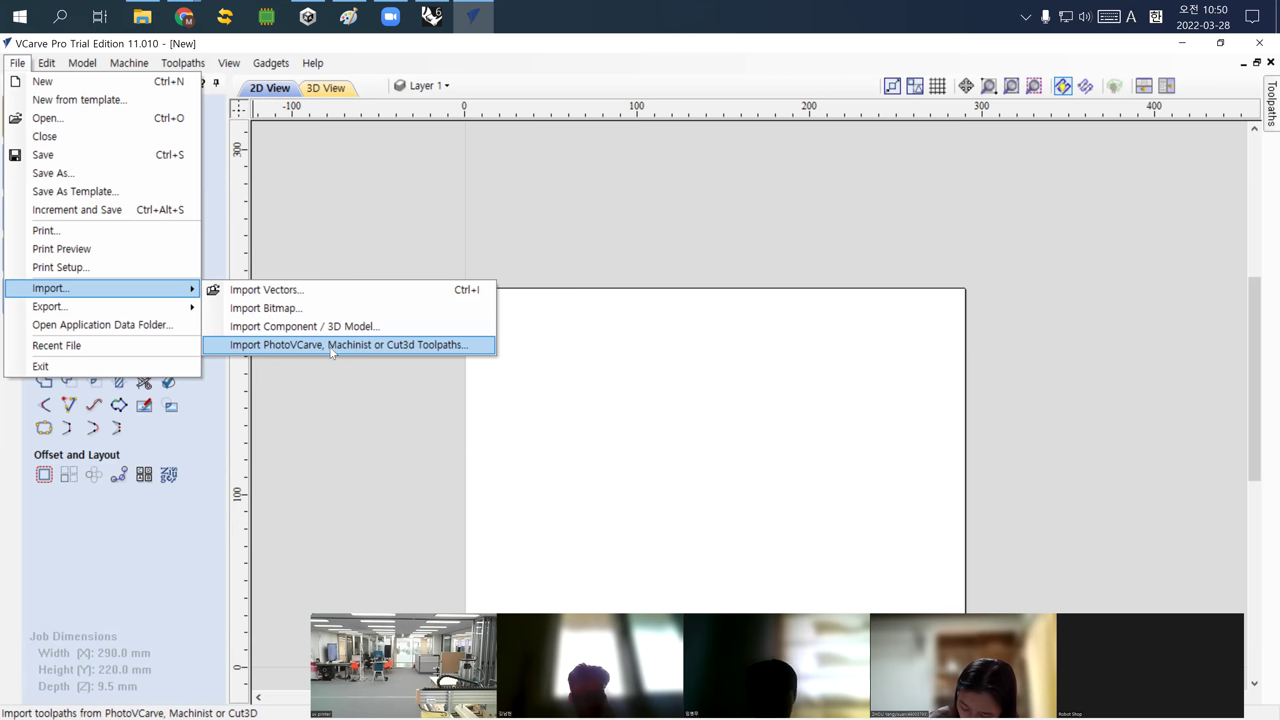
pyautogui.click(304, 290)
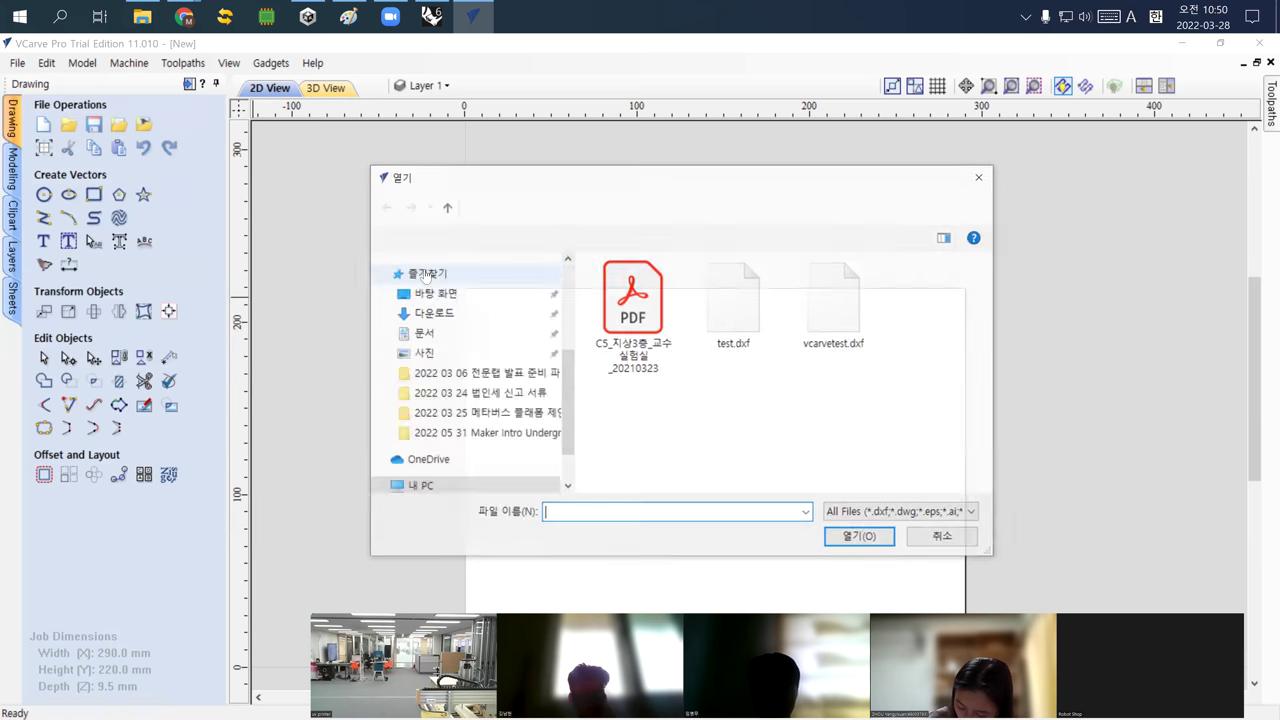
pyautogui.click(450, 397)
pyautogui.click(838, 310)
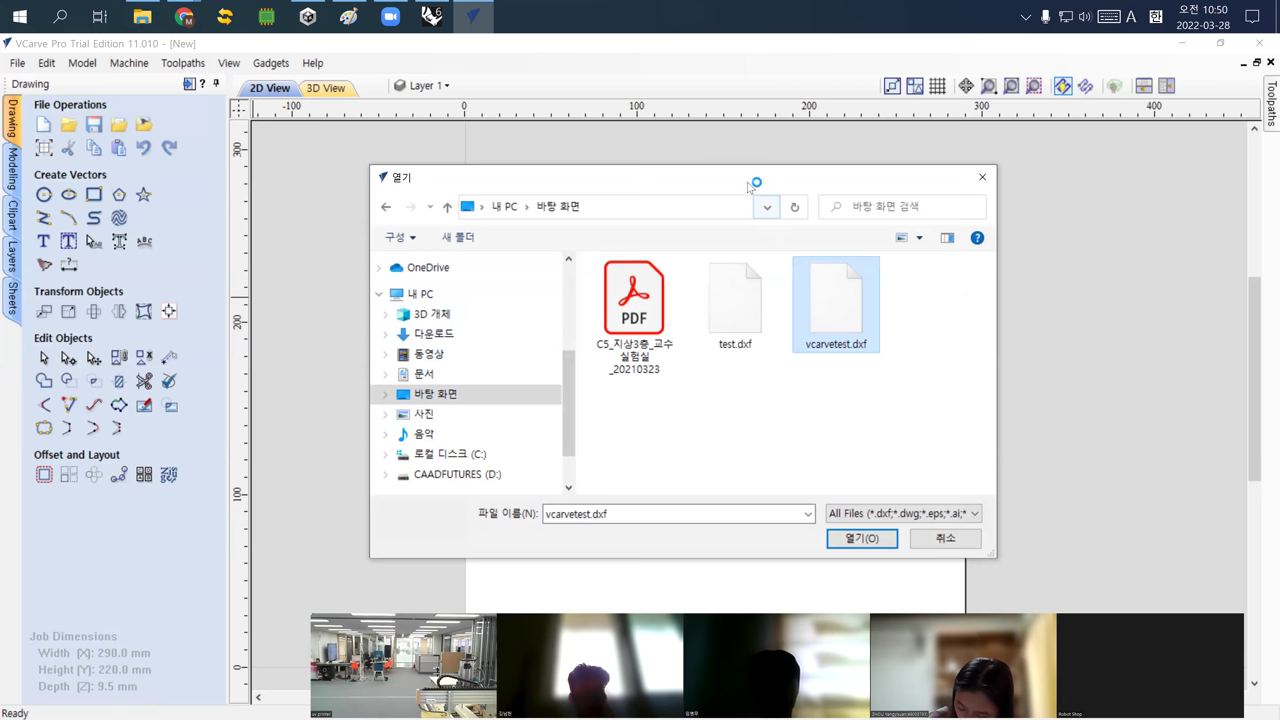
pyautogui.moveTo(743, 188); pyautogui.dragTo(483, 130)
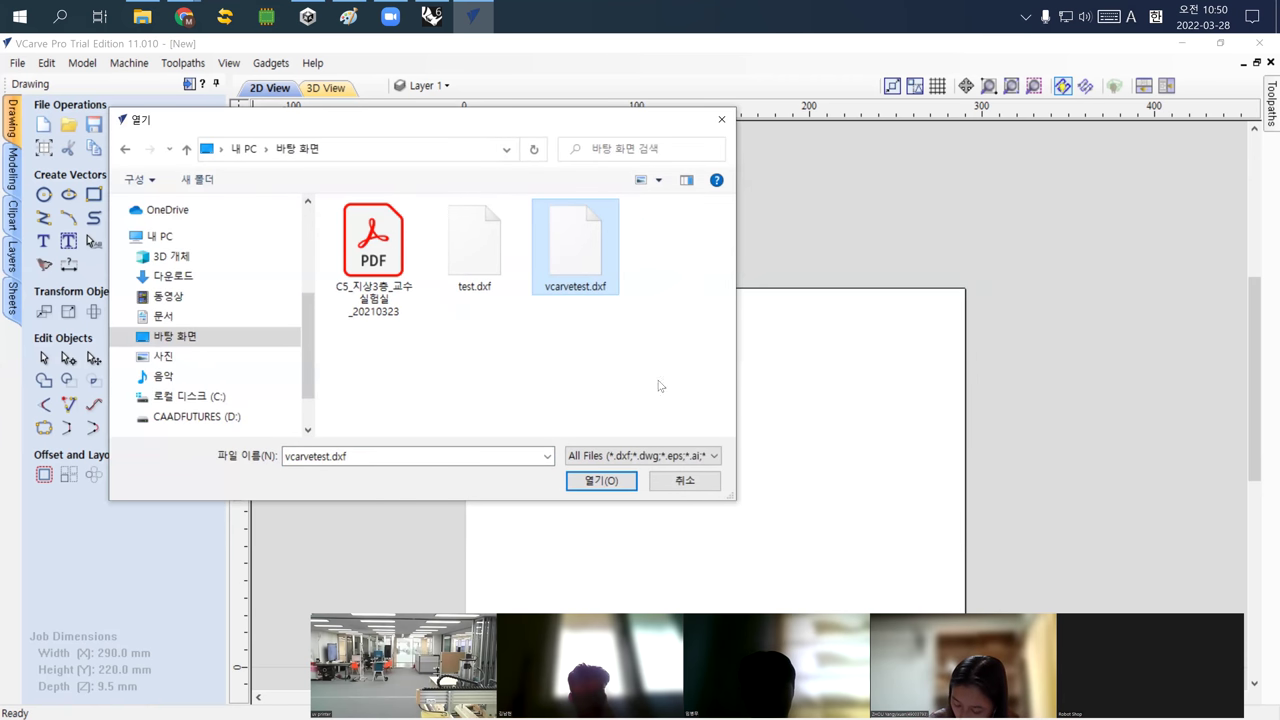
pyautogui.click(606, 480)
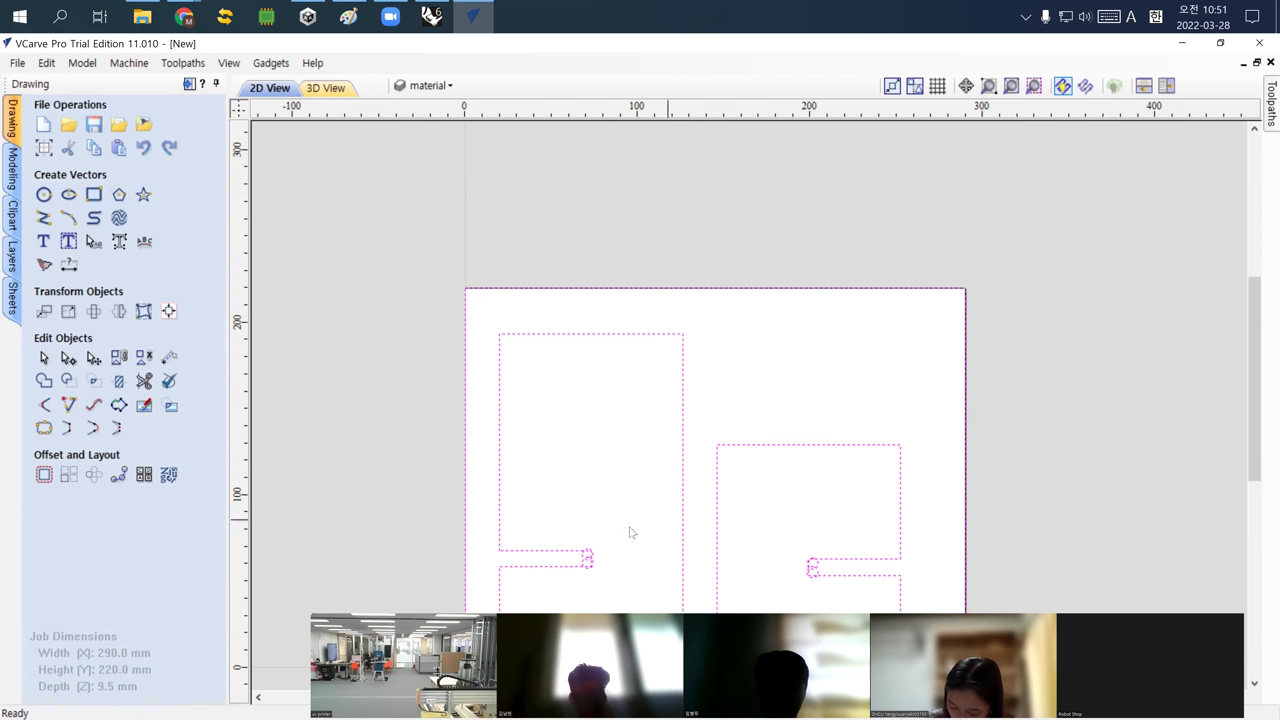
pyautogui.rightClick(362, 465)
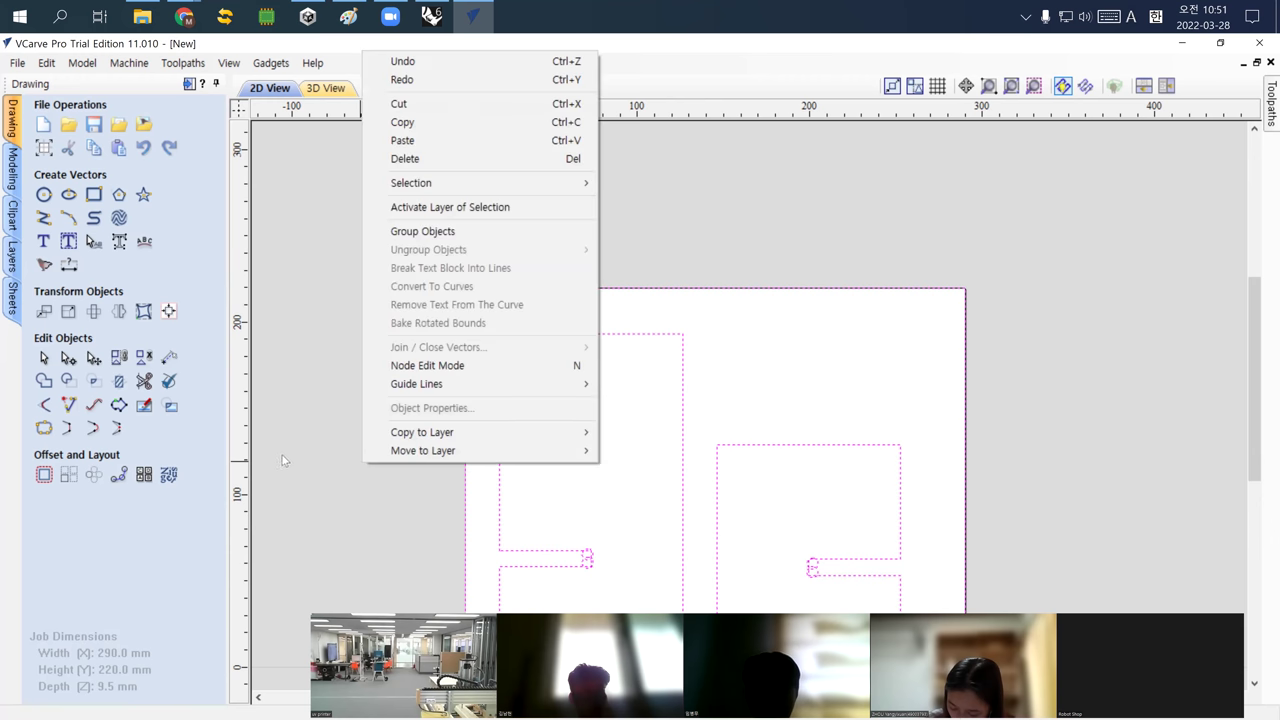
pyautogui.click(334, 474)
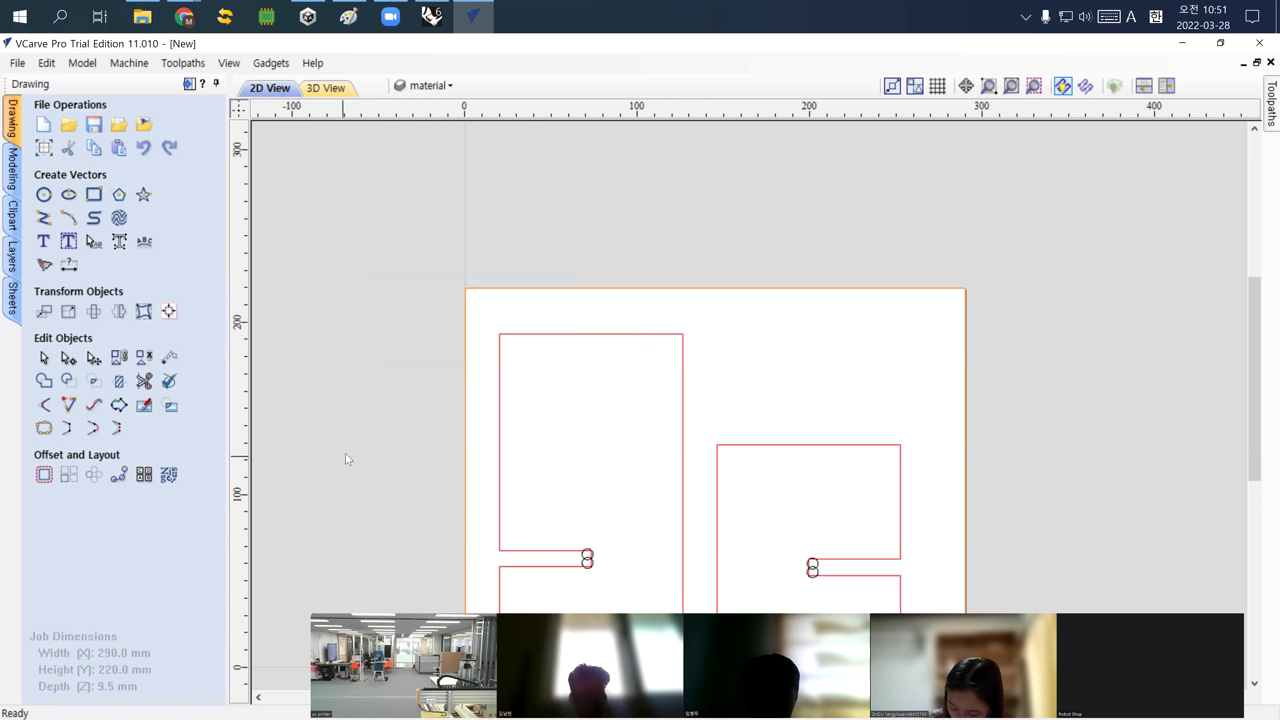
# Select the imported material outline to check its alignment with the job sheet, and clear the selection
pyautogui.scroll(-2, 346, 455)
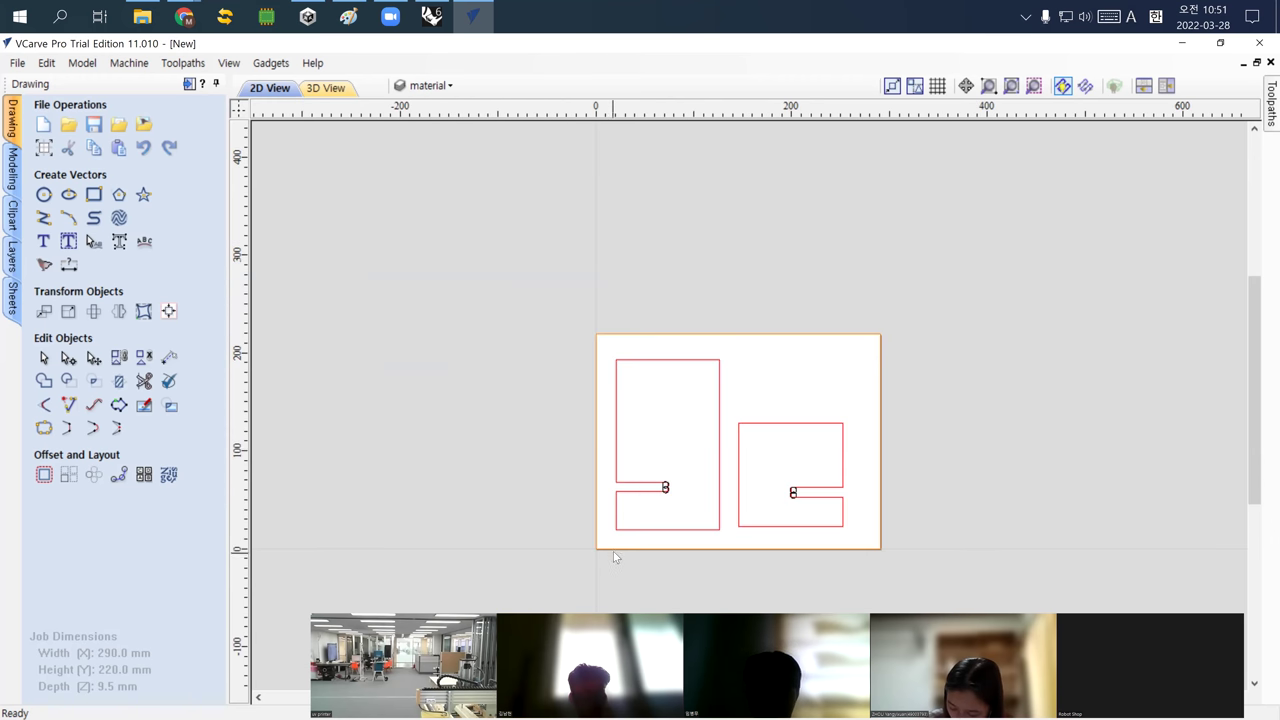
pyautogui.click(600, 458)
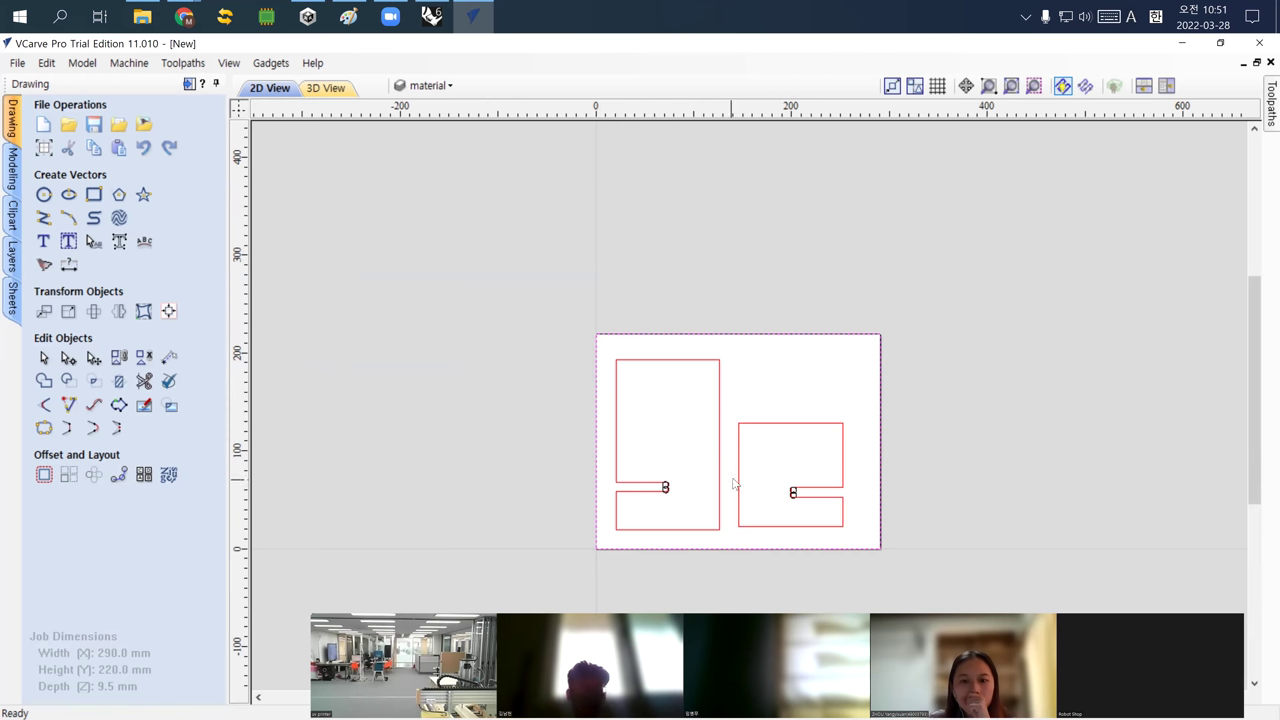
pyautogui.click(545, 435)
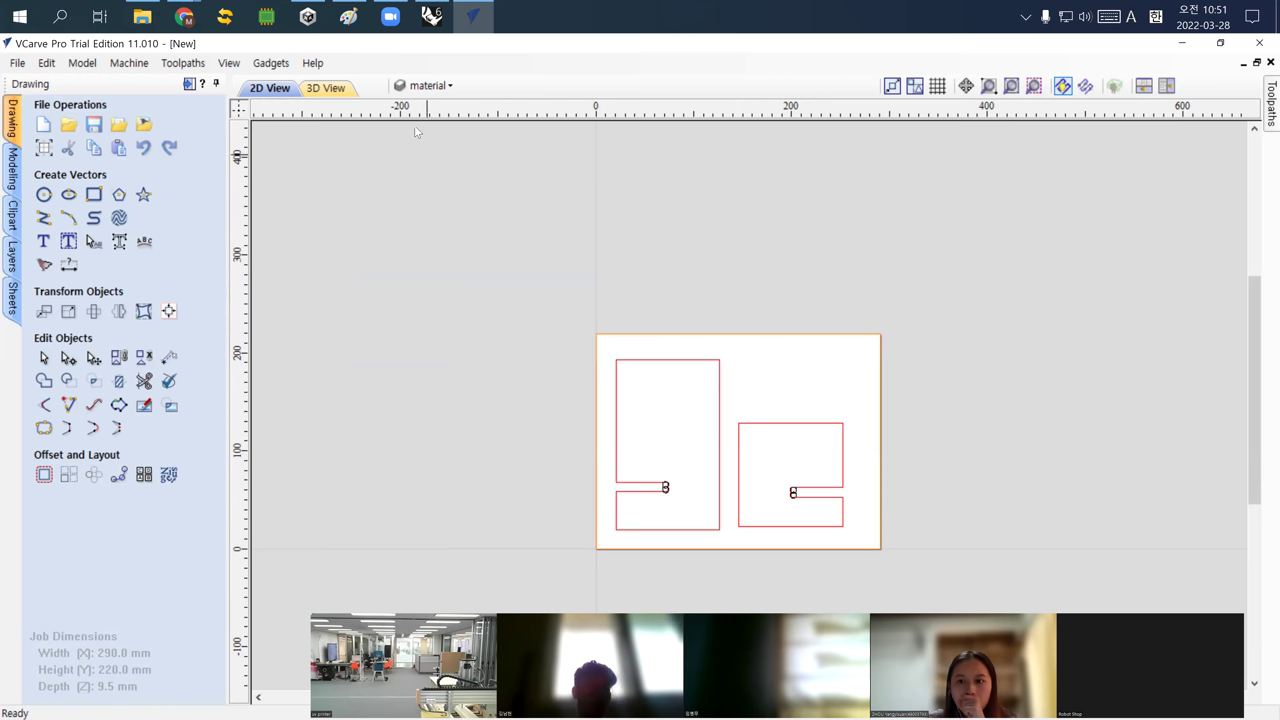
# Switch to Rhino and draw a small rectangle inside the material outline, above the shorter slotted part
pyautogui.click(431, 16)
pyautogui.click(645, 312)
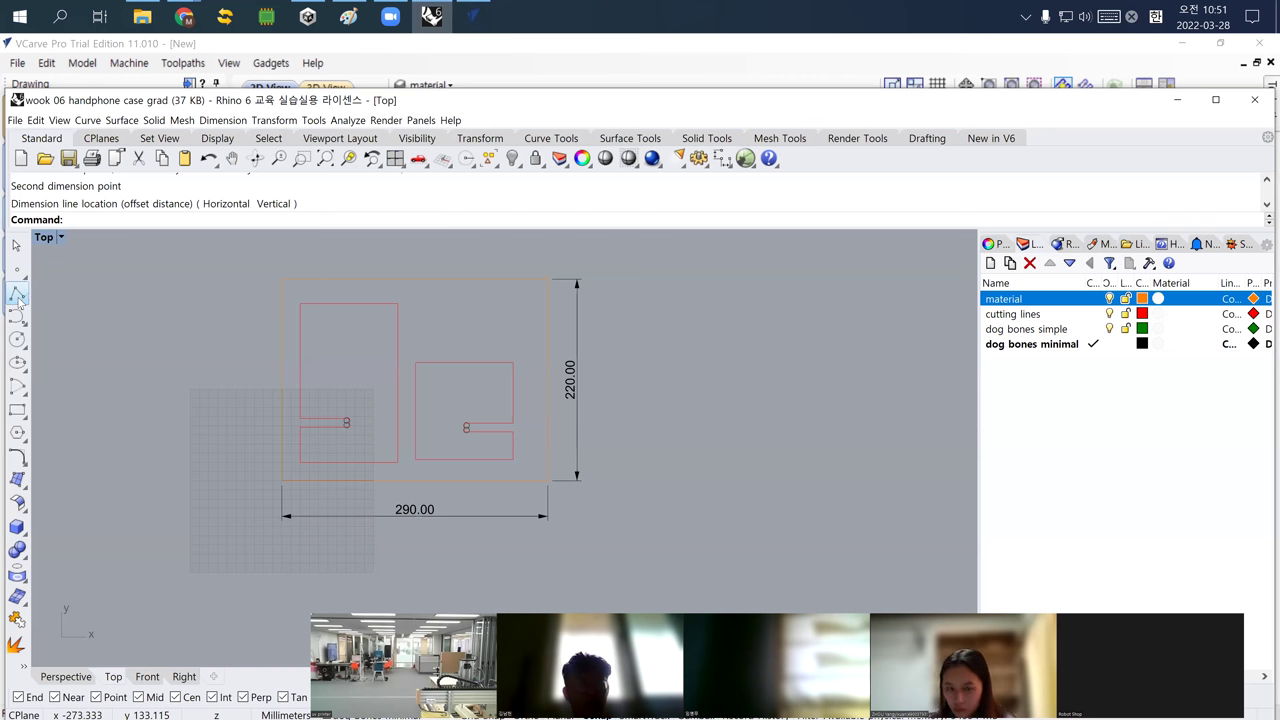
pyautogui.click(17, 410)
pyautogui.click(440, 303)
pyautogui.click(488, 331)
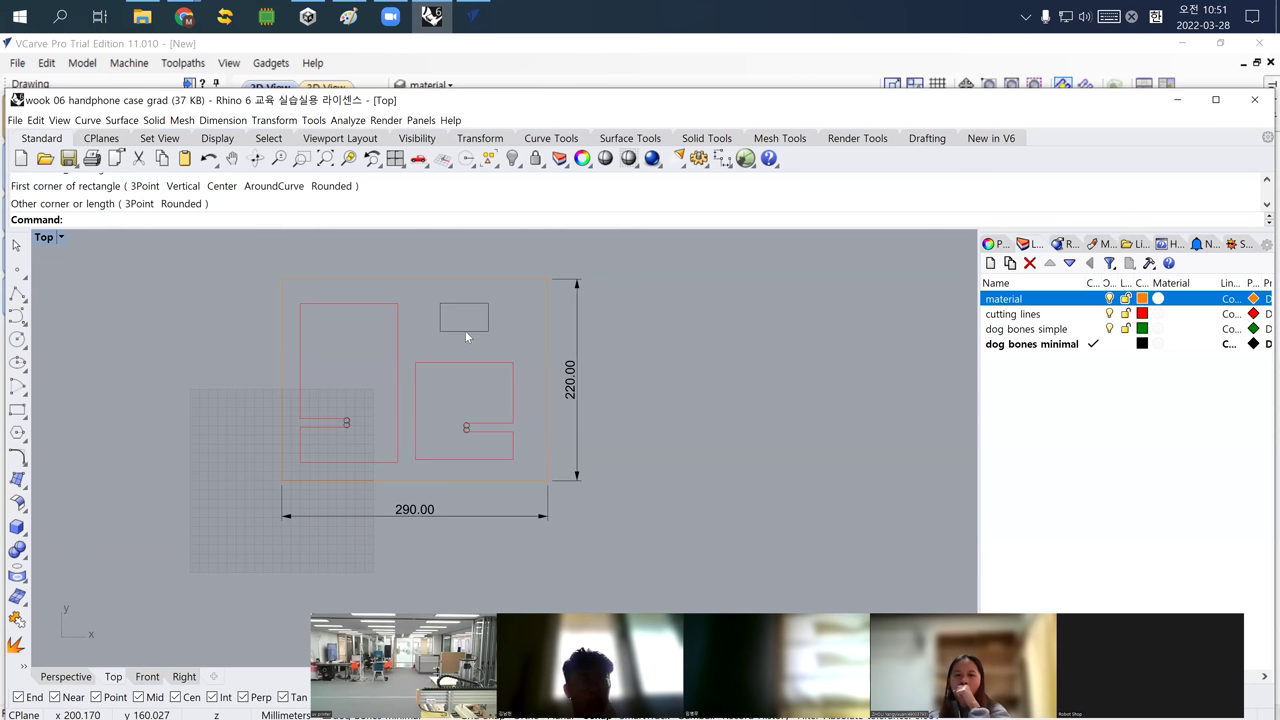
# Export the small rectangle together with the material outline to the desktop as addition.dxf, using the 2007 Natural scheme
pyautogui.click(465, 336)
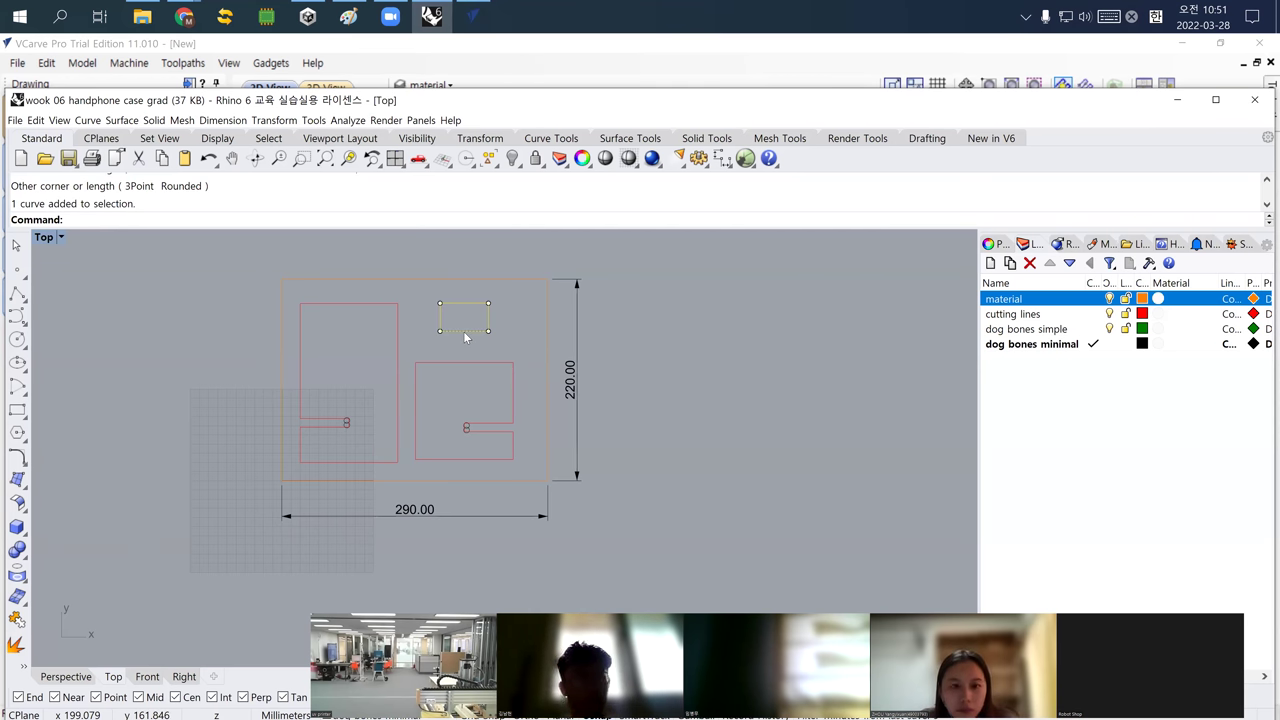
pyautogui.keyDown('shift'); pyautogui.click(547, 333); pyautogui.keyUp('shift')
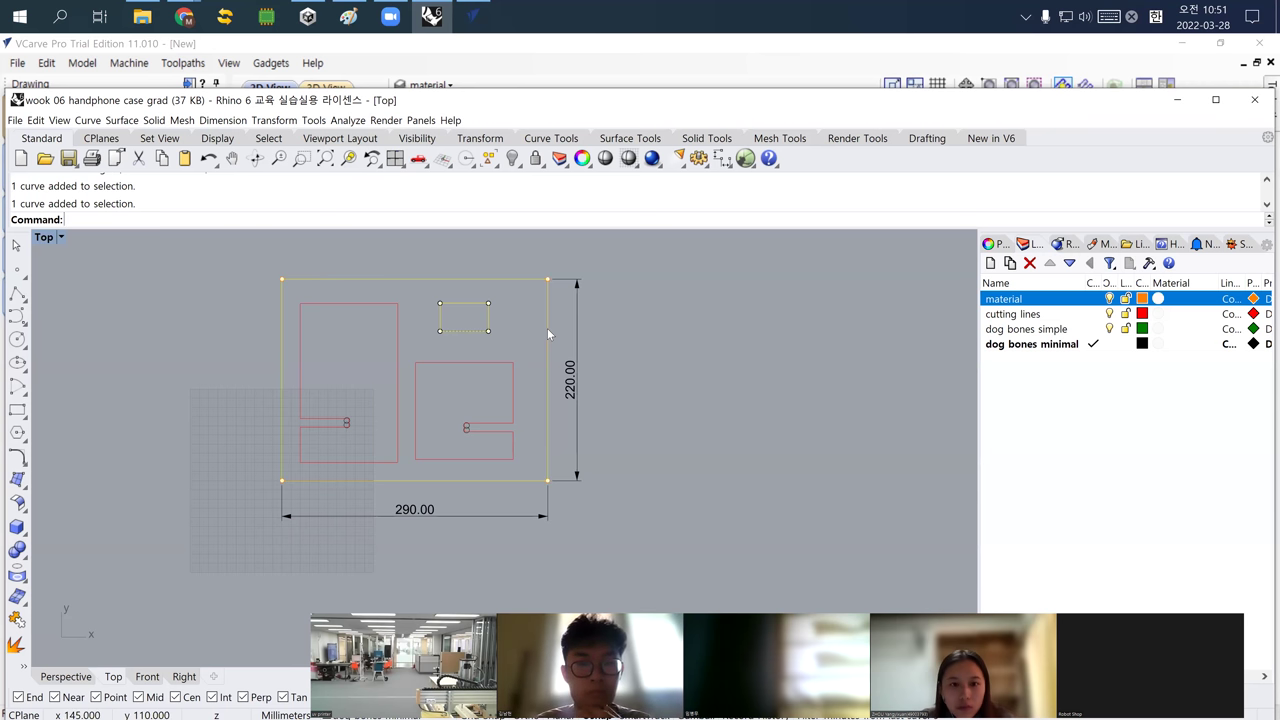
pyautogui.click(15, 120)
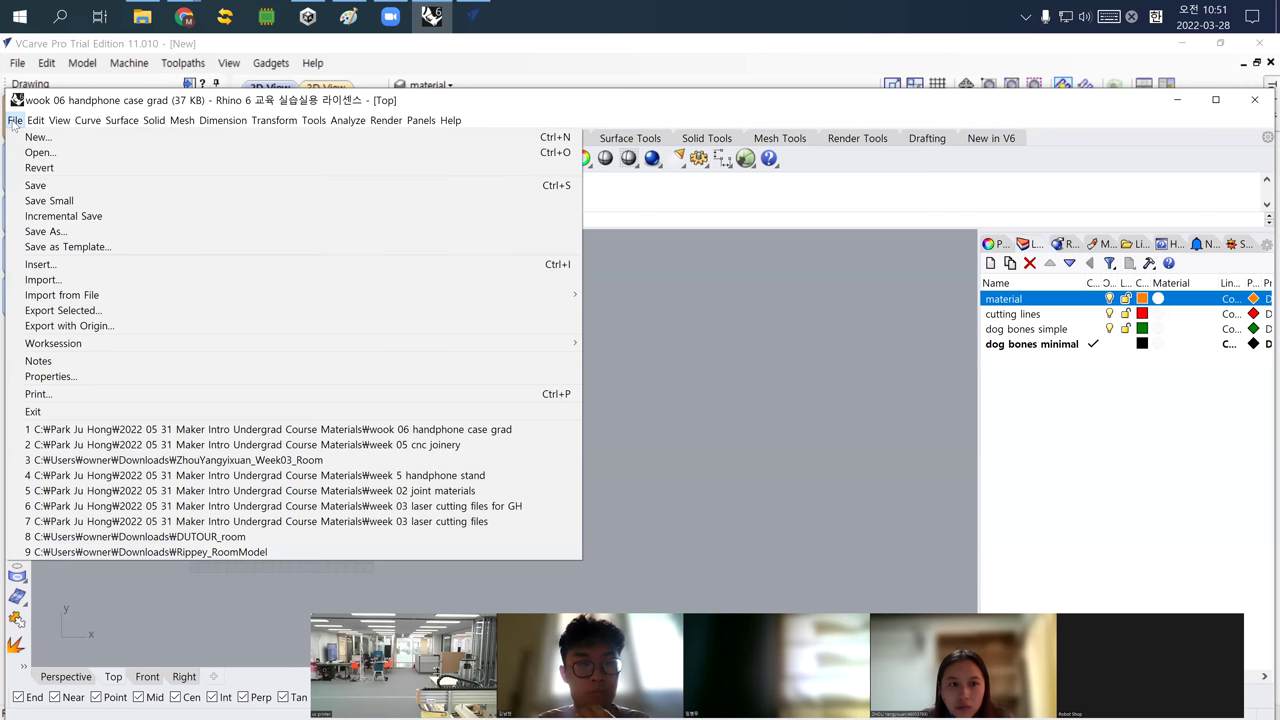
pyautogui.click(108, 311)
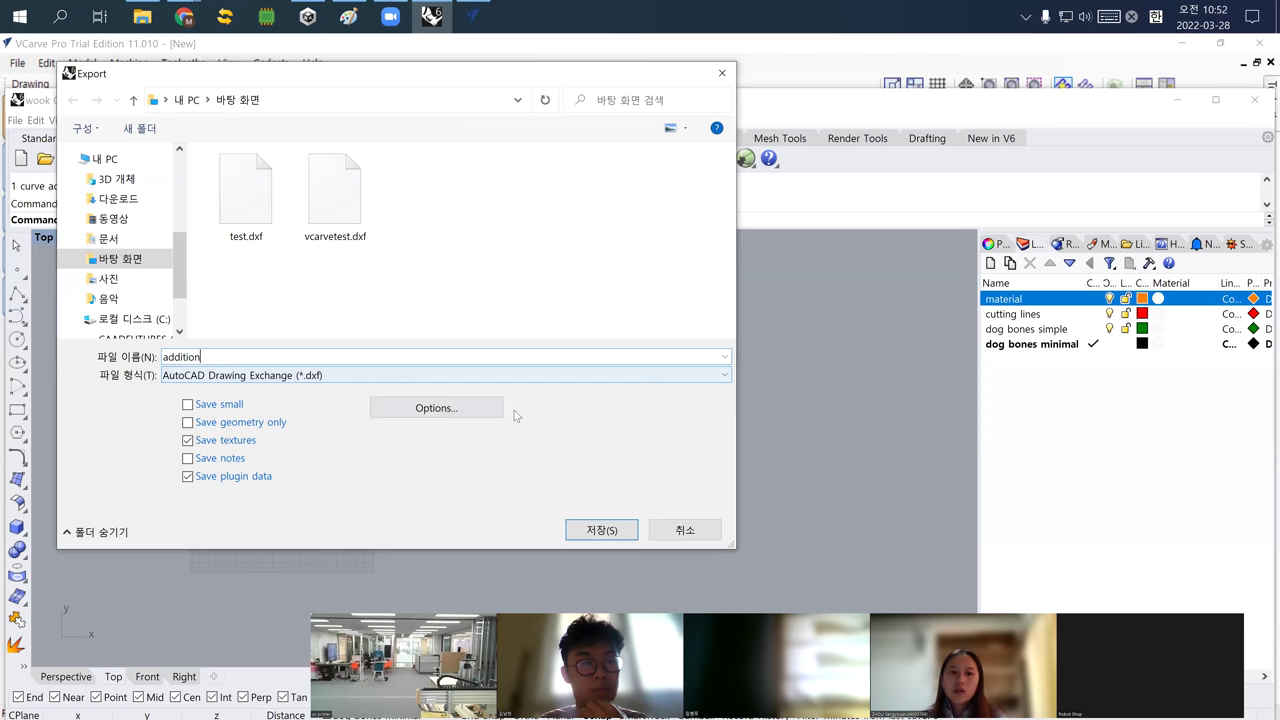
pyautogui.click(620, 530)
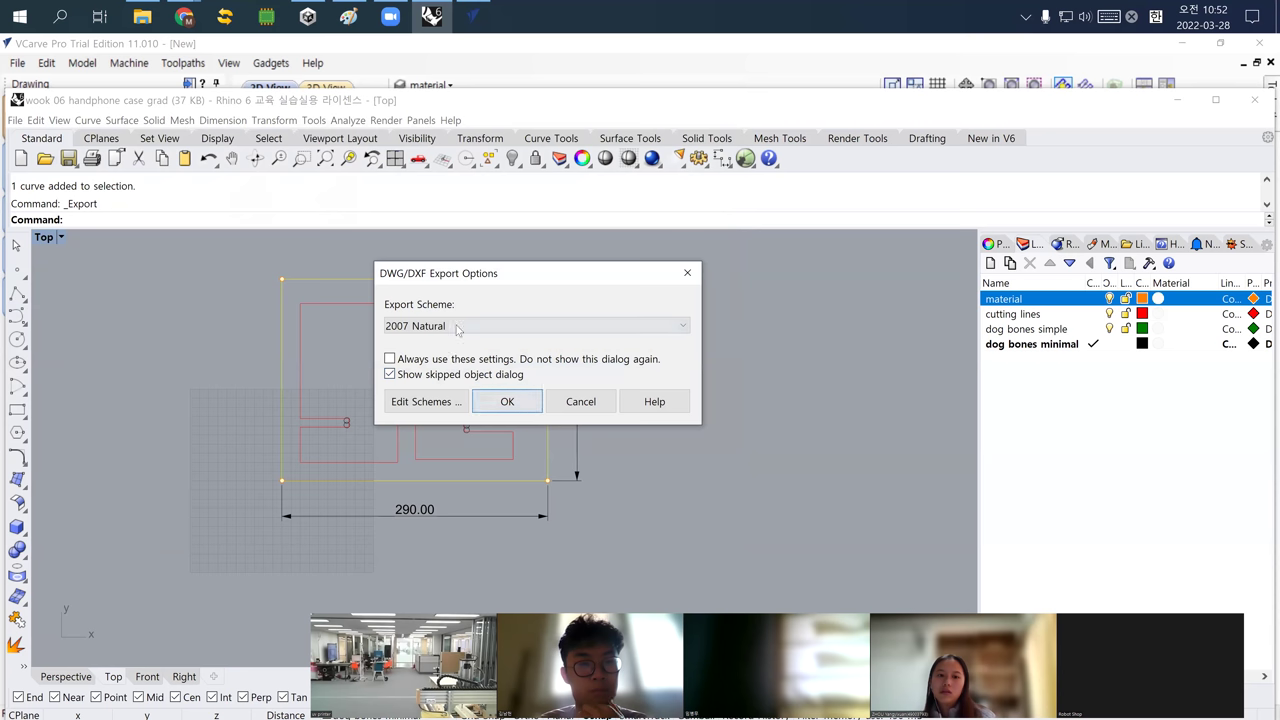
pyautogui.click(519, 398)
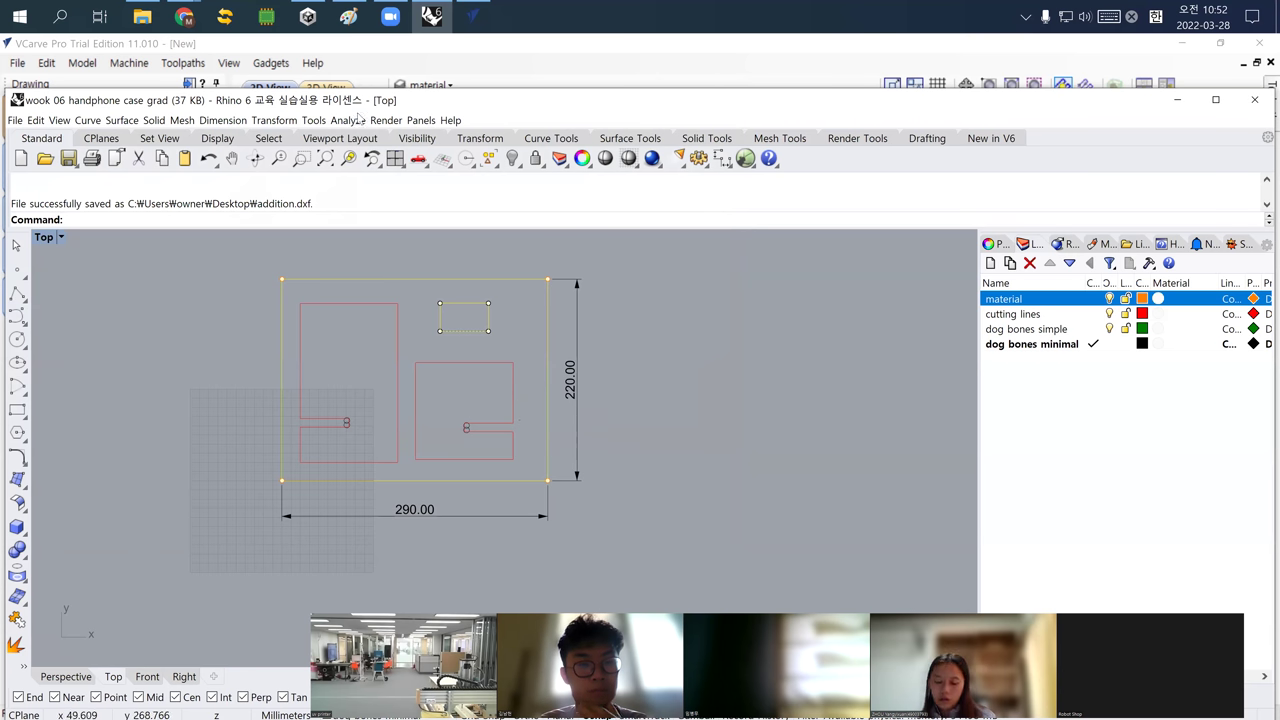
# Switch to VCarve Pro, import the vectors from addition.dxf into the current job and deselect them
pyautogui.click(476, 18)
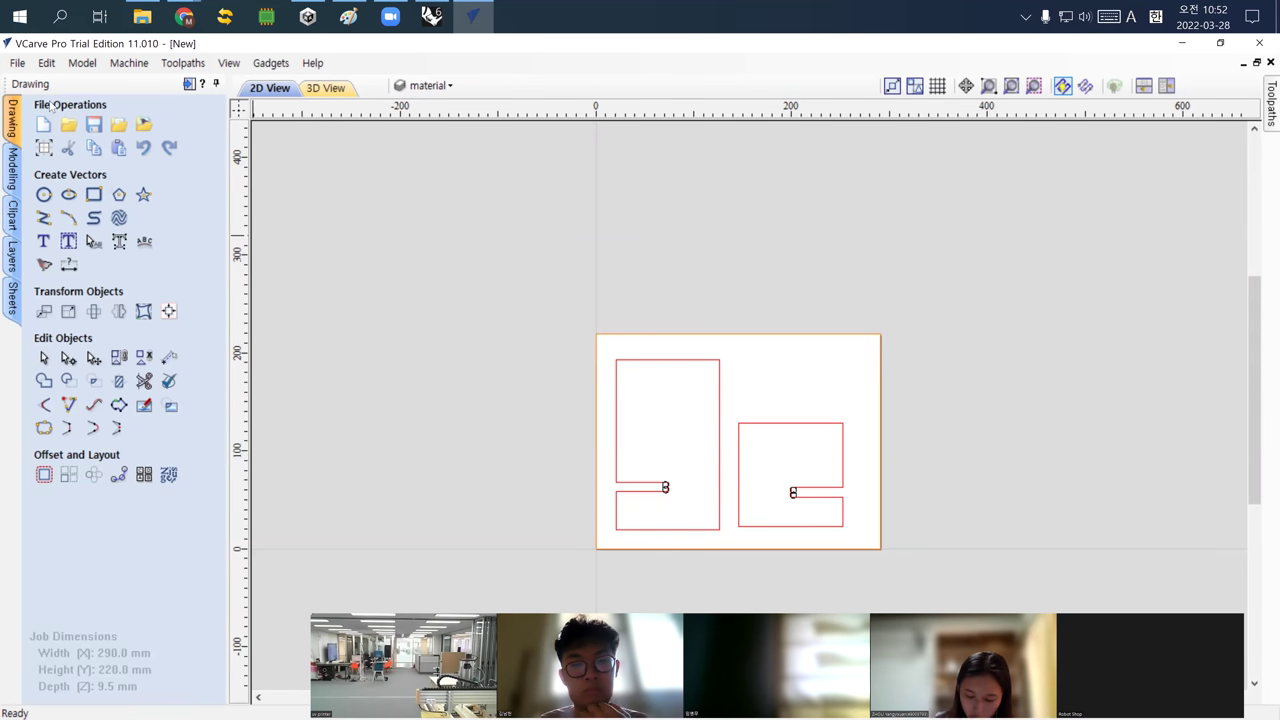
pyautogui.click(18, 63)
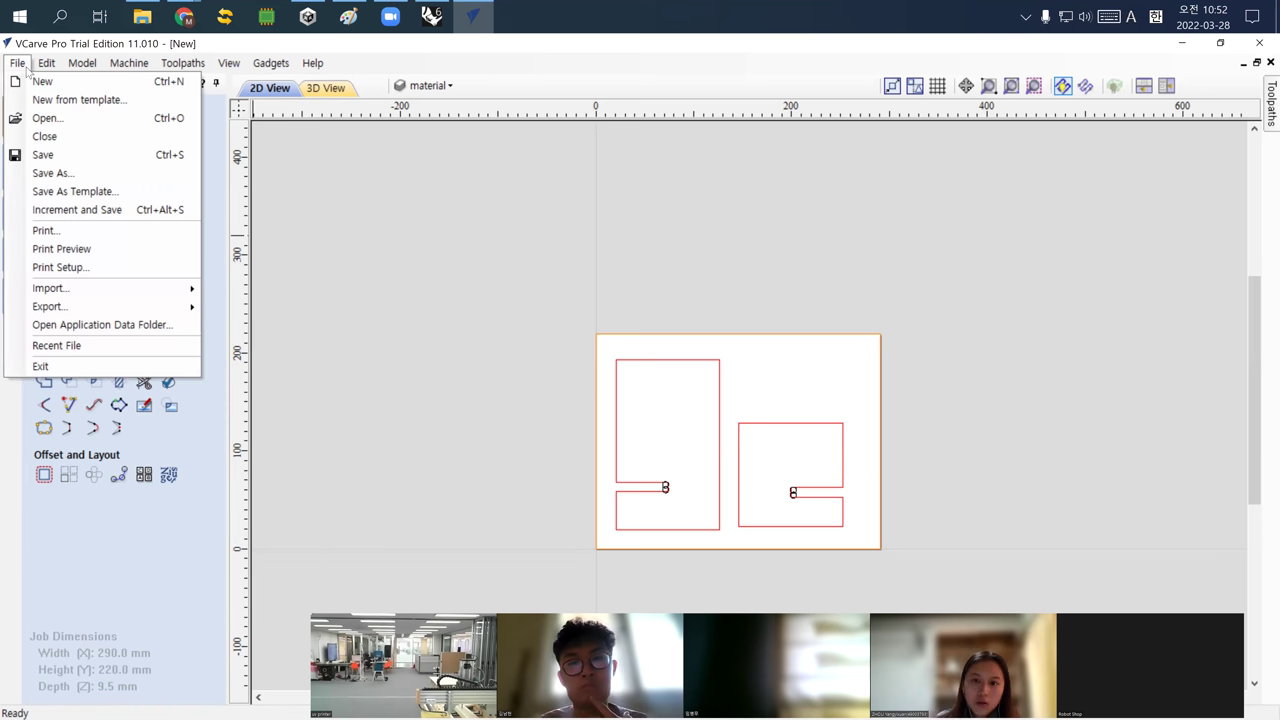
pyautogui.moveTo(46, 63)
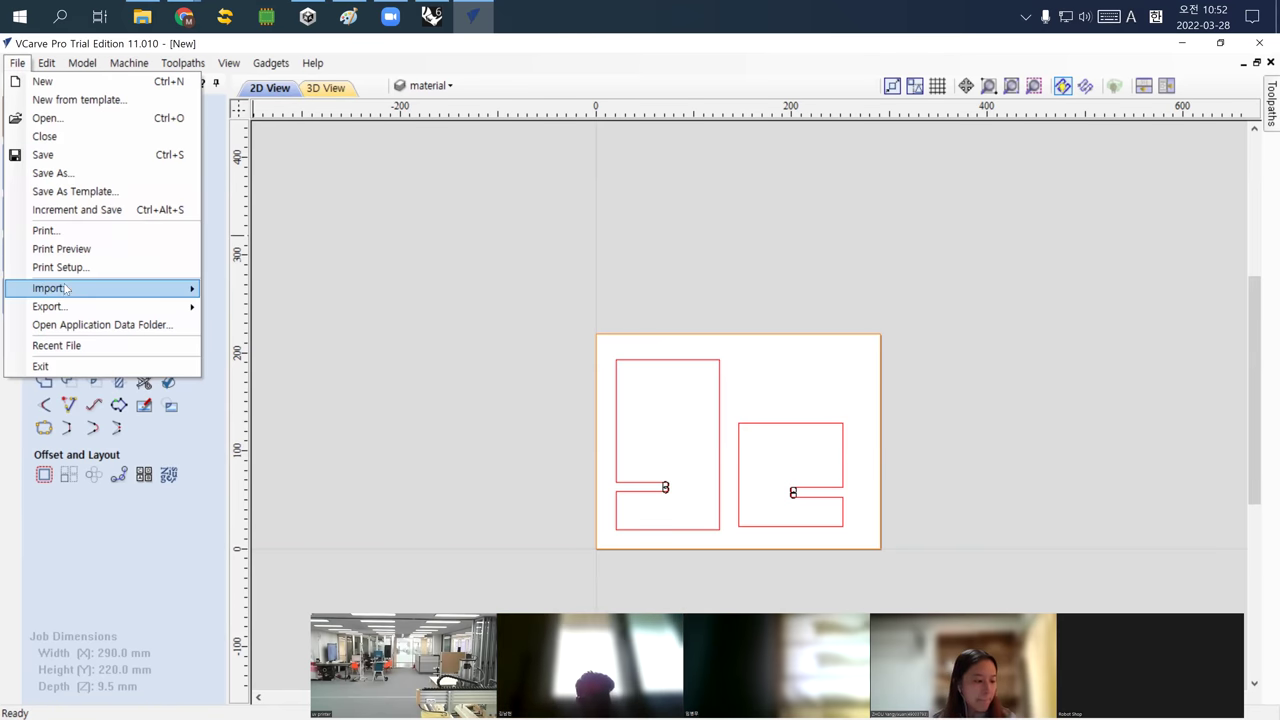
pyautogui.moveTo(66, 289)
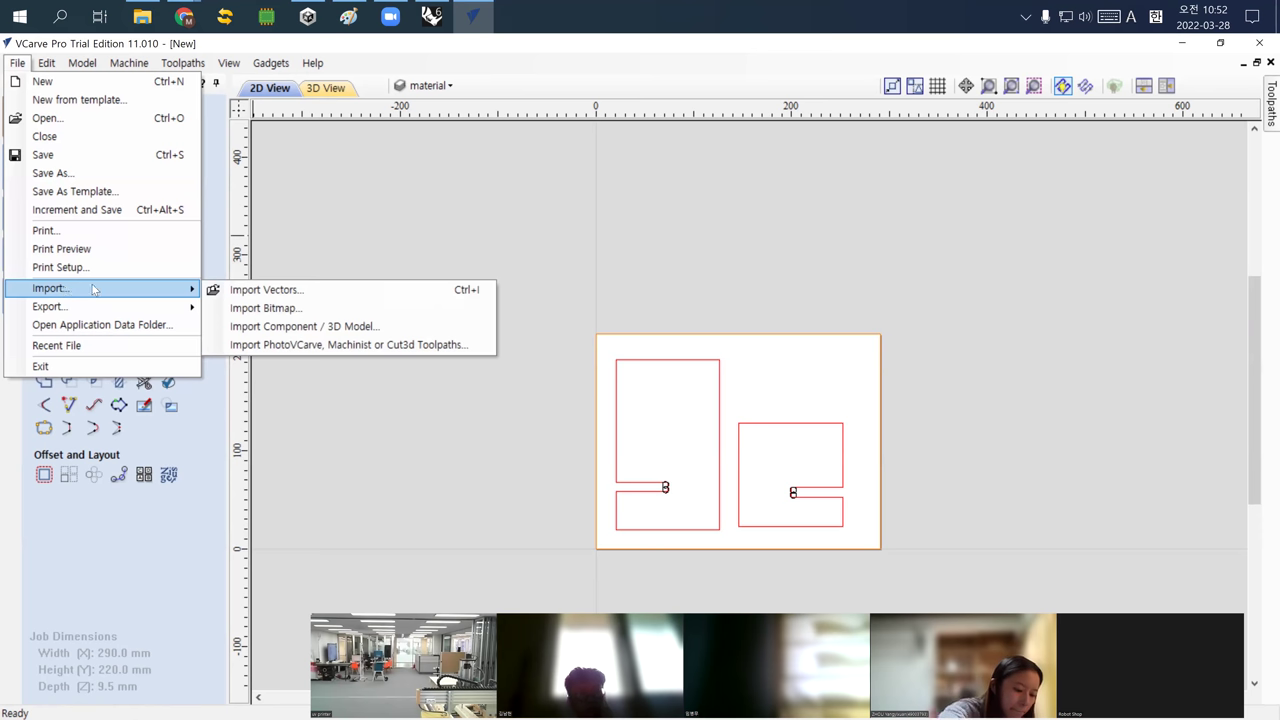
pyautogui.click(252, 290)
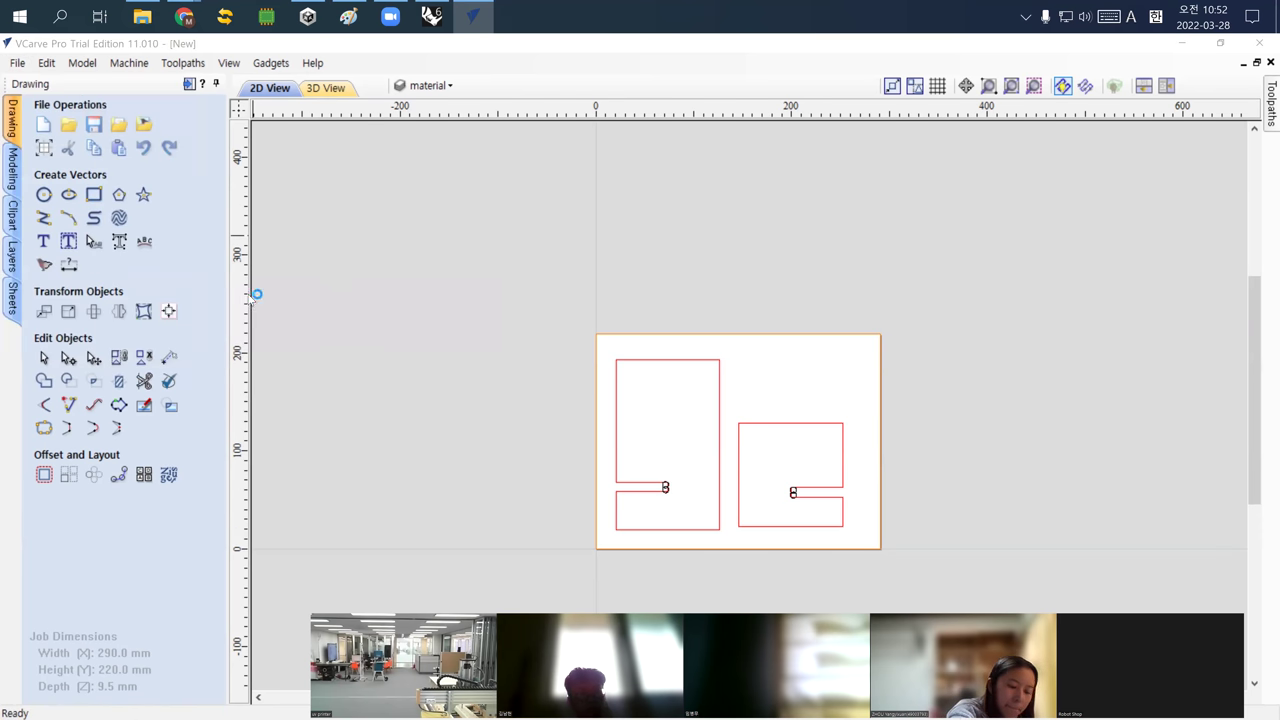
pyautogui.click(370, 272)
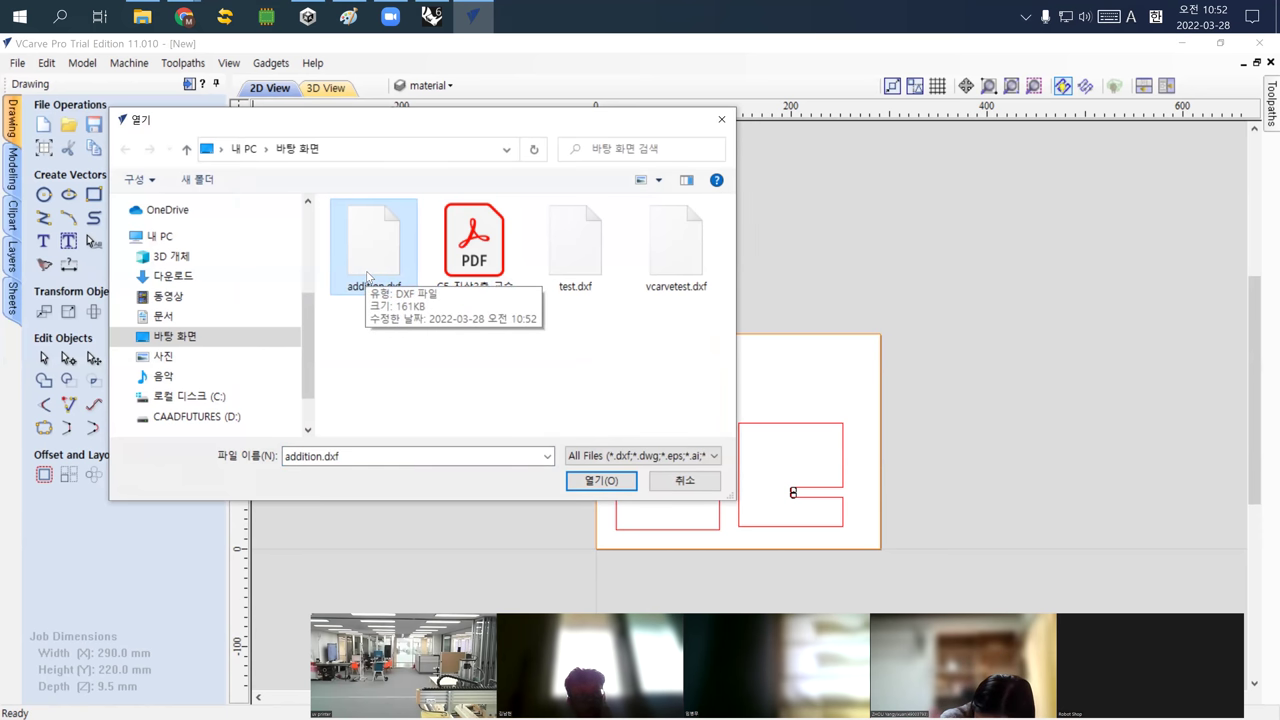
pyautogui.click(588, 482)
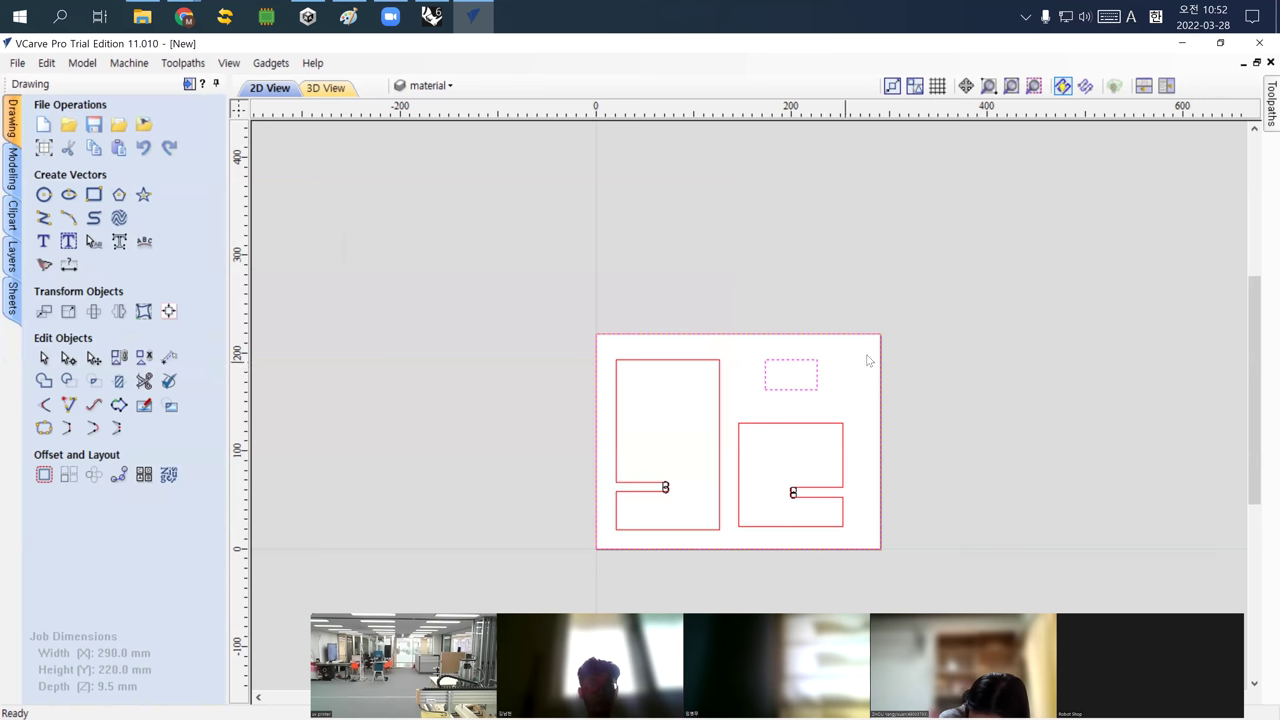
pyautogui.click(924, 351)
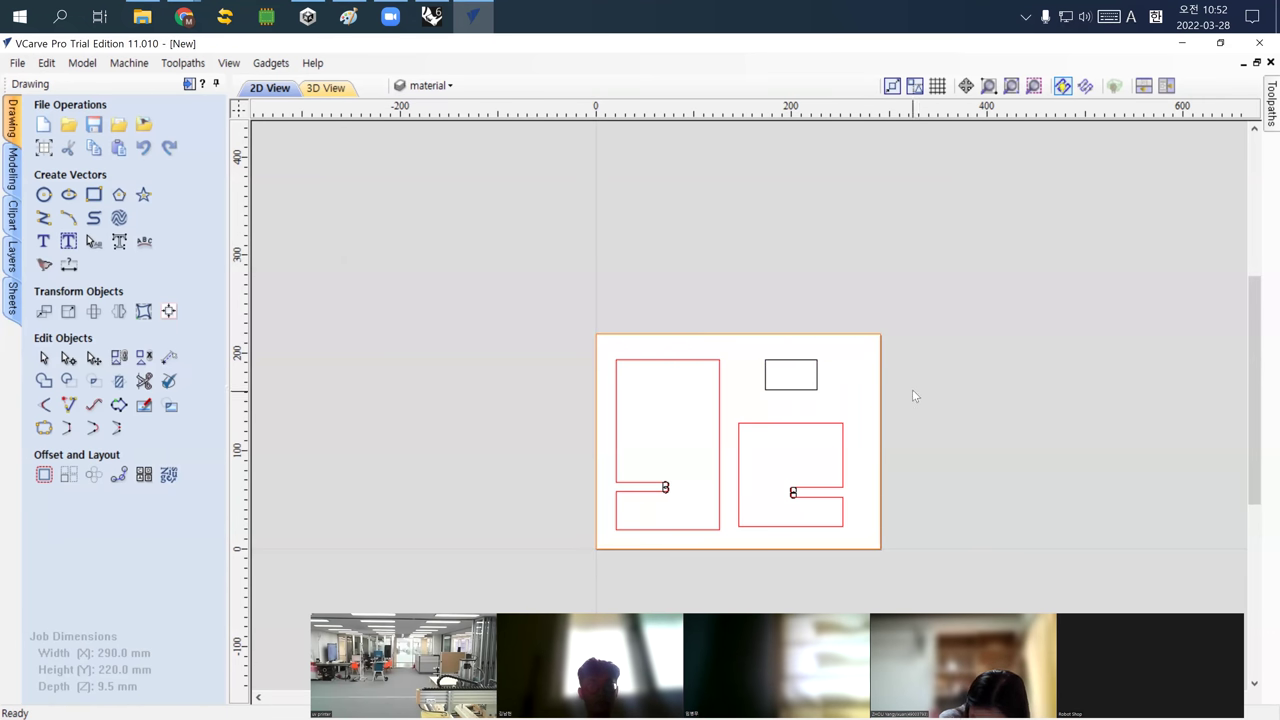
# Window-select the dog-bone circles at both slot ends and clear the selection
pyautogui.rightClick(978, 411)
pyautogui.moveTo(940, 398)
pyautogui.mouseDown(button='middle')
pyautogui.moveTo(852, 370)
pyautogui.moveTo(792, 369)
pyautogui.mouseUp(button='middle')
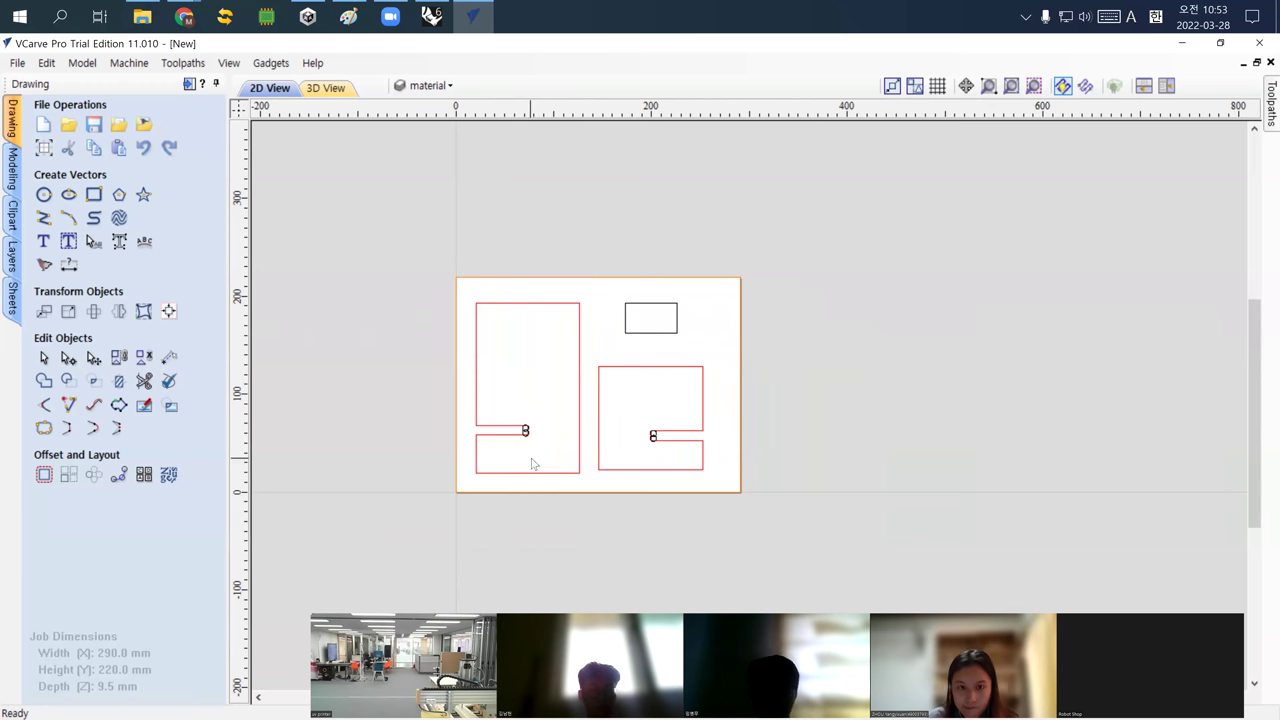
pyautogui.moveTo(511, 405); pyautogui.dragTo(674, 466)
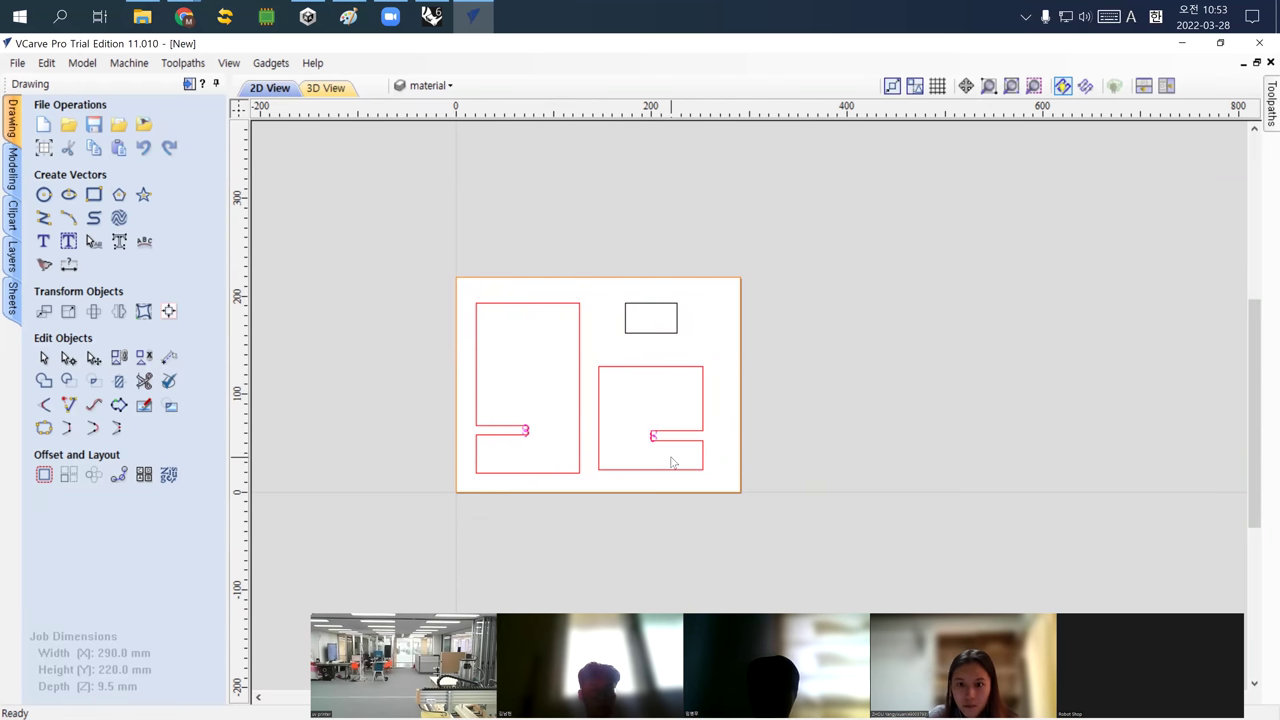
pyautogui.click(342, 434)
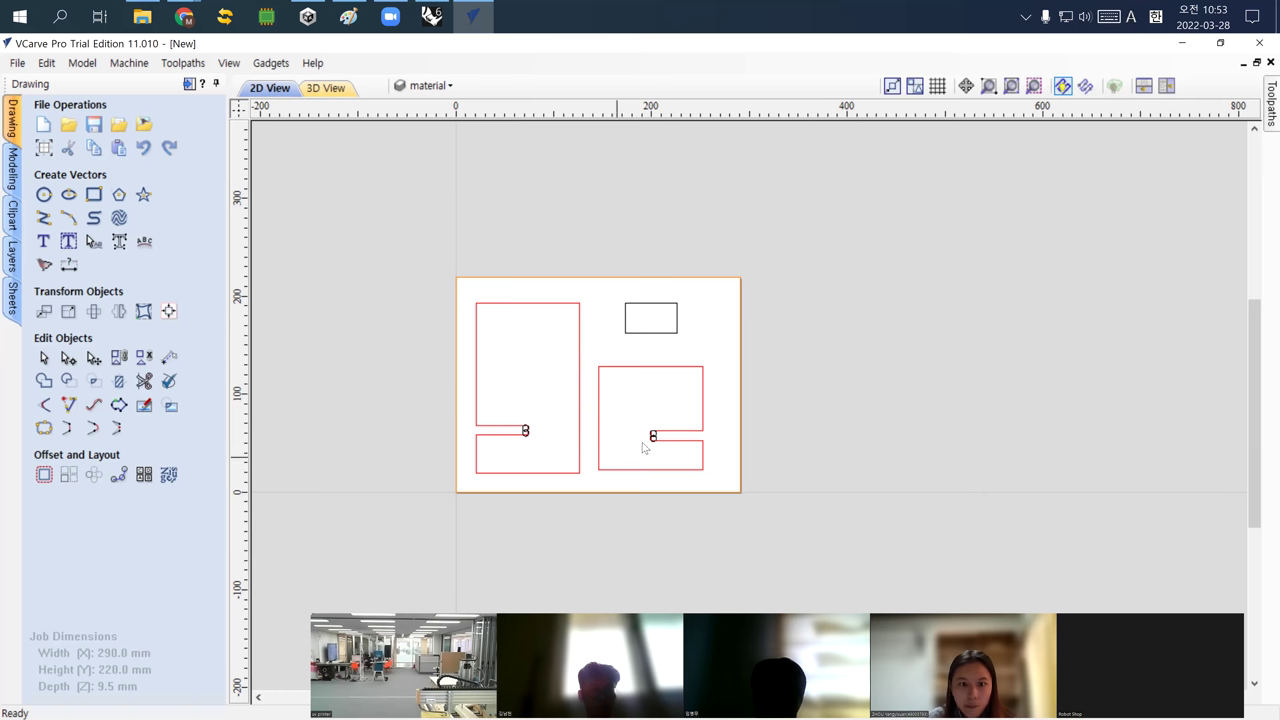
# Make dog bones minimal the active layer and select all vectors on it
pyautogui.click(11, 258)
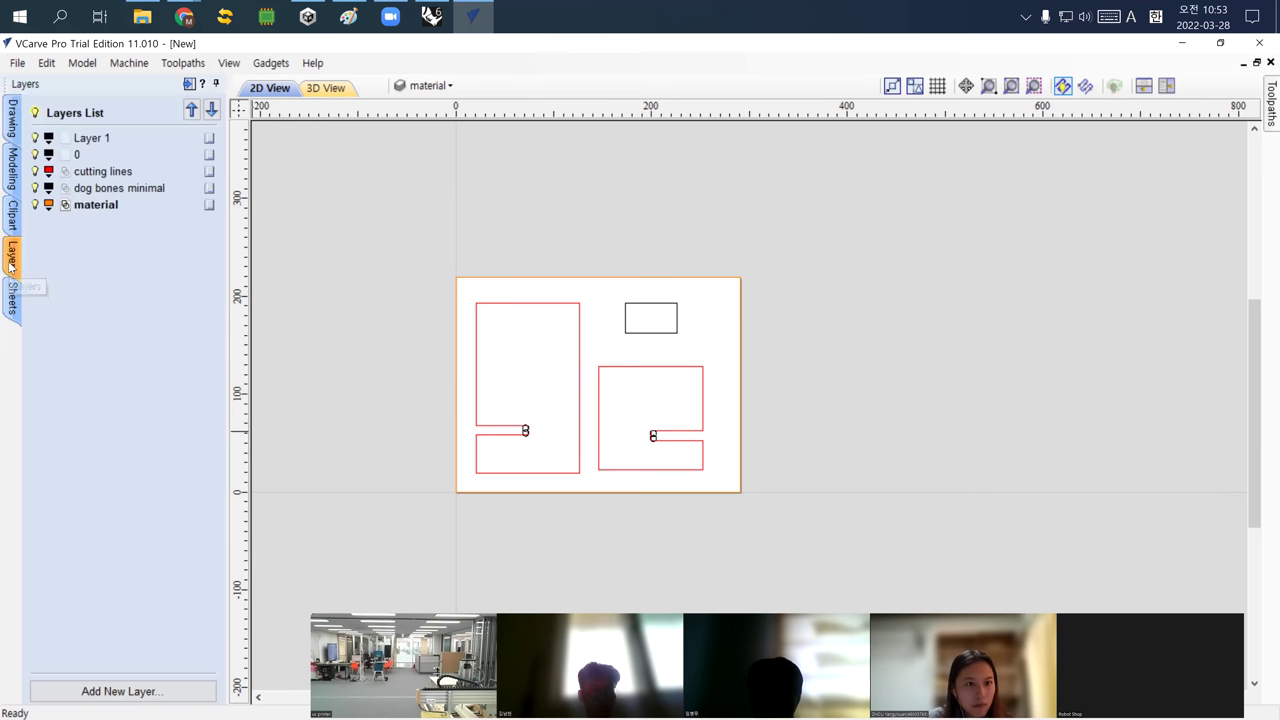
pyautogui.click(152, 190)
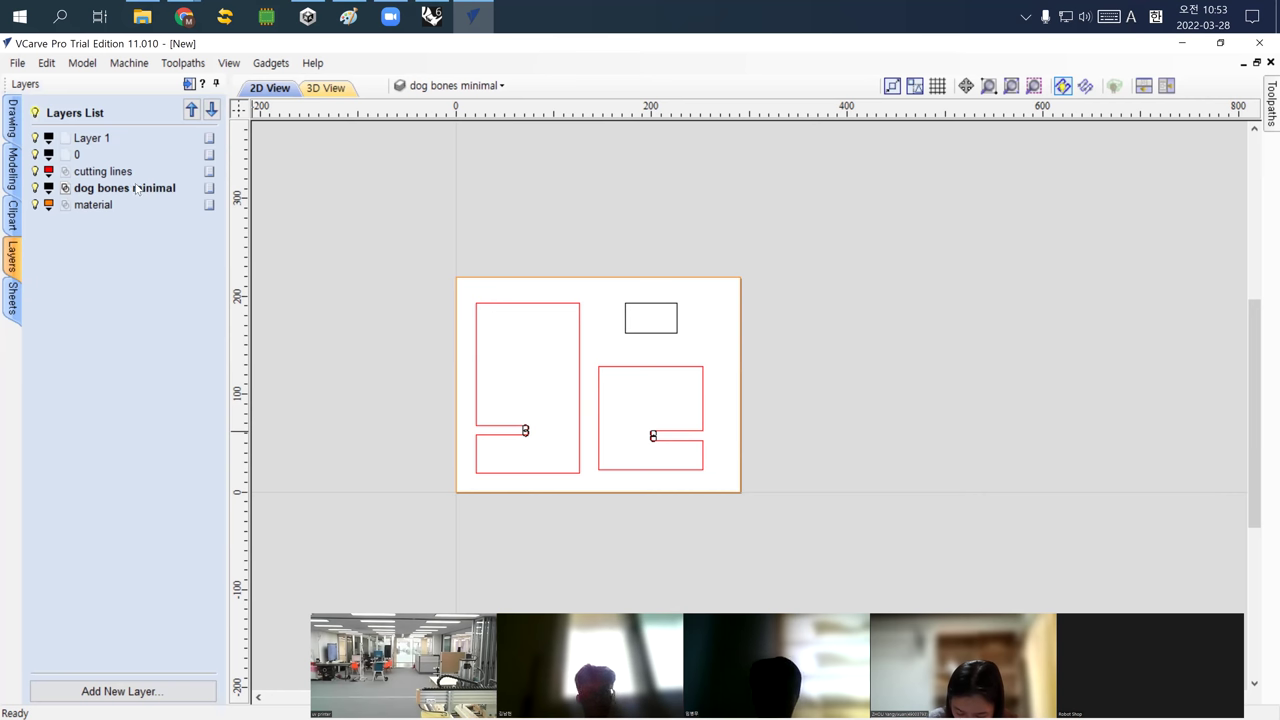
pyautogui.rightClick(137, 190)
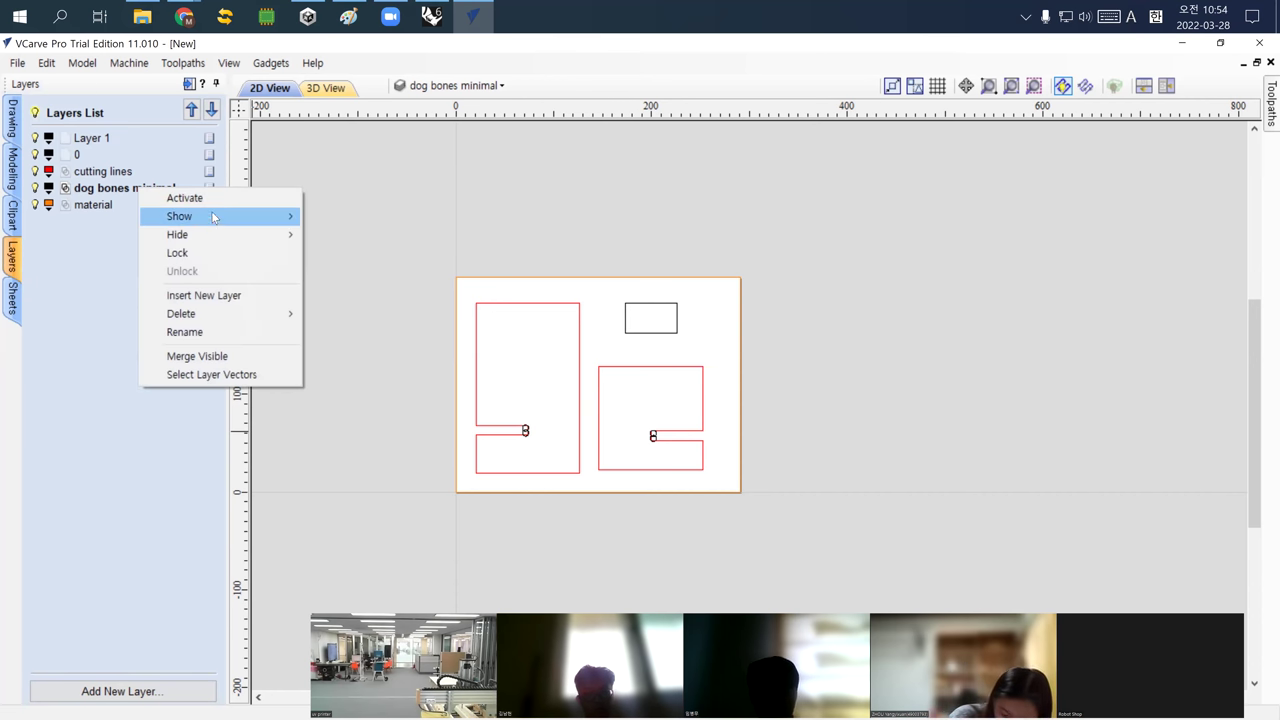
pyautogui.click(250, 377)
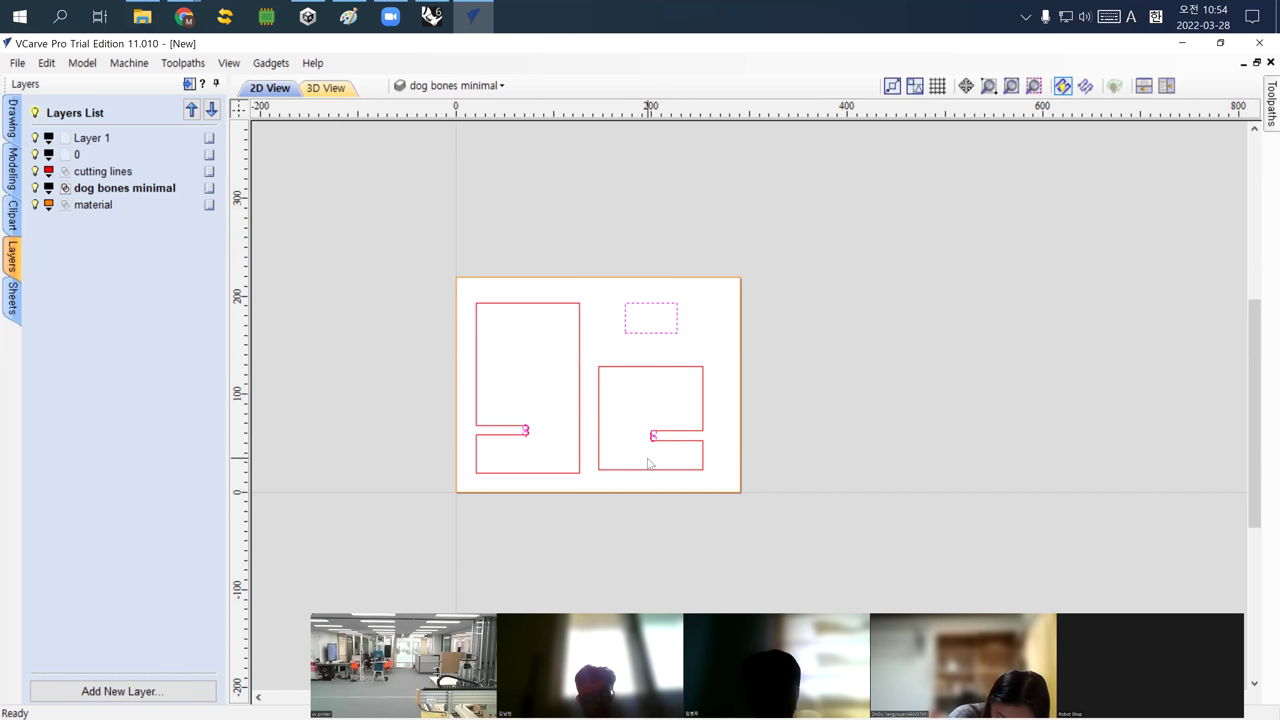
# Clear the current selection and delete the small rectangle above the shorter slotted part
pyautogui.click(698, 355)
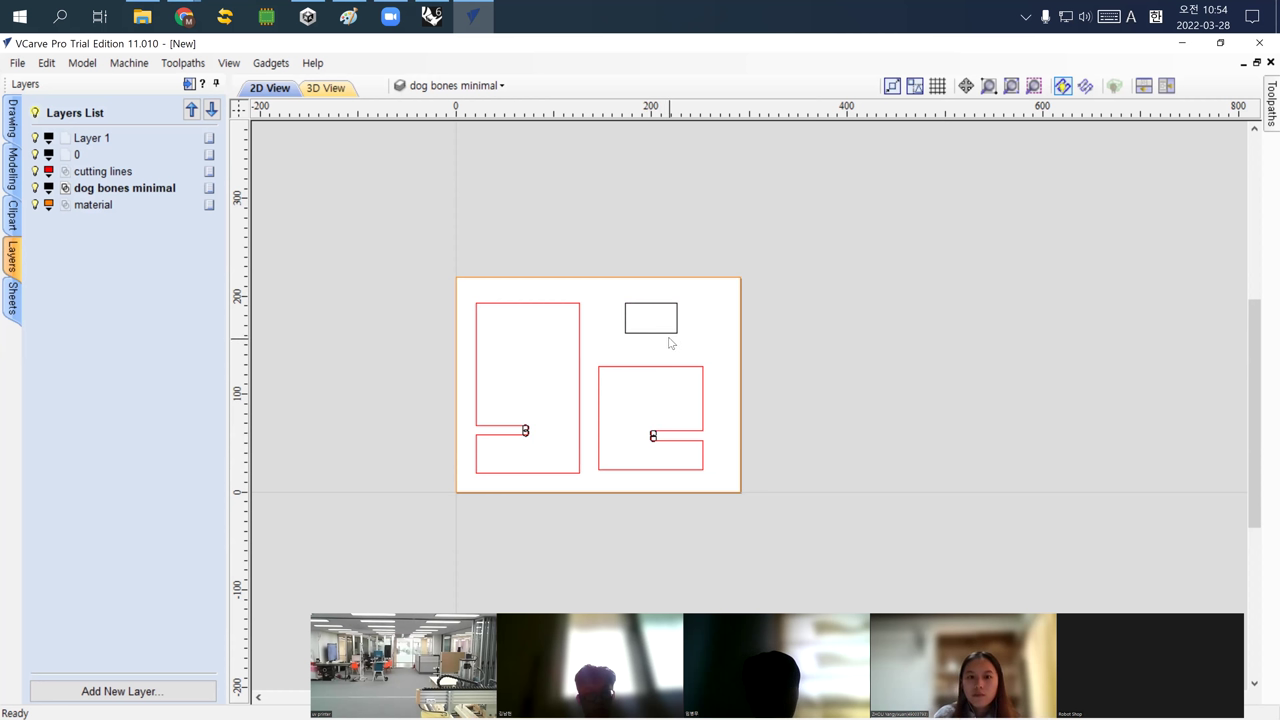
pyautogui.click(670, 339)
pyautogui.press('Delete')
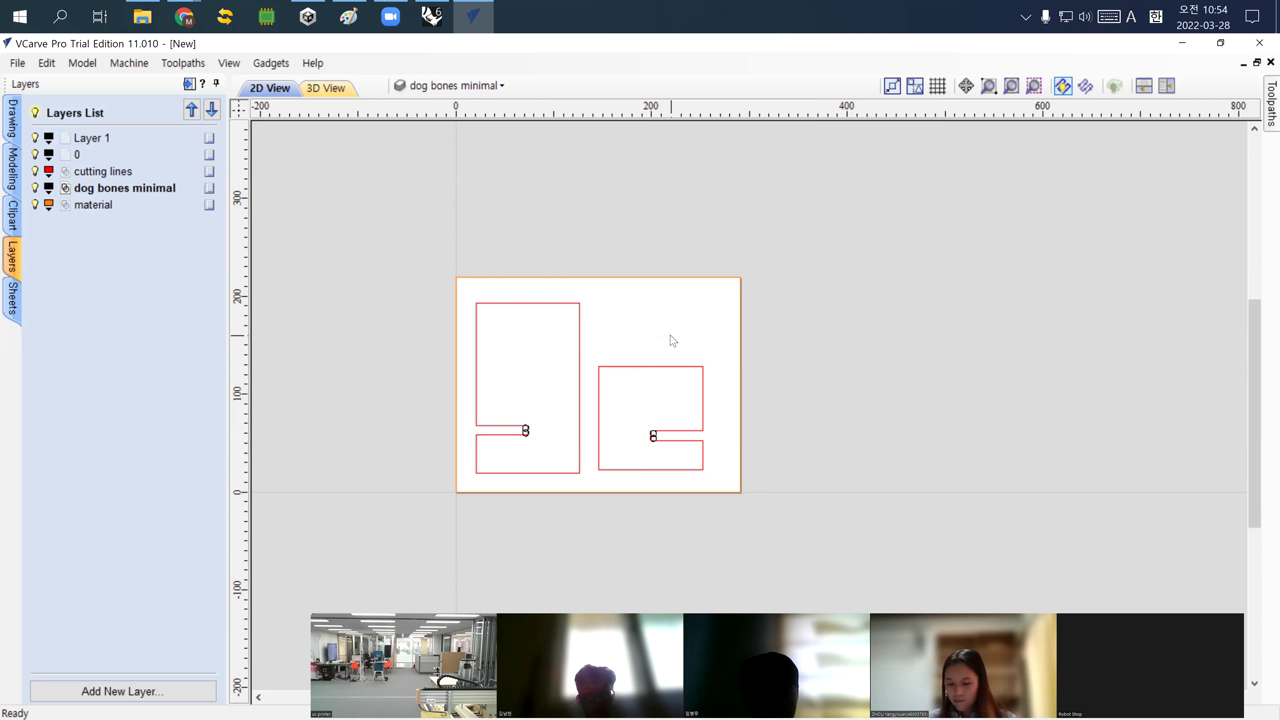
# Select all vectors on the dog bones minimal layer and keep the toolpath commands permanently displayed
pyautogui.rightClick(148, 192)
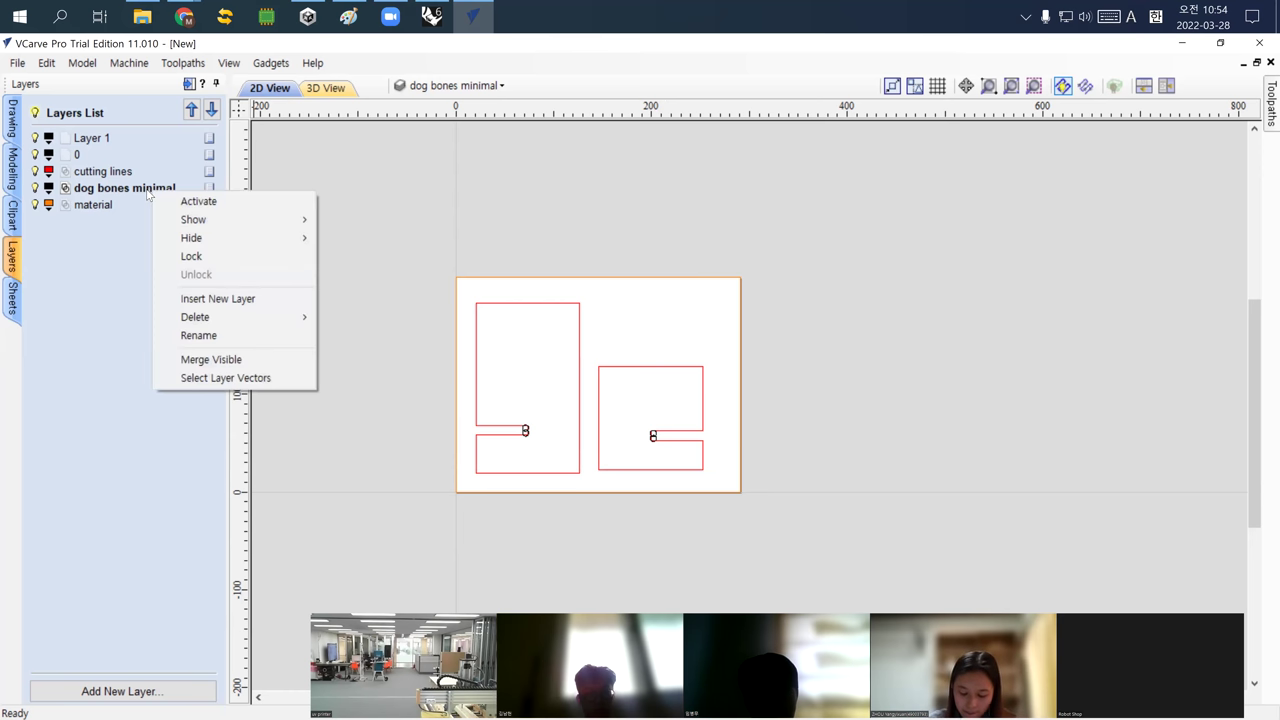
pyautogui.click(244, 378)
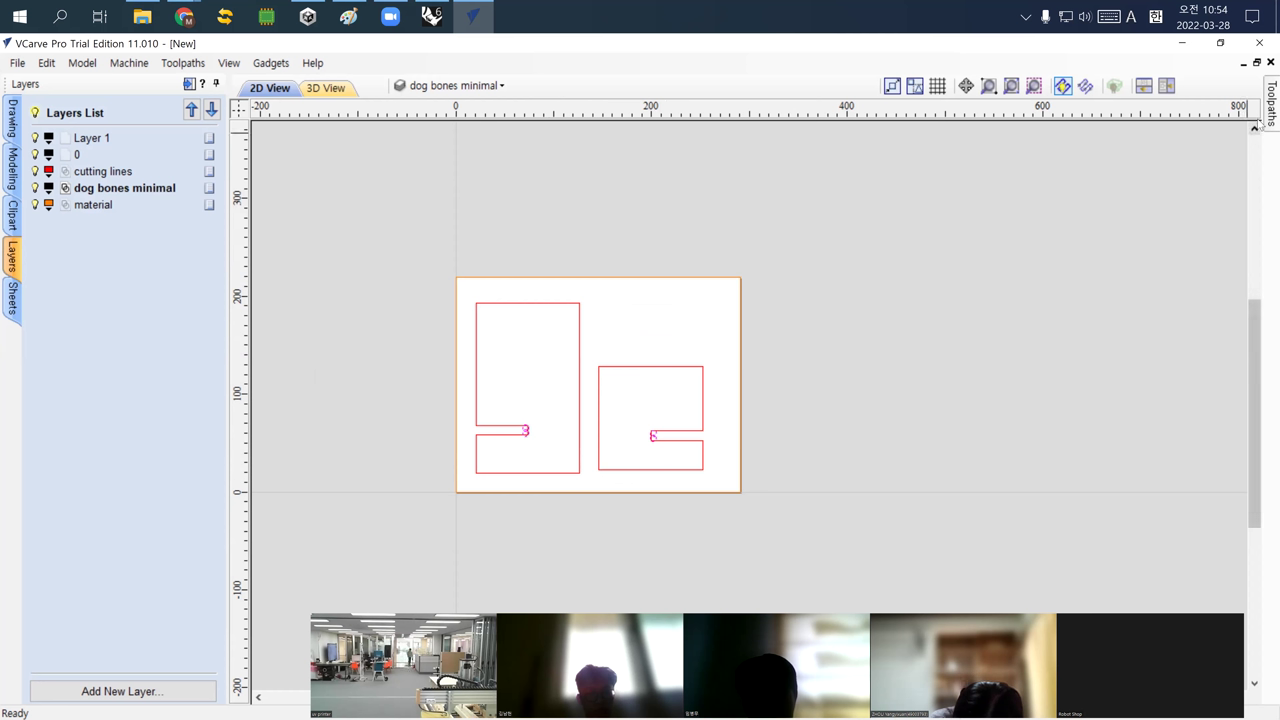
pyautogui.moveTo(1262, 112)
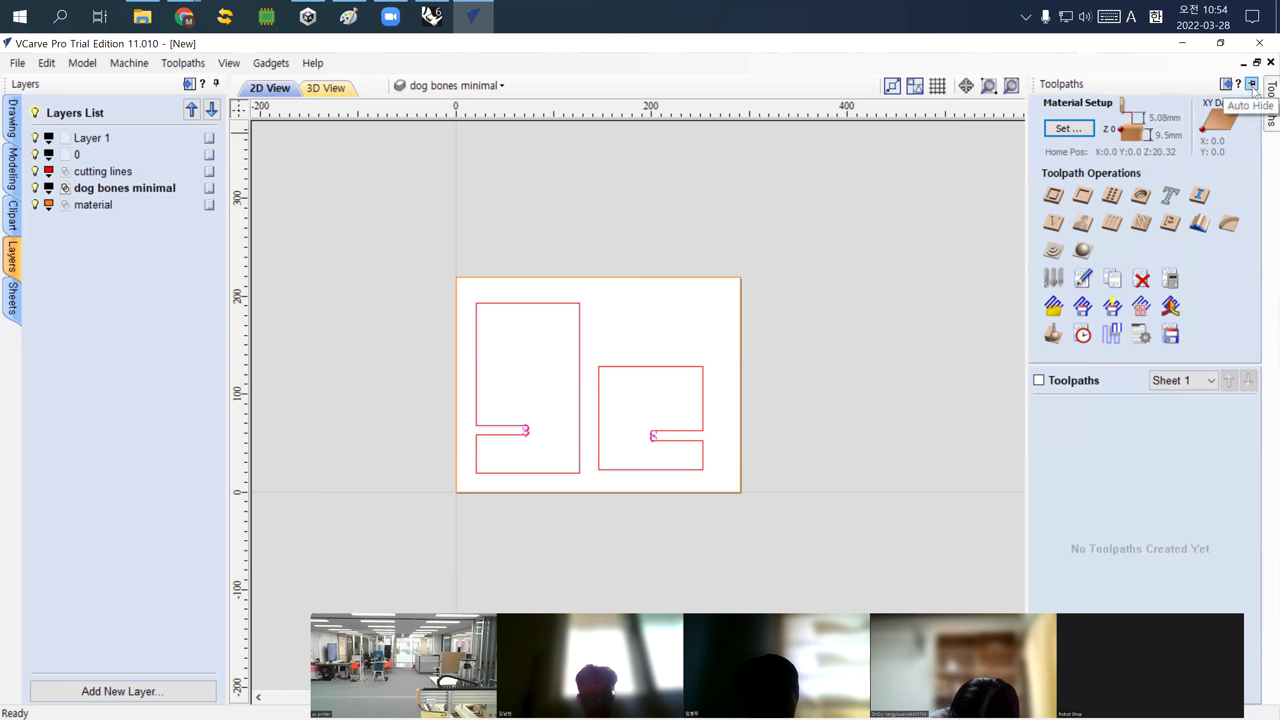
pyautogui.click(1252, 85)
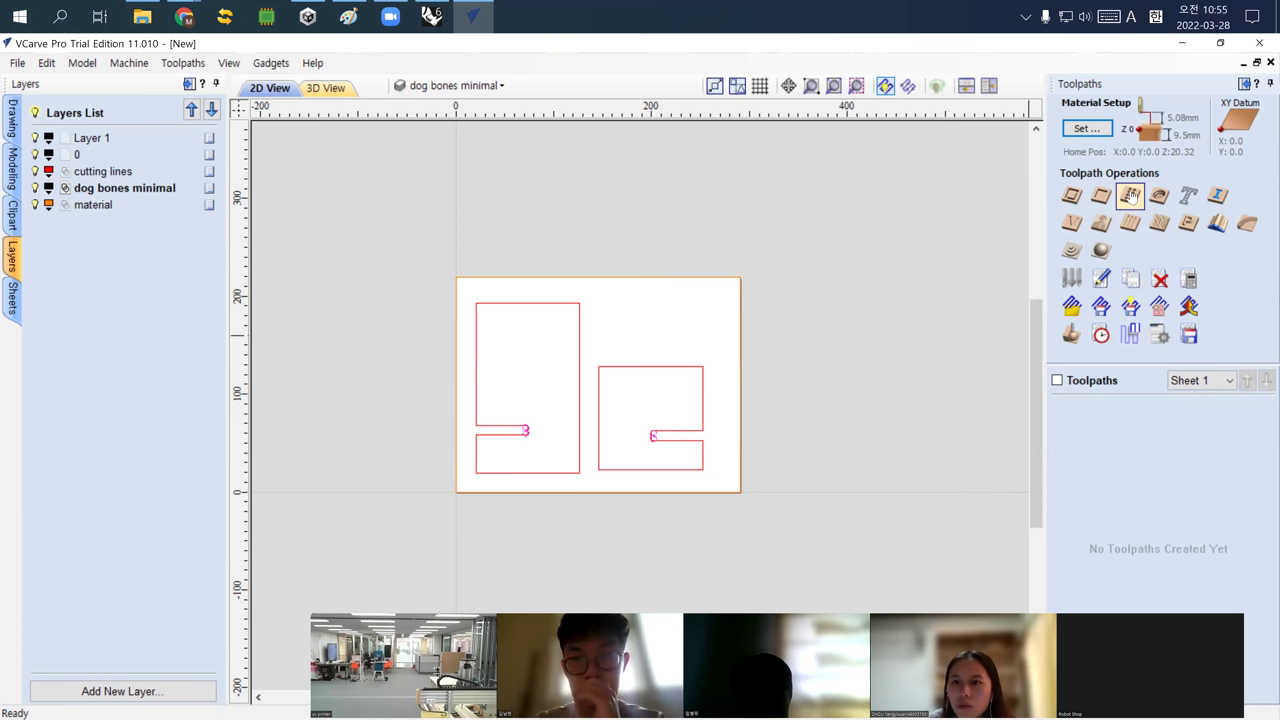
# Start a drilling toolpath for the selected dog-bone circles and assign the imperial End Mill (1/4") as its tool
pyautogui.click(1130, 195)
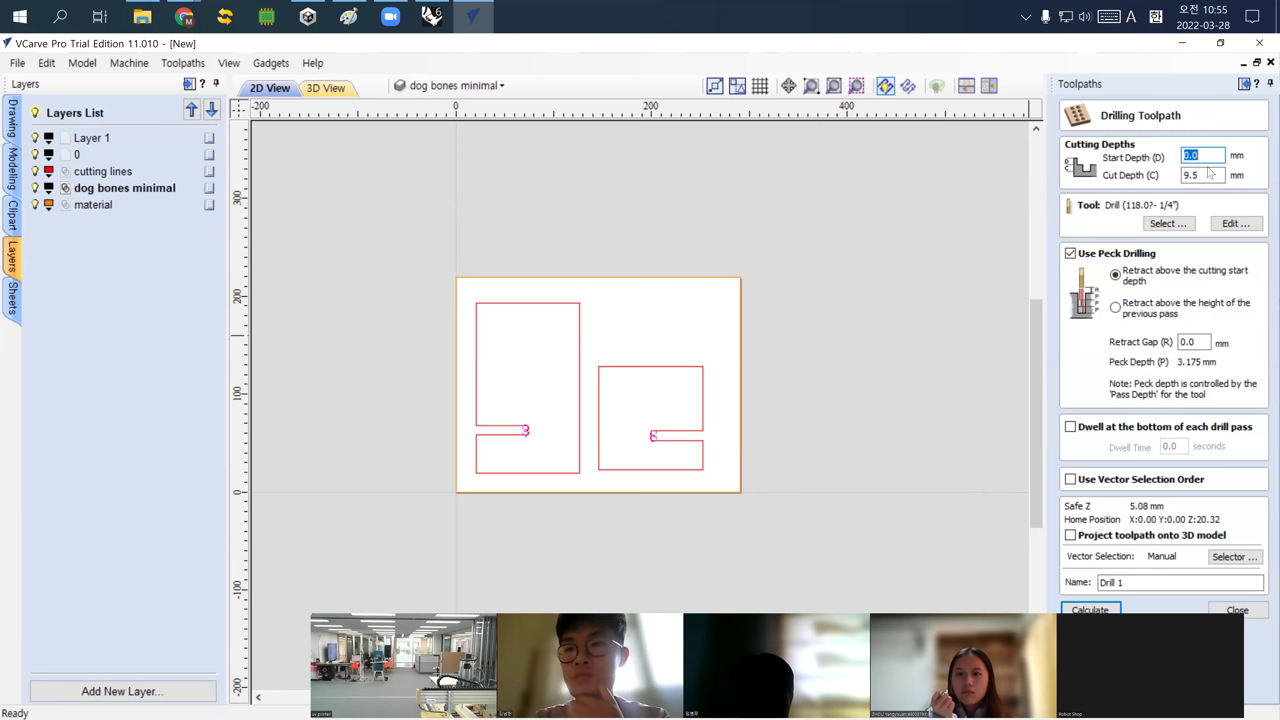
pyautogui.click(1166, 224)
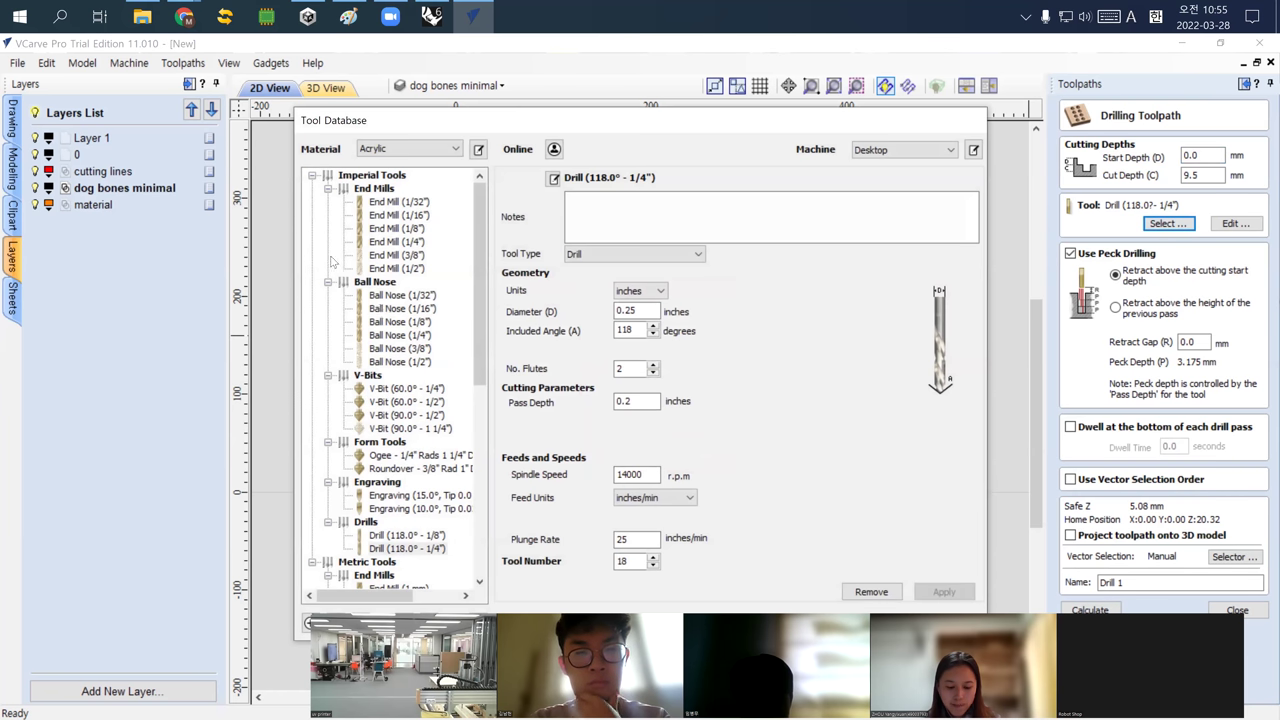
pyautogui.click(392, 242)
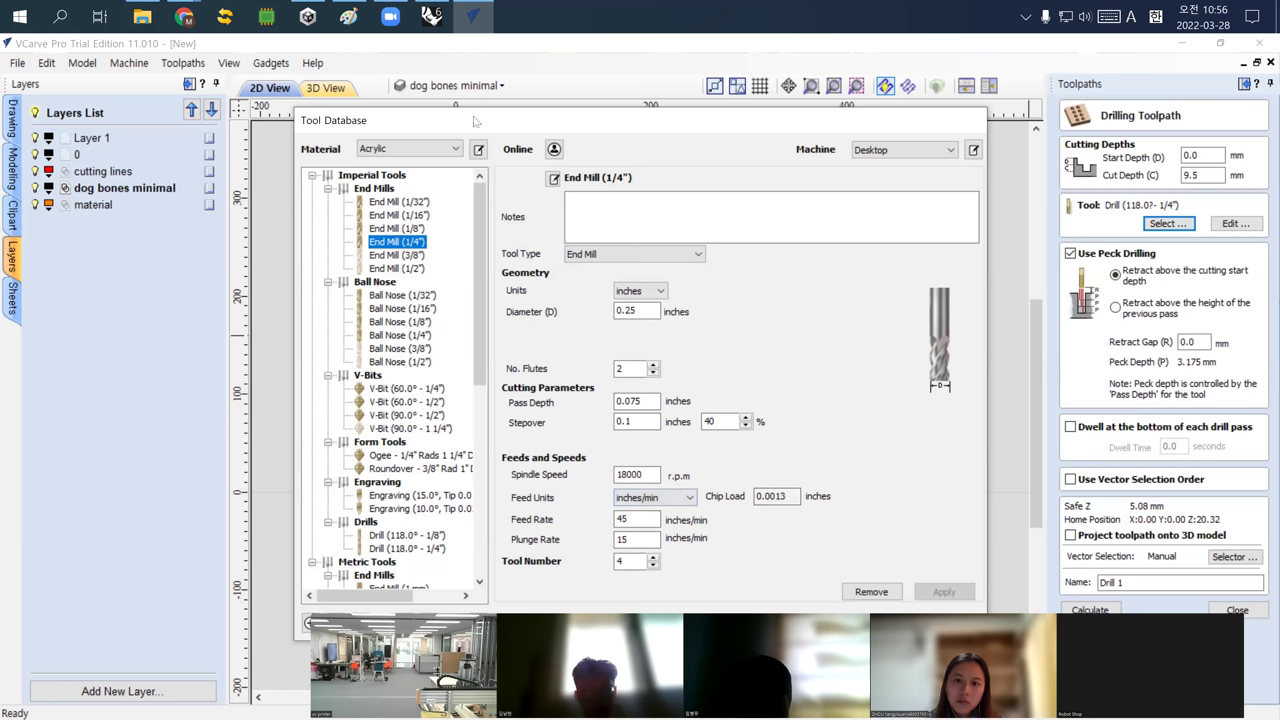
pyautogui.moveTo(433, 127); pyautogui.dragTo(268, 106)
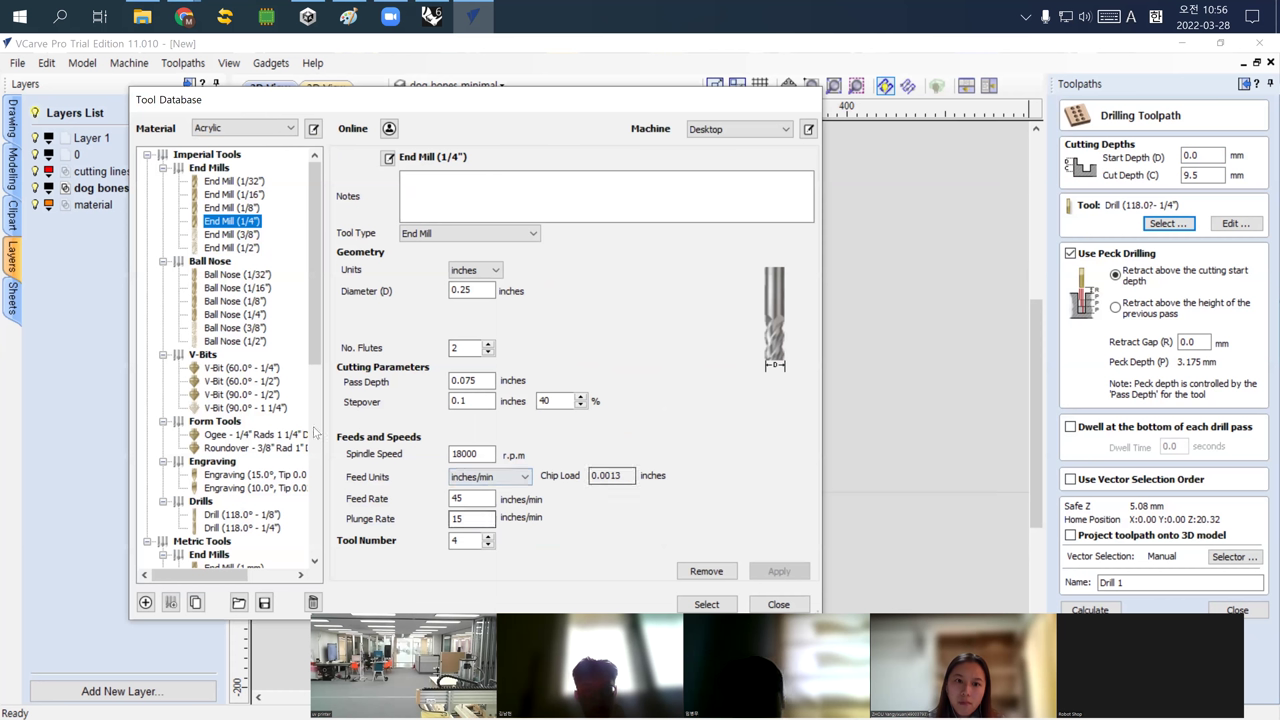
pyautogui.click(707, 605)
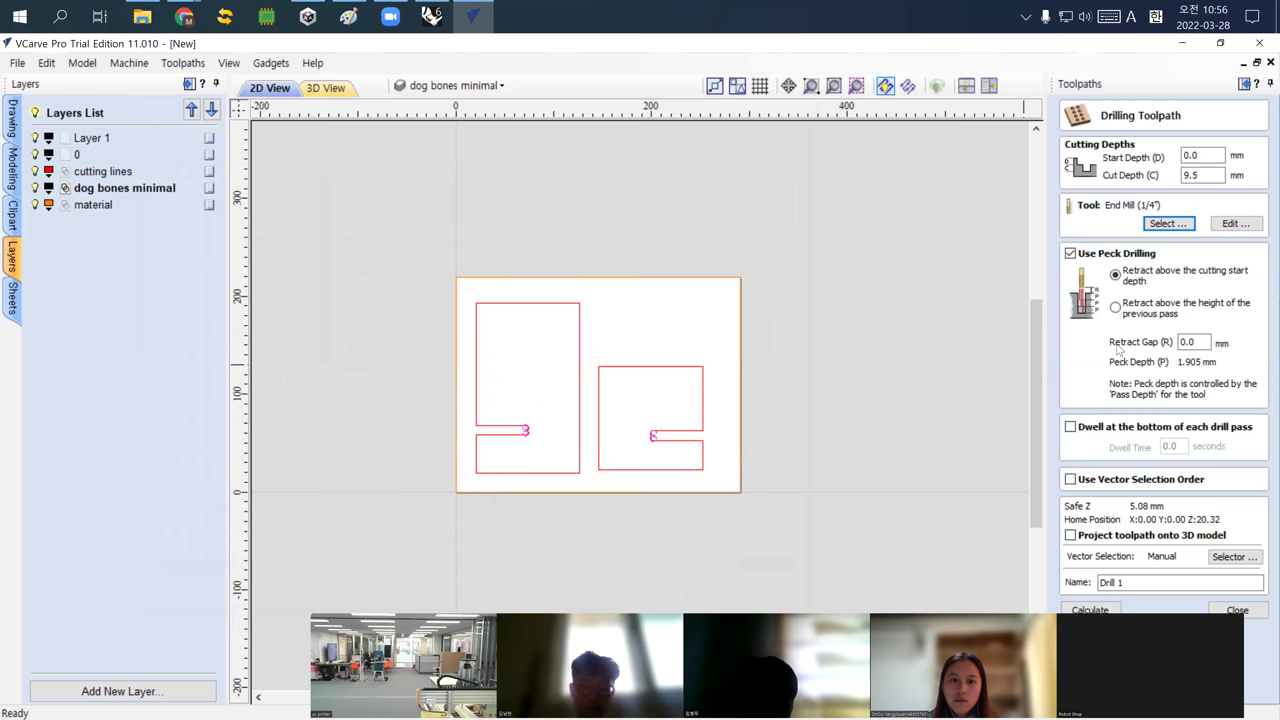
# Keep peck drilling enabled, name the drilling toolpath 01 dogbones and calculate it
pyautogui.click(1108, 258)
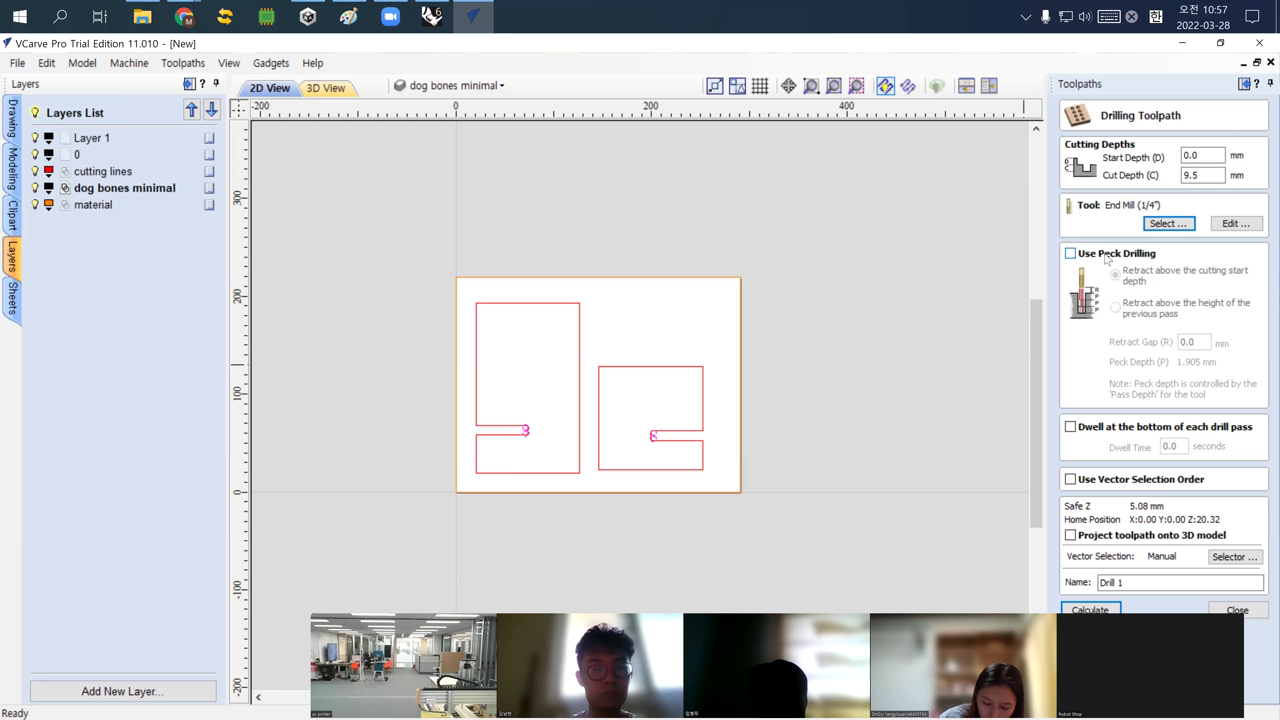
pyautogui.click(1115, 256)
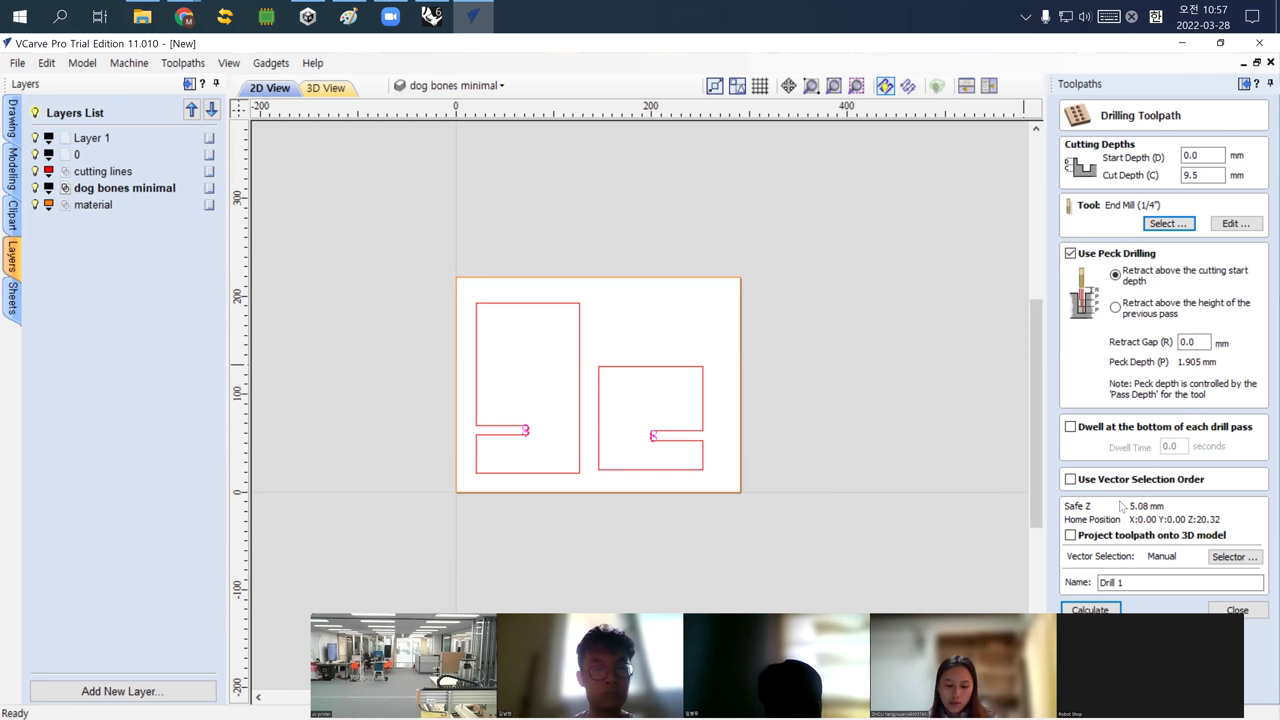
pyautogui.click(1150, 578)
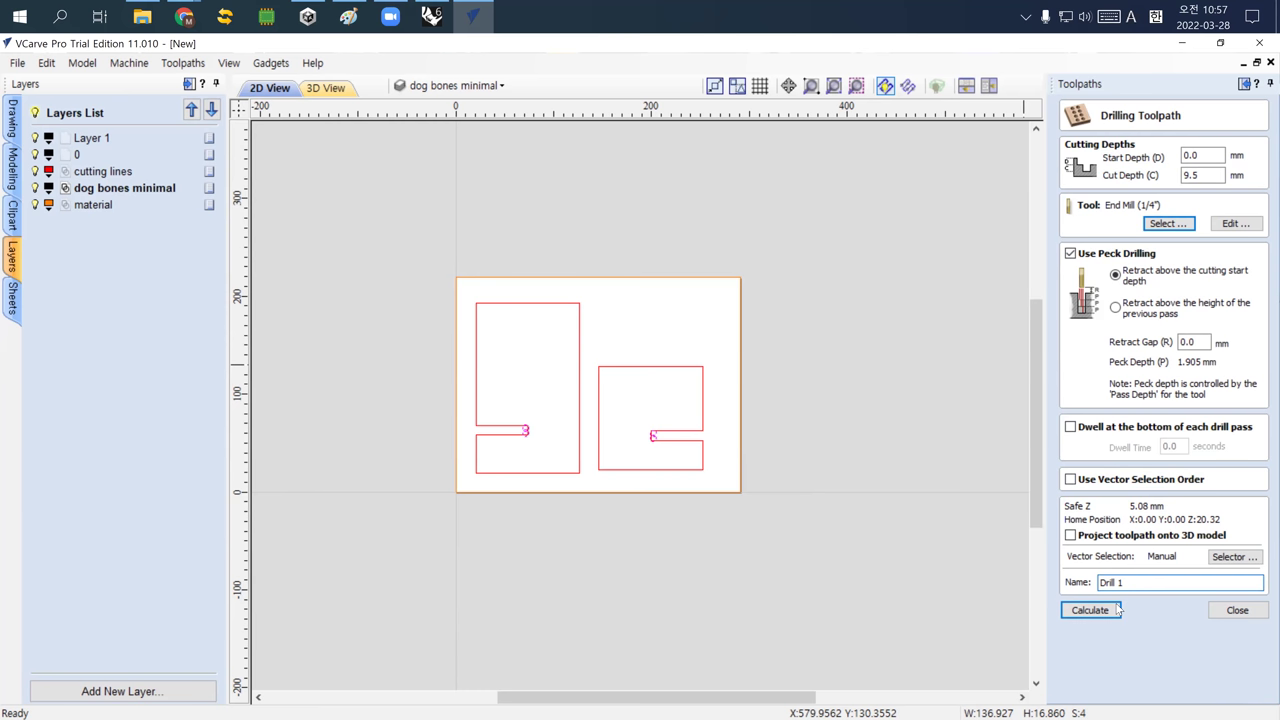
pyautogui.click(1090, 612)
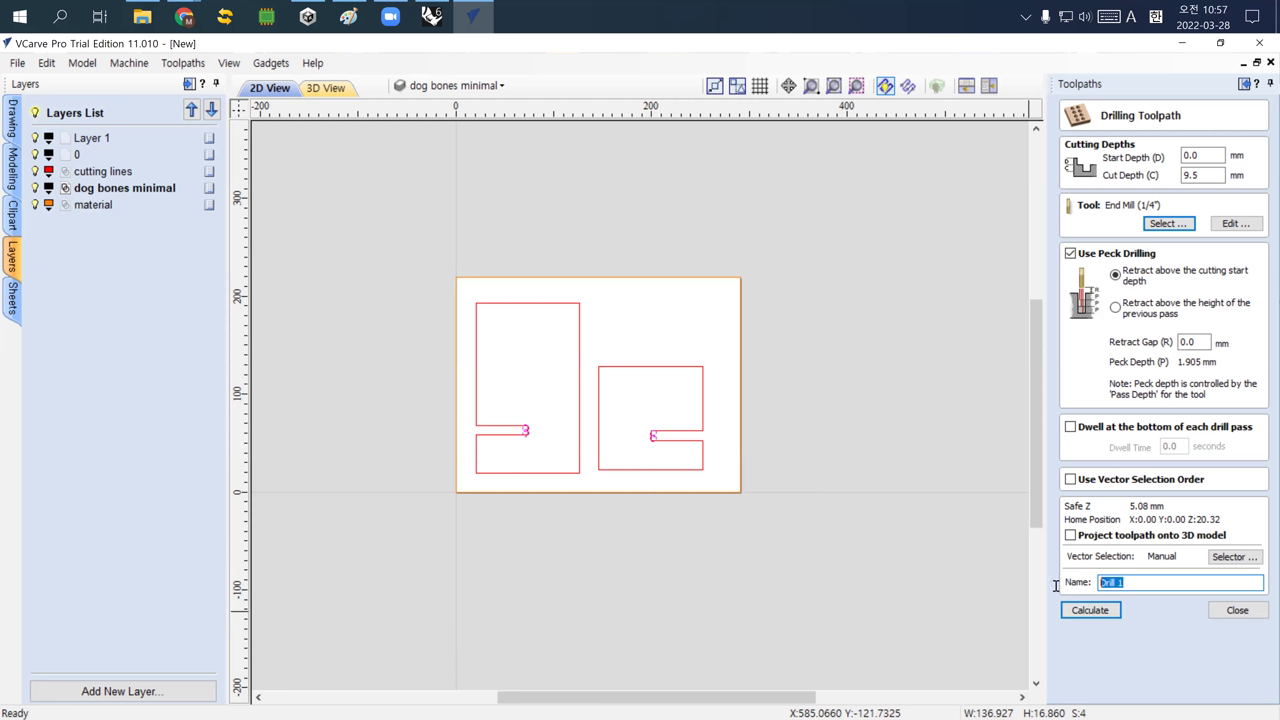
pyautogui.write('01')
pyautogui.click(1106, 616)
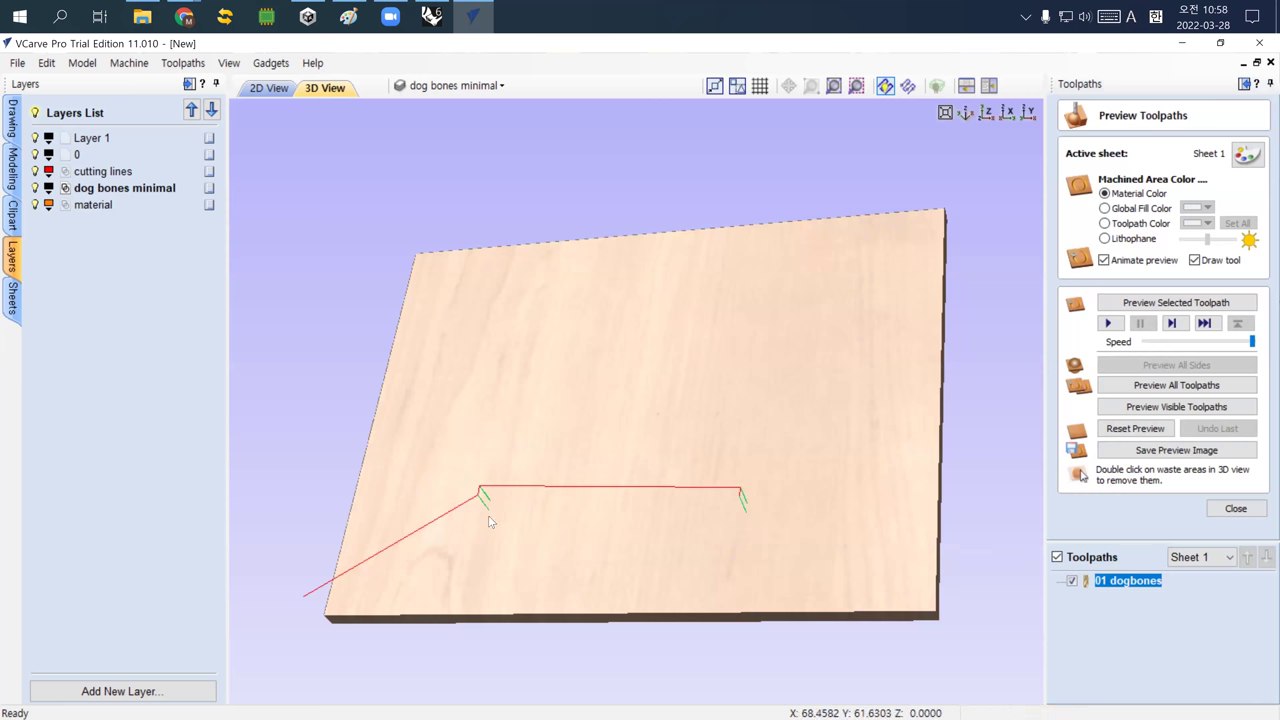
# Reduce the preview speed to about a third and simulate the 01 dogbones toolpath on the 3D material
pyautogui.scroll(5, 490, 520)
pyautogui.scroll(-5, 500, 516)
pyautogui.moveTo(504, 540); pyautogui.dragTo(445, 470)
pyautogui.scroll(5, 432, 502)
pyautogui.scroll(-5, 588, 550)
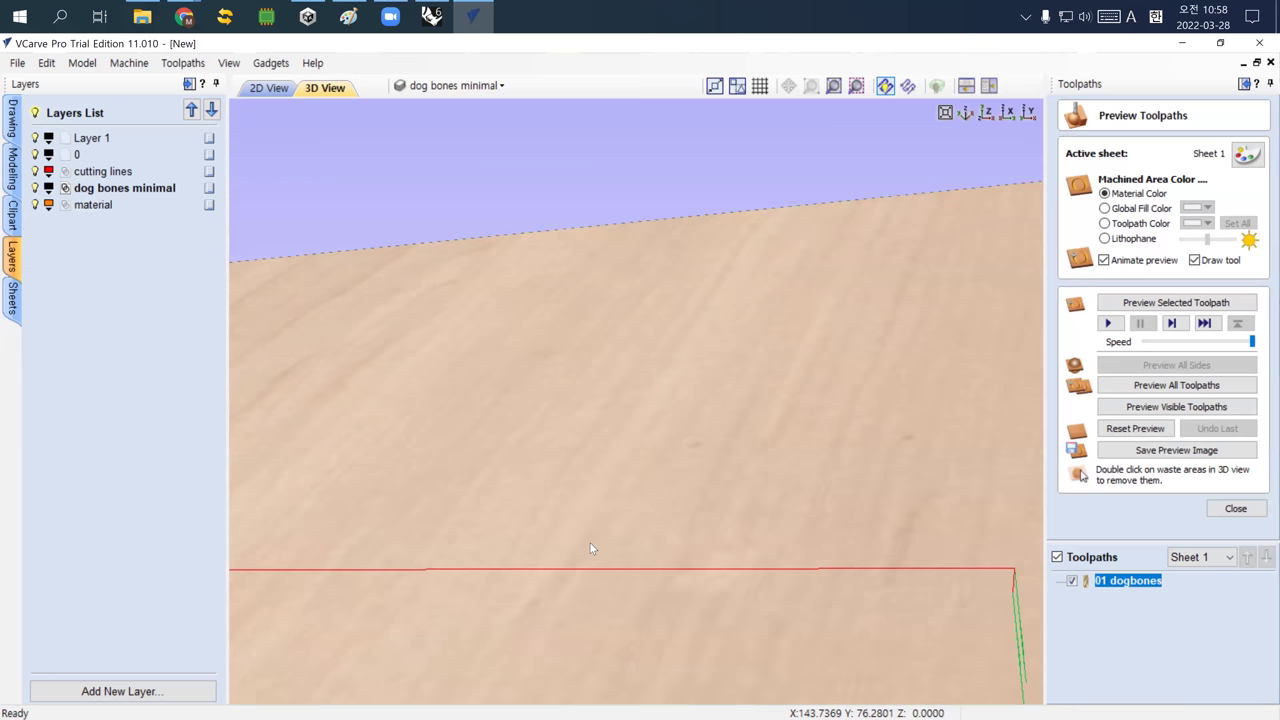
pyautogui.moveTo(492, 495); pyautogui.dragTo(445, 535)
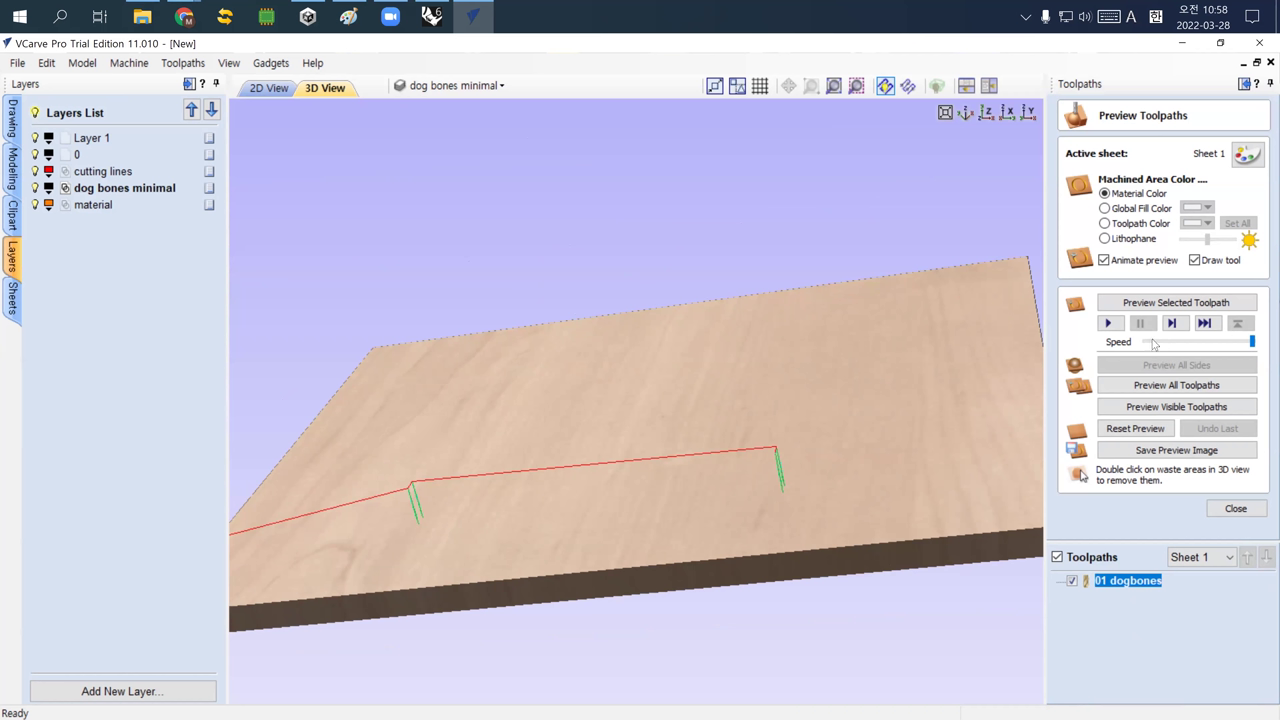
pyautogui.moveTo(1244, 345); pyautogui.dragTo(1183, 345)
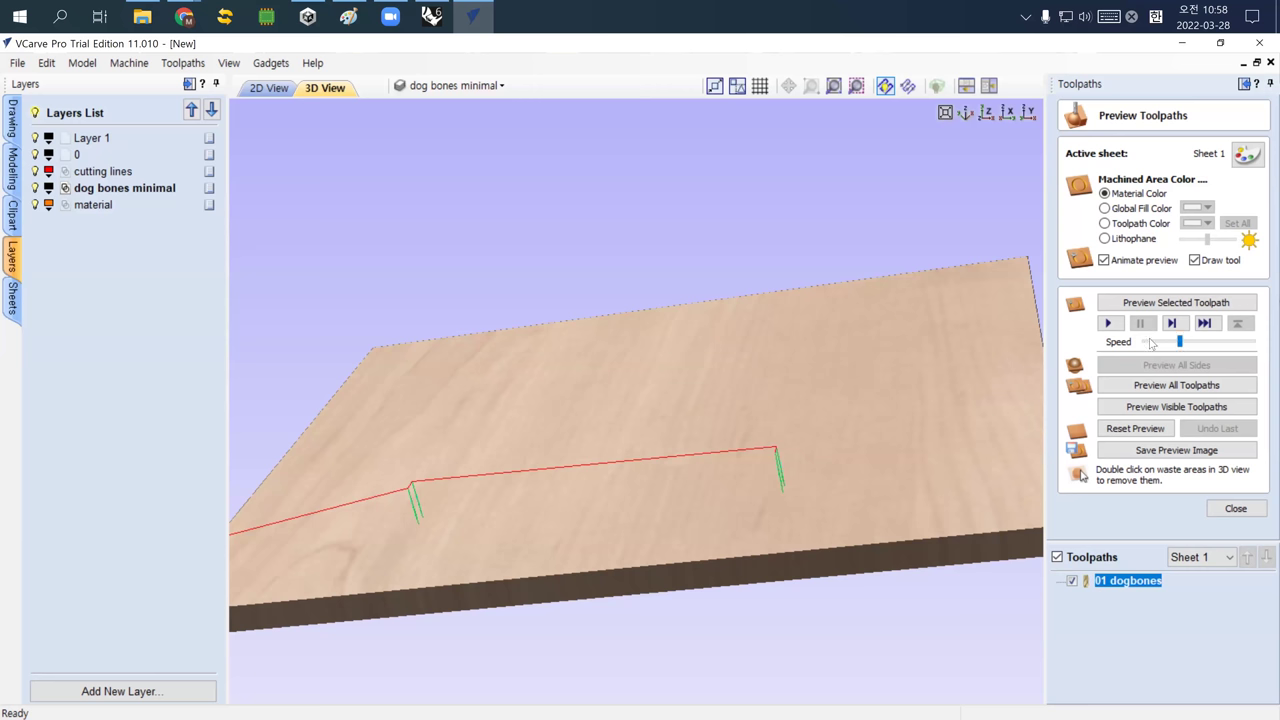
pyautogui.click(1111, 323)
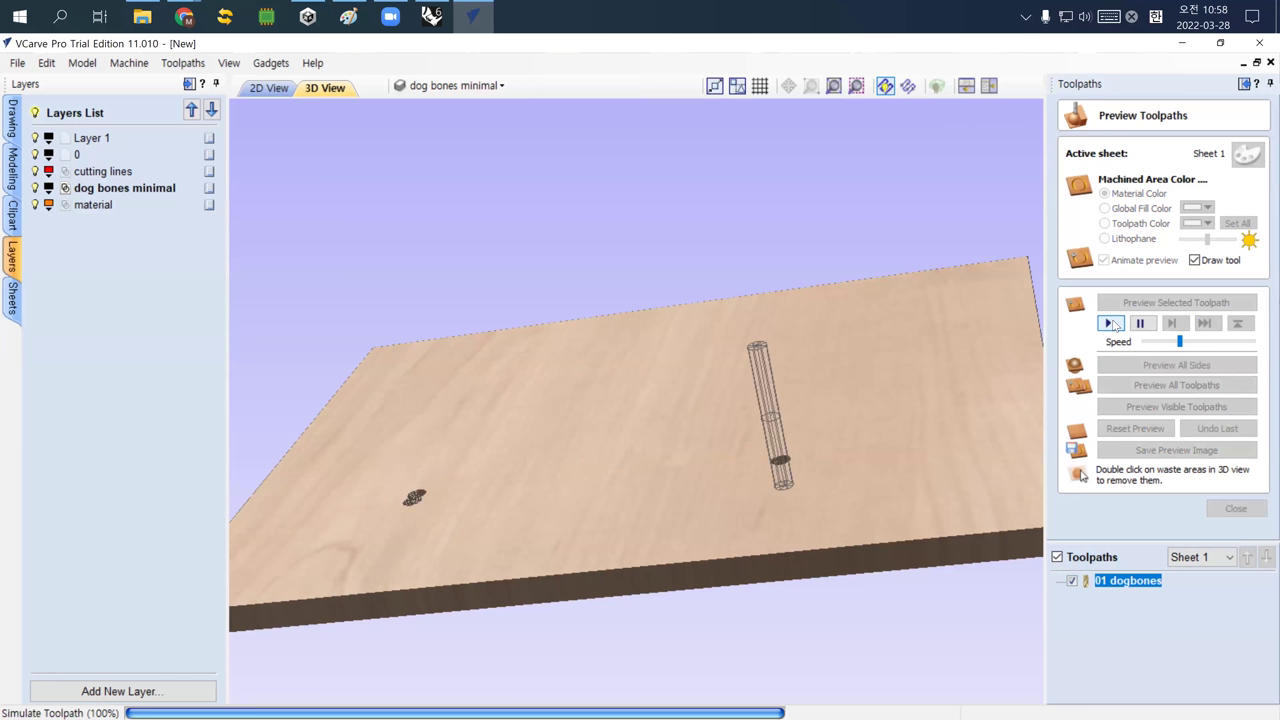
pyautogui.moveTo(946, 358); pyautogui.dragTo(438, 478)
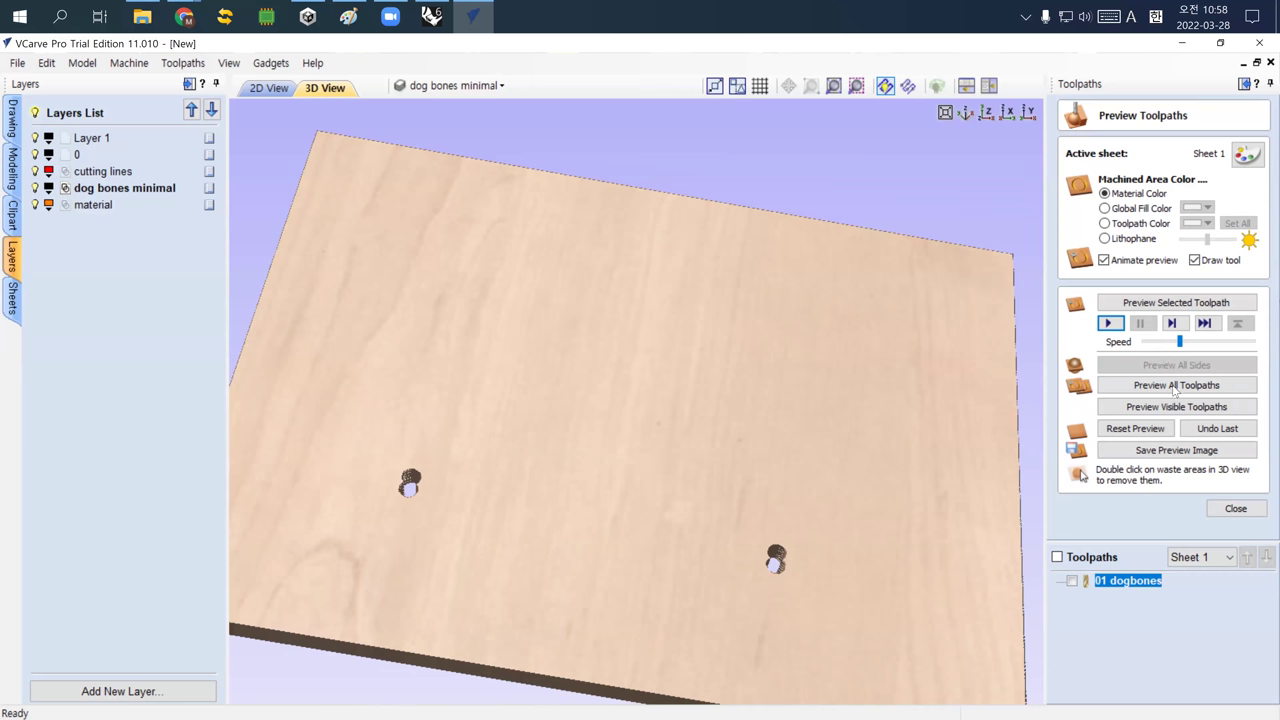
# Reset the preview, rerun the 01 dogbones simulation at an even slower speed and close the preview
pyautogui.click(1138, 429)
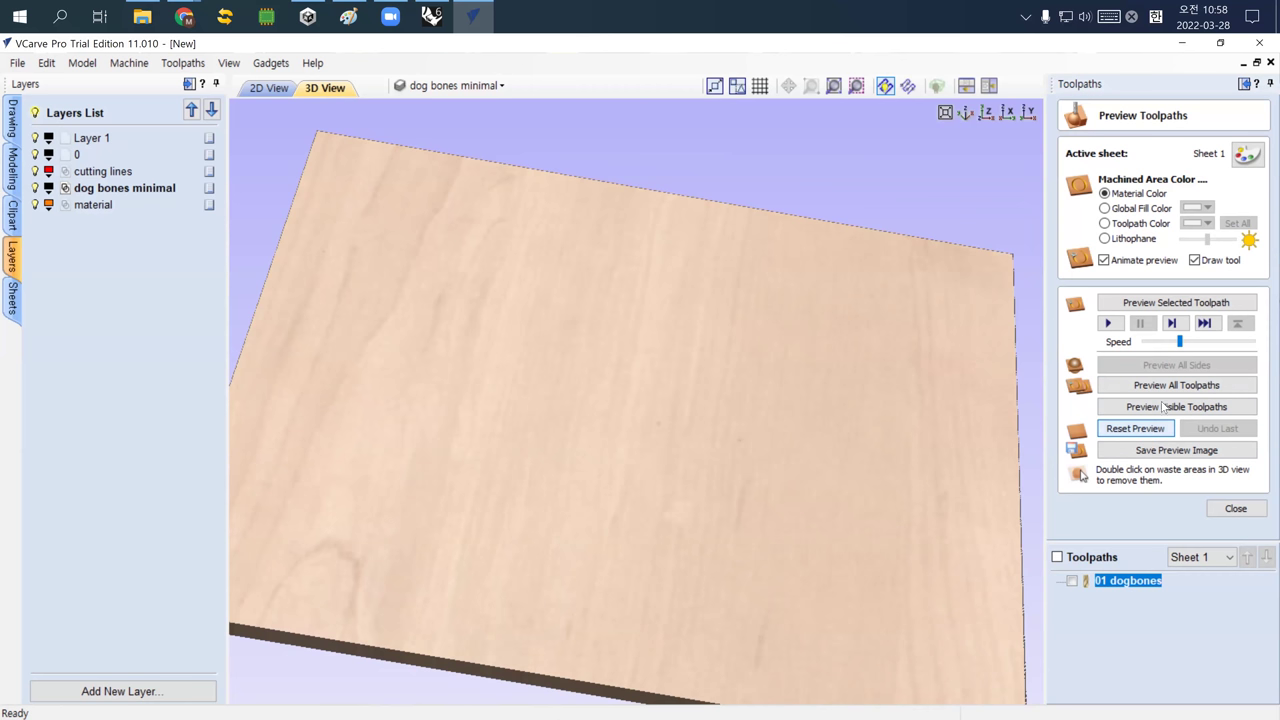
pyautogui.moveTo(1181, 341); pyautogui.dragTo(1155, 341)
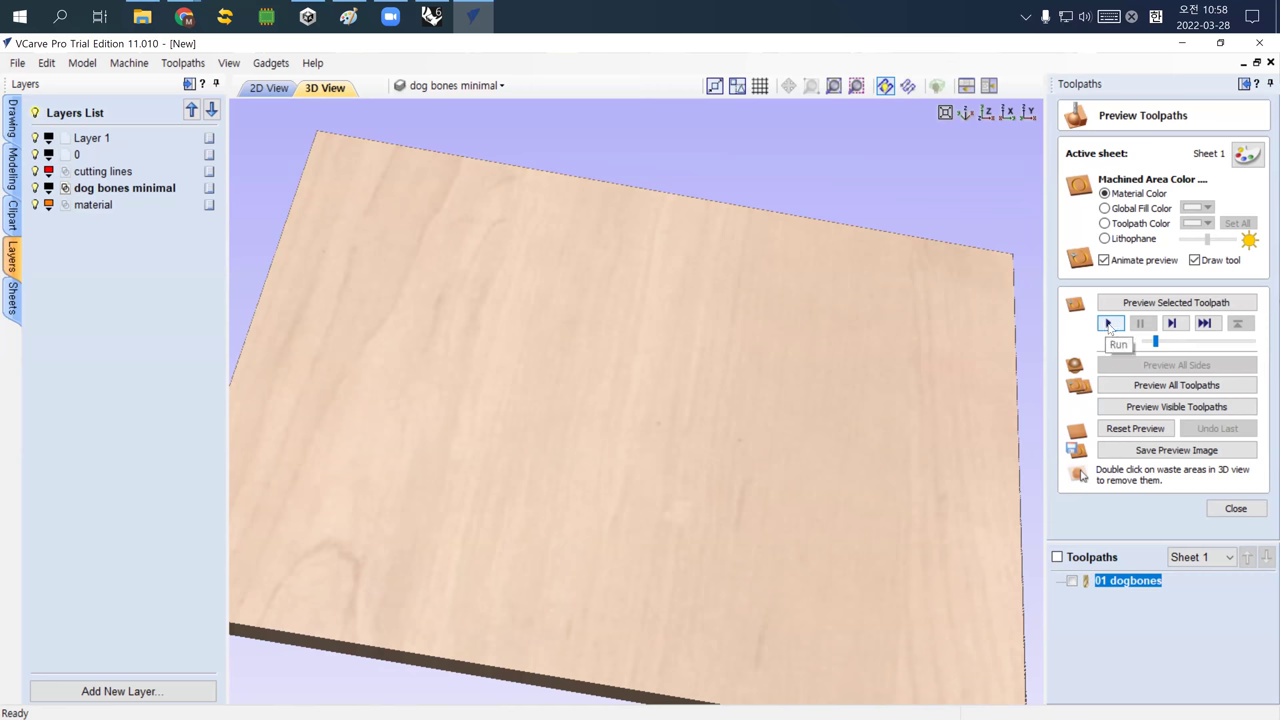
pyautogui.click(1108, 324)
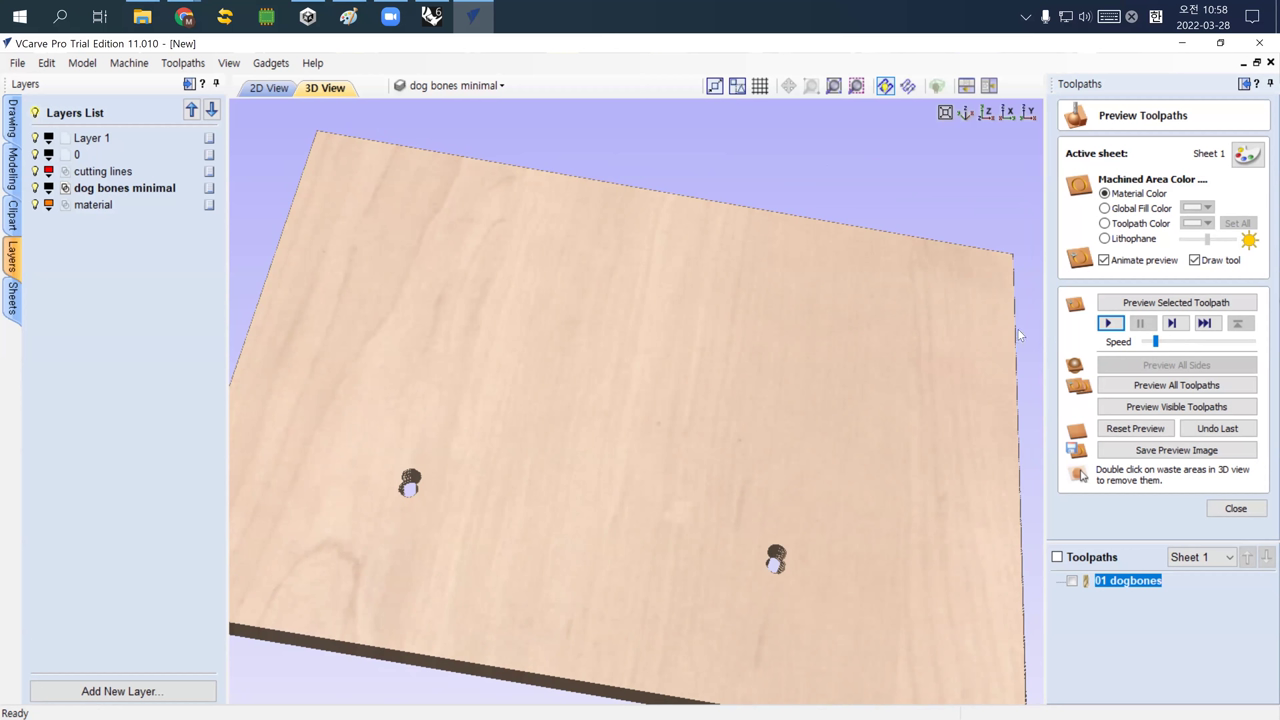
pyautogui.click(1236, 510)
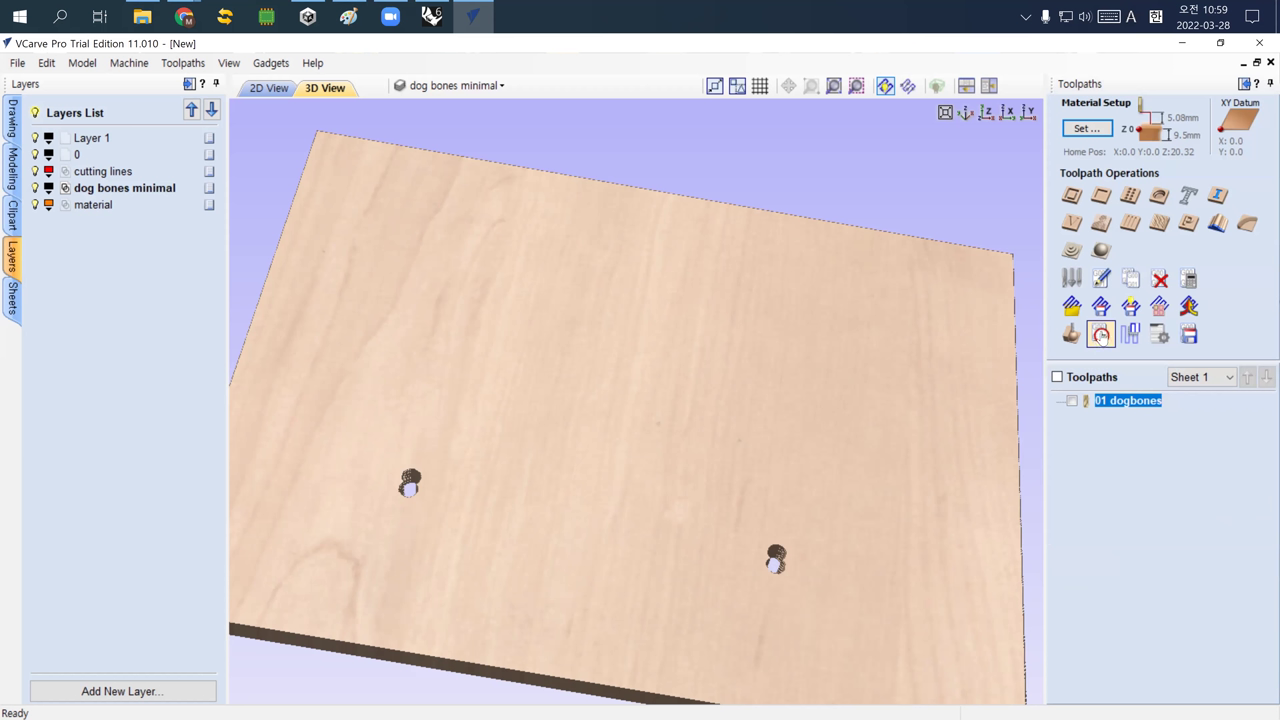
# Check the estimated machining time of the 01 dogbones toolpath and return to the 2D view
pyautogui.click(1100, 335)
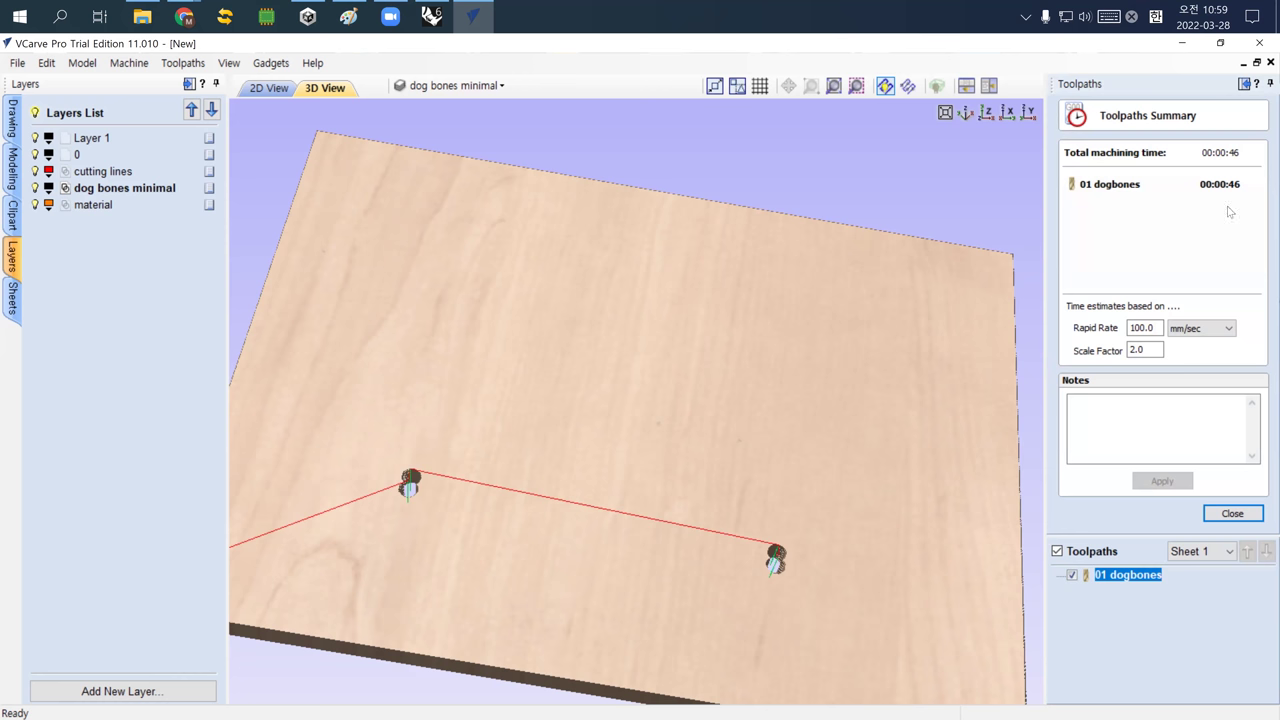
pyautogui.click(1236, 513)
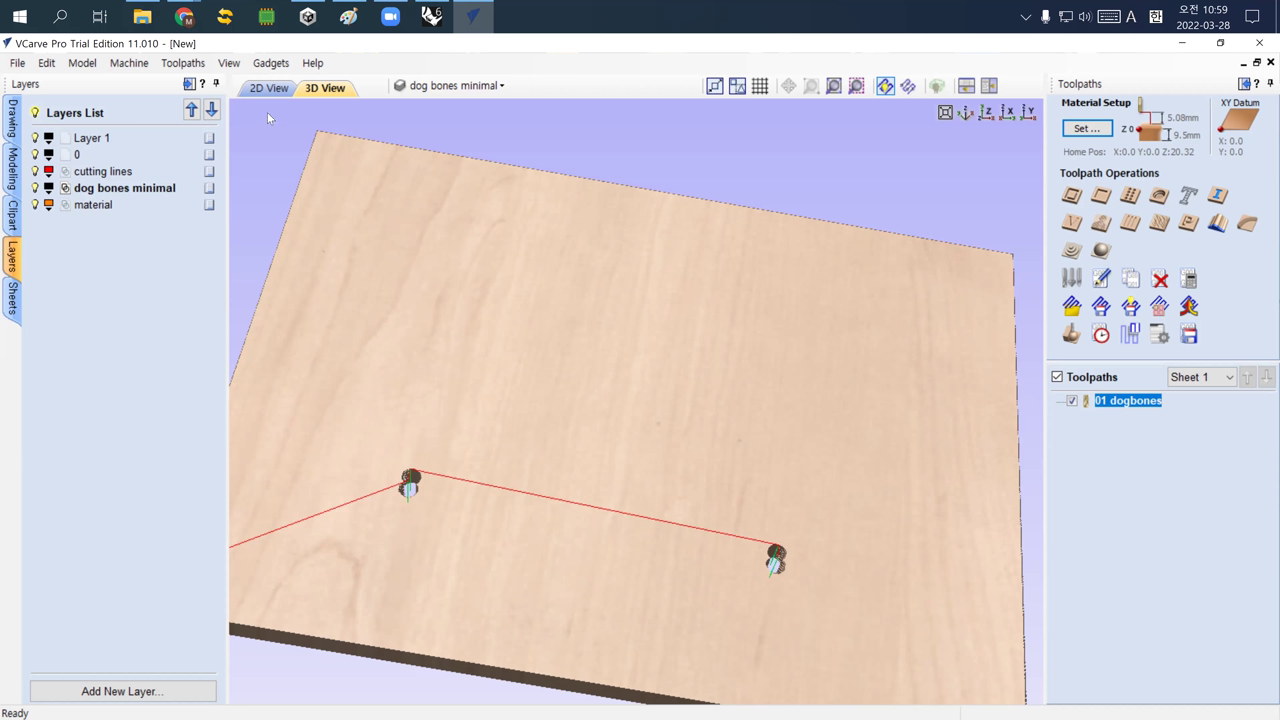
pyautogui.press('F2')
pyautogui.press('F2')
pyautogui.press('F3')
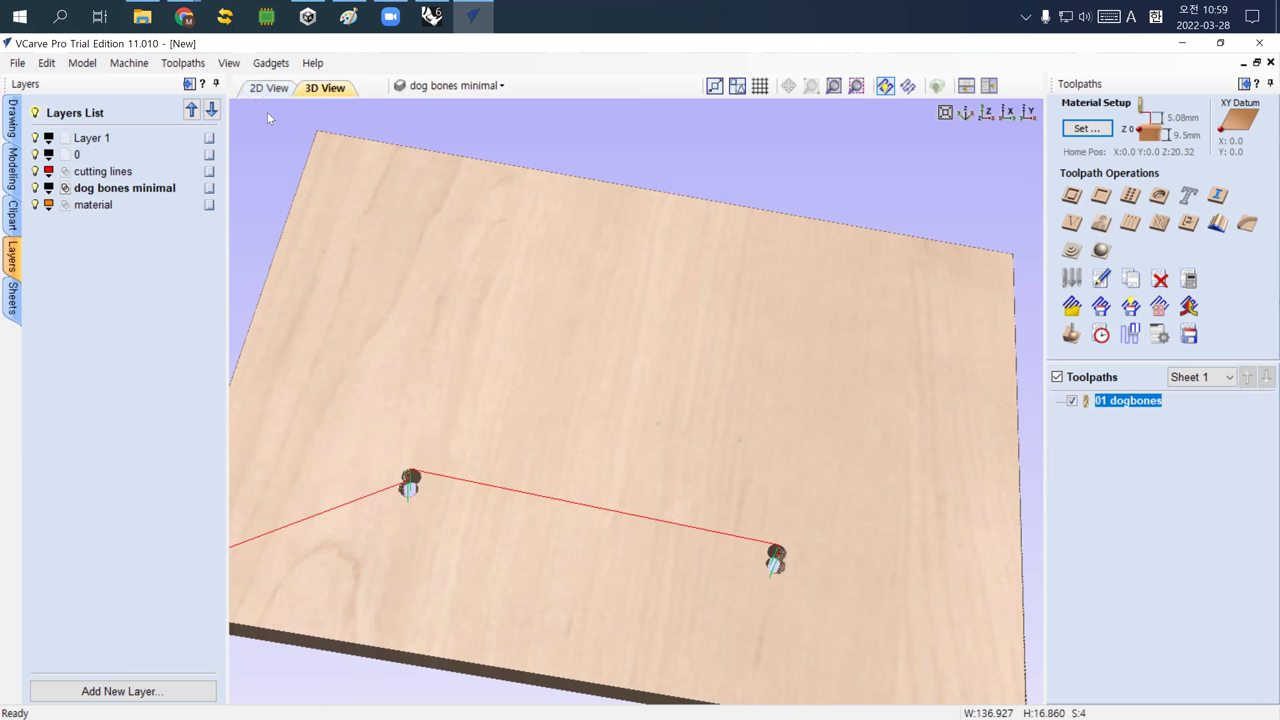
pyautogui.press('F2')
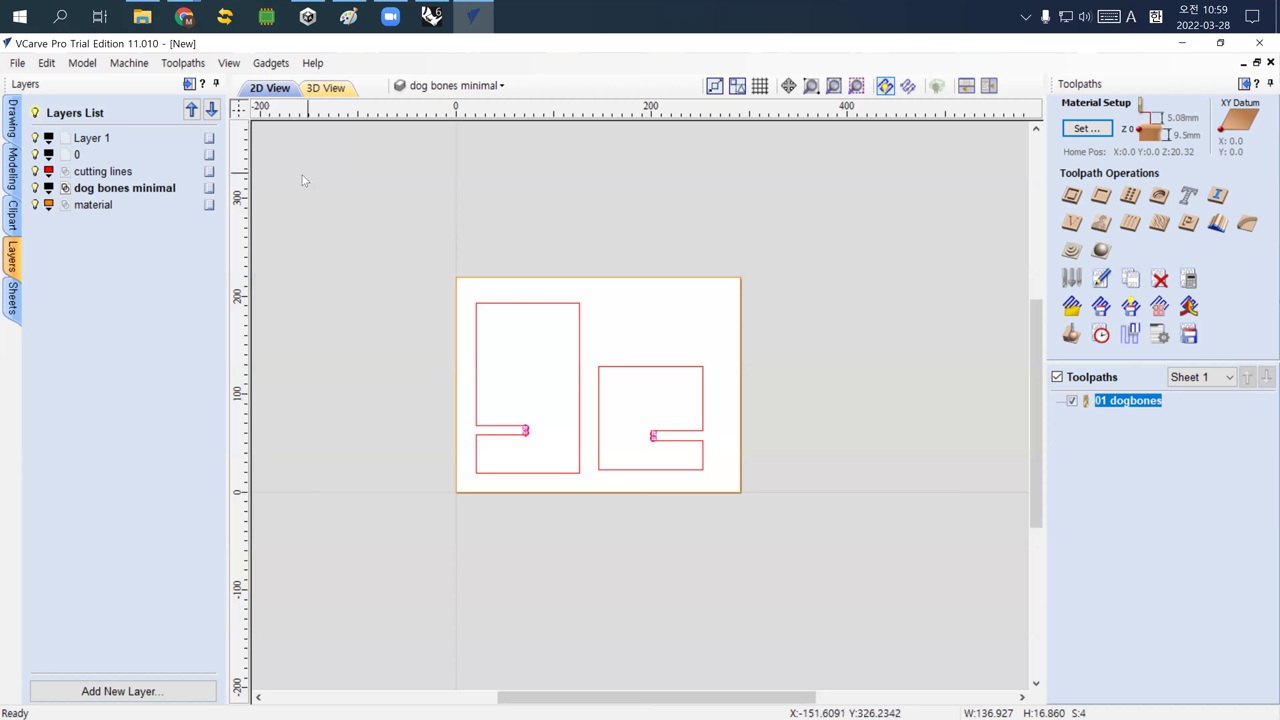
# Make cutting lines the active layer and select all vectors on it
pyautogui.click(105, 172)
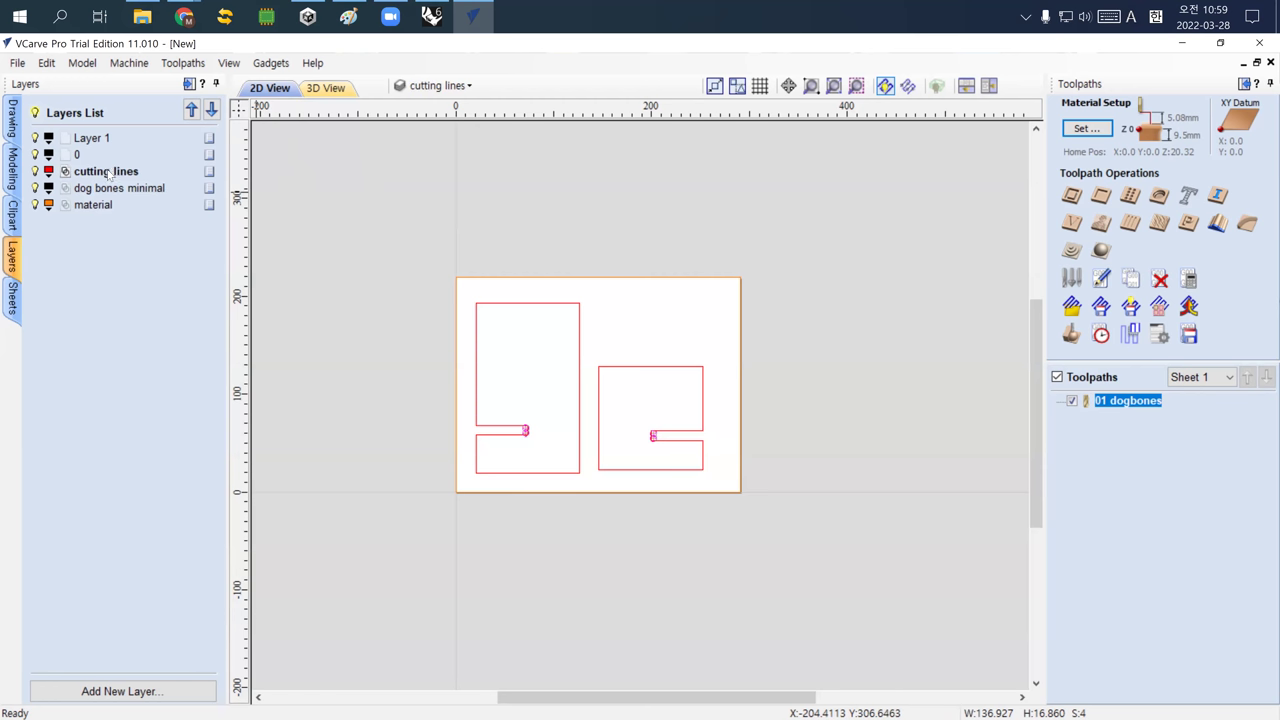
pyautogui.rightClick(110, 174)
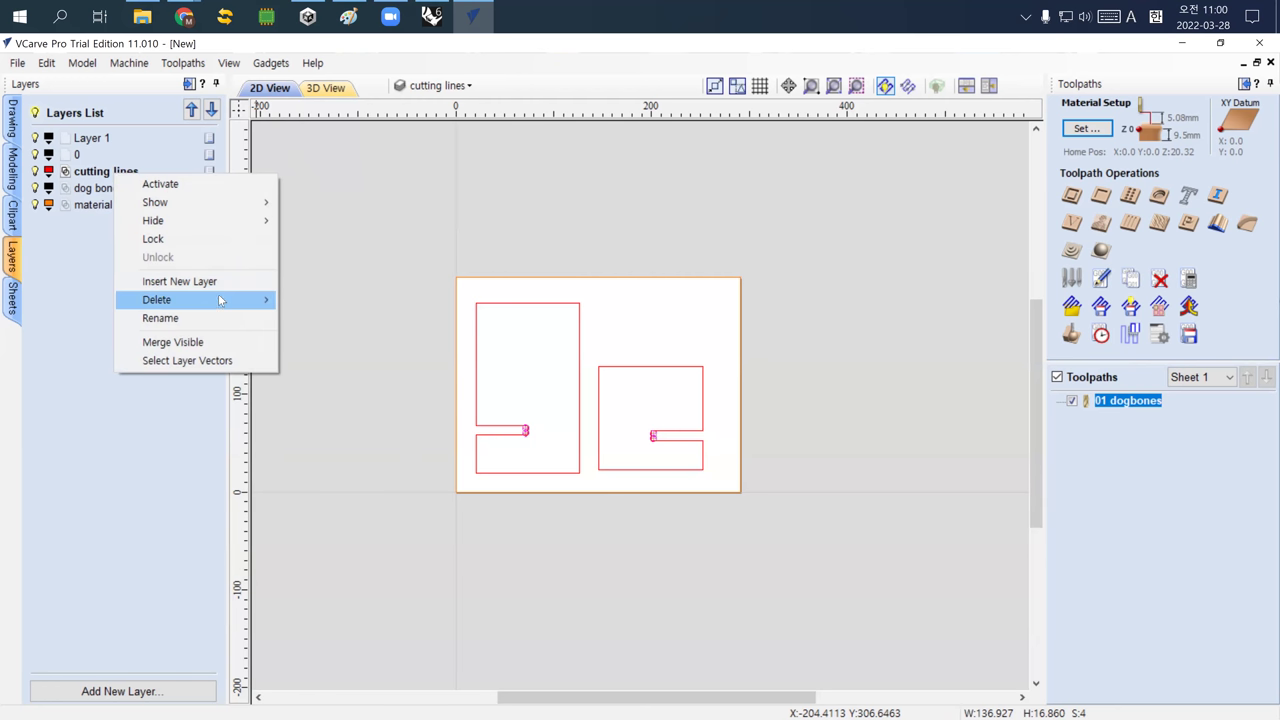
pyautogui.click(193, 364)
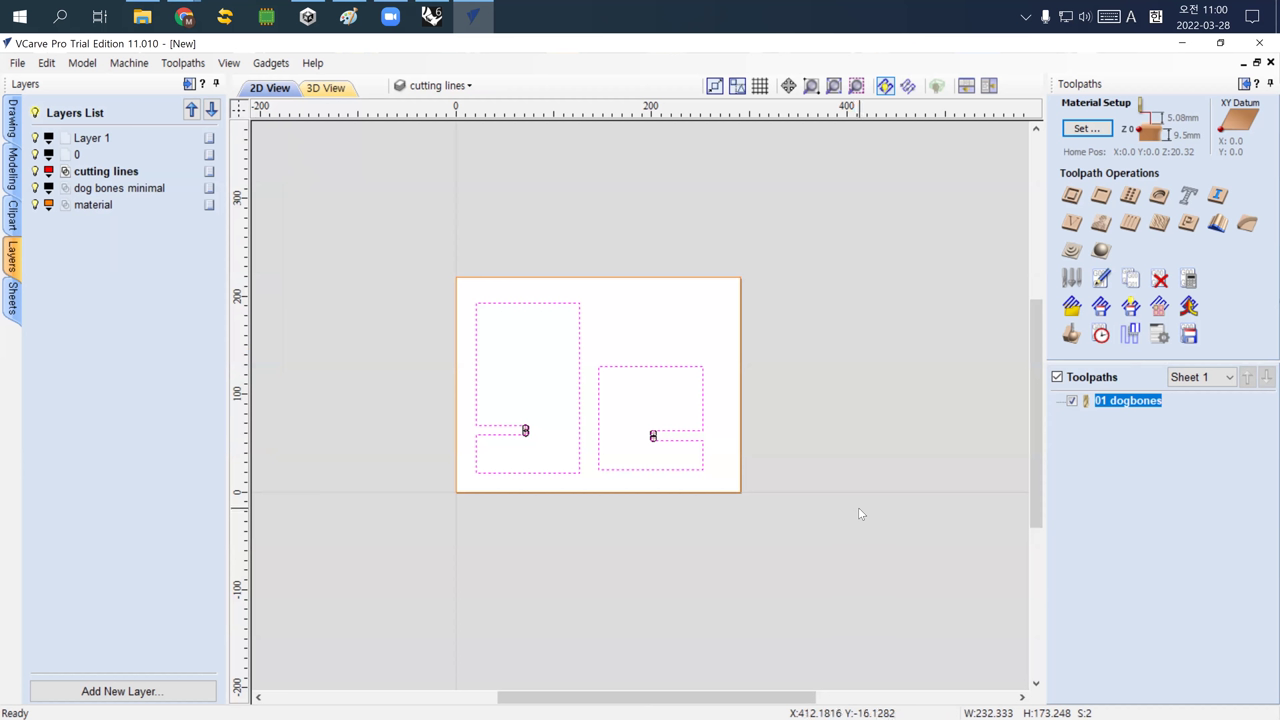
# Start a 2D profile toolpath for the selected part outlines and assign the imperial End Mill (1/4") as its tool
pyautogui.click(1071, 196)
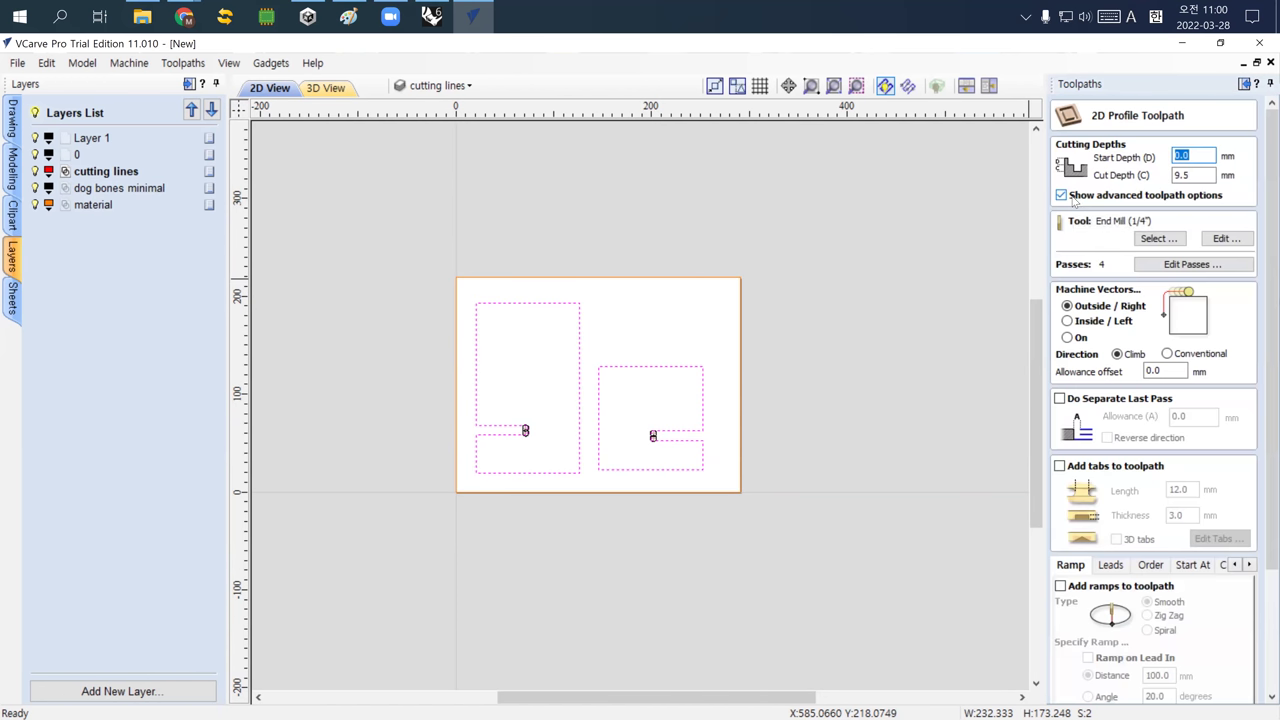
pyautogui.click(1194, 156)
pyautogui.click(1199, 174)
pyautogui.click(1158, 238)
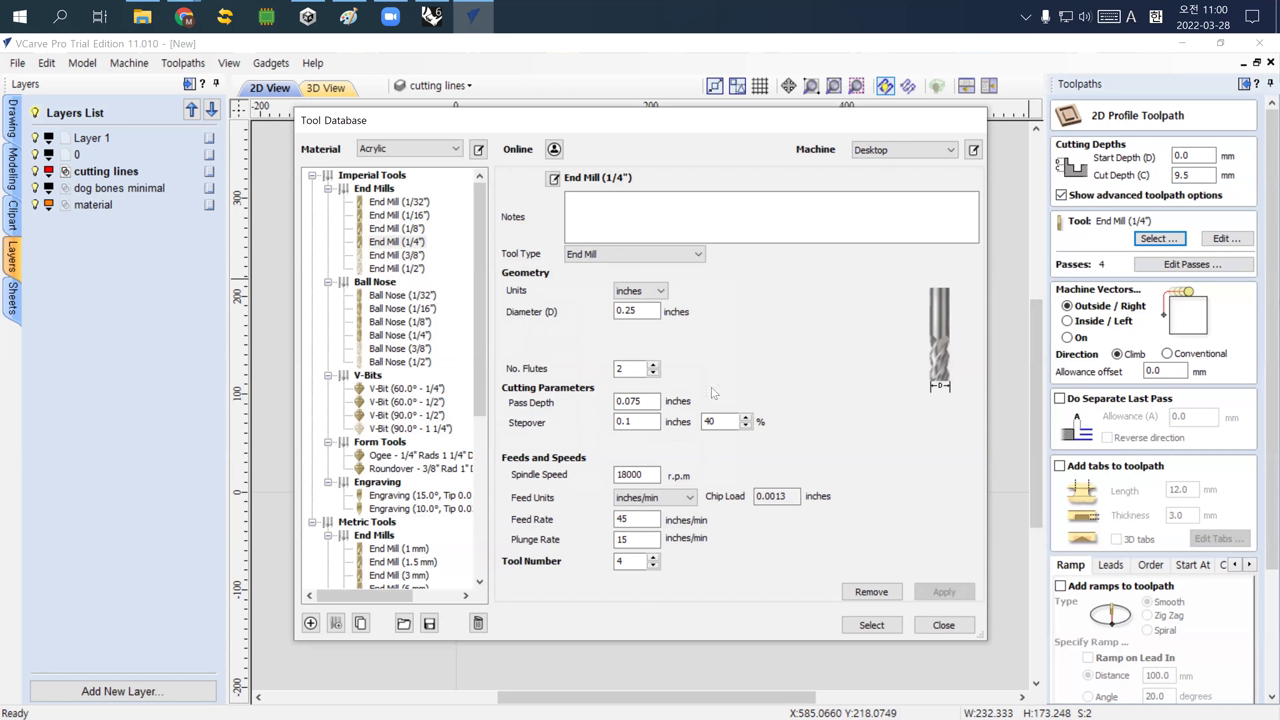
pyautogui.click(871, 625)
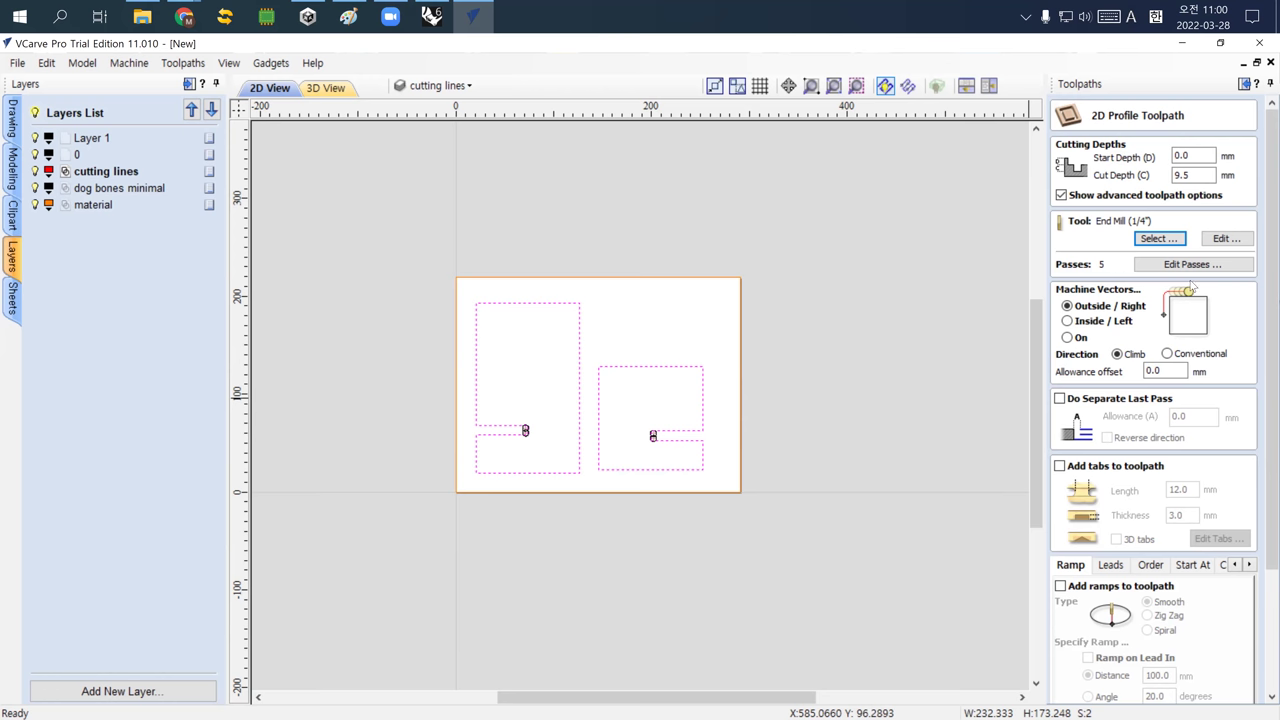
# Open the pass depth settings of the profile toolpath and raise the number of passes to 7
pyautogui.click(1192, 266)
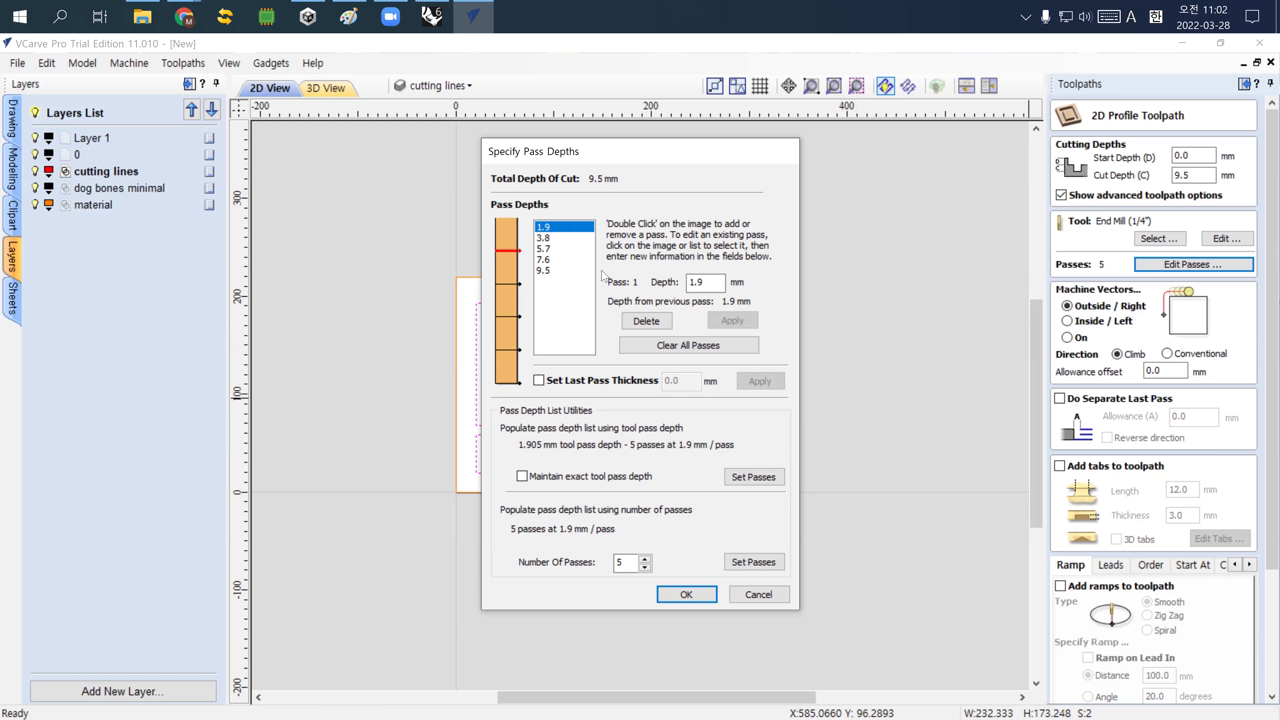
pyautogui.click(708, 284)
pyautogui.click(645, 569)
pyautogui.click(645, 560)
pyautogui.click(645, 560)
pyautogui.click(645, 560)
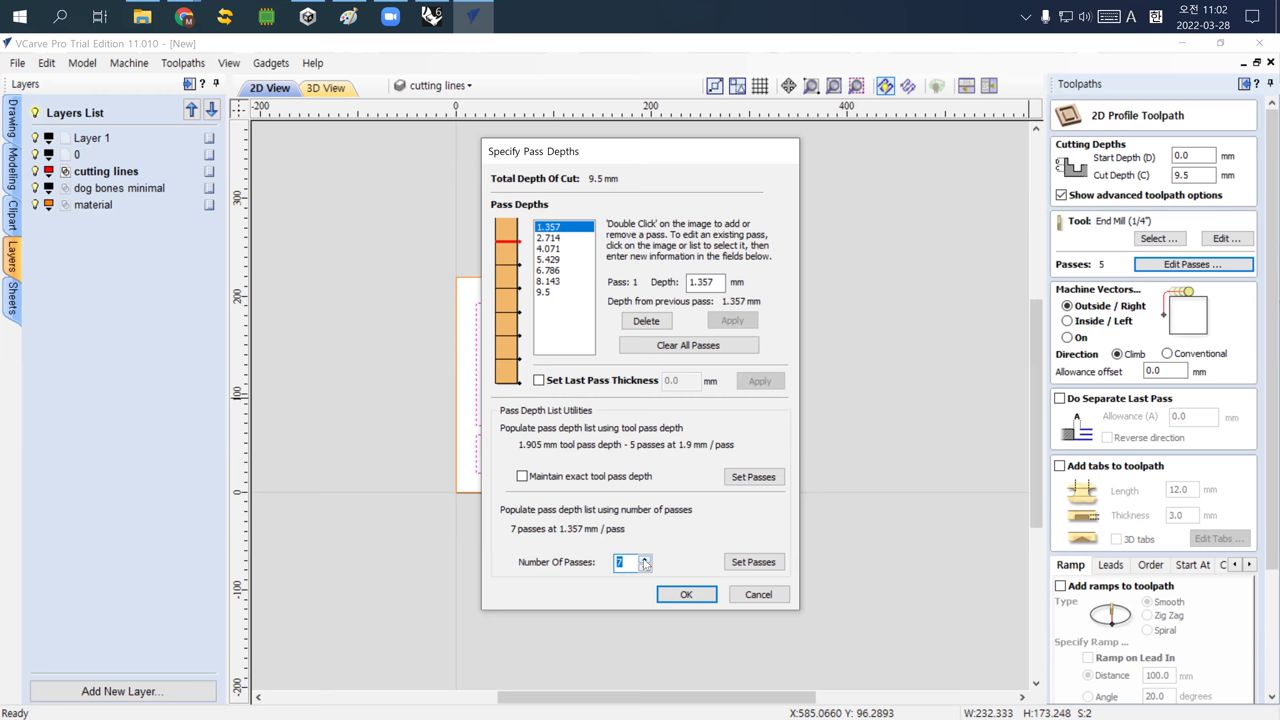
# Reduce the number of passes step by step to a single pass for comparison
pyautogui.click(645, 569)
pyautogui.click(645, 569)
pyautogui.click(645, 569)
pyautogui.click(645, 569)
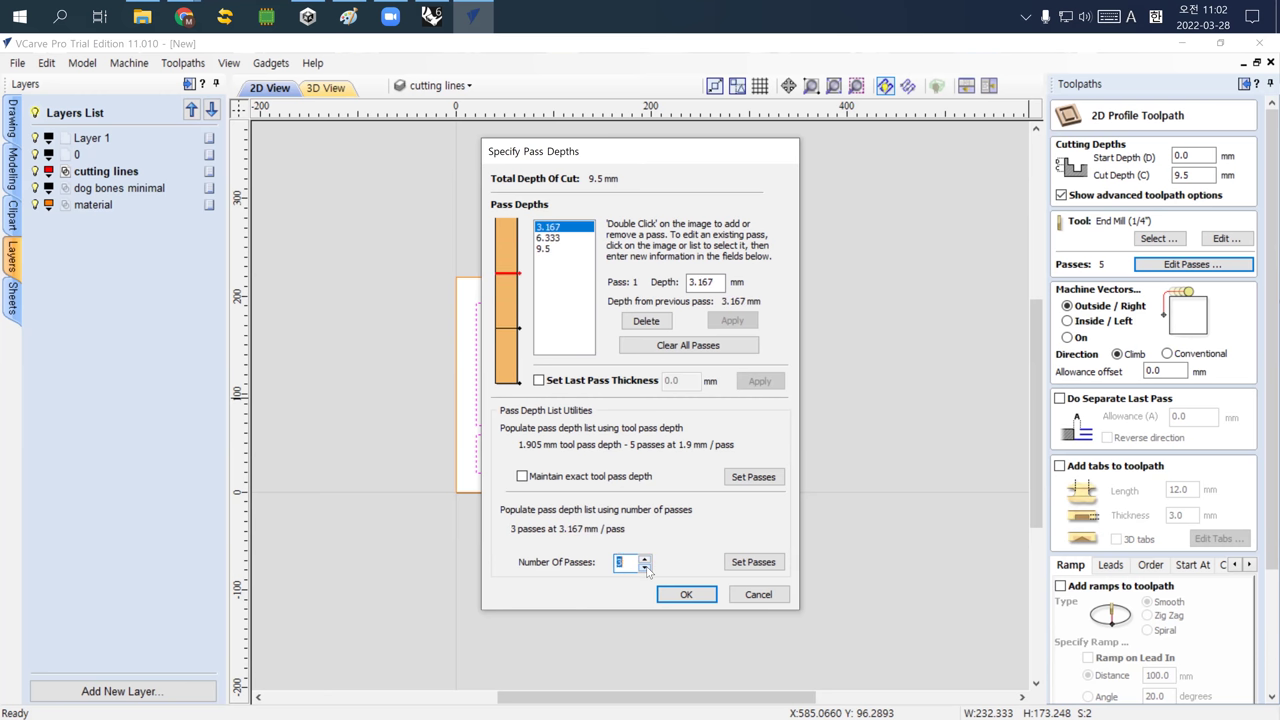
pyautogui.click(645, 568)
pyautogui.click(645, 568)
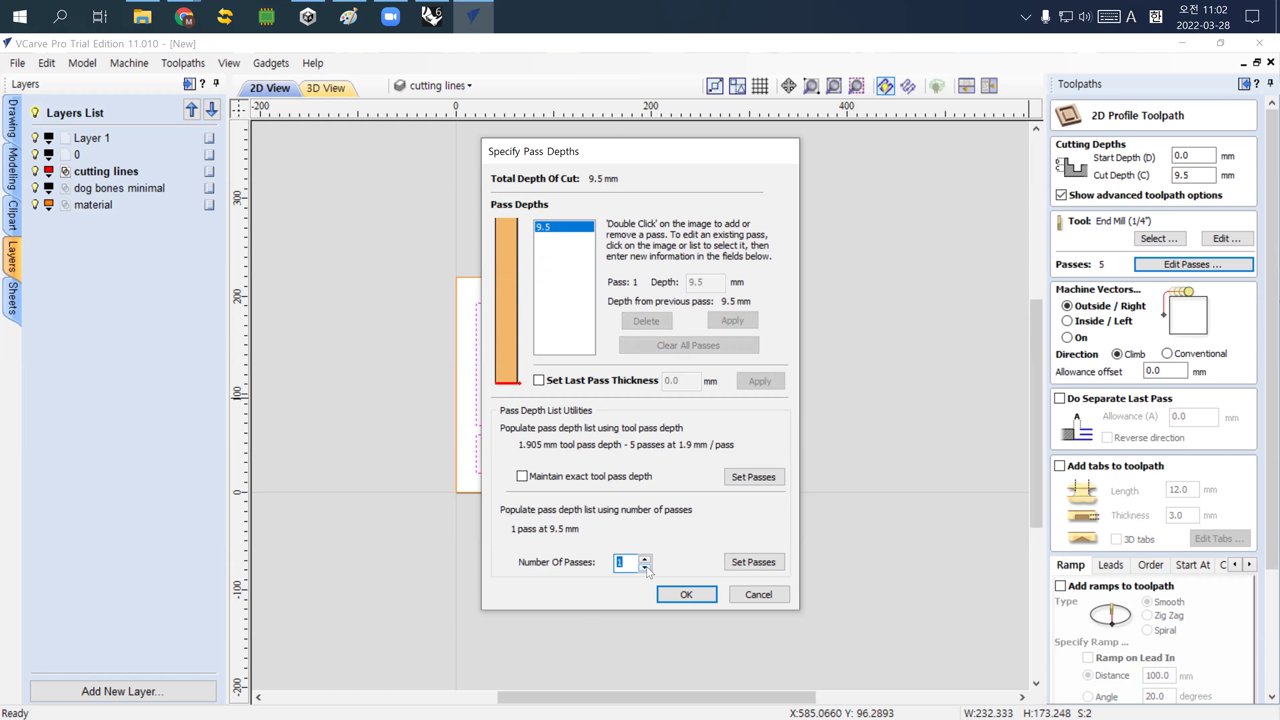
# Set the number of passes for the 9.5 mm profile cut to 5
pyautogui.click(645, 560)
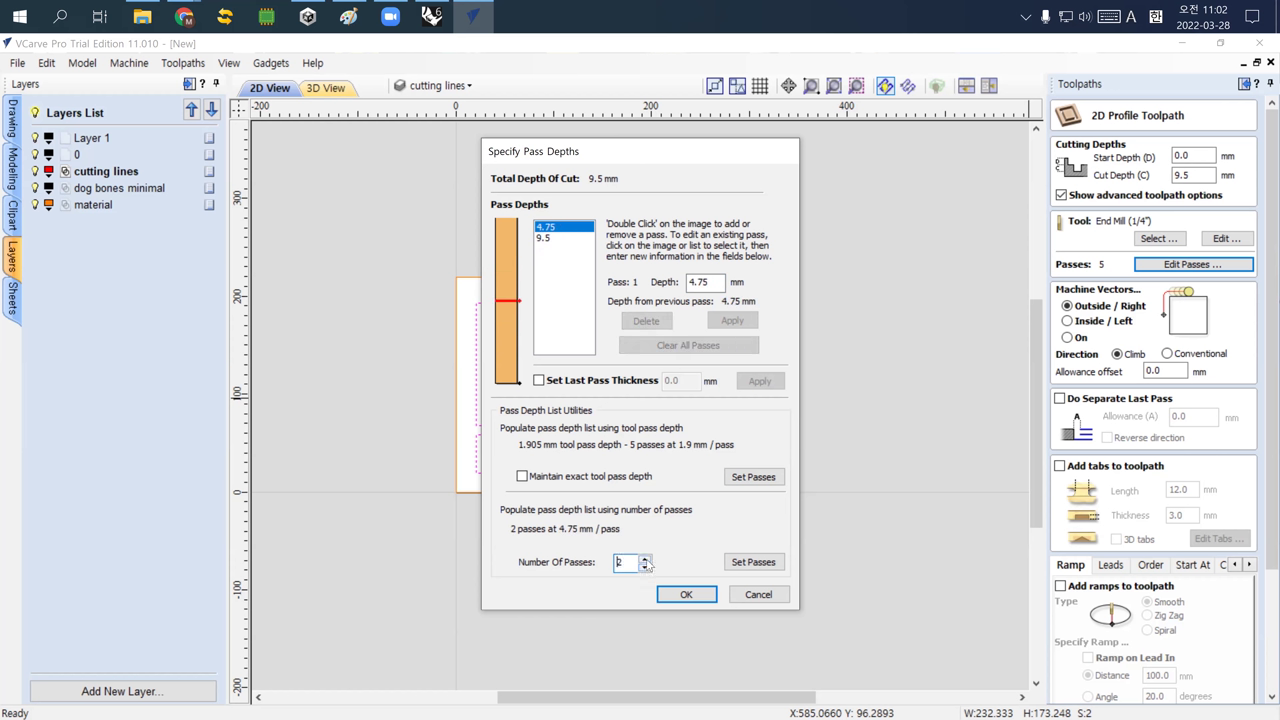
pyautogui.click(645, 560)
pyautogui.click(645, 560)
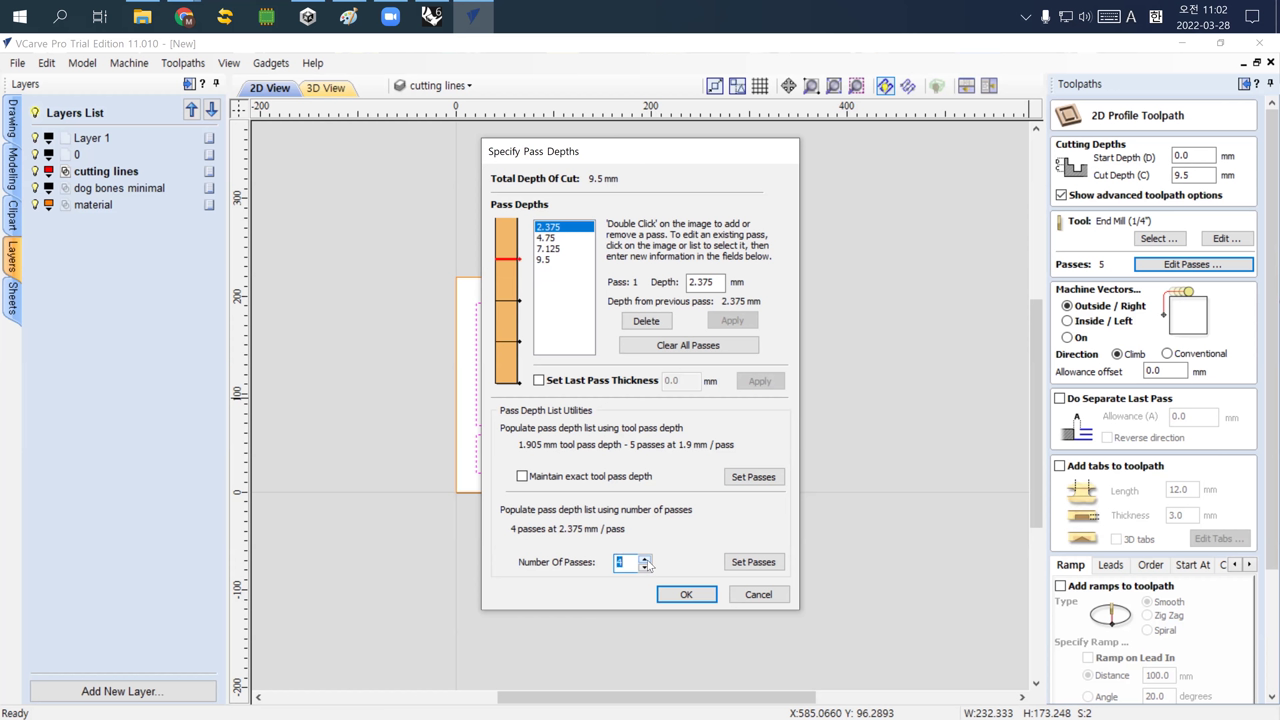
pyautogui.click(645, 561)
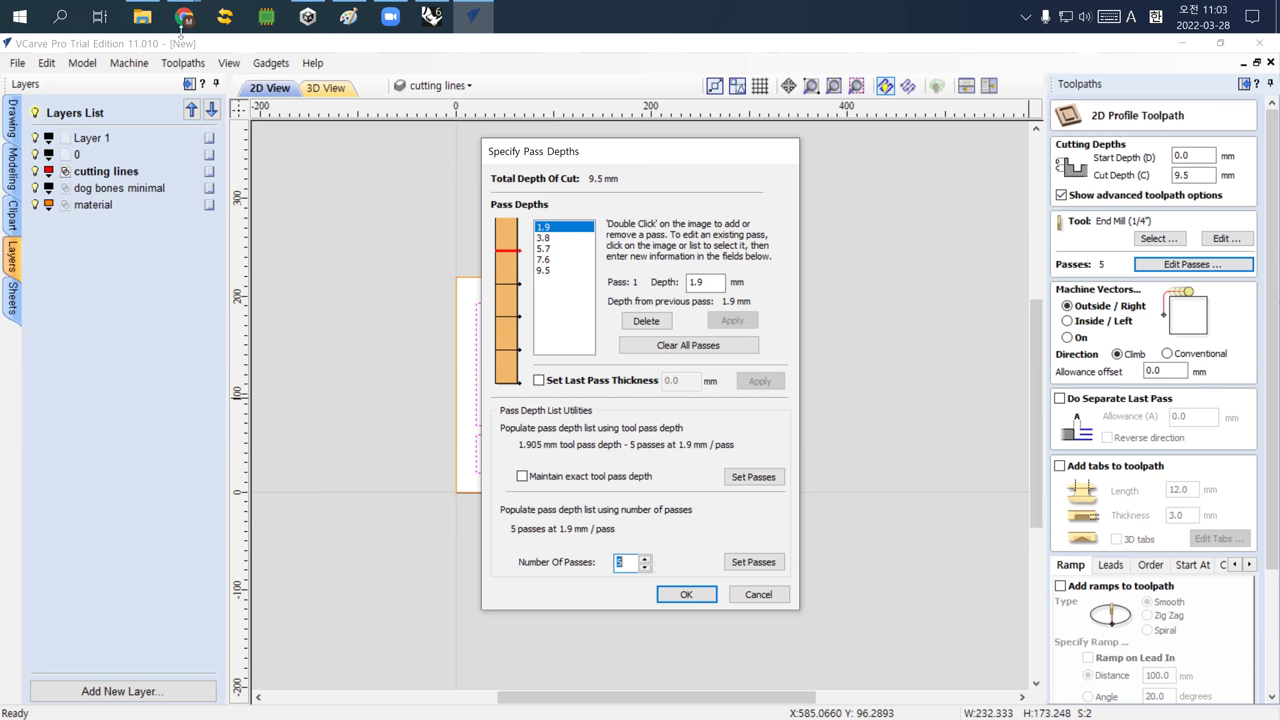
# Switch to the Chrome window with the VCarve Pro trial page and search Google Images for "cnc cutting quality"
pyautogui.moveTo(183, 20)
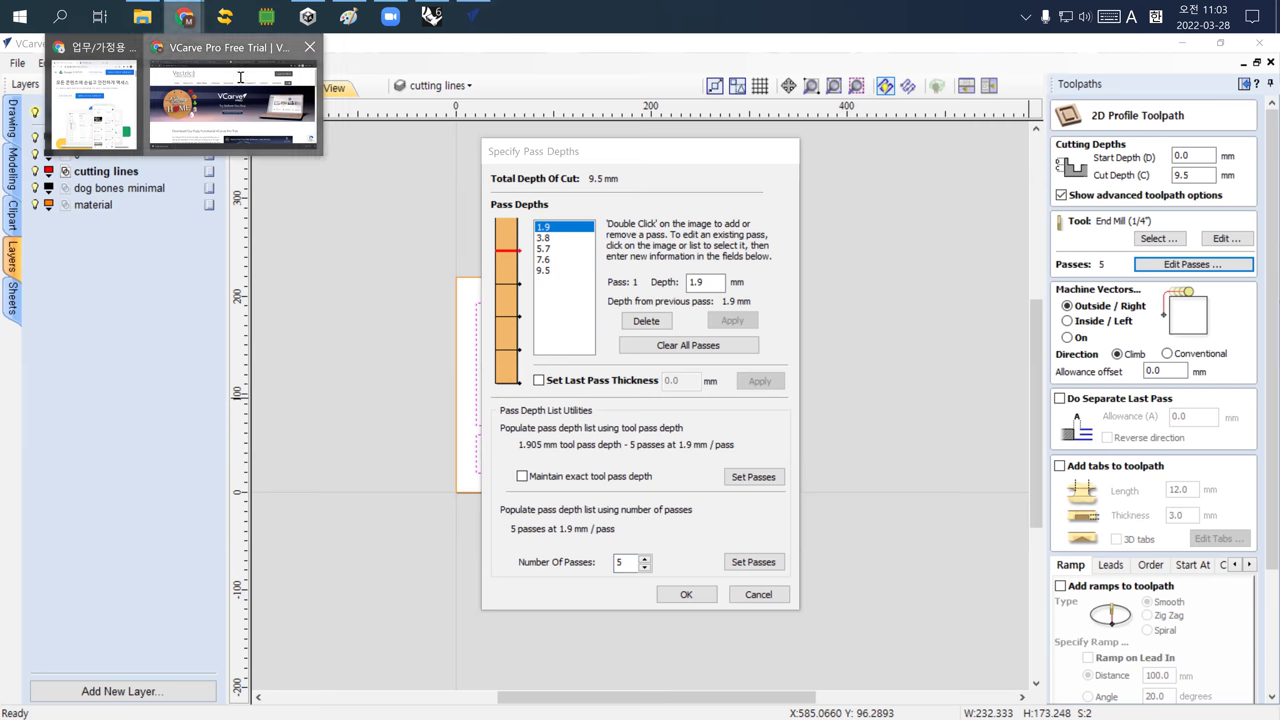
pyautogui.click(240, 78)
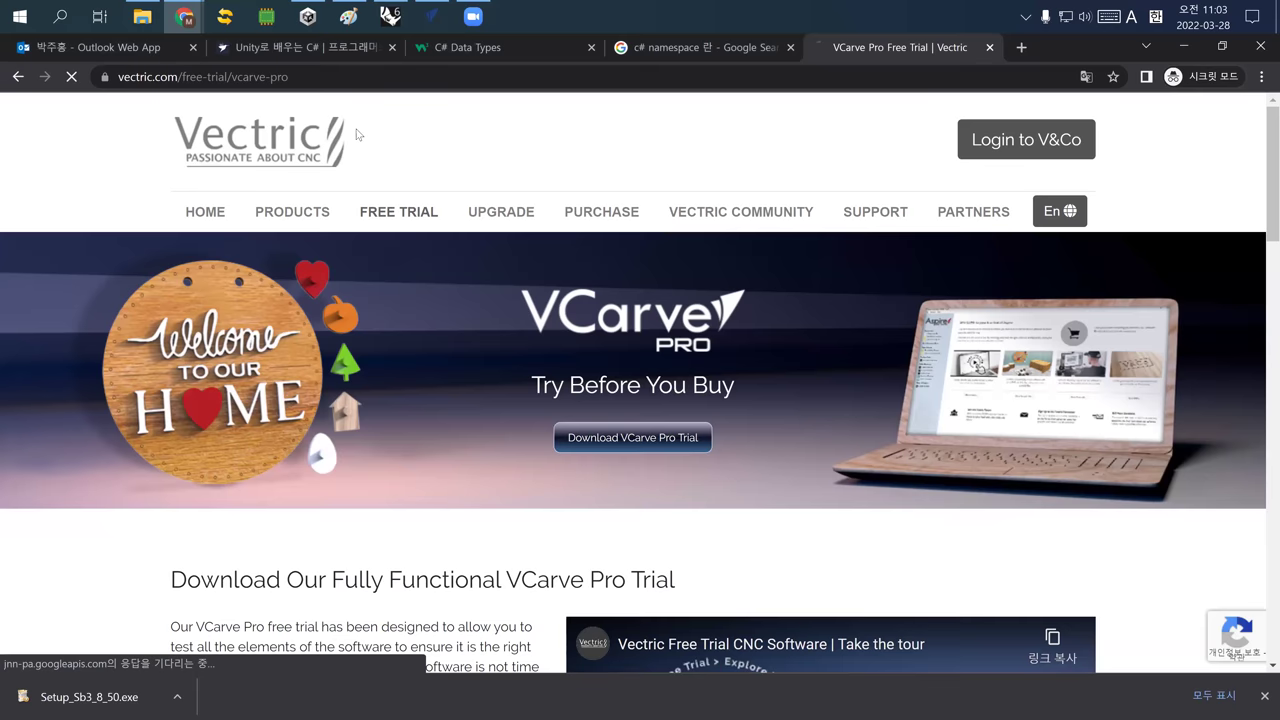
pyautogui.hotkey('ctrl', 'l')
pyautogui.write('cnc ')
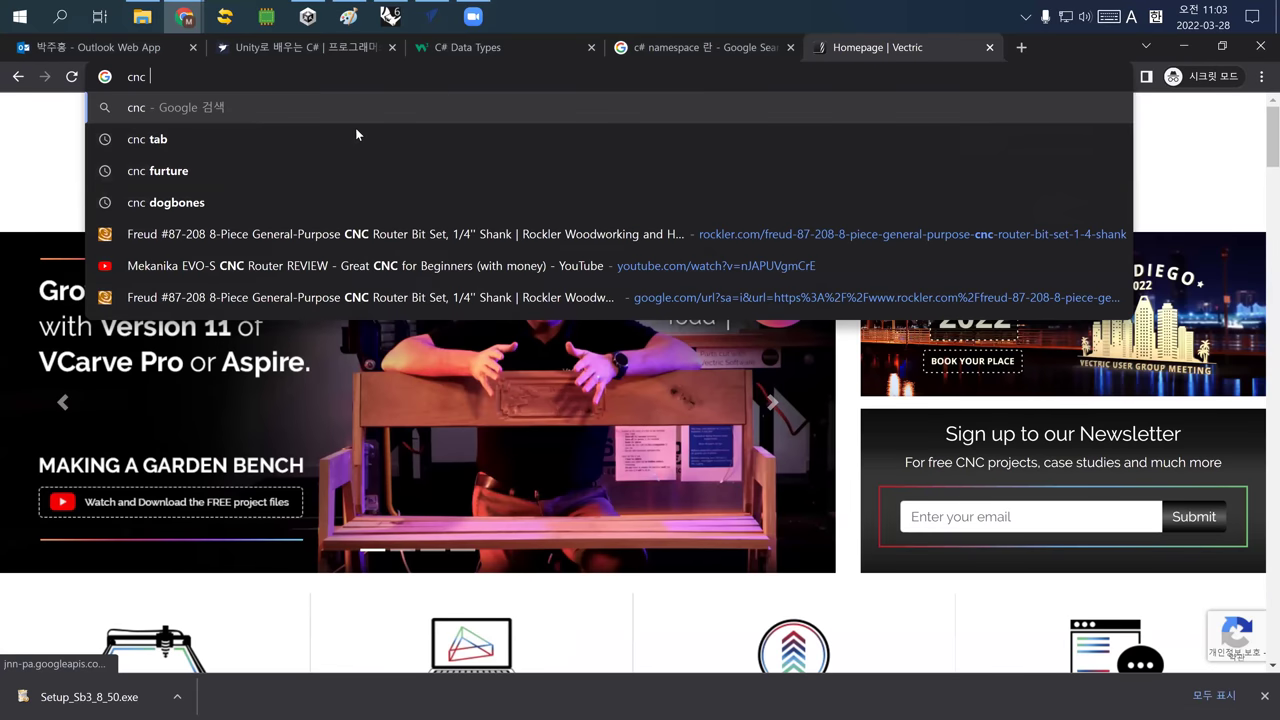
pyautogui.write('cutting quality')
pyautogui.press('Return')
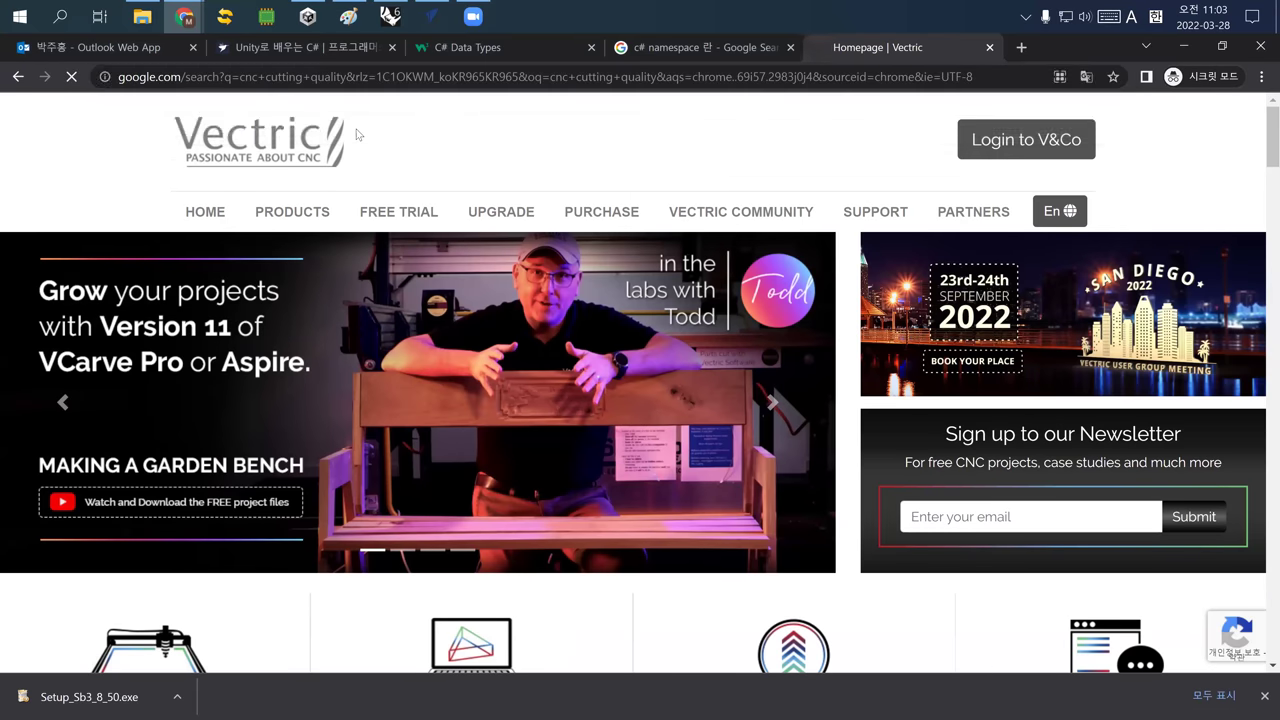
pyautogui.click(236, 184)
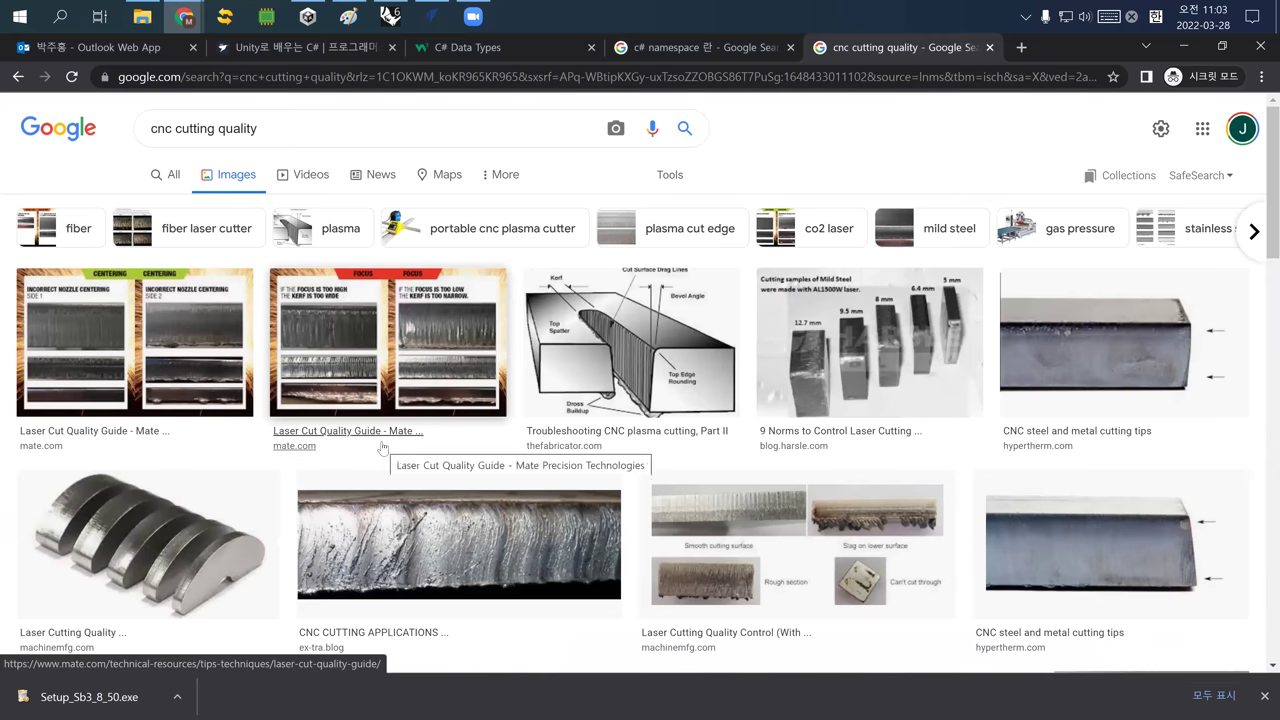
# Refine the image search to "cnc cutting quality wood" and look through the results
pyautogui.click(298, 129)
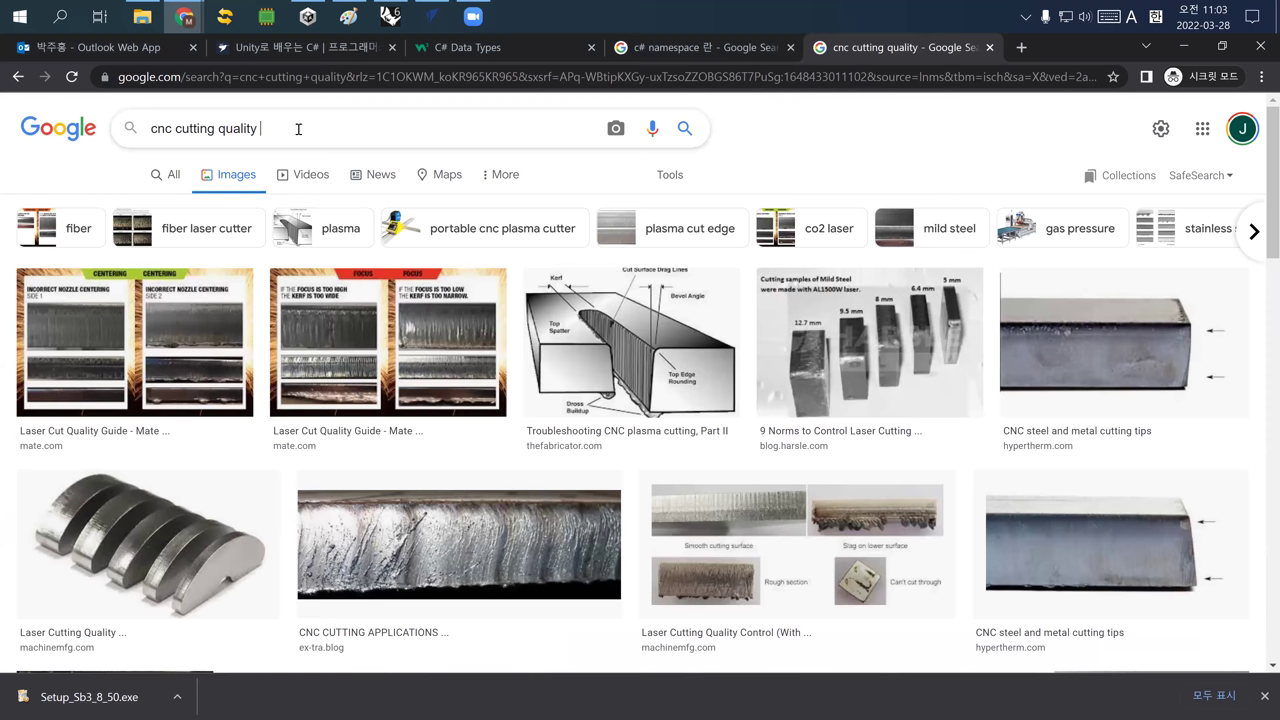
pyautogui.write('wood')
pyautogui.press('Return')
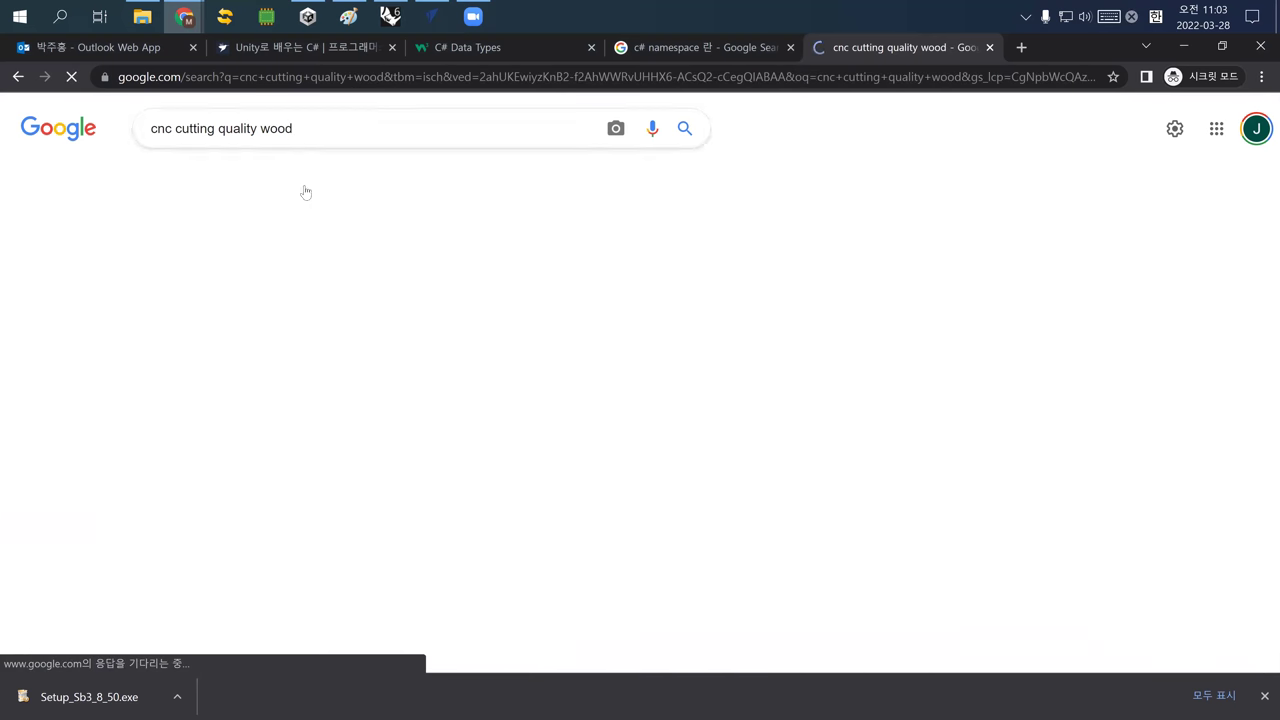
pyautogui.scroll(-5, 478, 425)
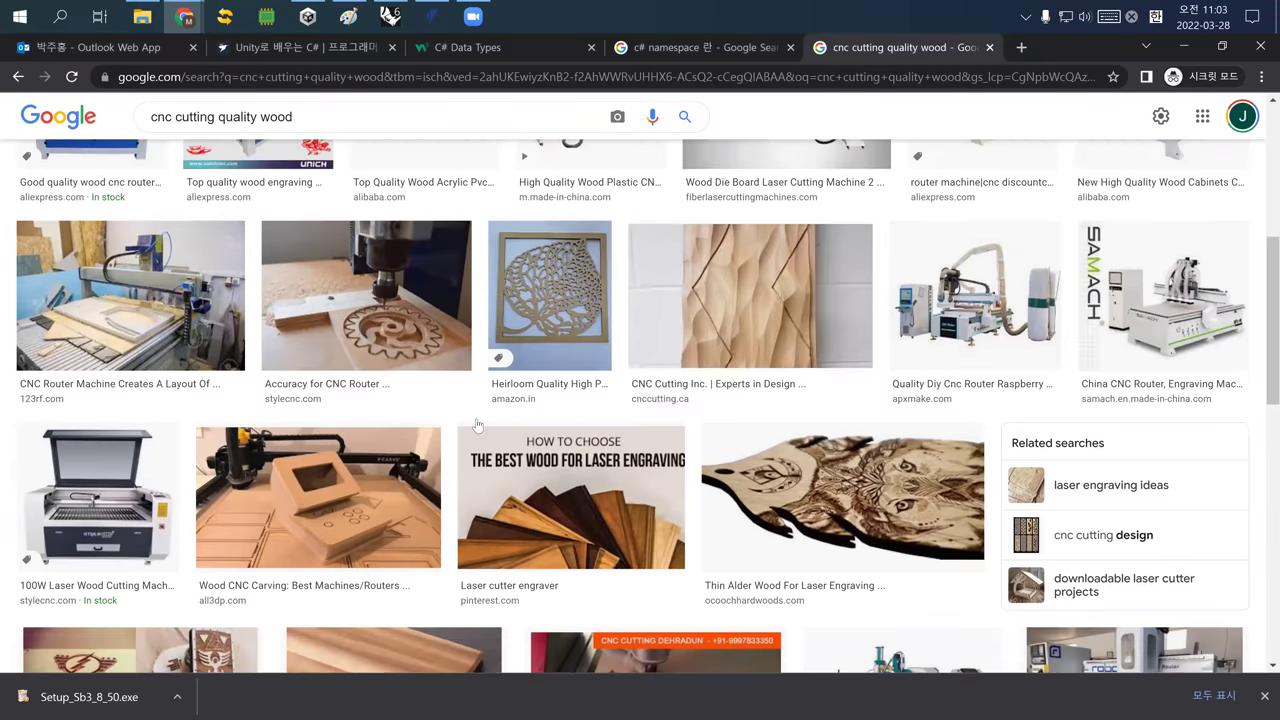
pyautogui.scroll(-2, 478, 425)
# Extend the image search to "cnc cutting quality wood down cutting up cutting" and look through the results
pyautogui.click(331, 117)
pyautogui.write('down cutting c')
pyautogui.press('BackSpace')
pyautogui.write('up cutting')
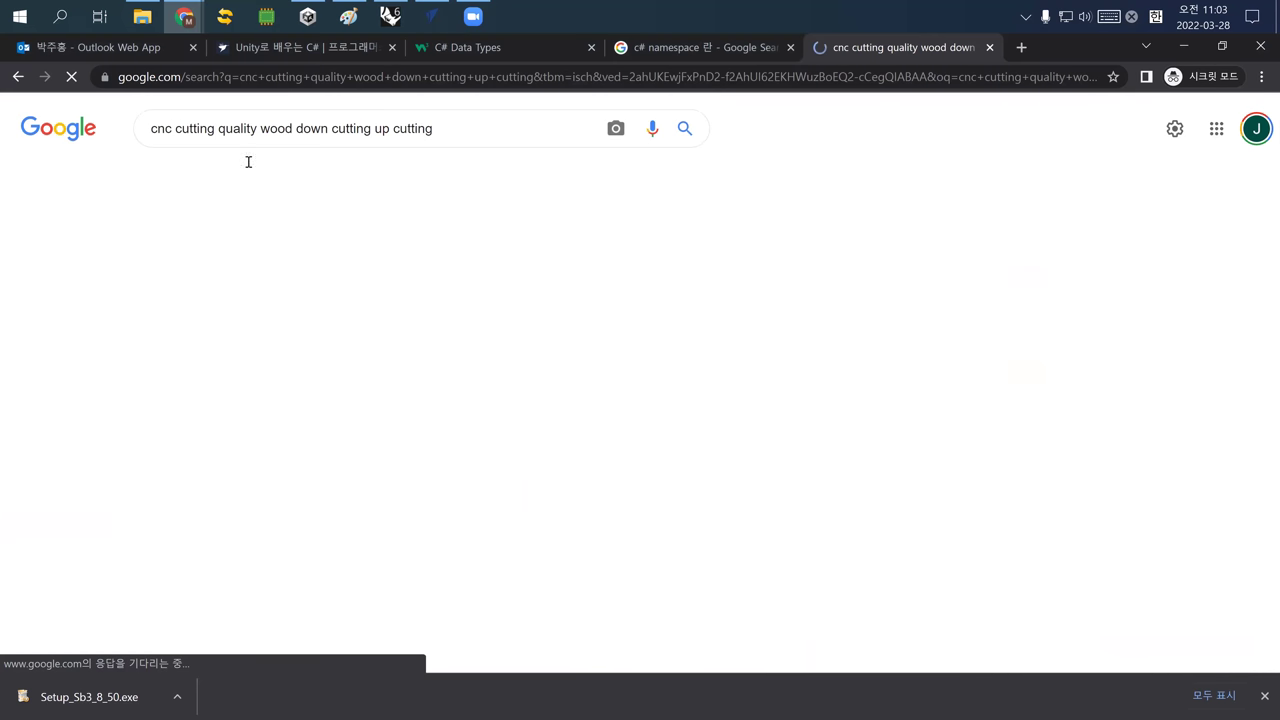
pyautogui.scroll(-1, 721, 450)
pyautogui.scroll(-6, 723, 449)
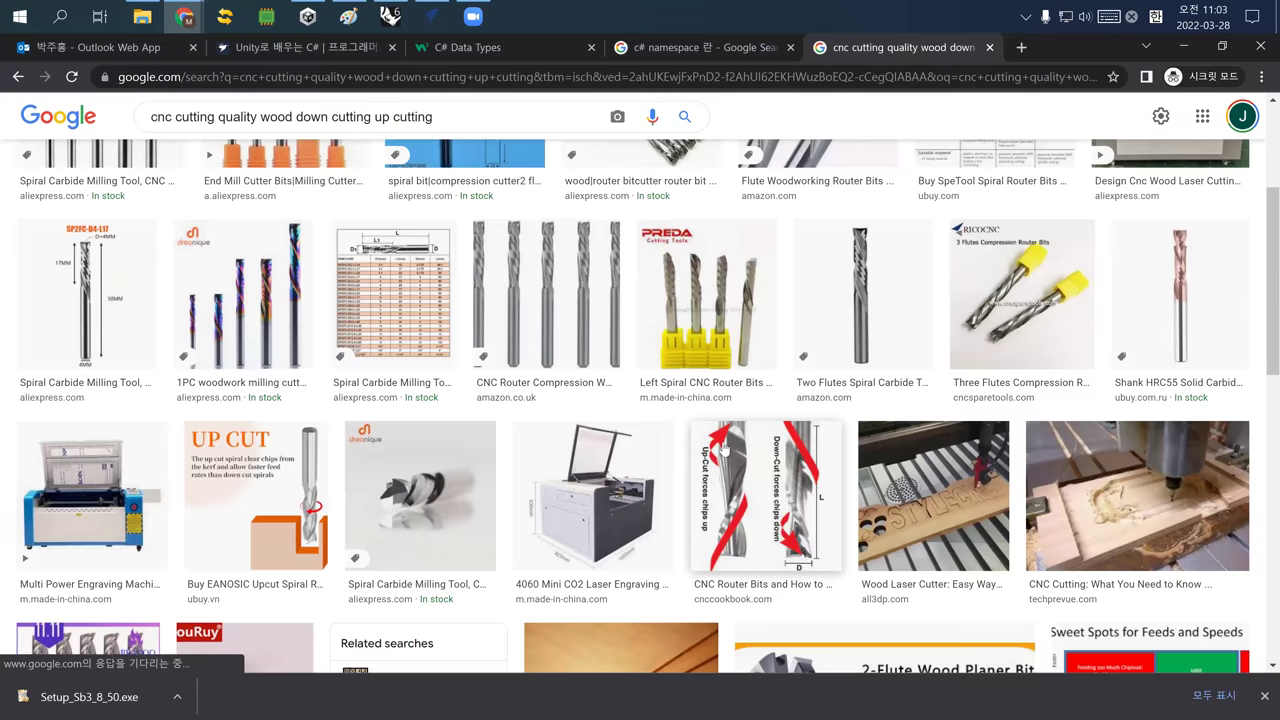
pyautogui.scroll(-3, 745, 466)
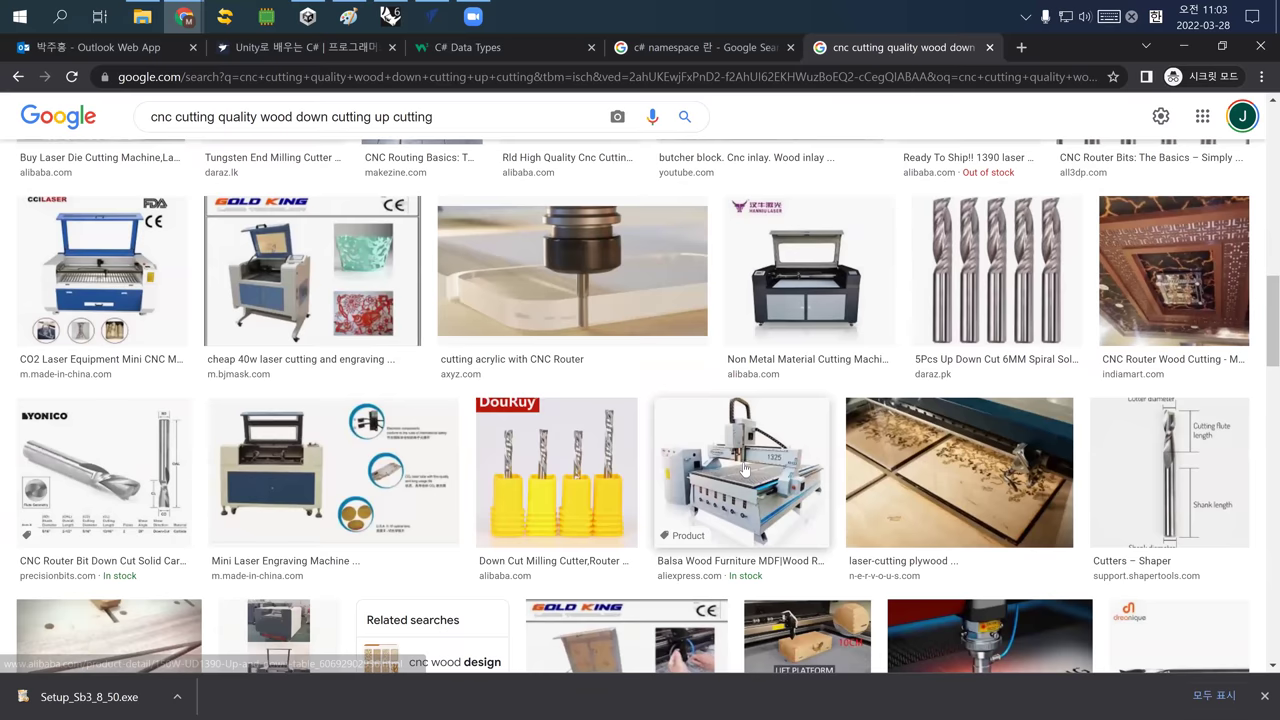
pyautogui.scroll(-5, 743, 470)
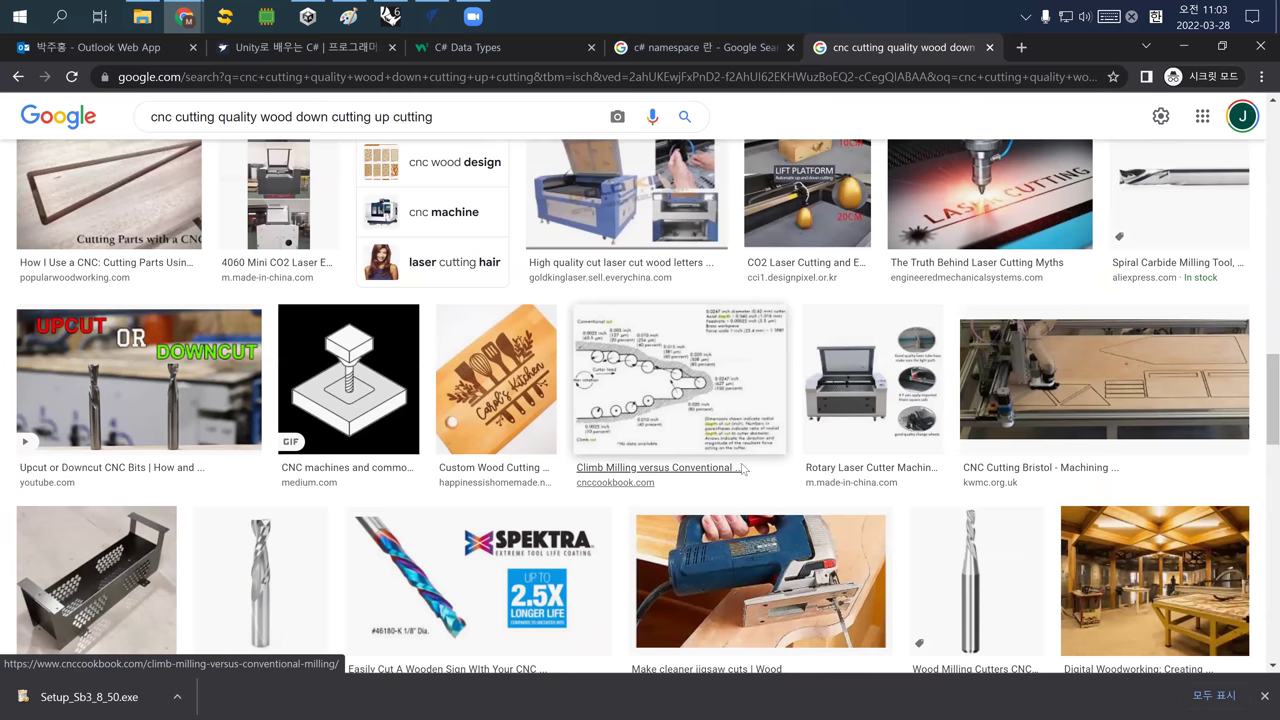
pyautogui.scroll(-7, 743, 468)
# Replace the image search with "cnc down cut up cut" and examine the router bit pictures
pyautogui.moveTo(438, 117); pyautogui.dragTo(3, 28)
pyautogui.write('cnc down cut up cut')
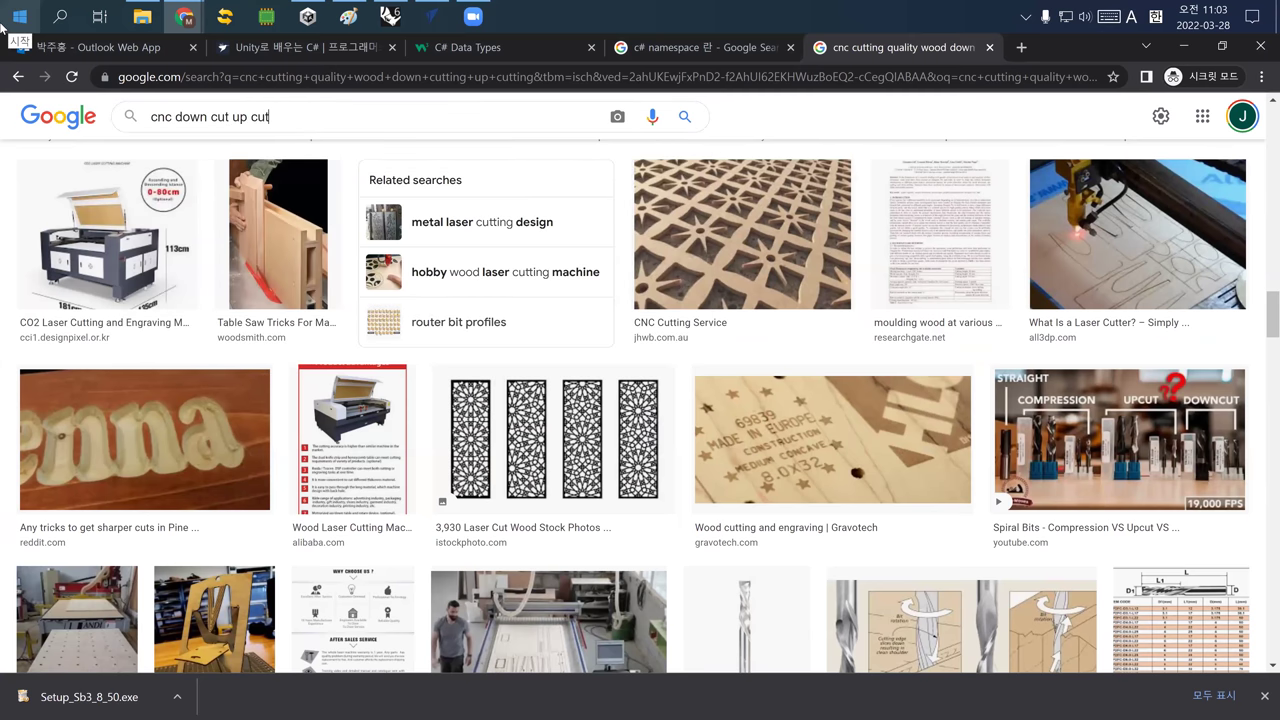
pyautogui.press('Return')
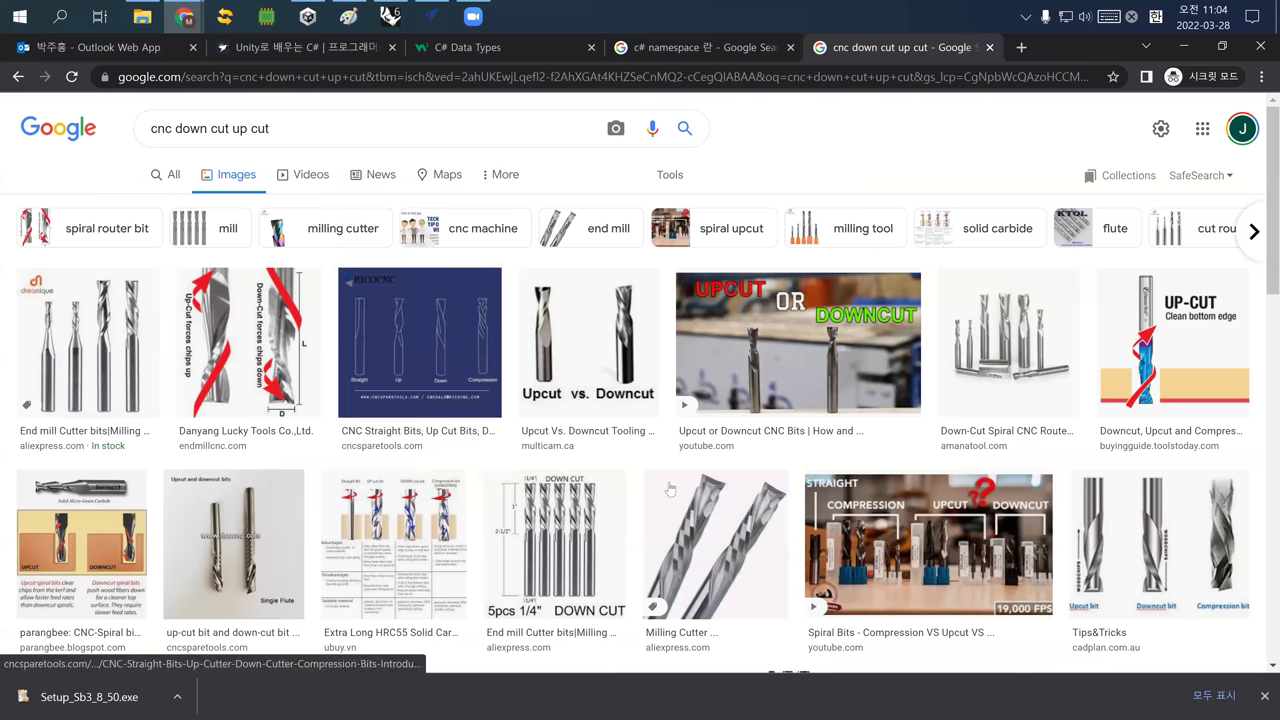
pyautogui.scroll(-3, 670, 488)
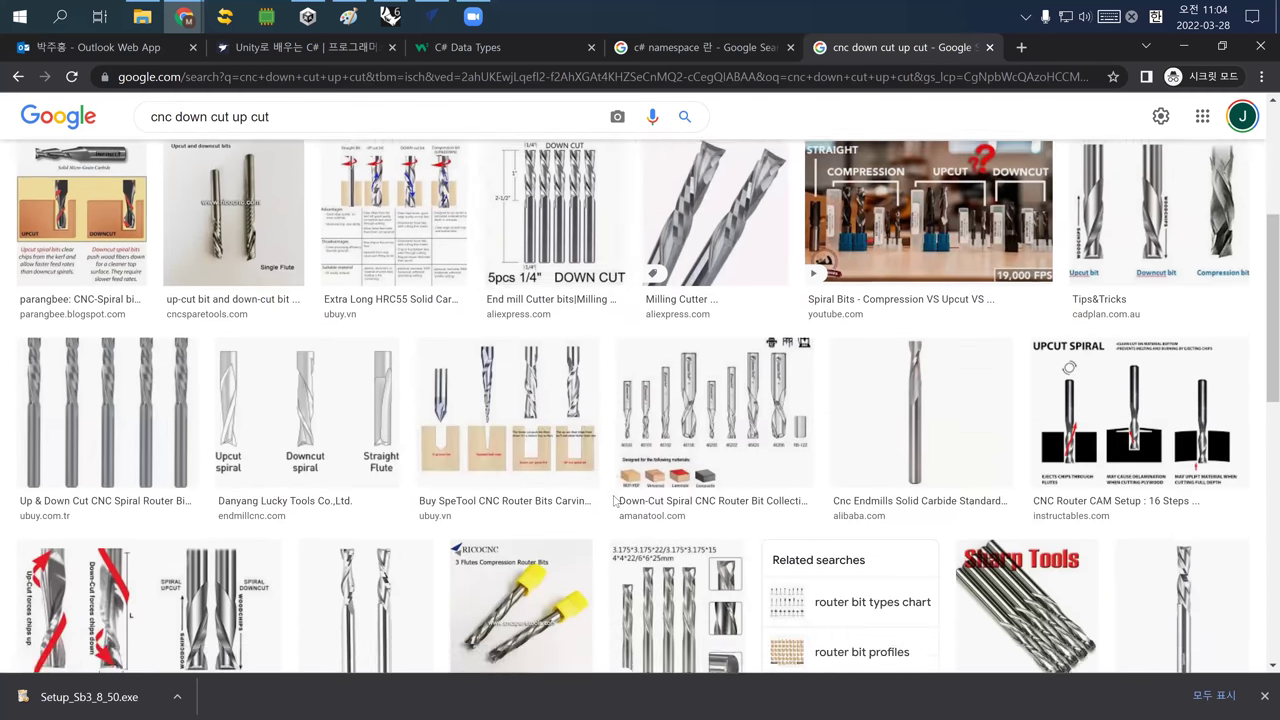
pyautogui.scroll(-15, 613, 502)
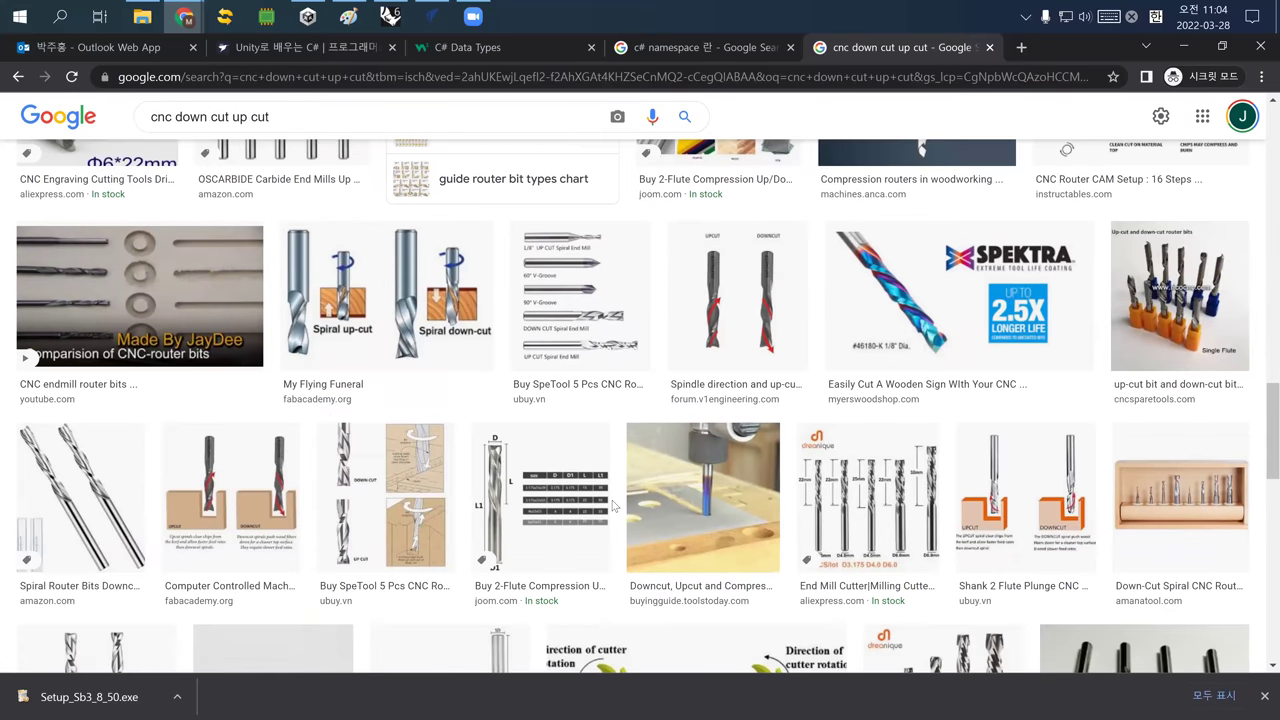
pyautogui.scroll(-15, 617, 505)
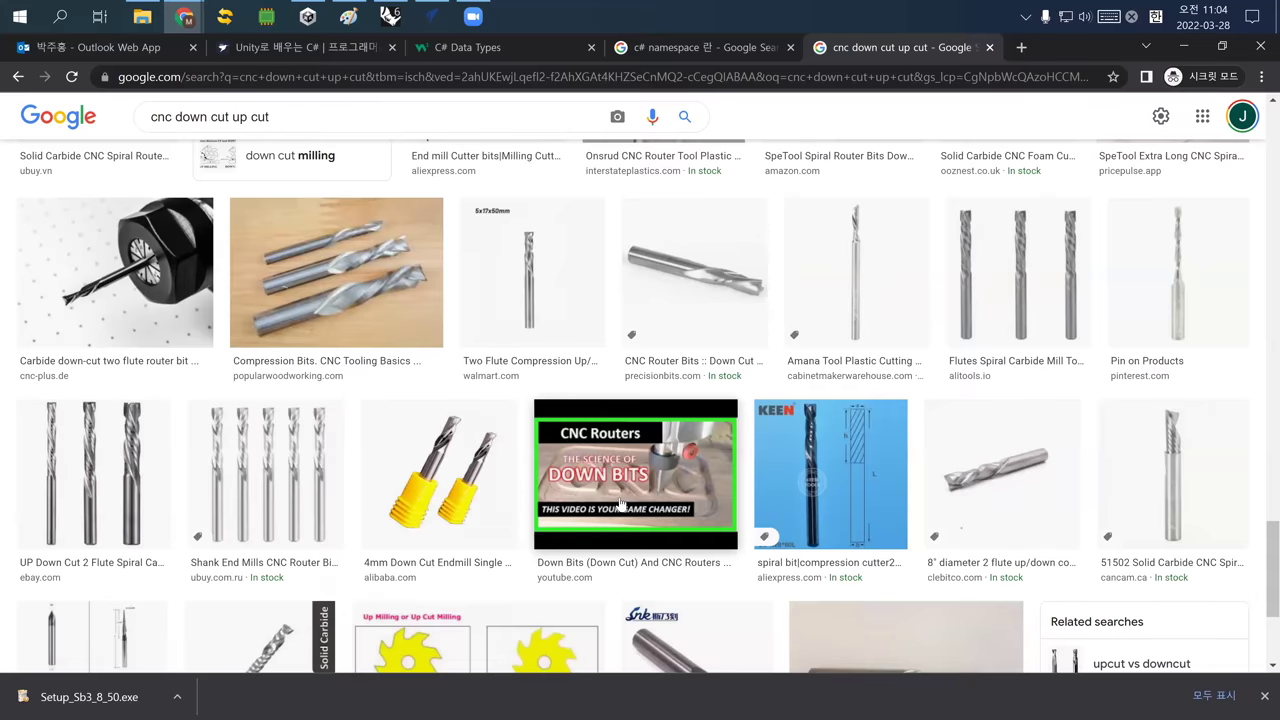
pyautogui.scroll(-2, 621, 501)
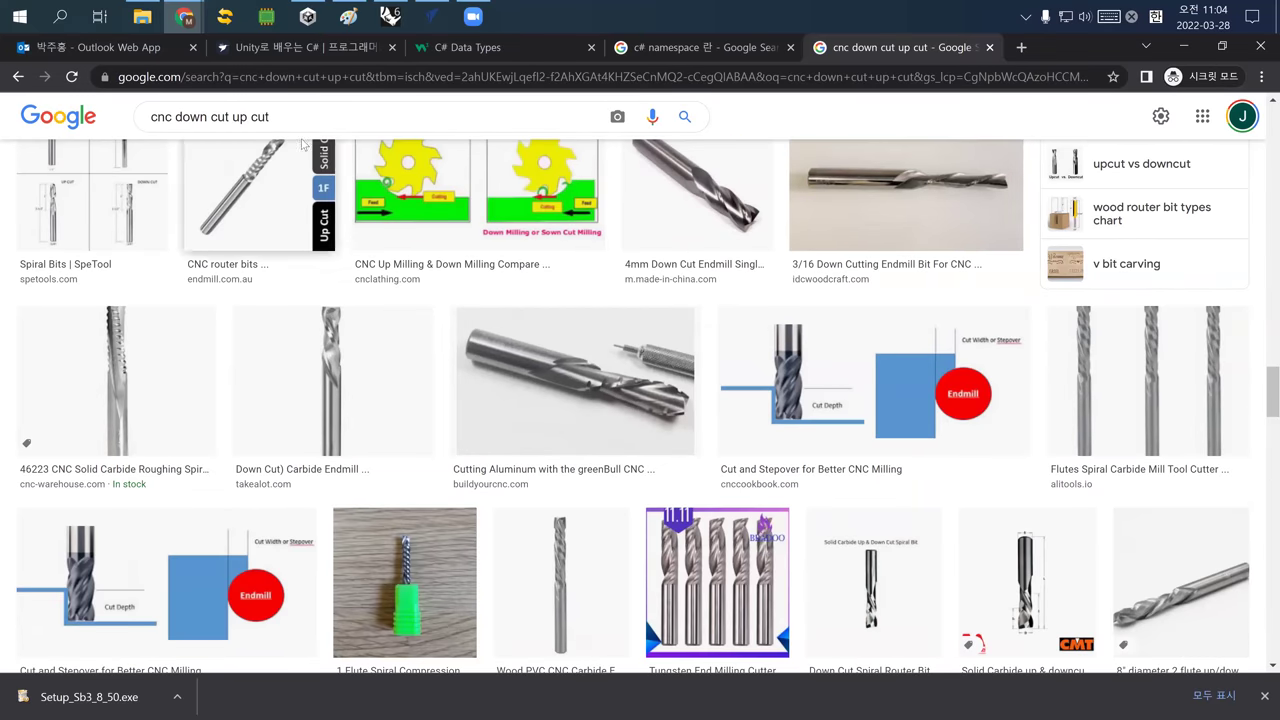
# Search images for "cnc conventional cut" and enlarge the TechPrevue wood-cutting picture titled "CNC Cutting: What You Need to Know"
pyautogui.press('/')
pyautogui.press('BackSpace')
pyautogui.write('cn')
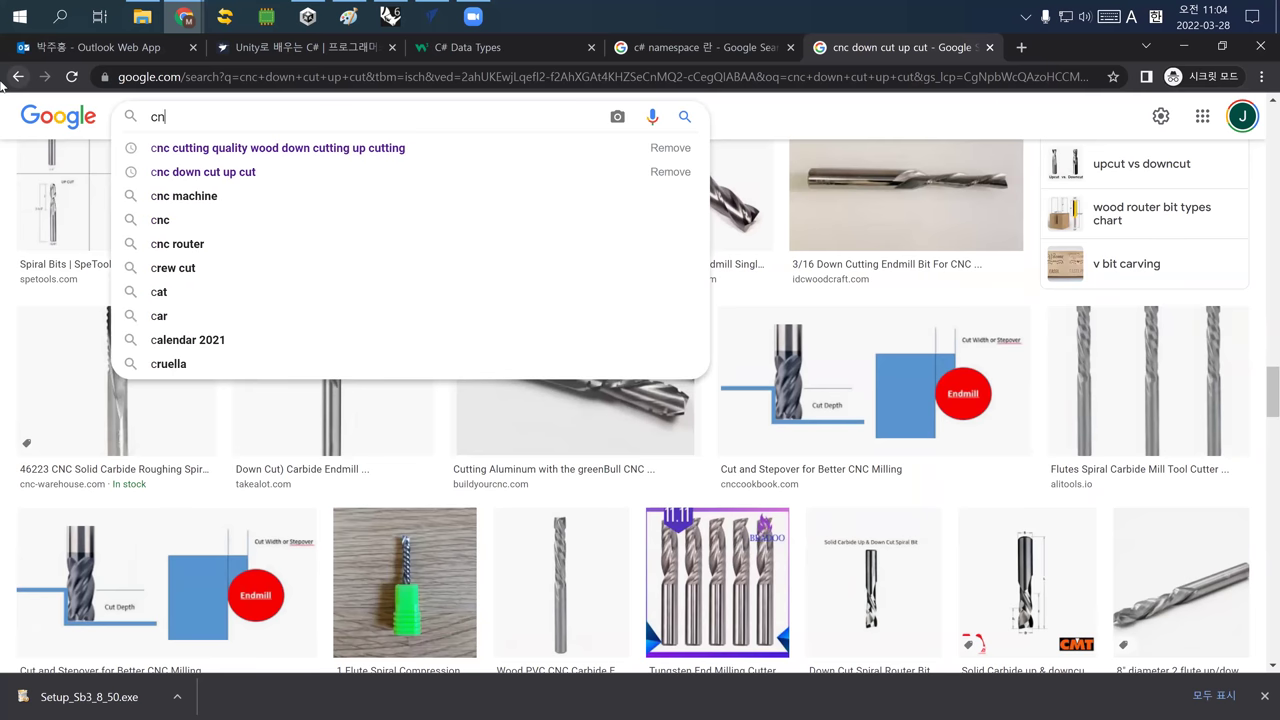
pyautogui.write('c conventional cut')
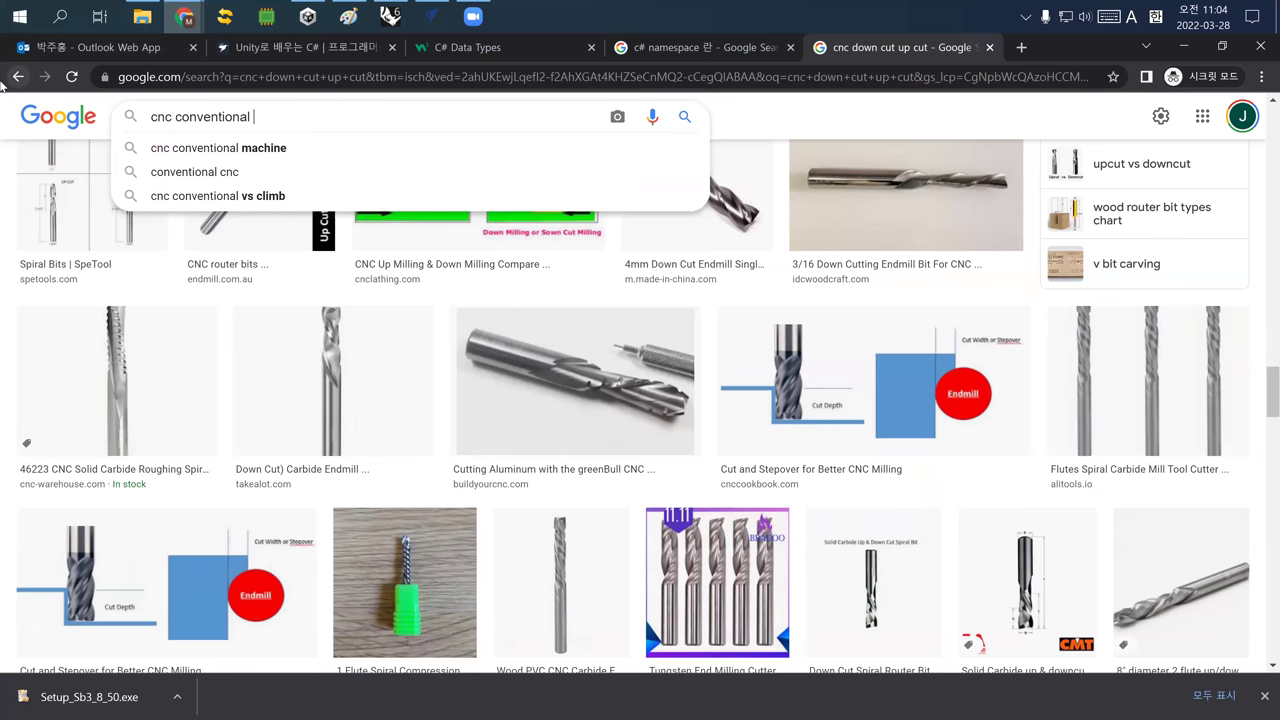
pyautogui.press('Return')
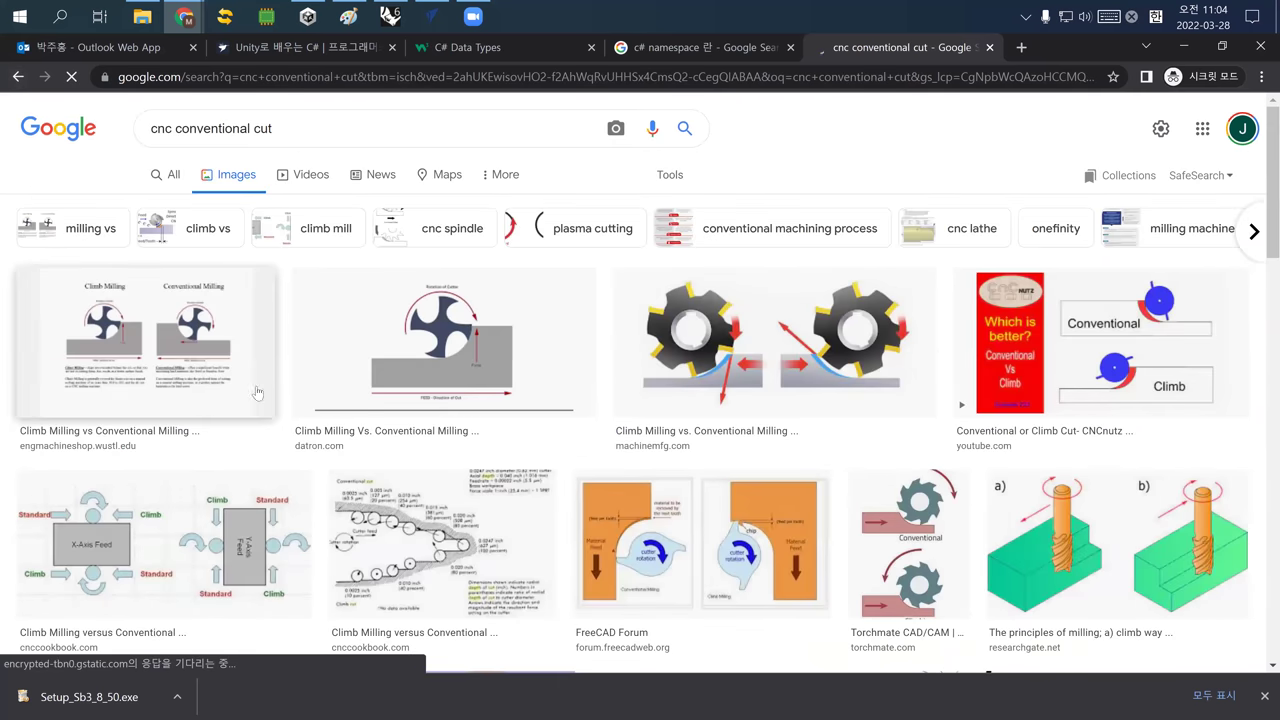
pyautogui.scroll(-10, 414, 437)
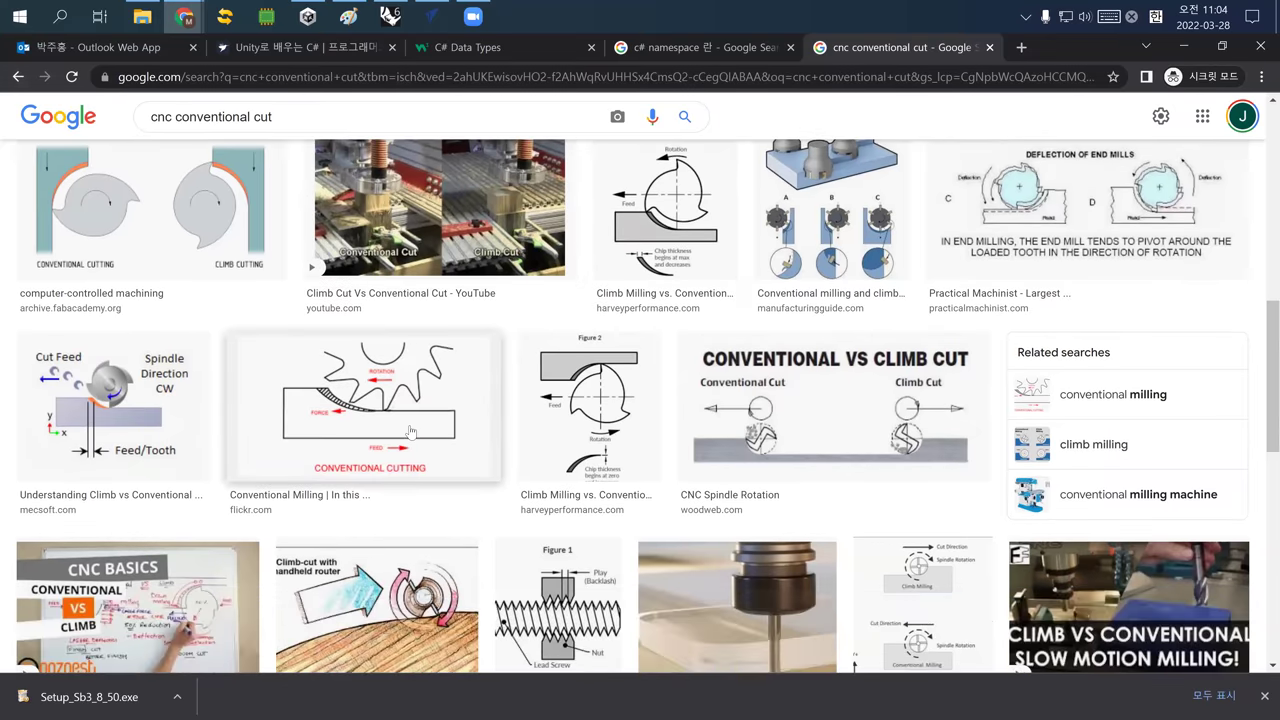
pyautogui.scroll(-10, 410, 430)
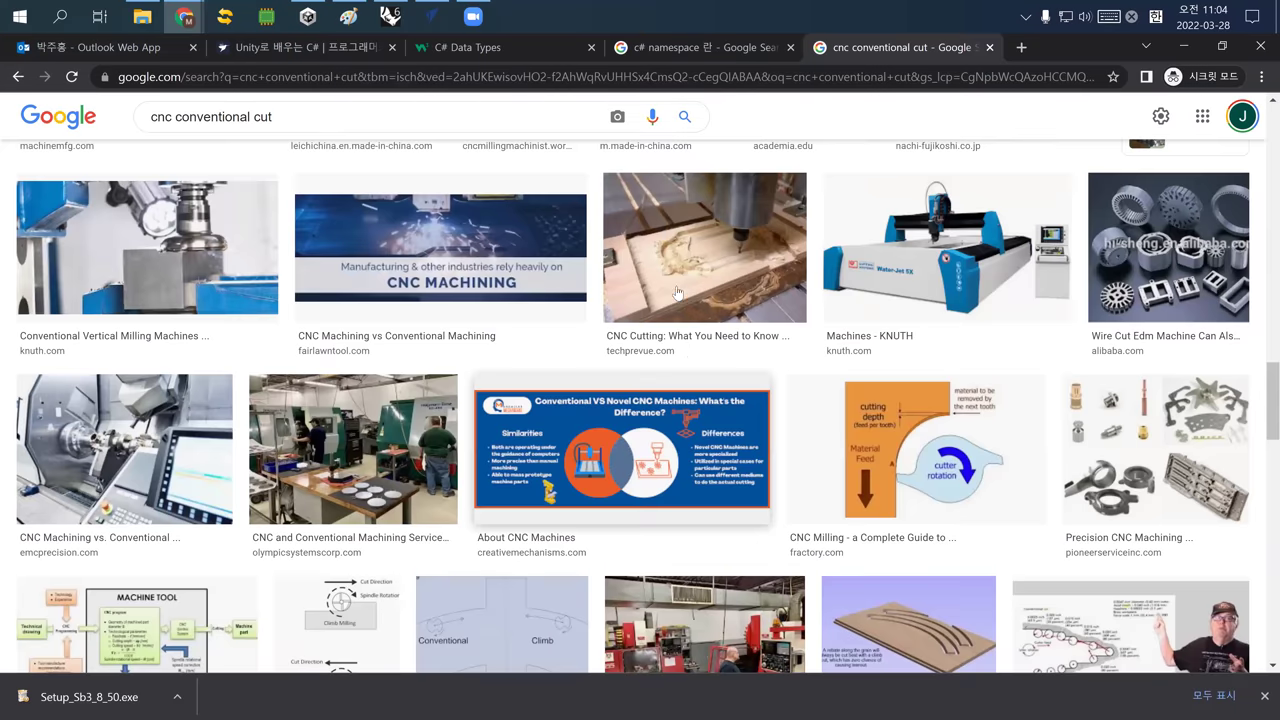
pyautogui.click(677, 292)
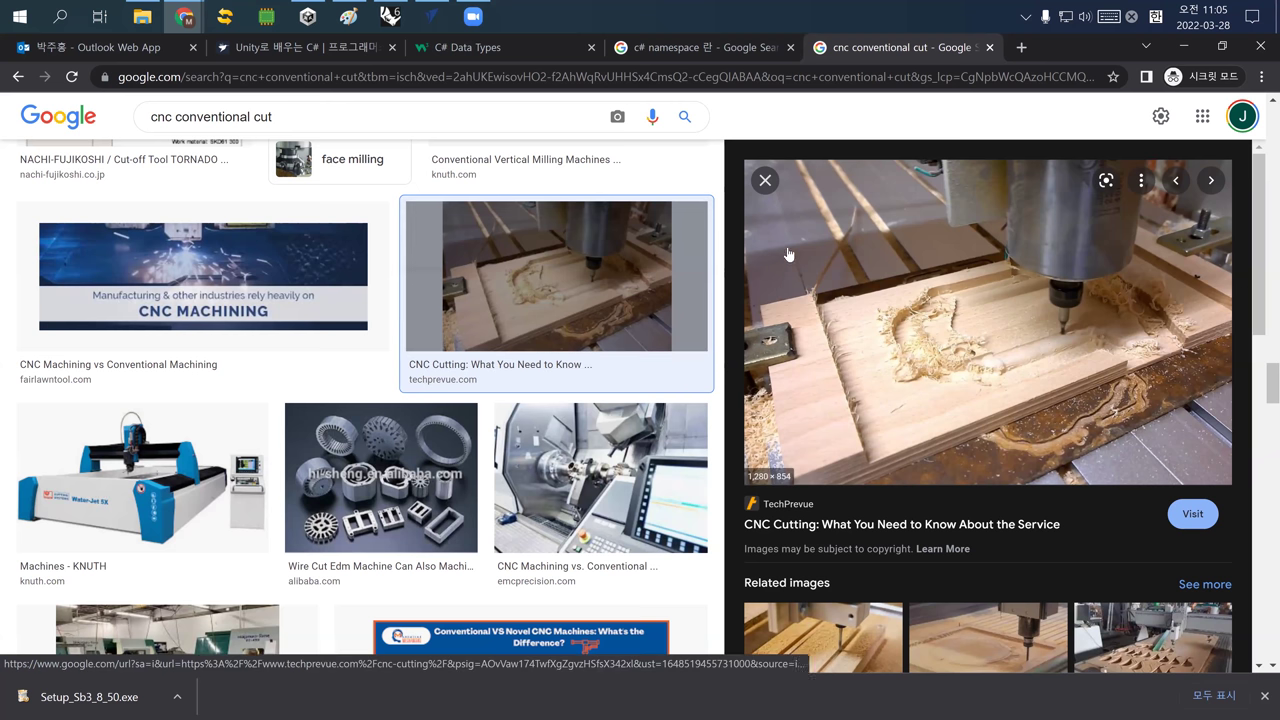
pyautogui.scroll(-1, 828, 372)
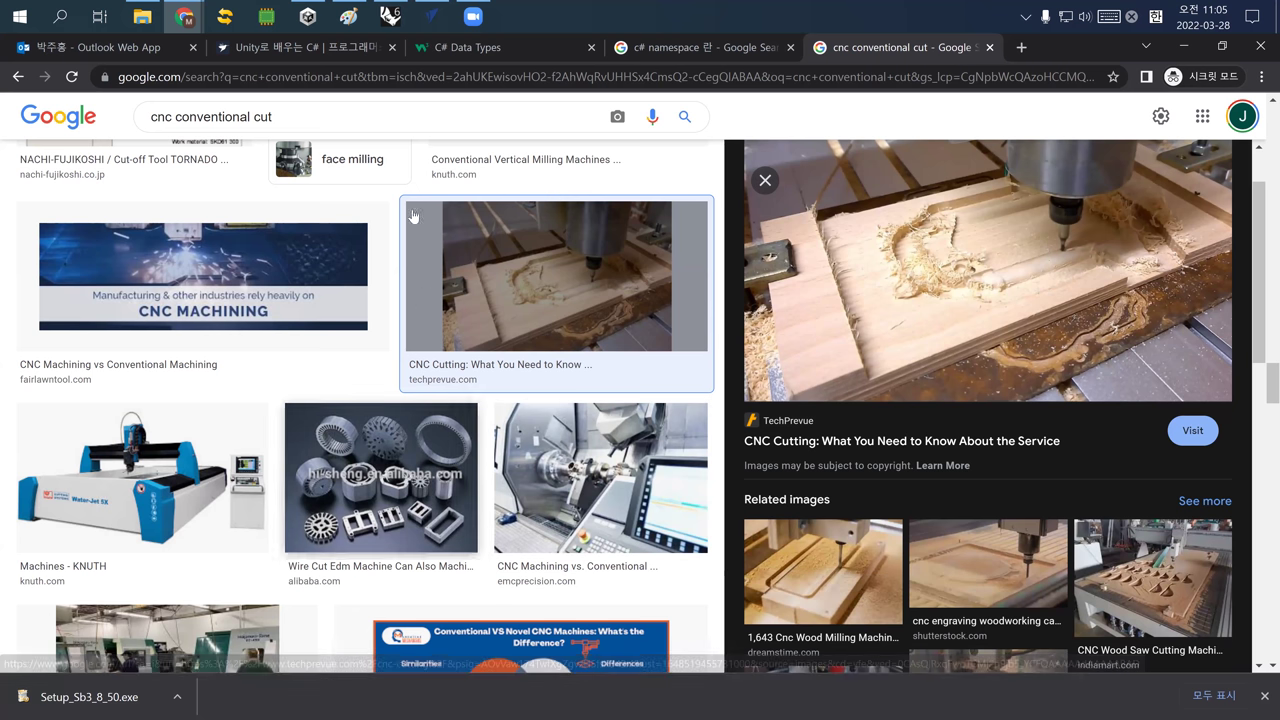
# Switch back to VCarve Pro and accept the pass depth settings of the profile toolpath
pyautogui.click(473, 18)
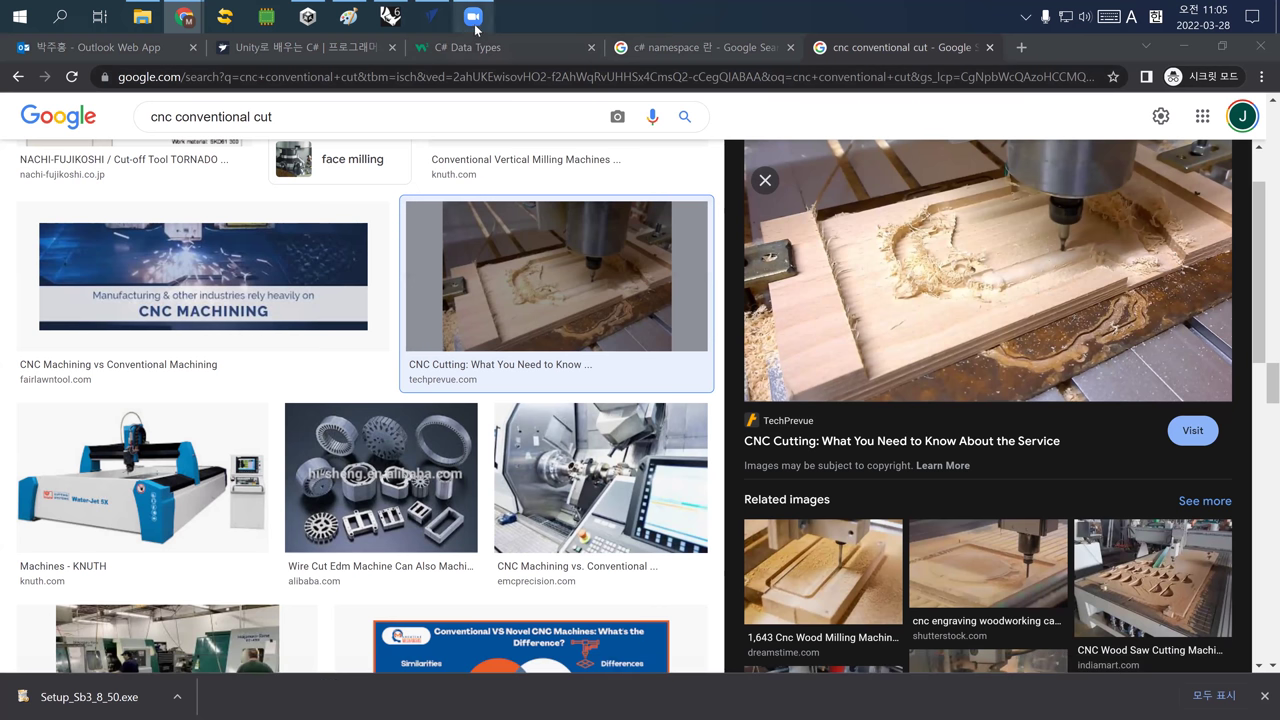
pyautogui.click(434, 17)
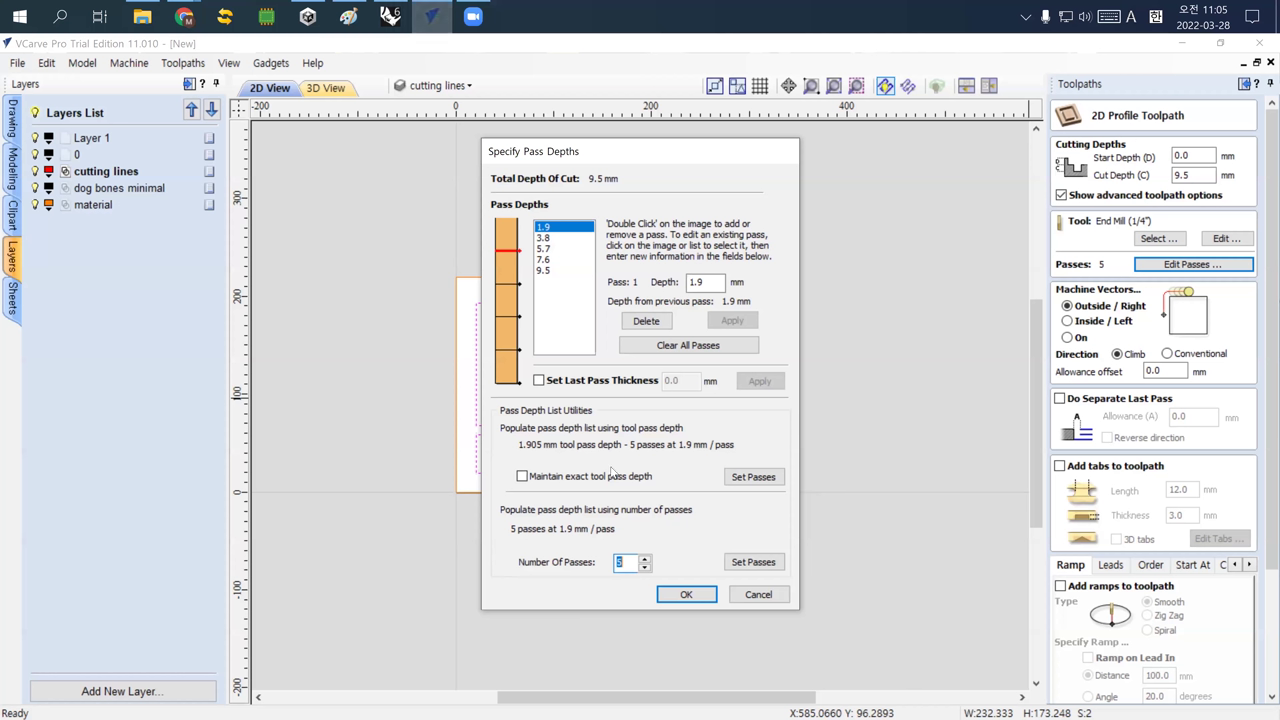
pyautogui.click(685, 595)
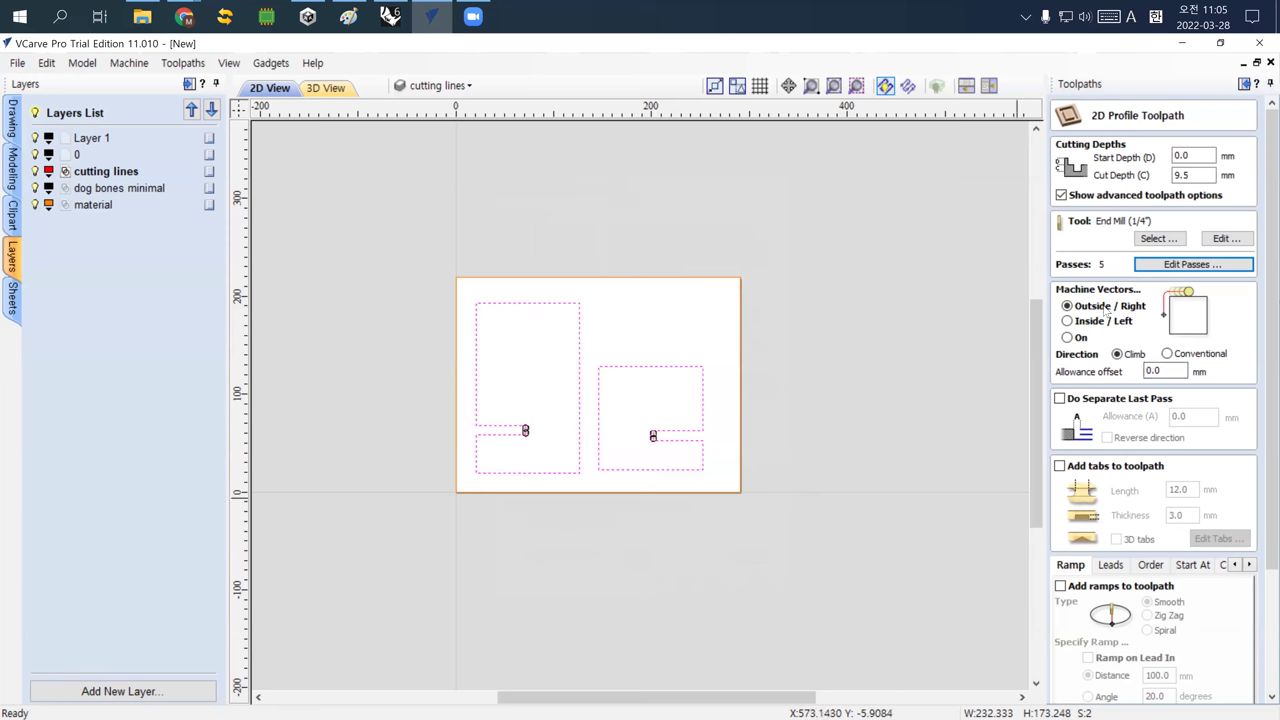
# Try the Inside / Left and On options for the profile toolpath's machine vectors, and return to Outside / Right
pyautogui.scroll(-1, 1106, 312)
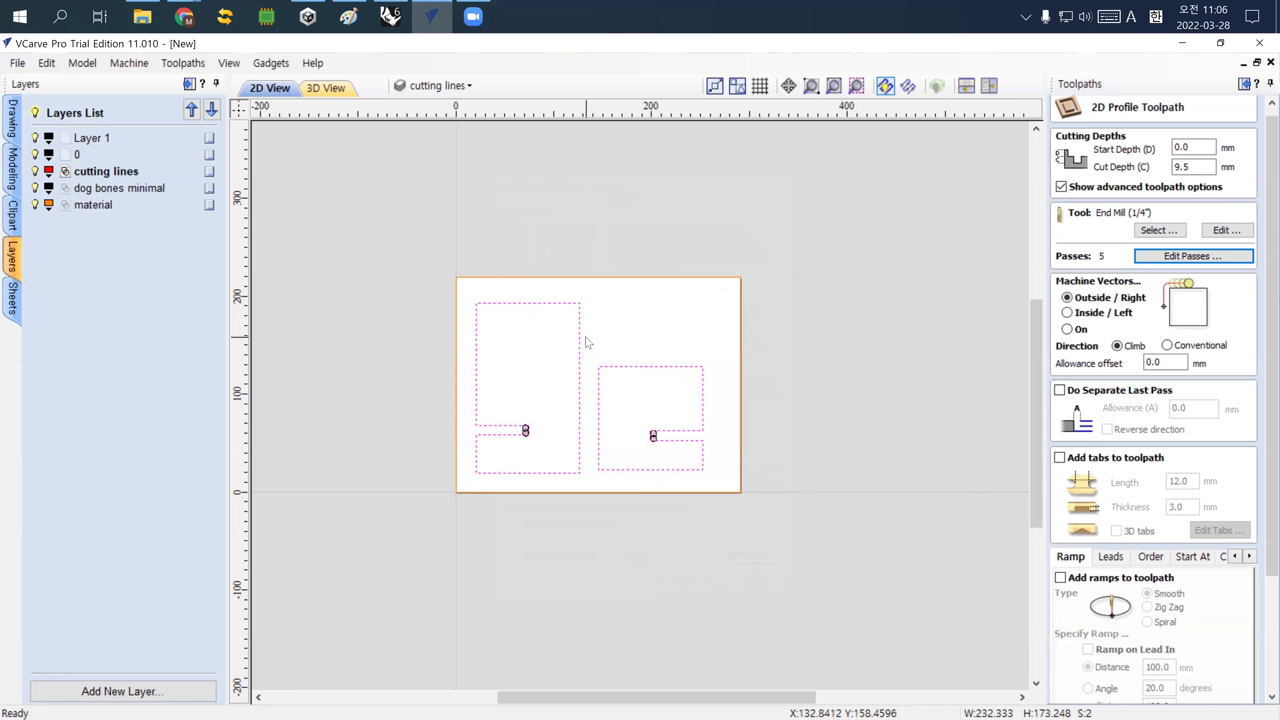
pyautogui.click(1085, 312)
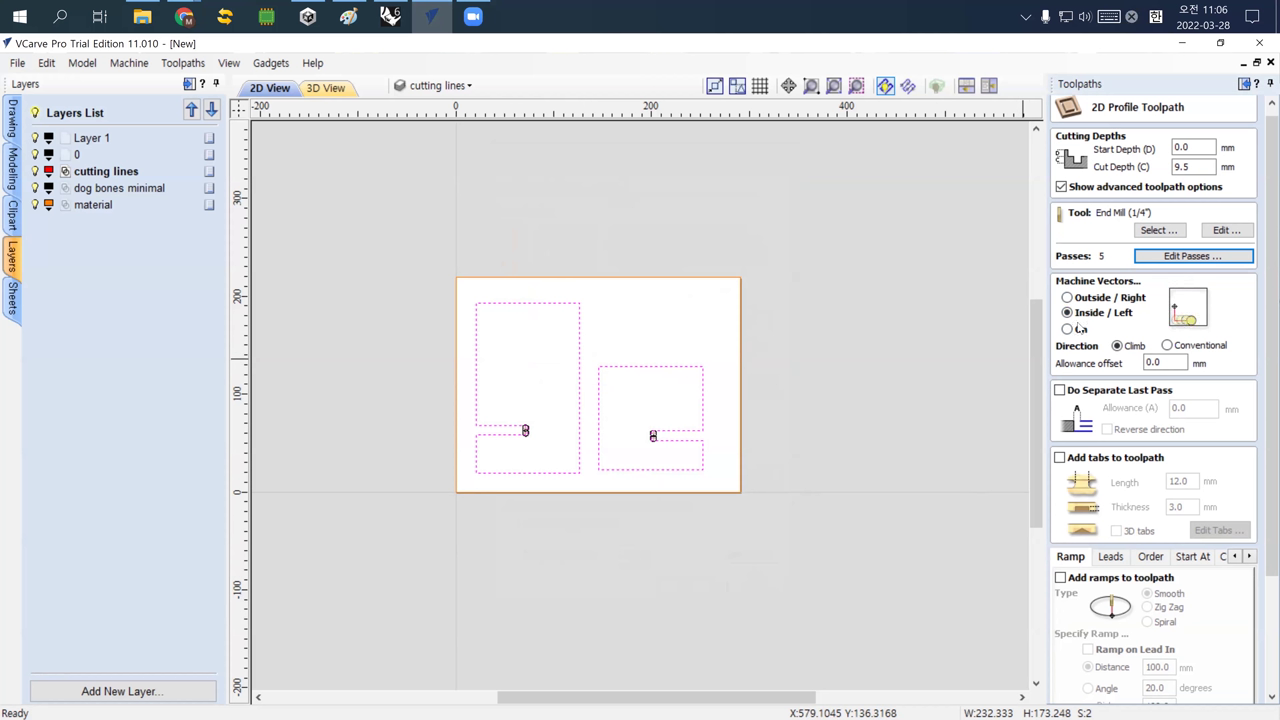
pyautogui.click(1073, 330)
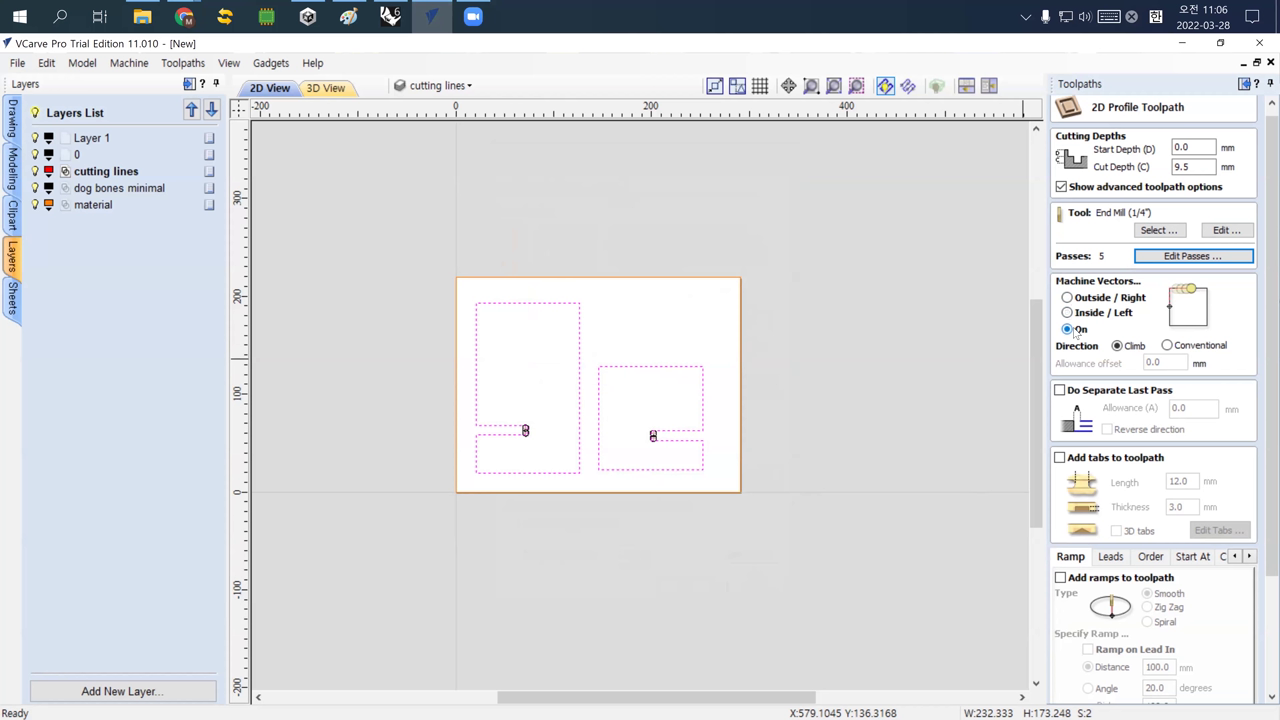
pyautogui.click(1084, 302)
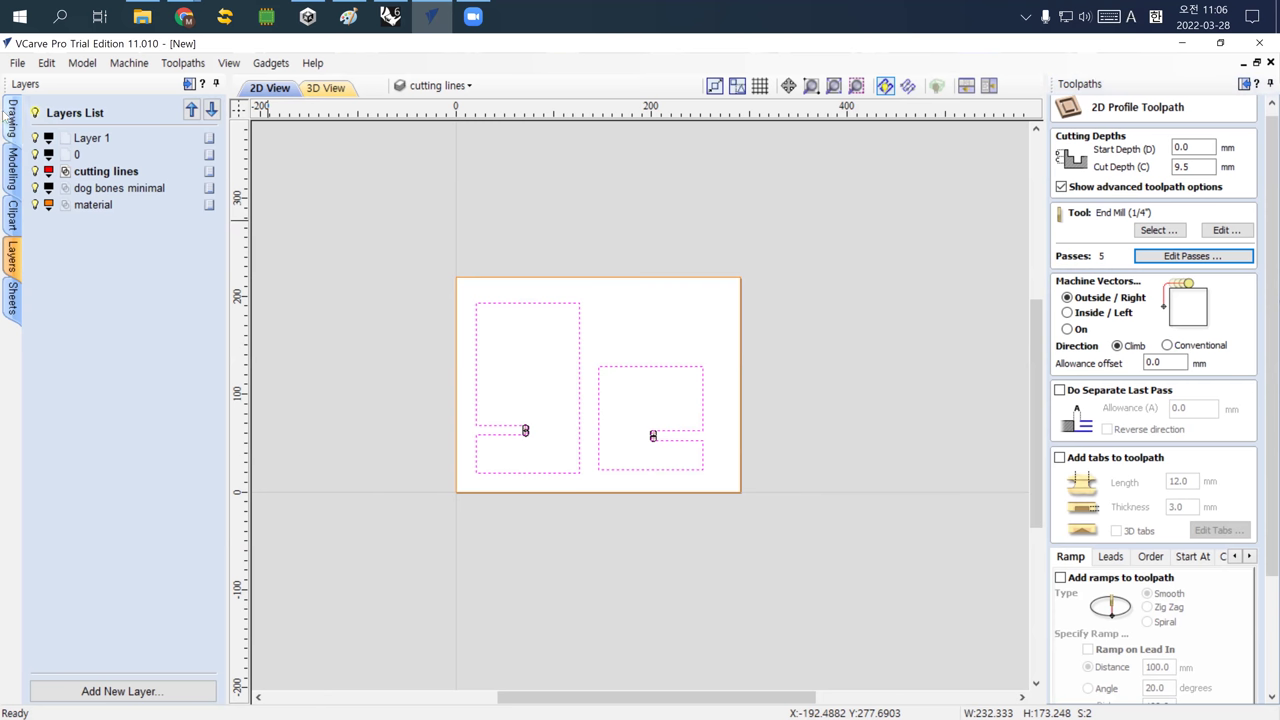
# Draw a rectangle about 36 mm wide and 42 mm high inside the larger part outline
pyautogui.click(12, 118)
pyautogui.click(68, 194)
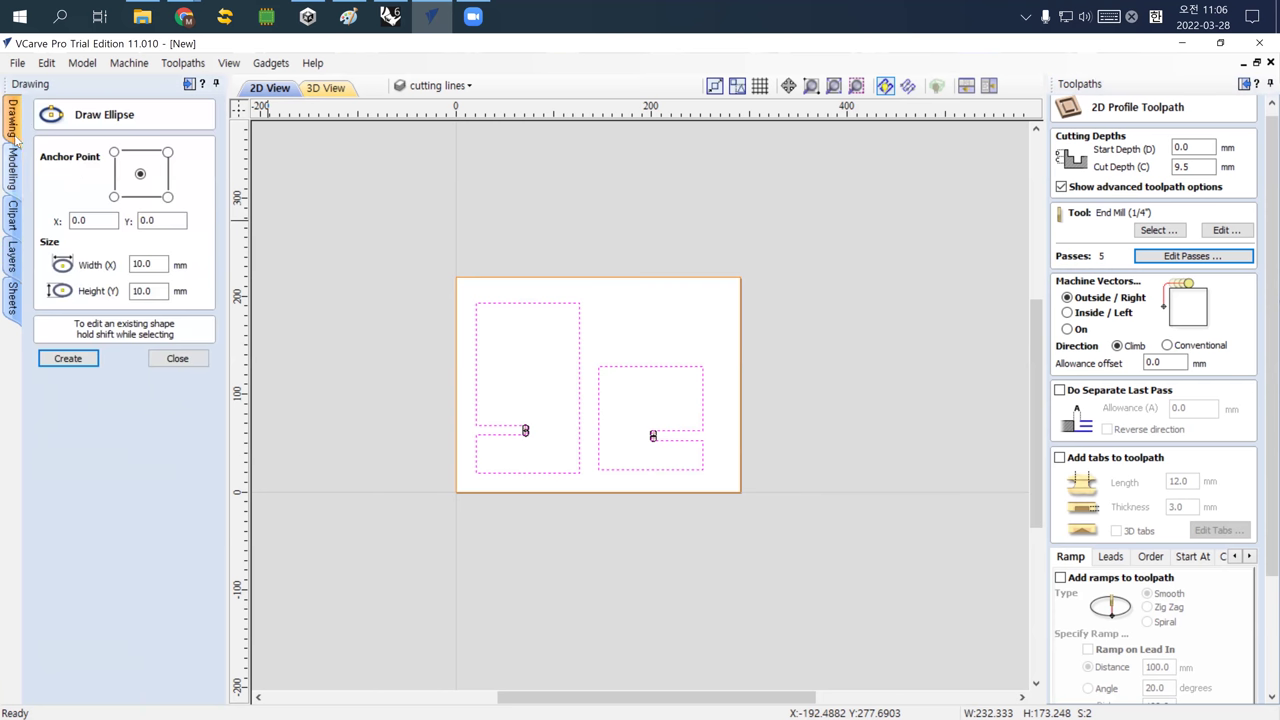
pyautogui.click(177, 358)
pyautogui.click(93, 194)
pyautogui.moveTo(492, 346); pyautogui.dragTo(523, 383)
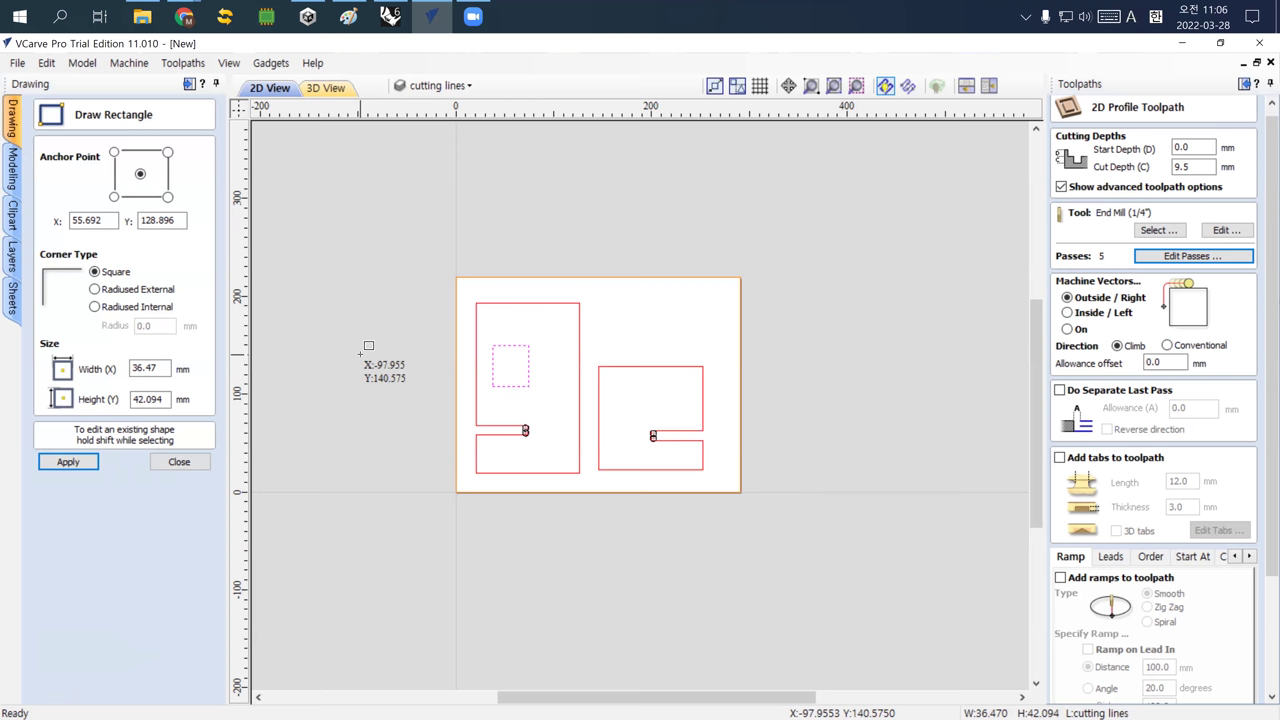
pyautogui.click(178, 462)
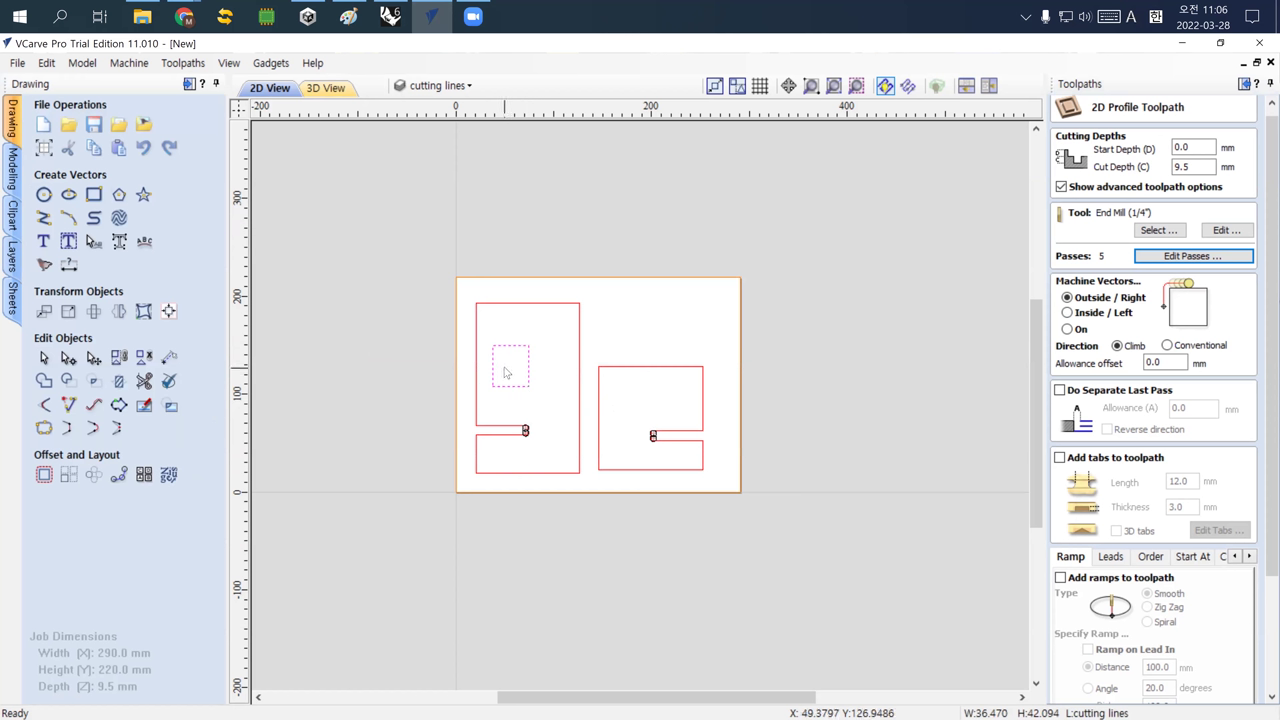
# Set the machine vectors to Inside / Left for the small rectangle and to Outside / Right for the larger part outline
pyautogui.click(1069, 313)
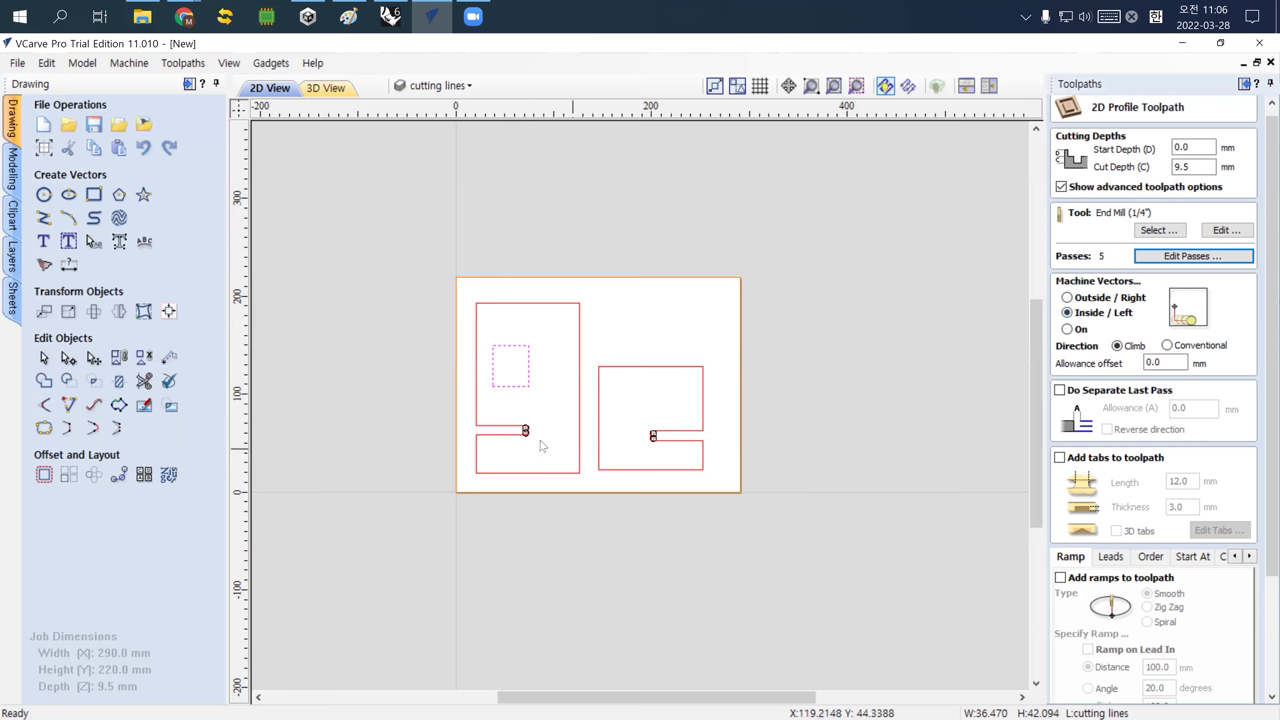
pyautogui.click(579, 354)
pyautogui.click(1095, 299)
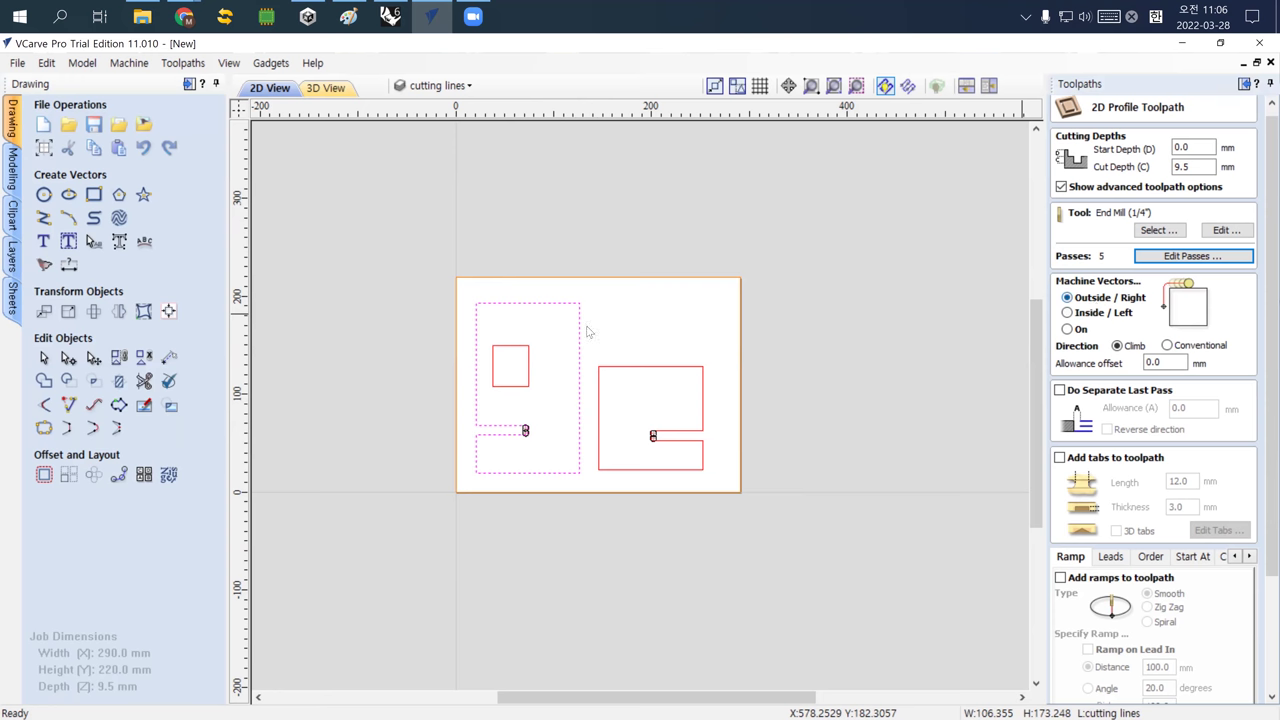
# Delete the small rectangle inside the larger part outline
pyautogui.click(525, 381)
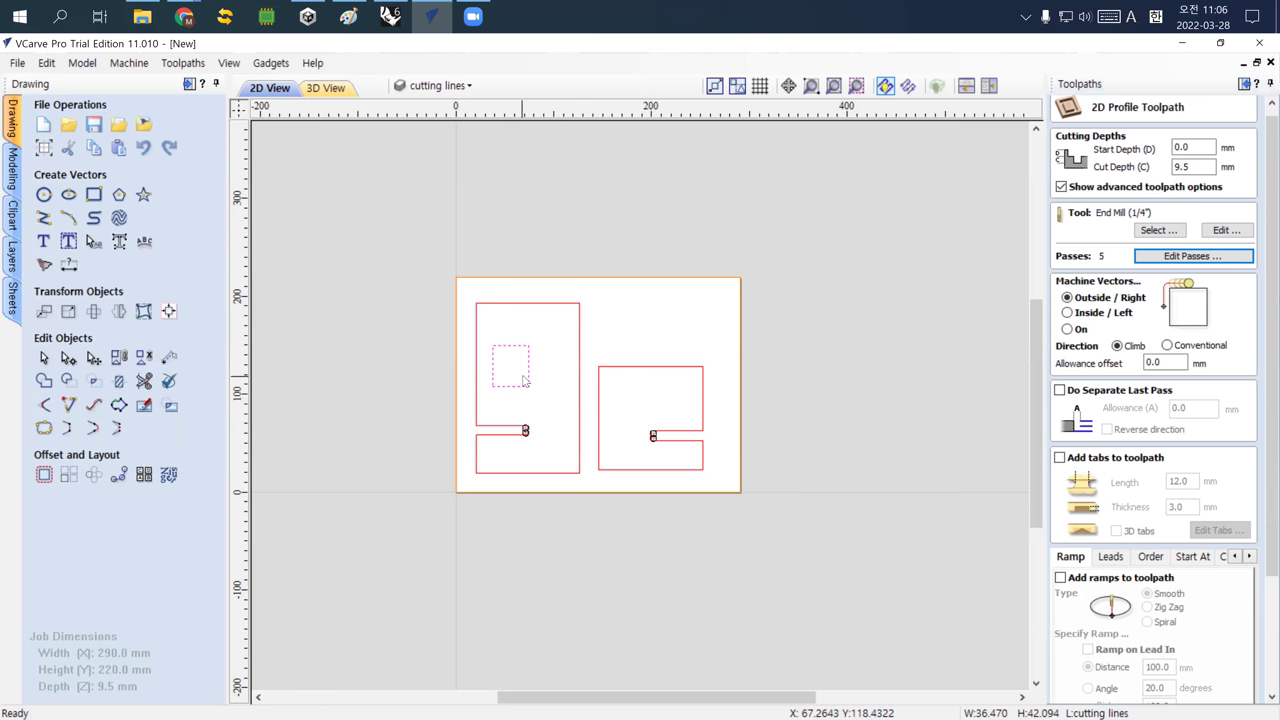
pyautogui.press('Delete')
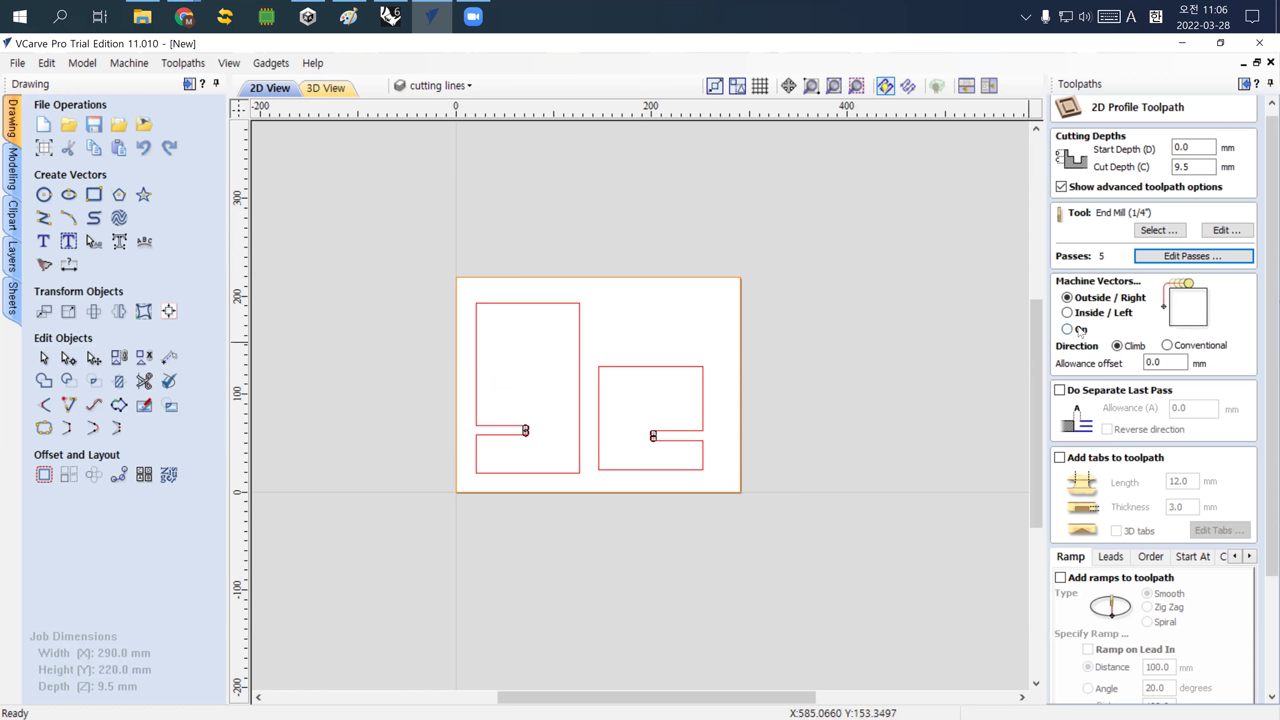
# Select both part outlines and turn on adding tabs to the profile toolpath
pyautogui.click(580, 341)
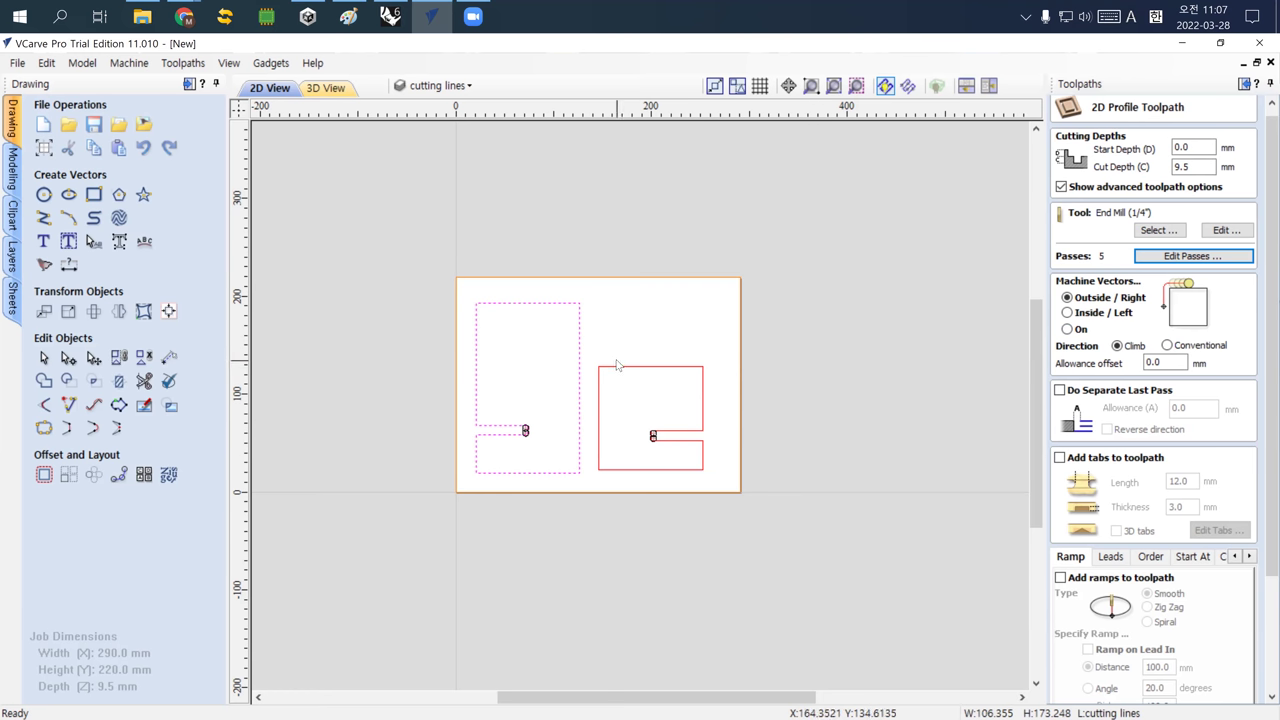
pyautogui.keyDown('shift'); pyautogui.click(618, 367); pyautogui.keyUp('shift')
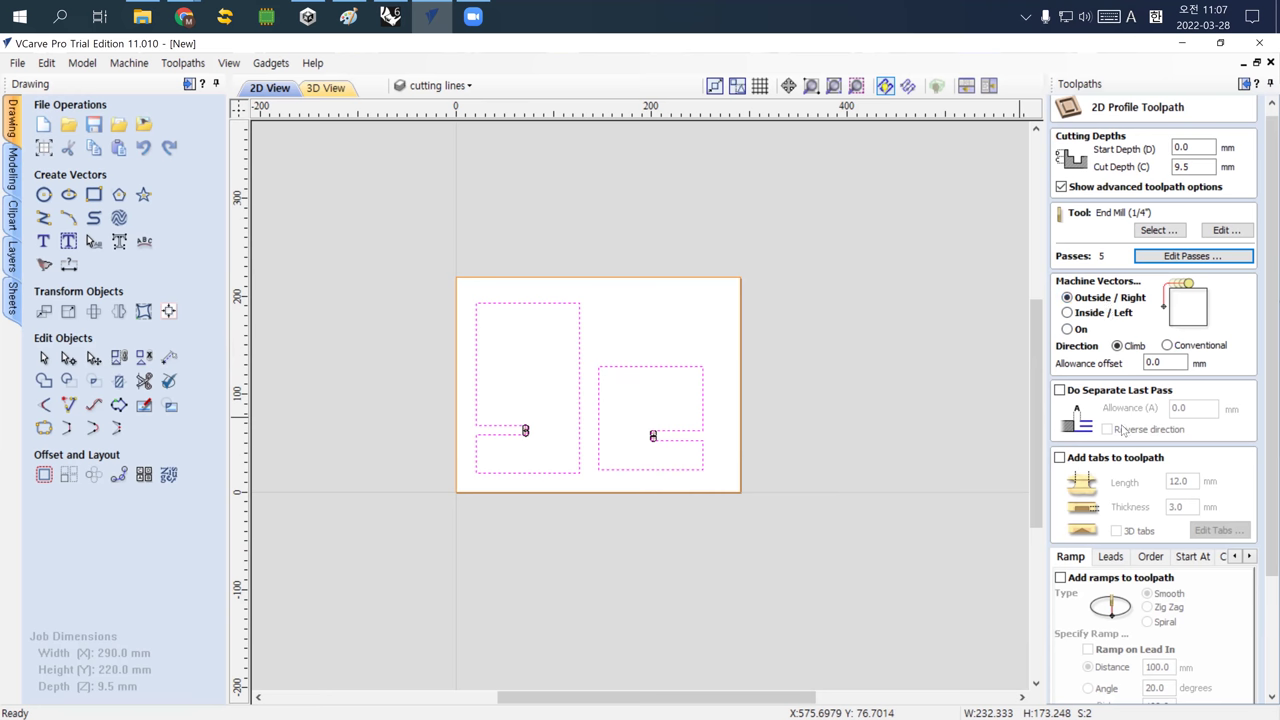
pyautogui.scroll(-1, 1122, 430)
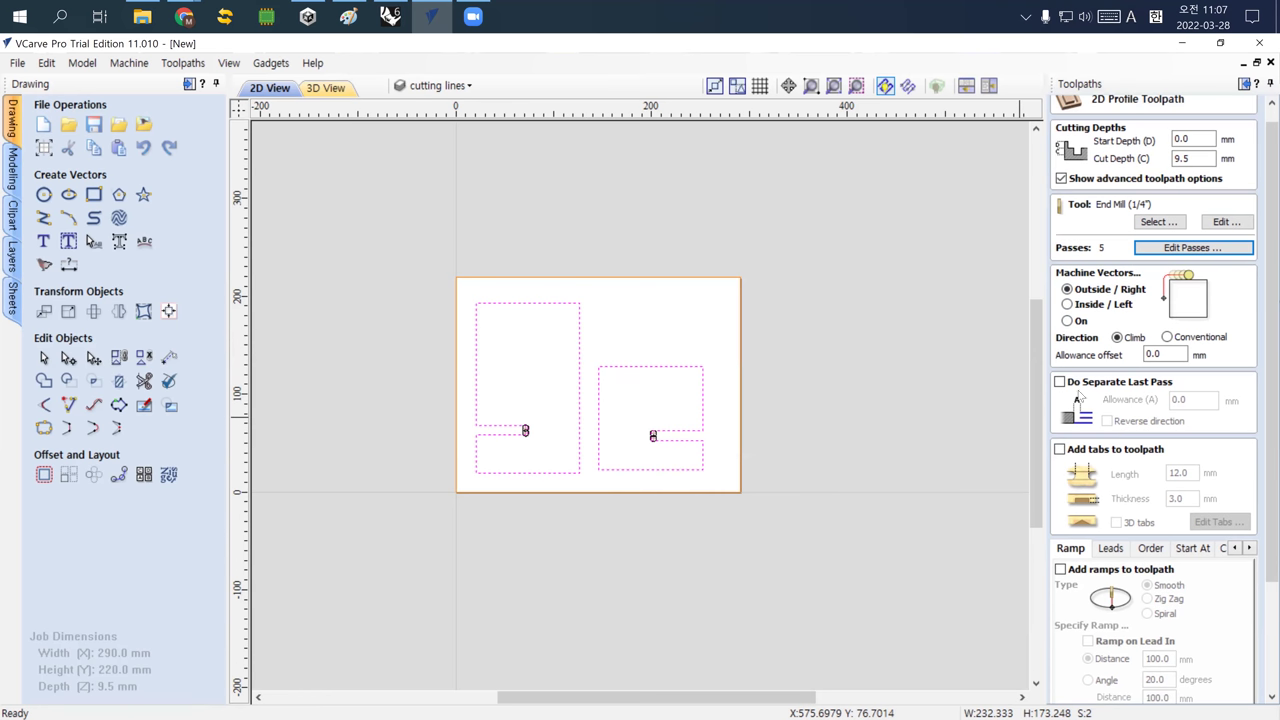
pyautogui.click(1089, 456)
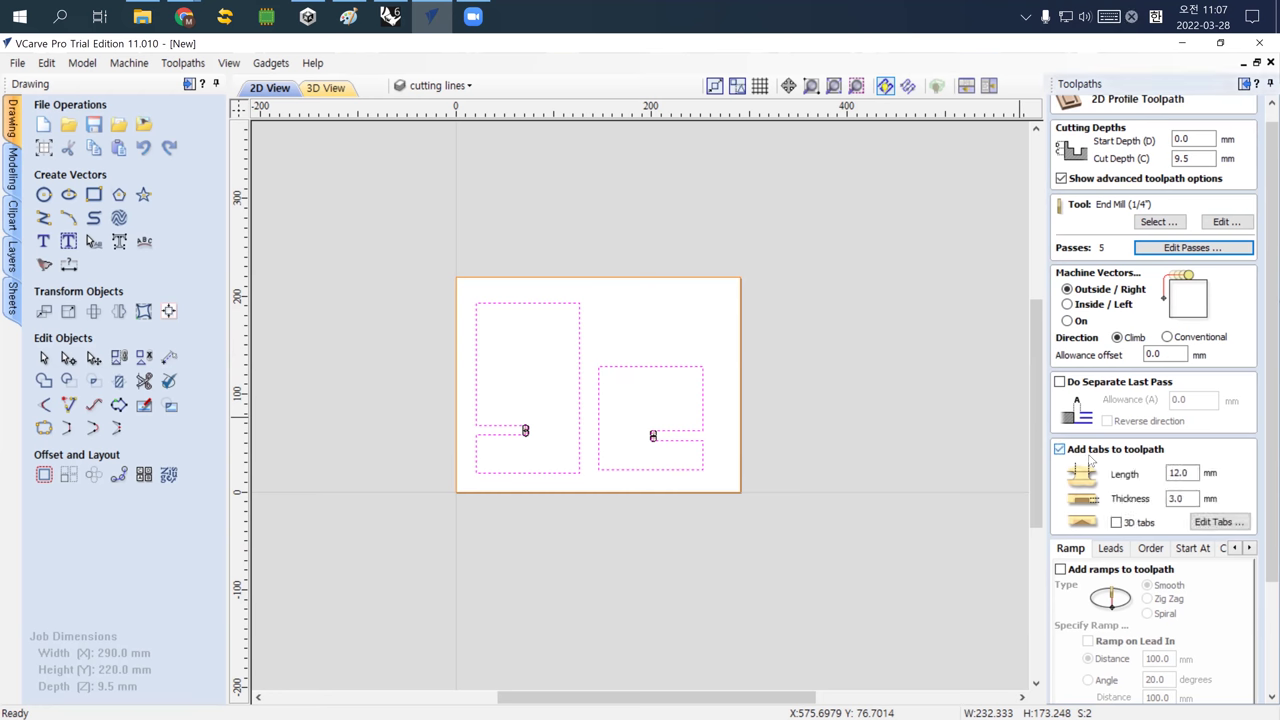
# Switch to the Chrome window with the image search and search images for "cnc tab"
pyautogui.click(186, 18)
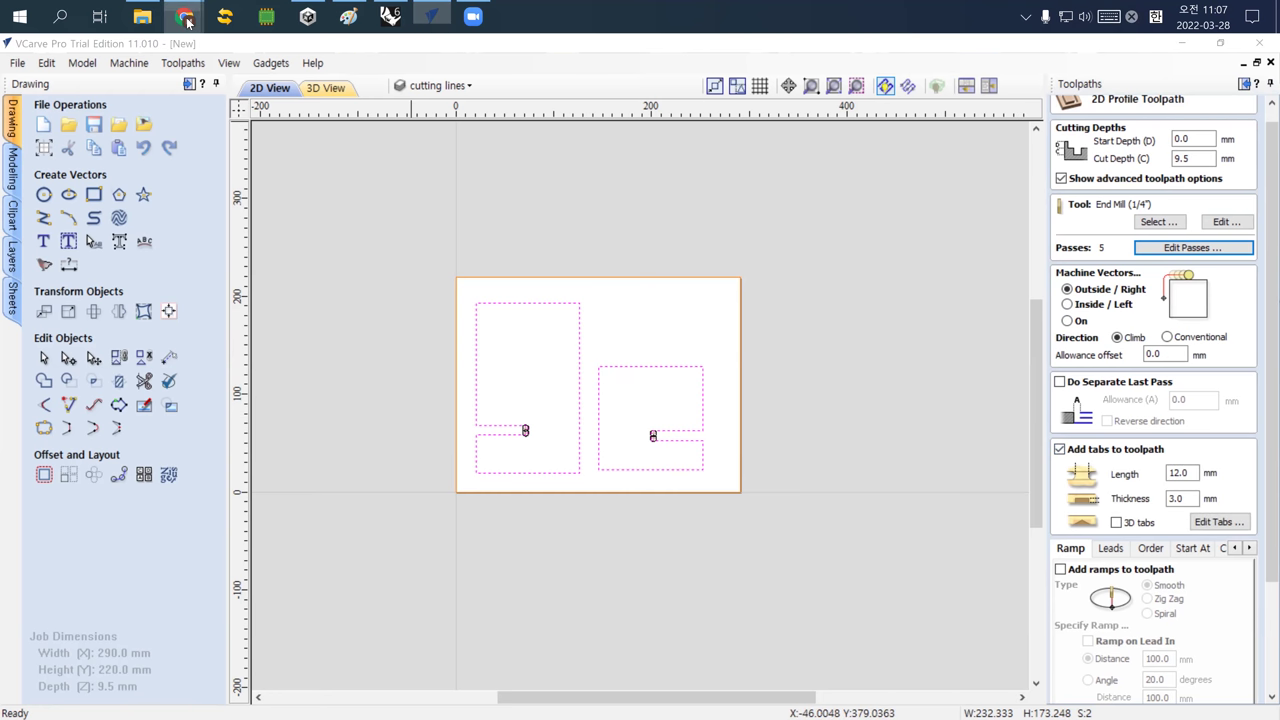
pyautogui.click(216, 90)
pyautogui.click(311, 119)
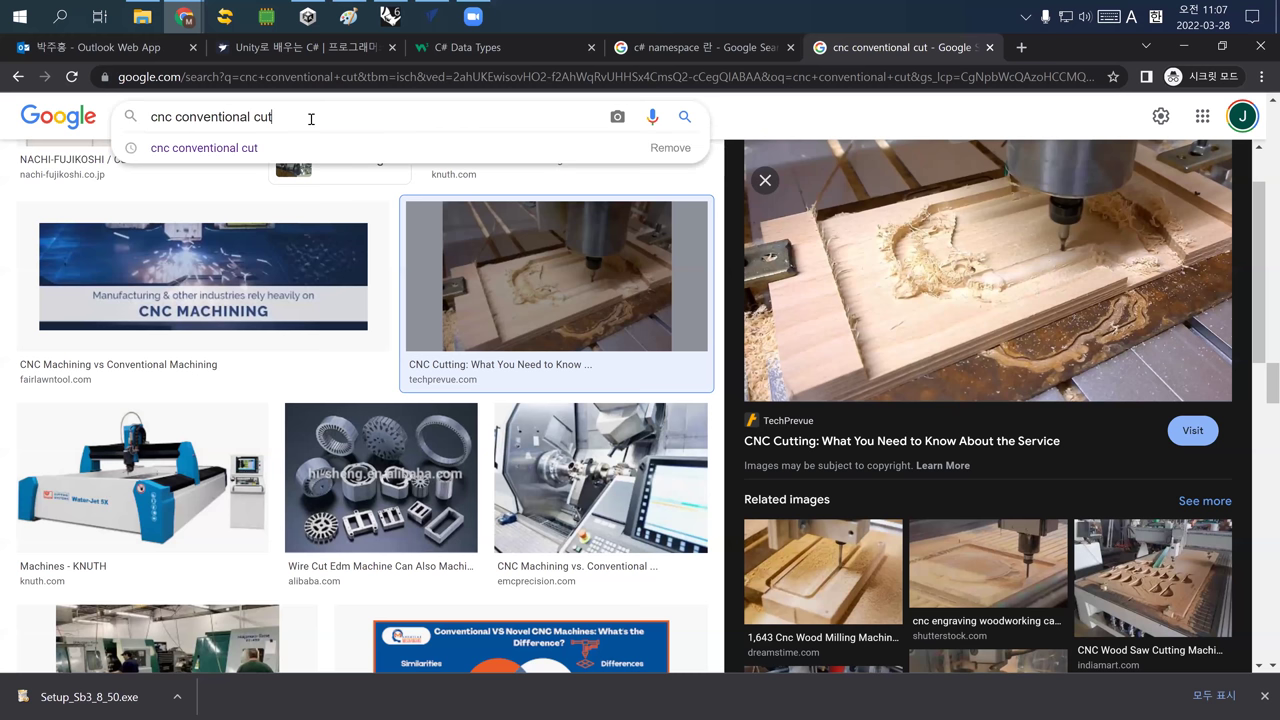
pyautogui.hotkey('ctrl', 'a')
pyautogui.write('cnc tab')
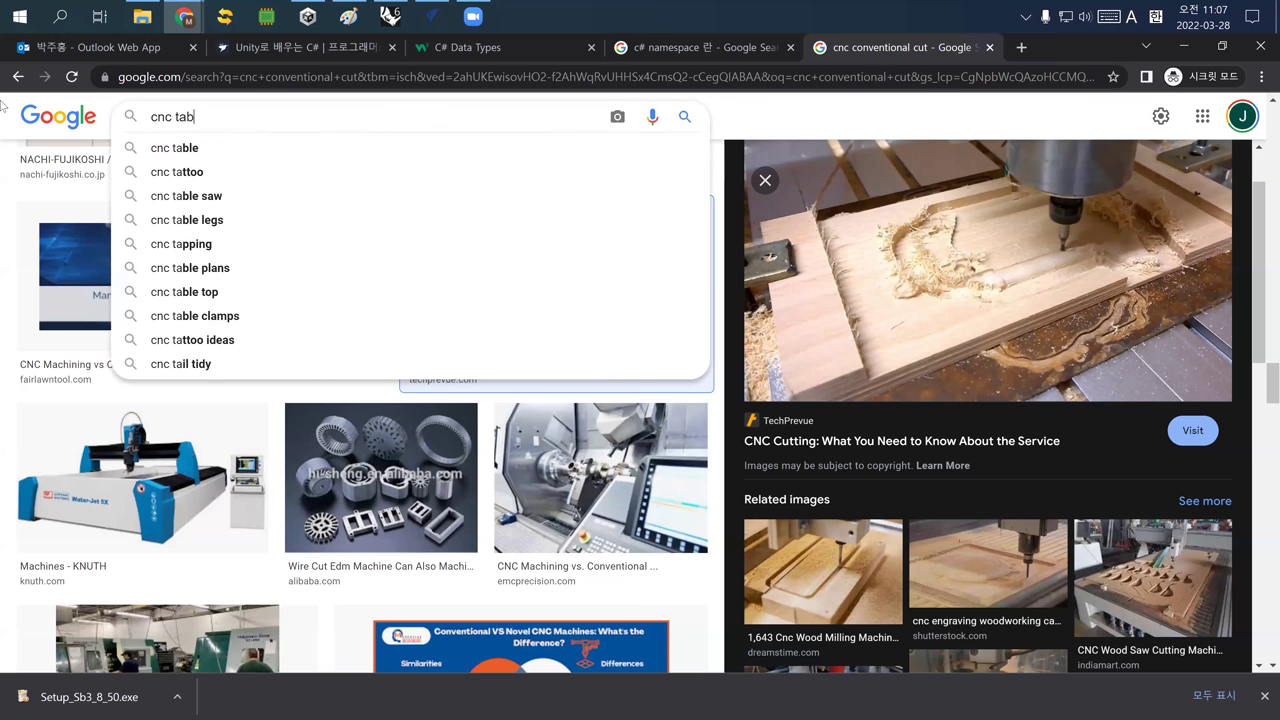
pyautogui.press('Return')
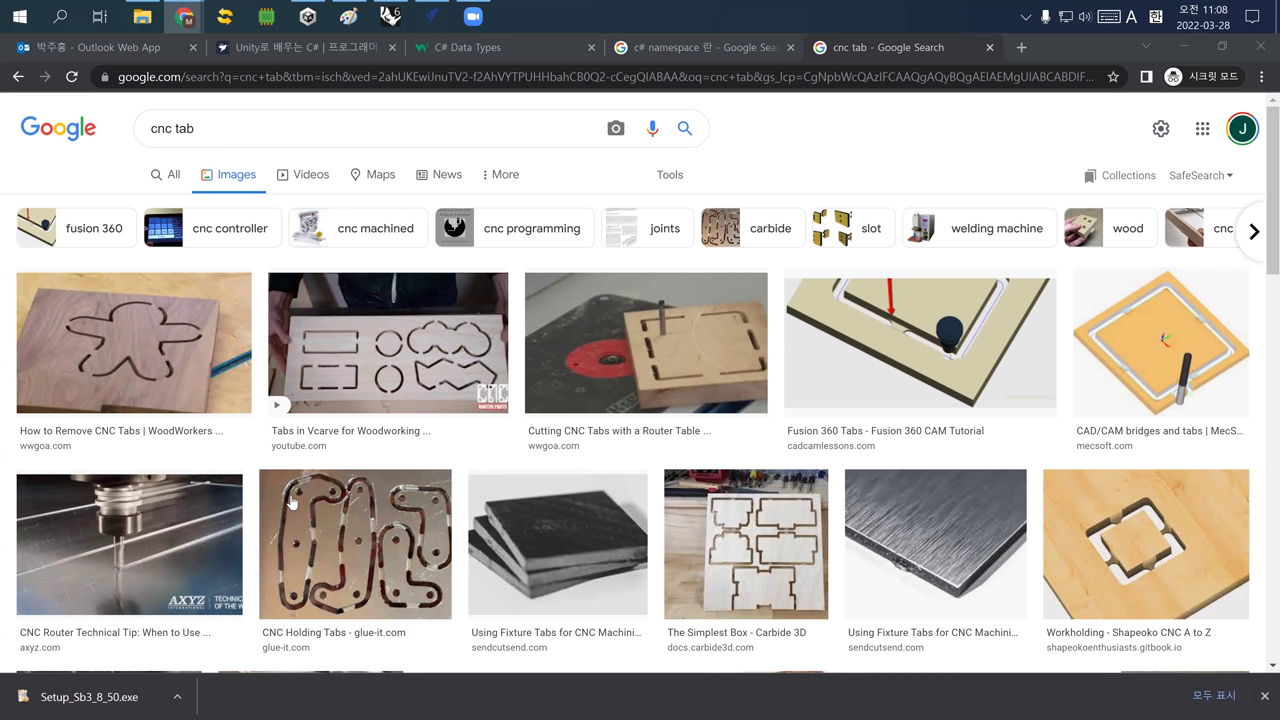
# Switch back to VCarve Pro and place four holding tabs by hand, one on each outer side of the larger part outline
pyautogui.click(435, 17)
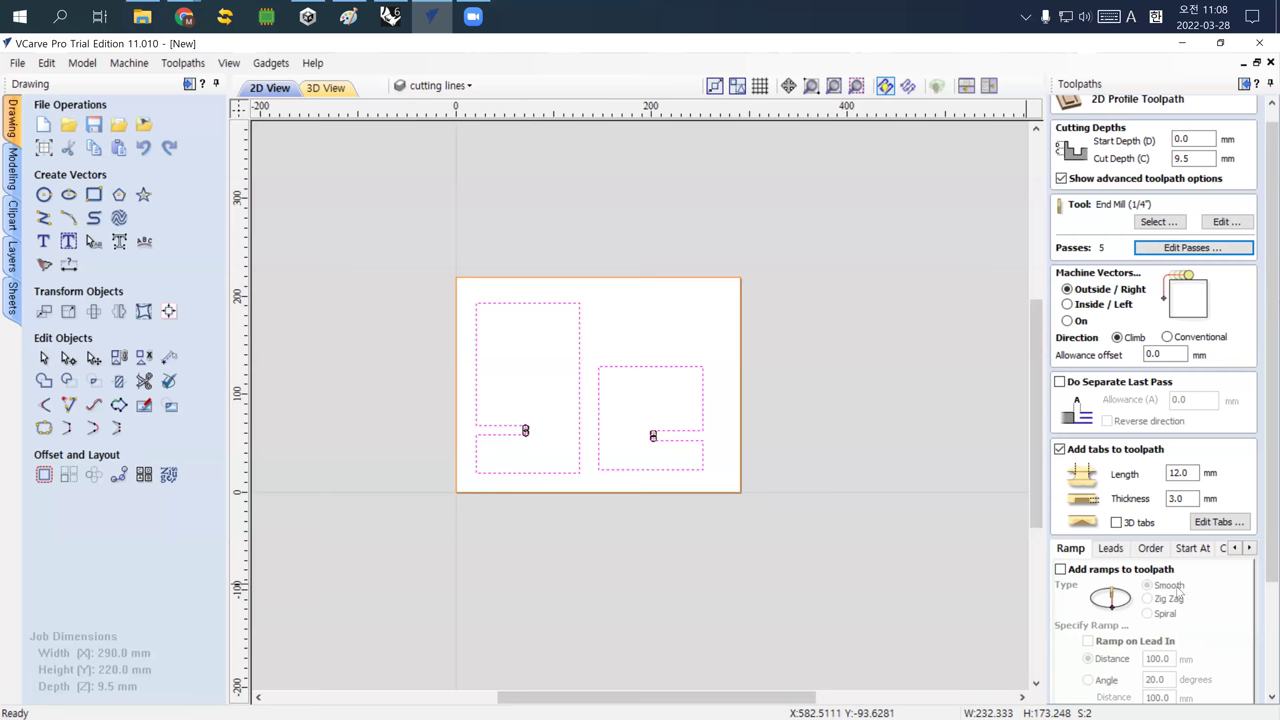
pyautogui.scroll(-1, 1182, 580)
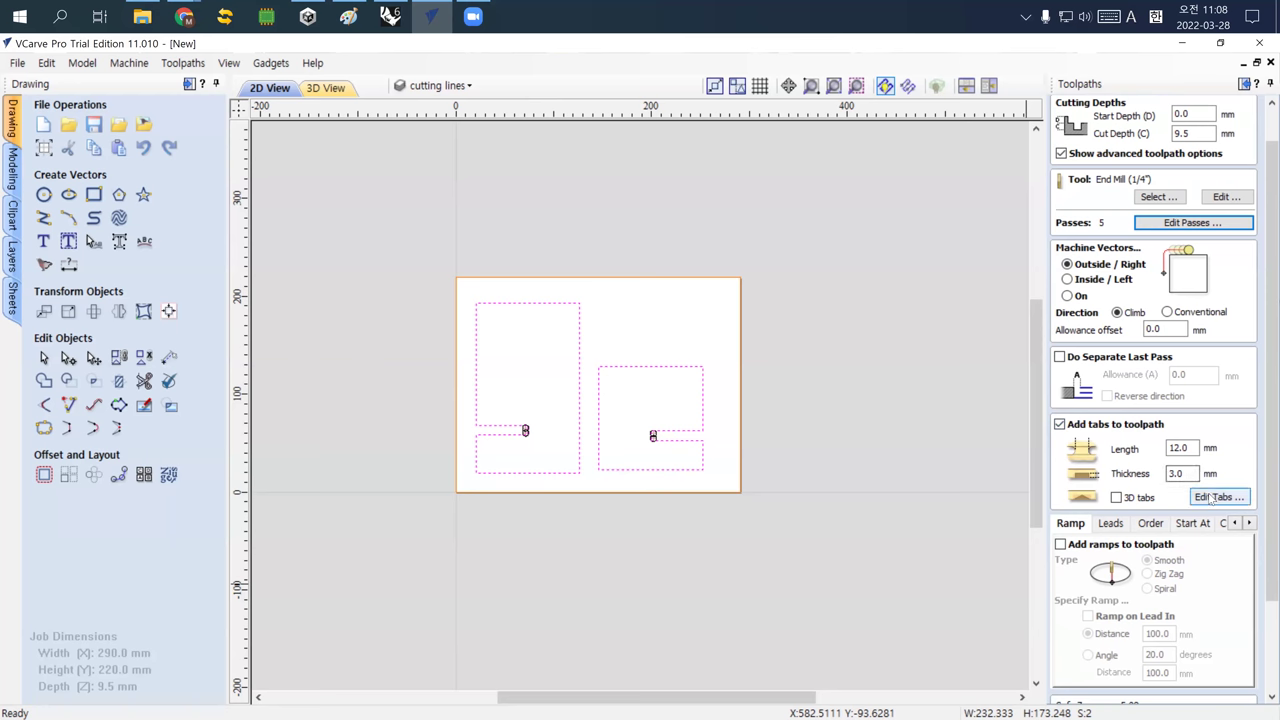
pyautogui.click(1218, 503)
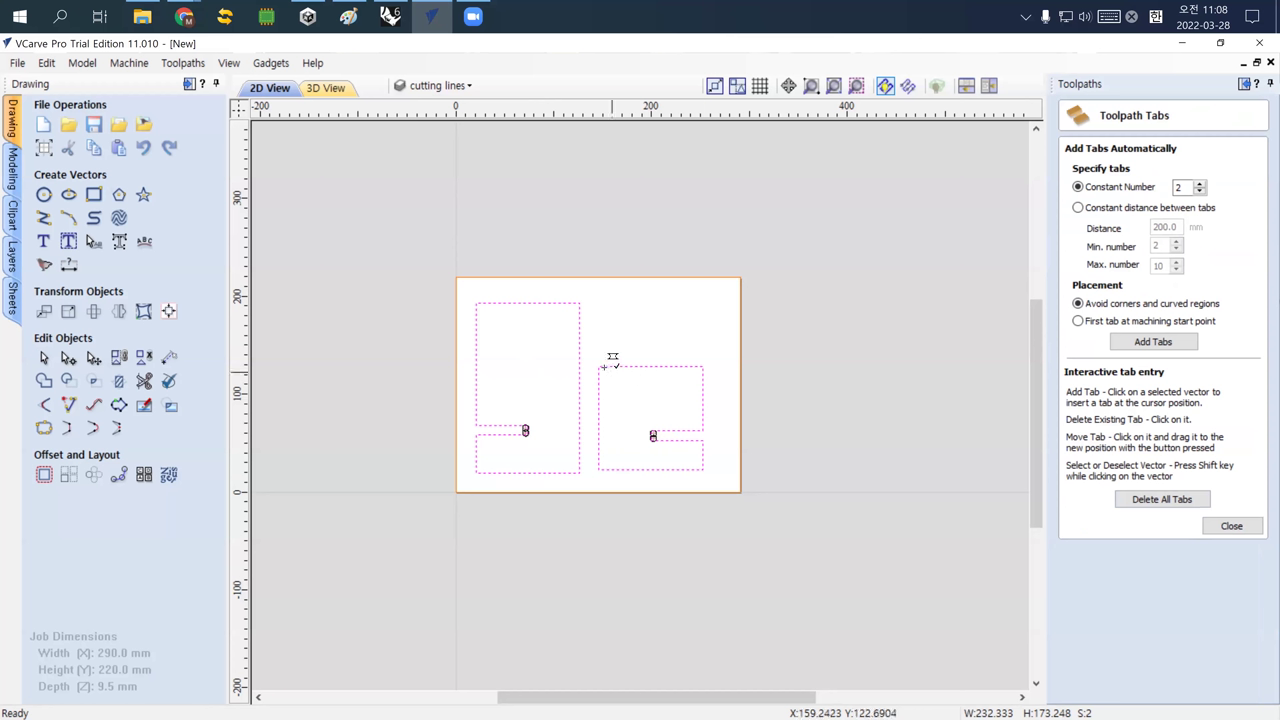
pyautogui.click(527, 302)
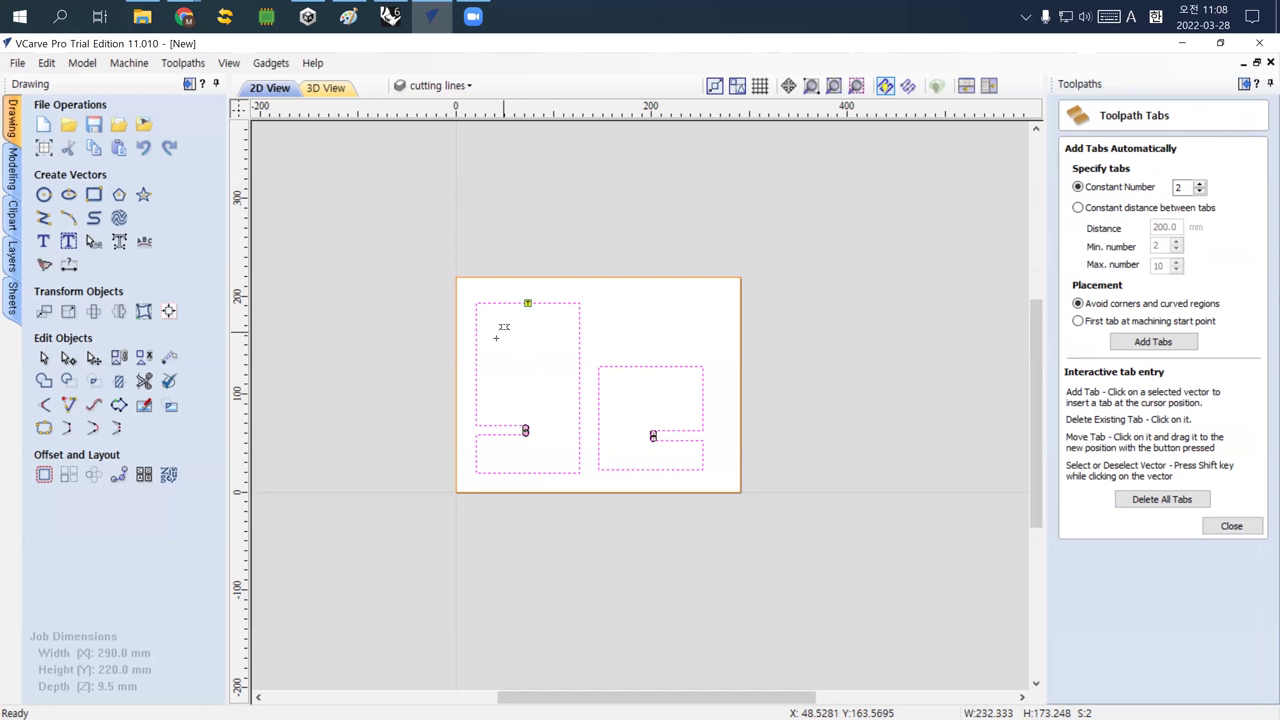
pyautogui.click(476, 374)
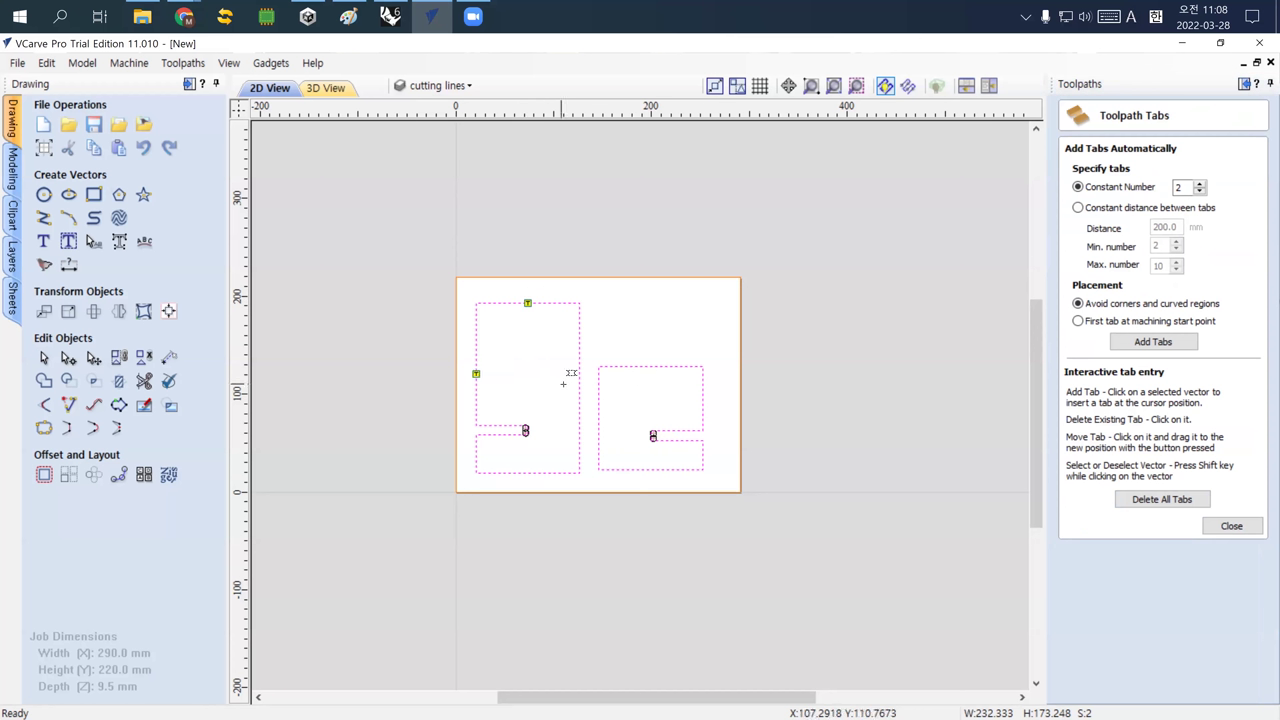
pyautogui.click(579, 391)
pyautogui.click(529, 473)
# Place four holding tabs, one on each outer side of the smaller part outline, and finish editing the tabs
pyautogui.click(598, 422)
pyautogui.click(649, 366)
pyautogui.click(703, 396)
pyautogui.click(652, 469)
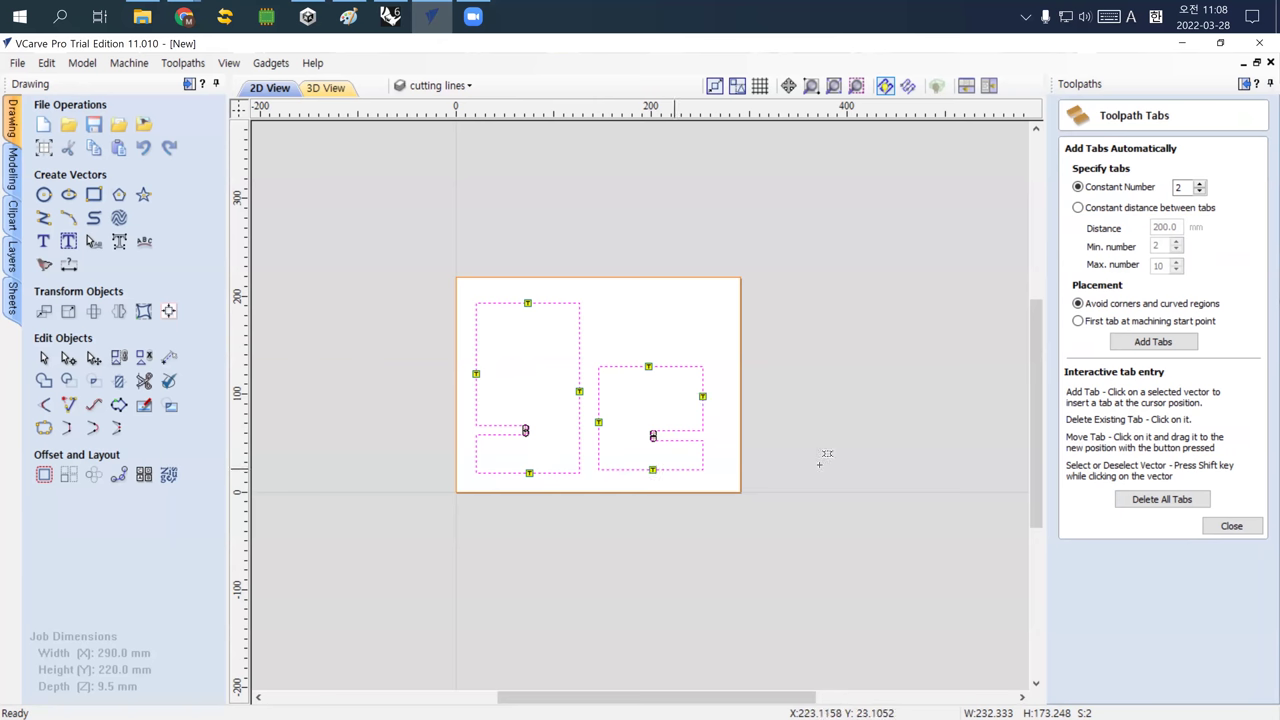
pyautogui.click(1230, 527)
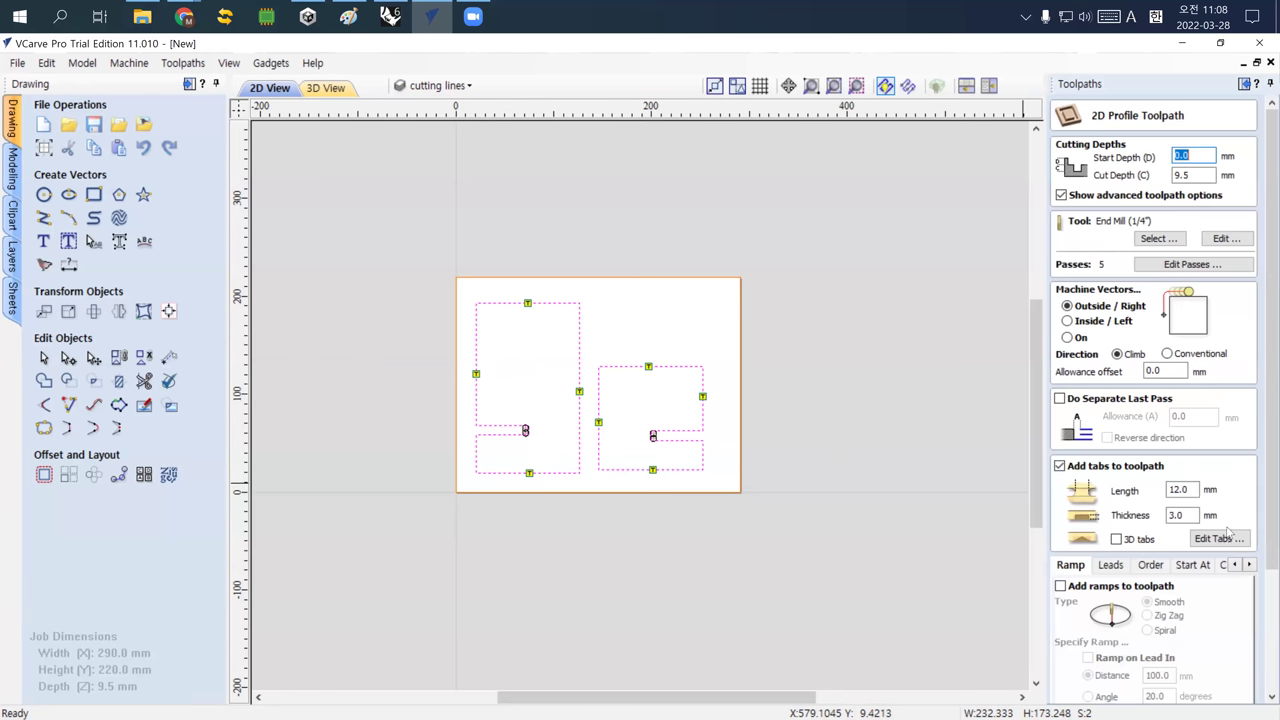
pyautogui.click(1193, 491)
pyautogui.click(1191, 515)
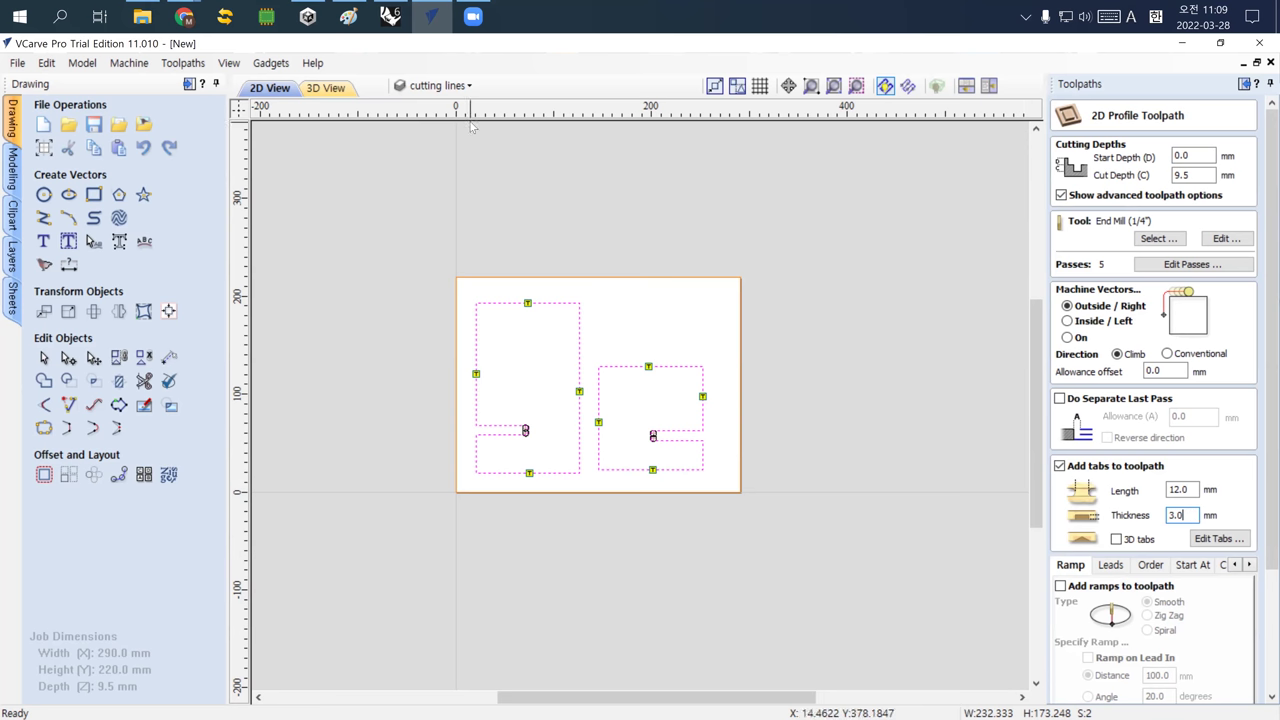
# Switch to Chrome and look through the "cnc tab" image results for examples of holding tabs
pyautogui.click(184, 17)
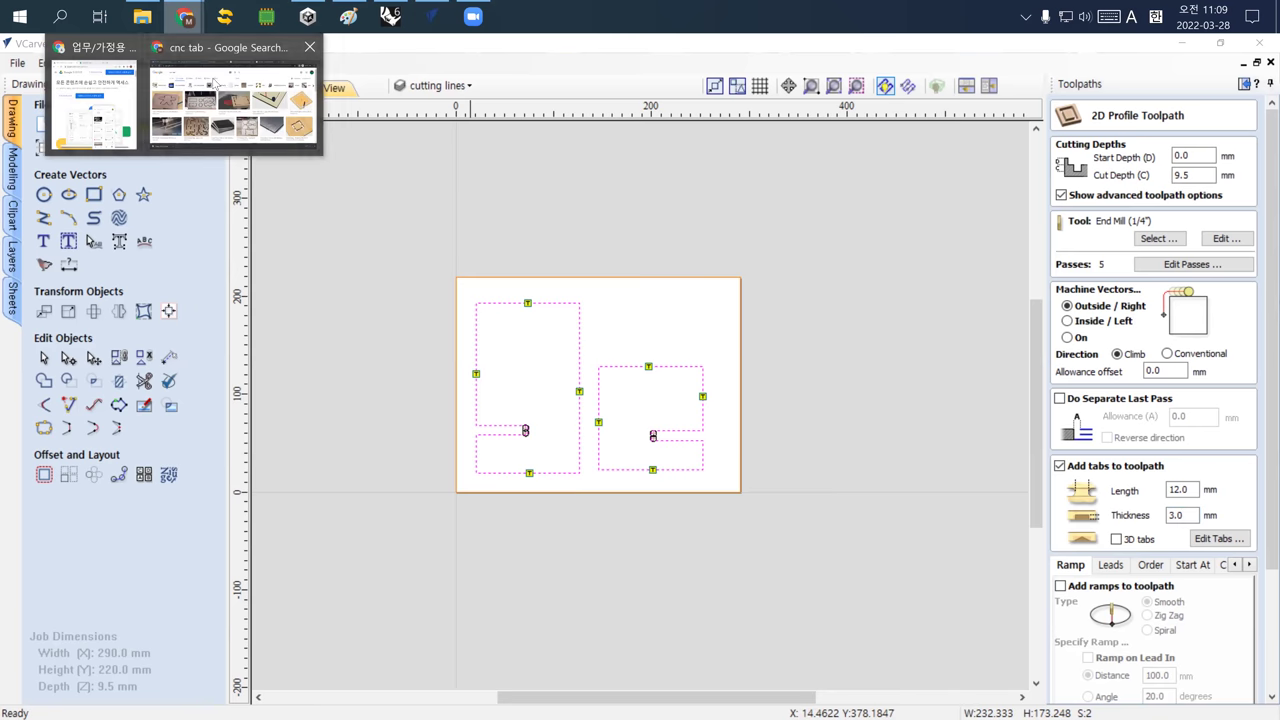
pyautogui.click(230, 96)
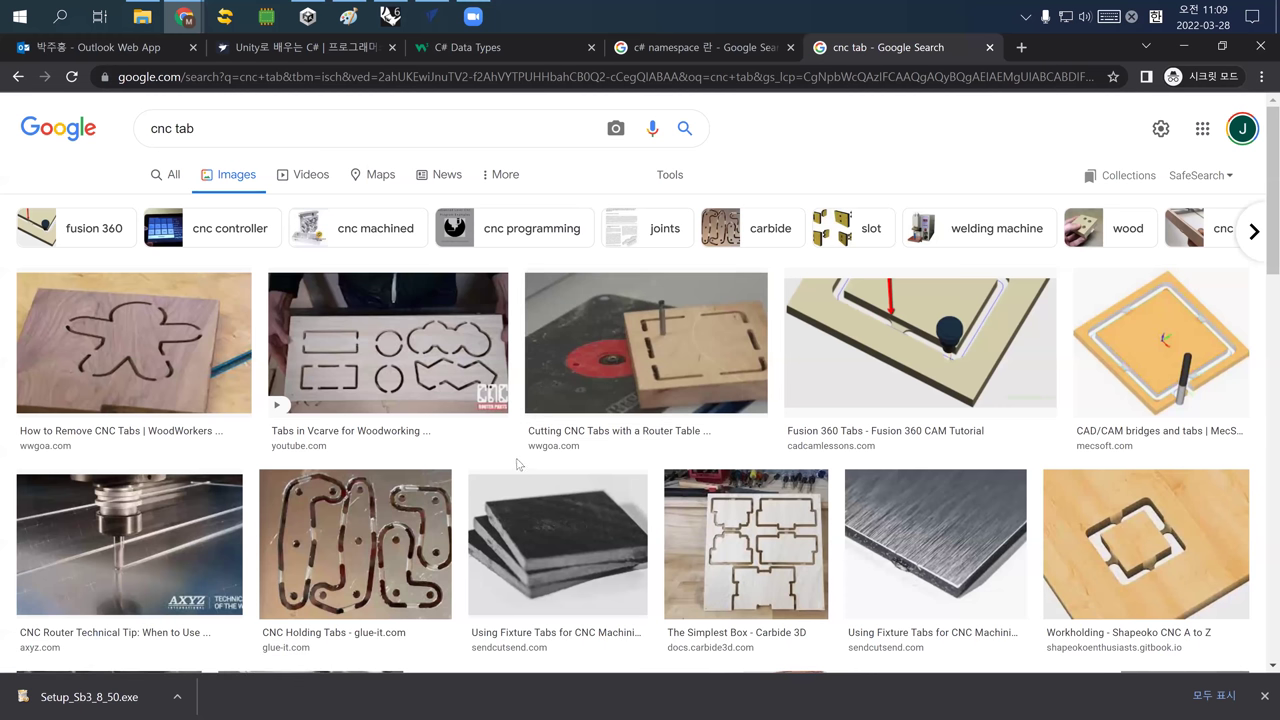
pyautogui.scroll(-5, 443, 486)
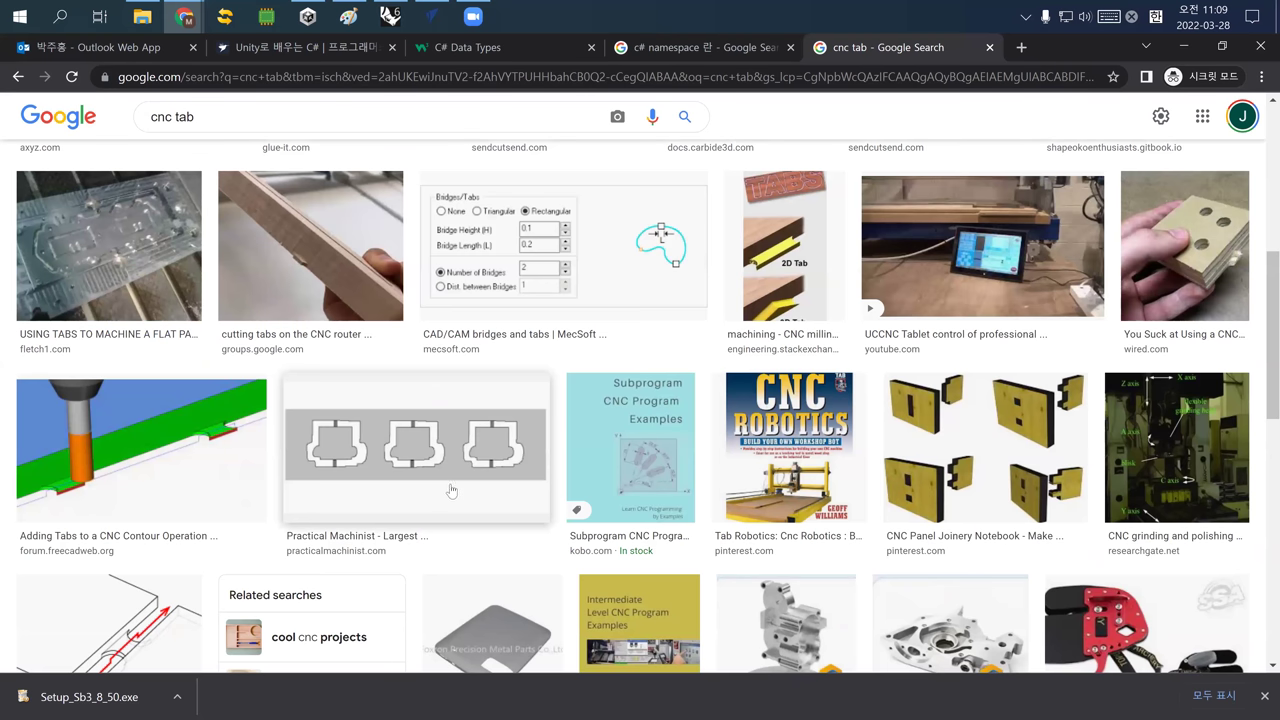
pyautogui.scroll(-3, 448, 490)
pyautogui.scroll(-2, 452, 491)
pyautogui.scroll(-2, 452, 491)
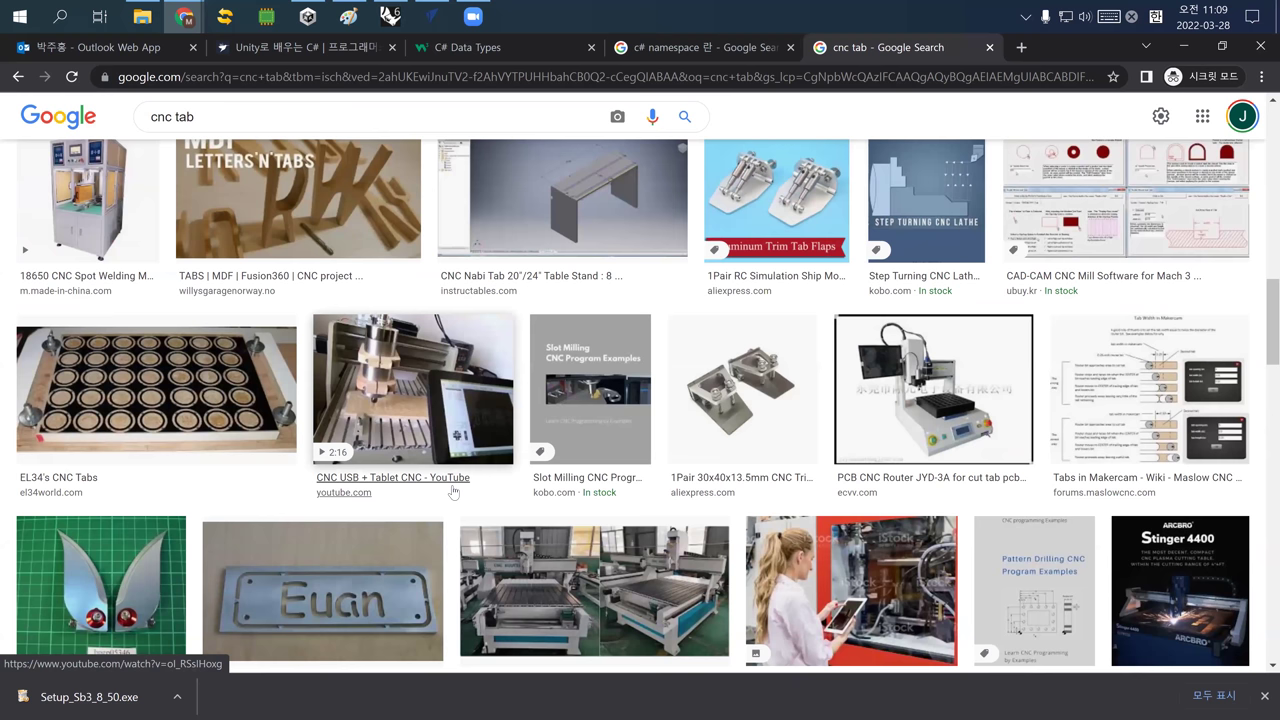
pyautogui.scroll(-5, 452, 491)
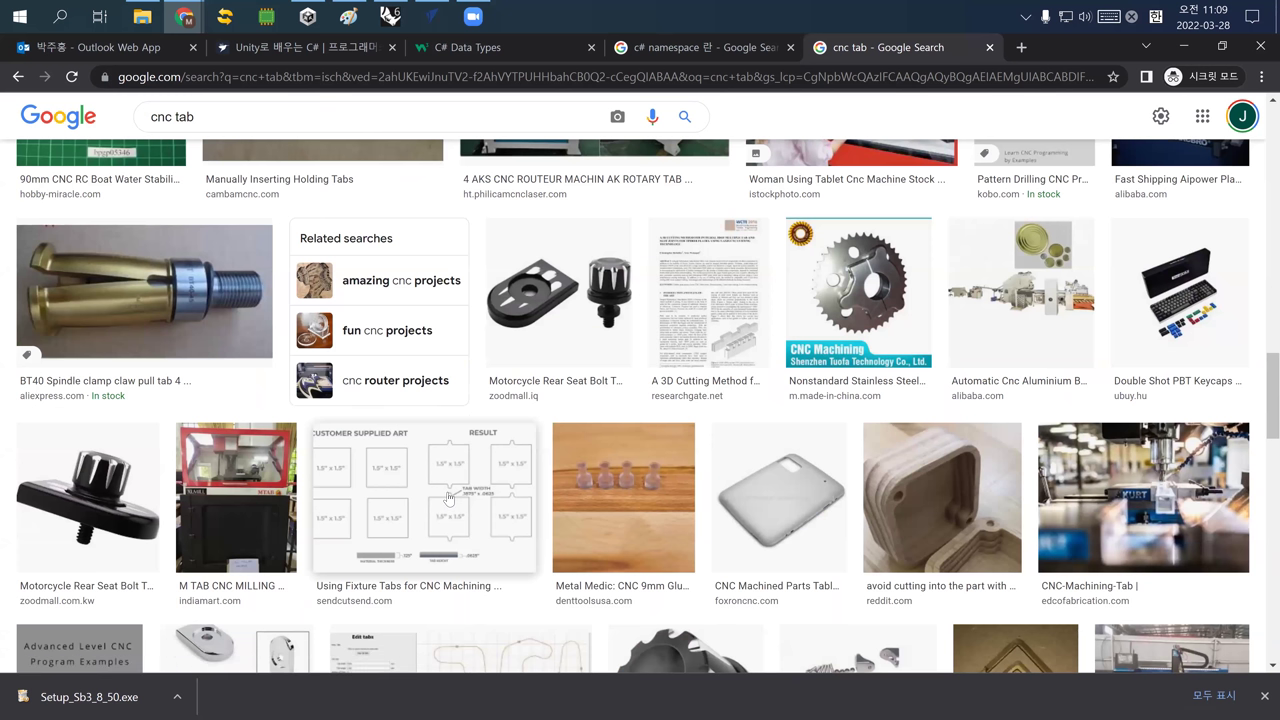
pyautogui.scroll(-8, 449, 497)
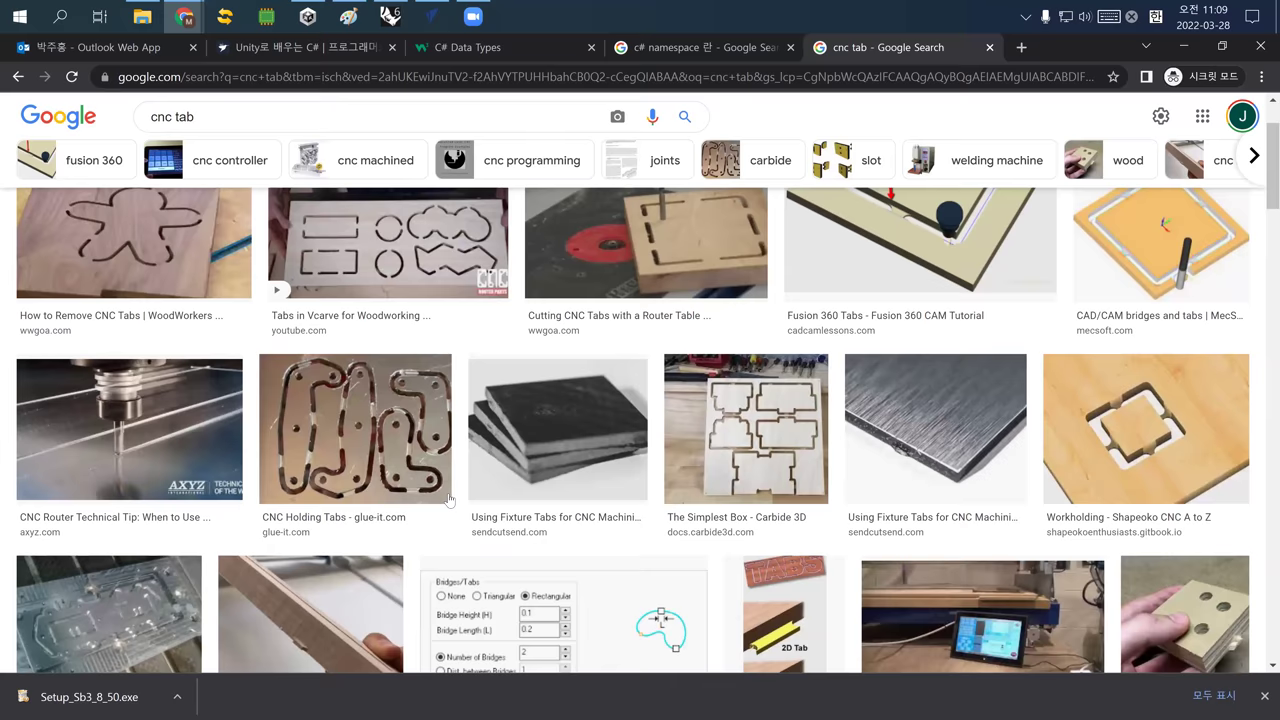
pyautogui.scroll(2, 449, 497)
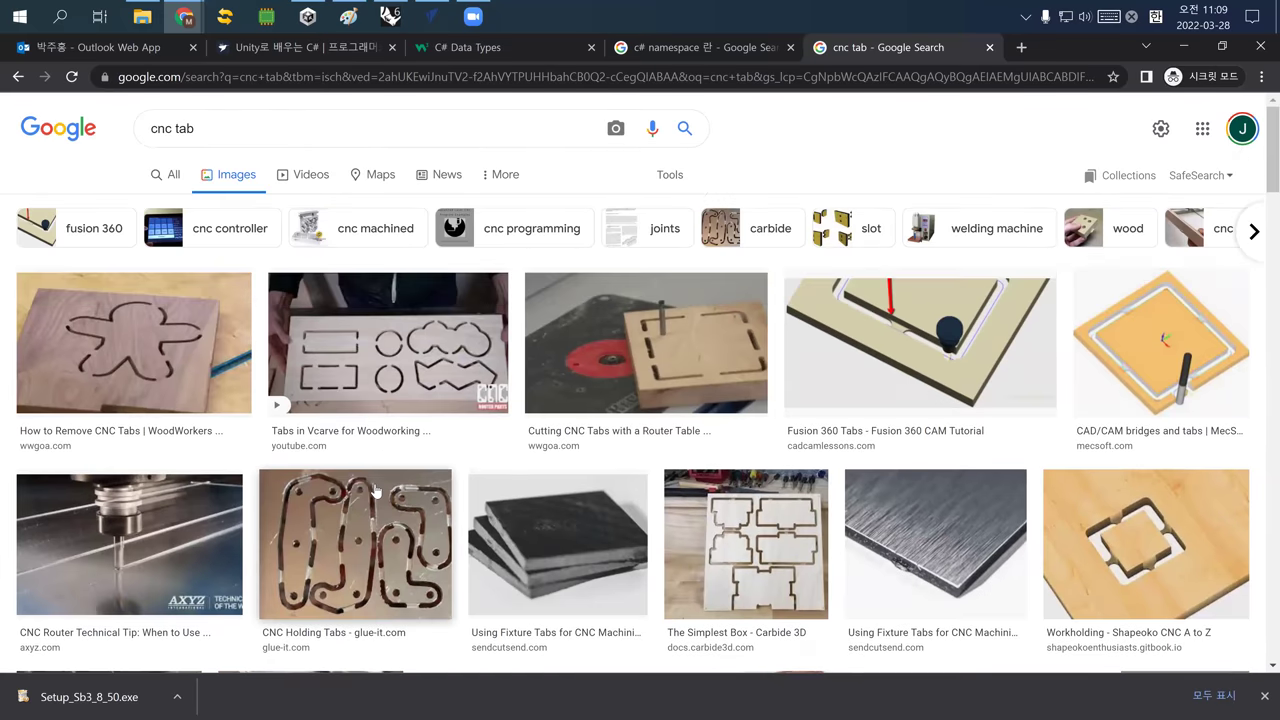
# Extend the image search to "cnc tab removing"
pyautogui.click(297, 135)
pyautogui.write('removing')
pyautogui.press('Return')
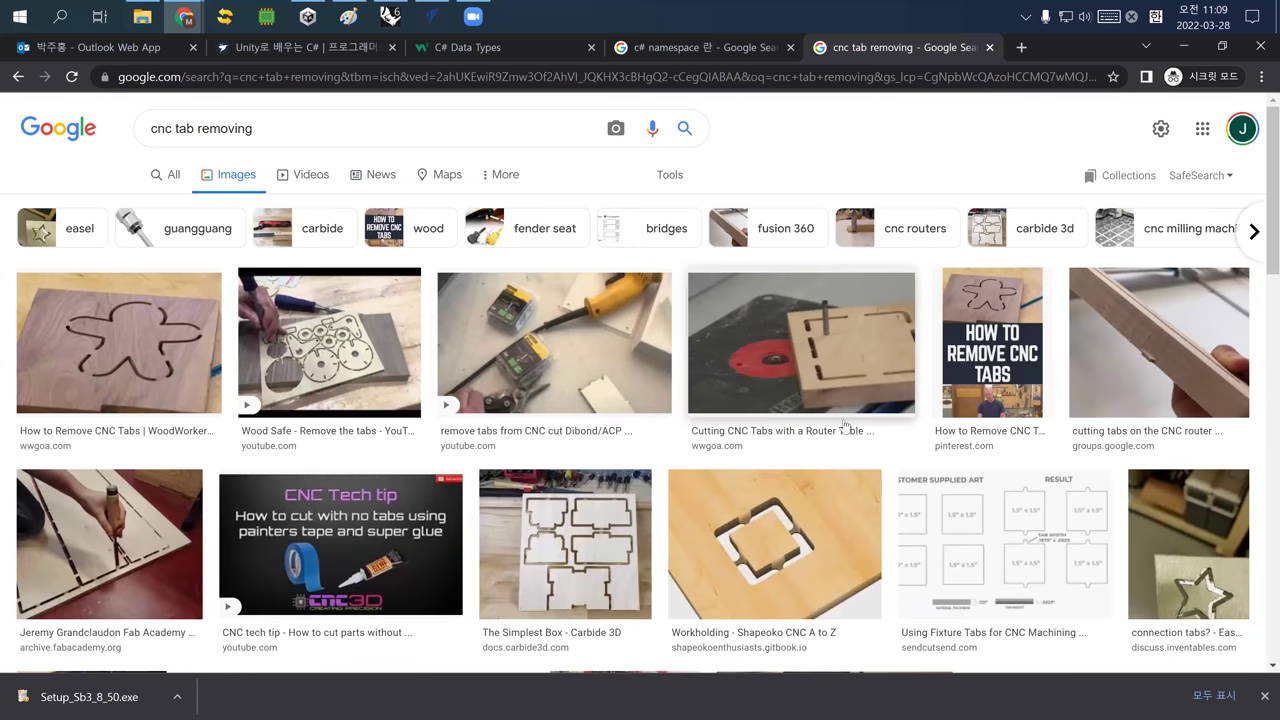
# Look through the tab-removal images, comparing the Fab Academy chisel photo with the Omni CNC sheet of tabbed parts
pyautogui.click(123, 555)
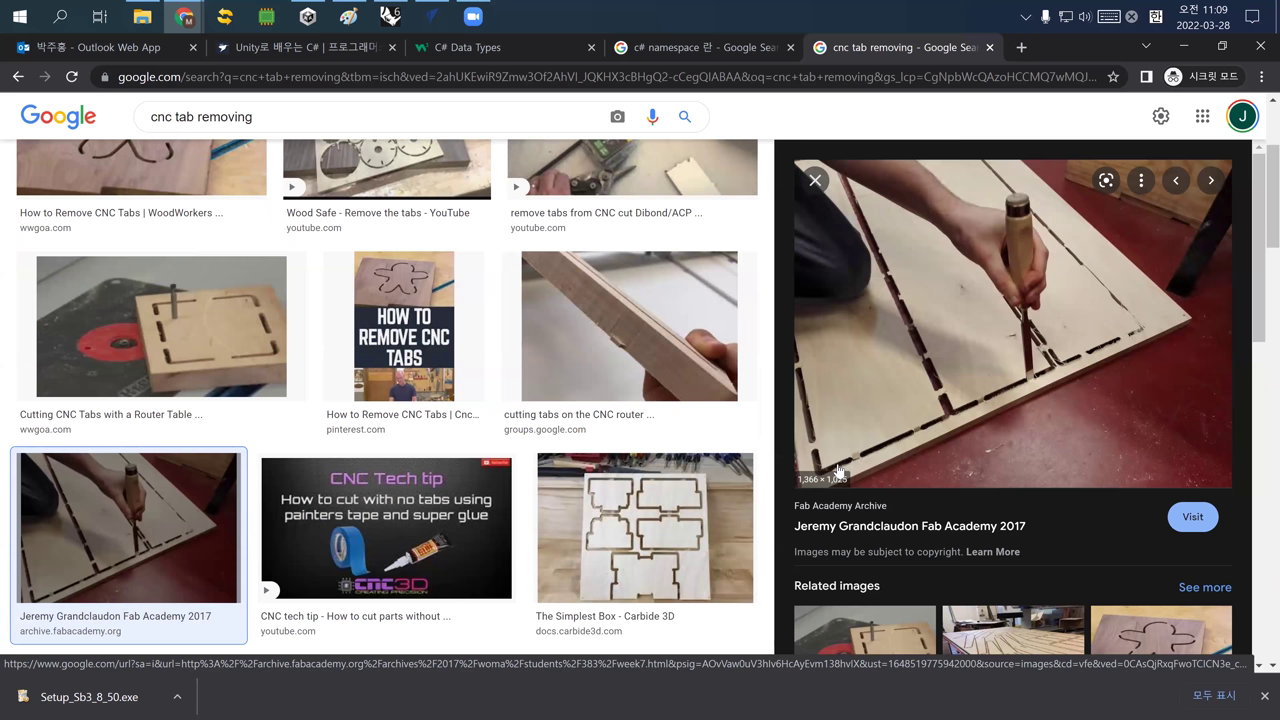
pyautogui.scroll(-3, 838, 472)
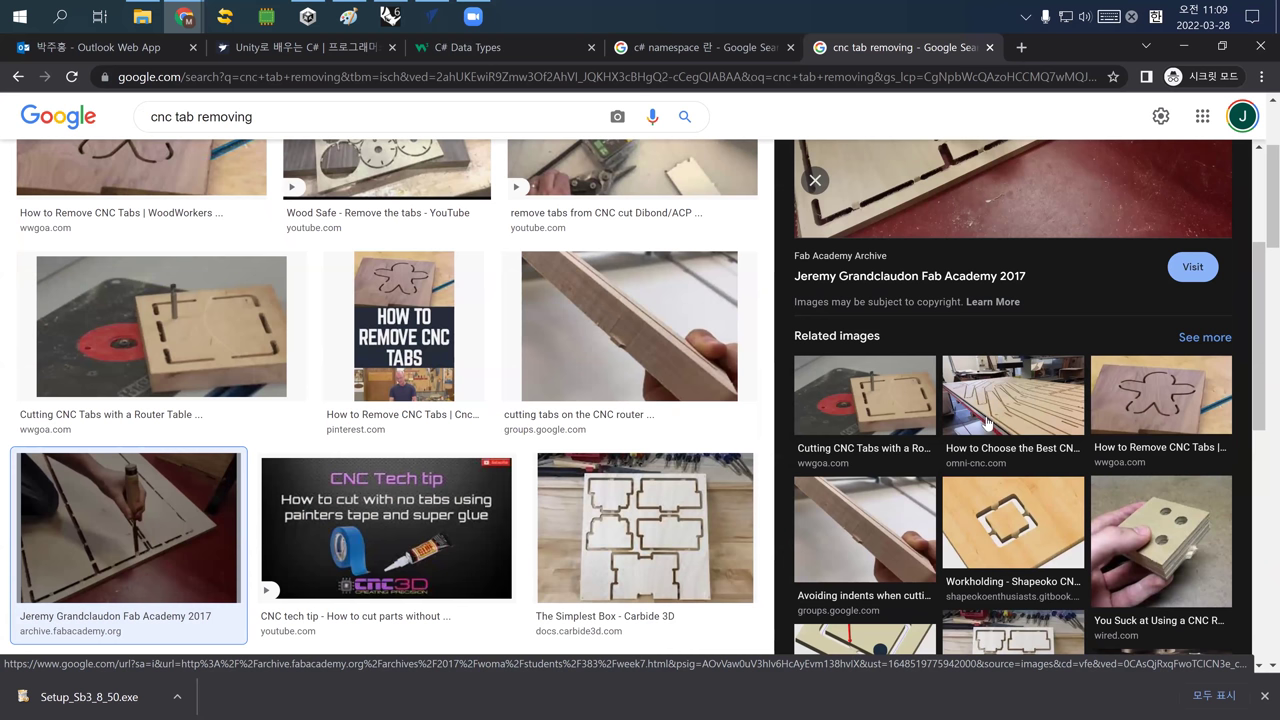
pyautogui.click(988, 420)
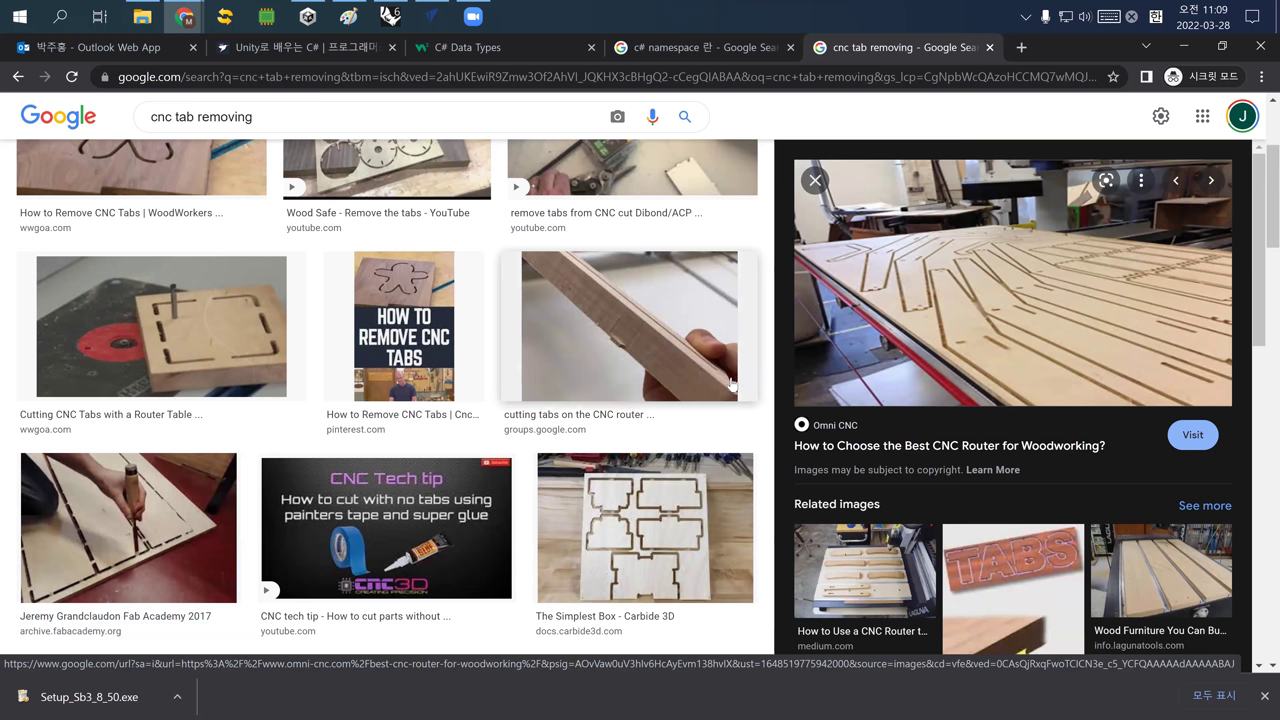
pyautogui.scroll(-3, 731, 385)
pyautogui.scroll(-3, 934, 385)
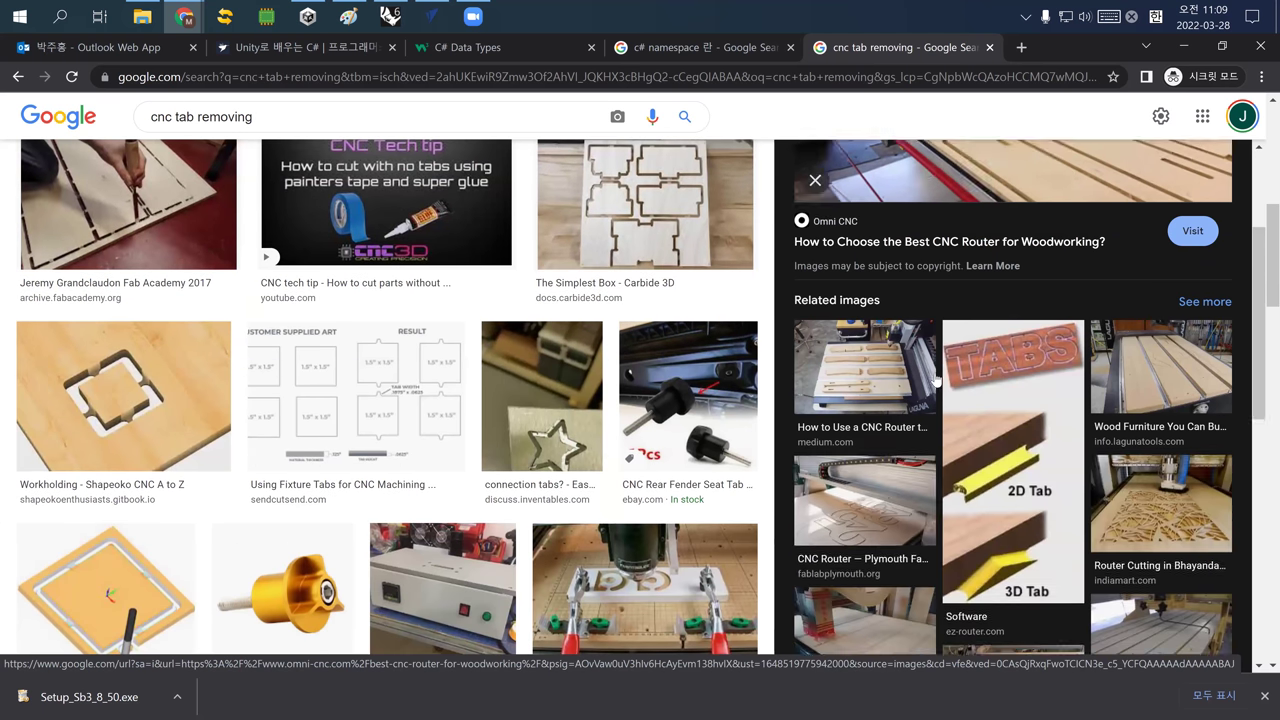
pyautogui.scroll(-5, 934, 385)
pyautogui.scroll(10, 934, 385)
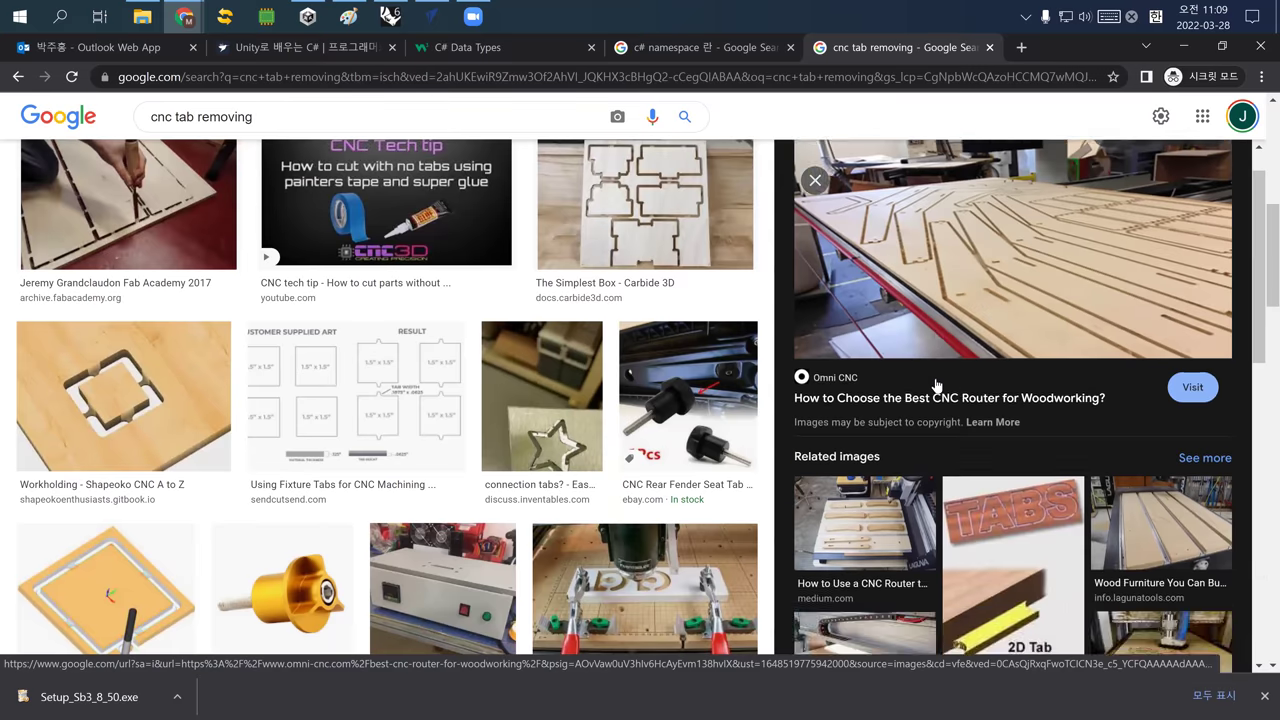
pyautogui.scroll(3, 445, 390)
pyautogui.scroll(-1, 200, 385)
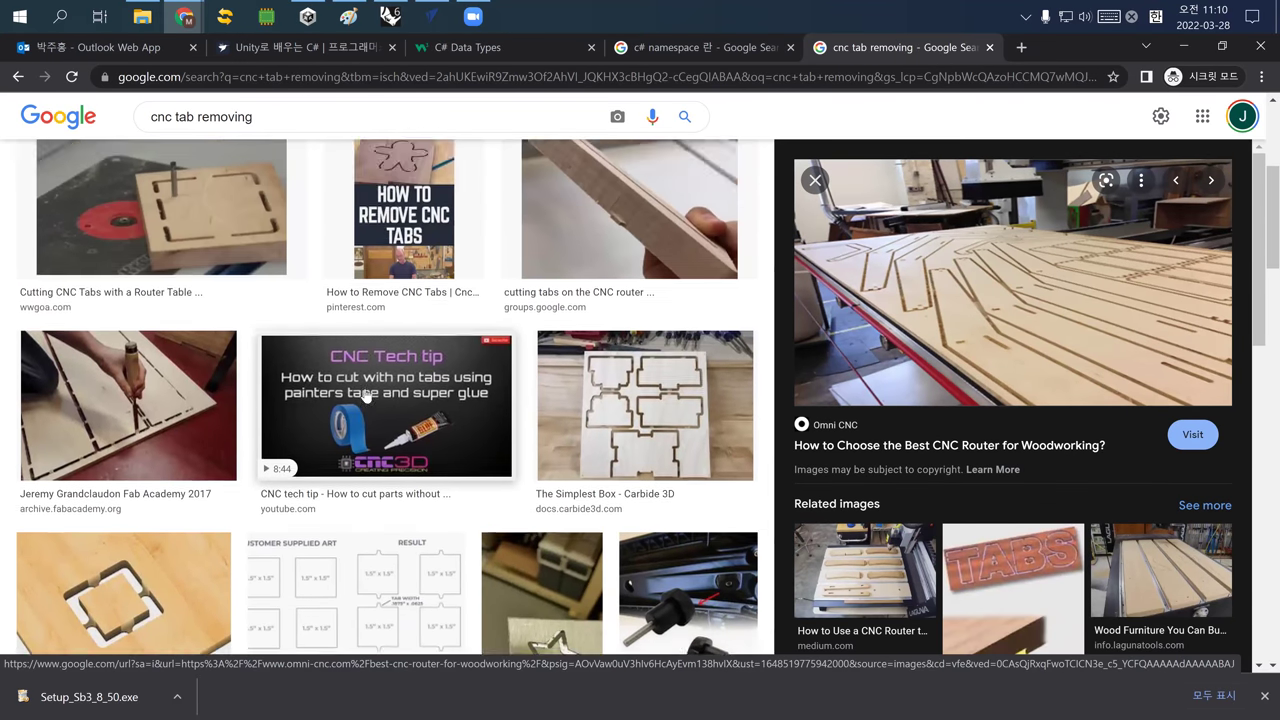
pyautogui.click(197, 385)
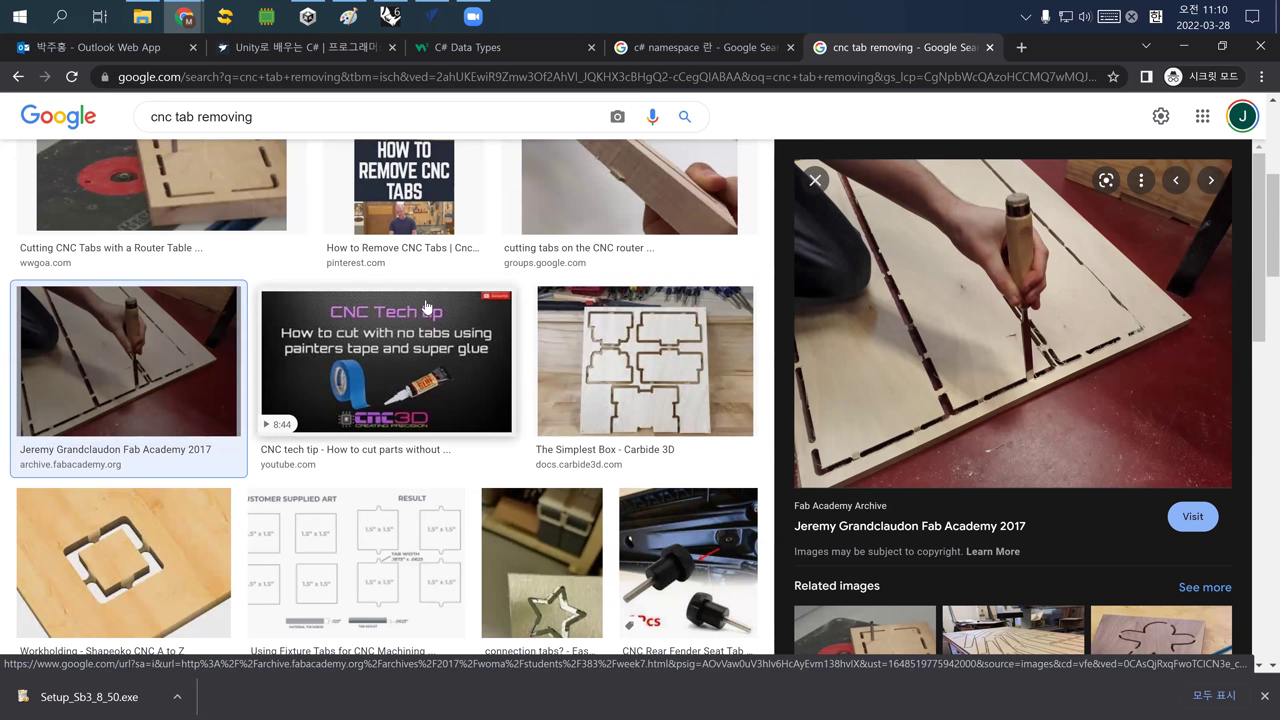
# Extend the image search to "cnc tab removing grinding" and open the WIRED photo of a routed plywood part
pyautogui.click(291, 113)
pyautogui.write('grinding')
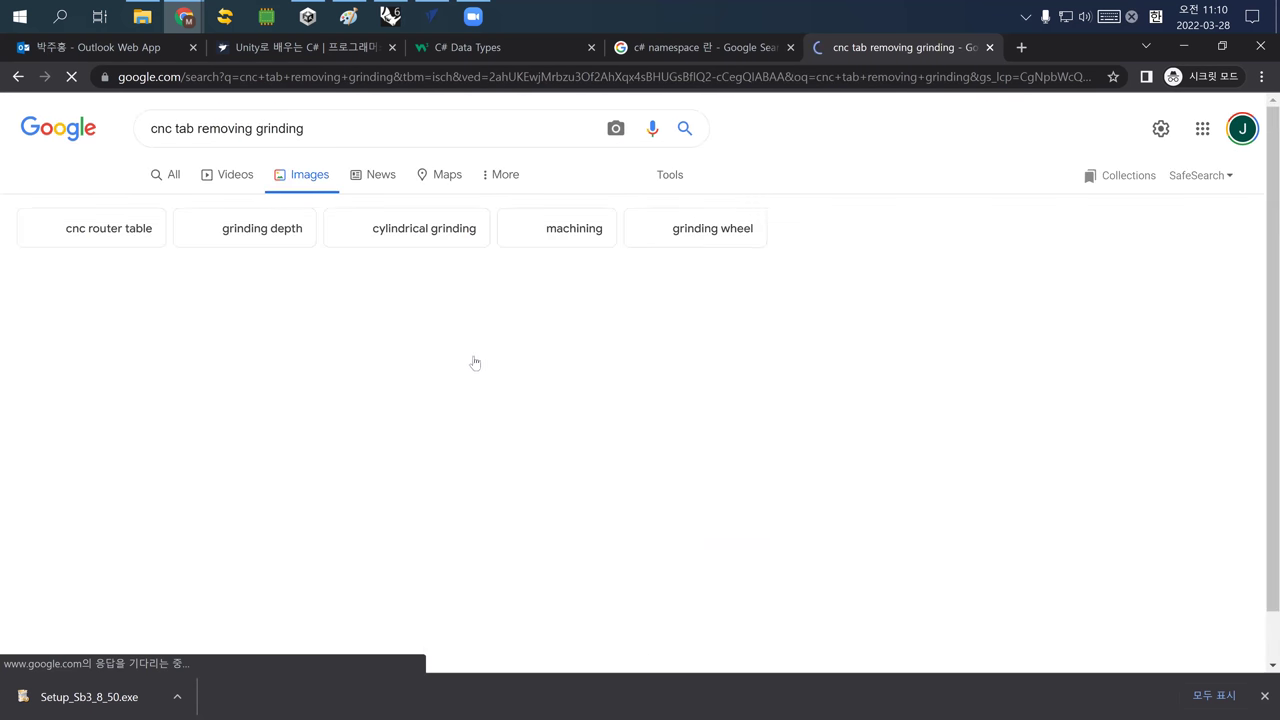
pyautogui.scroll(-2, 585, 422)
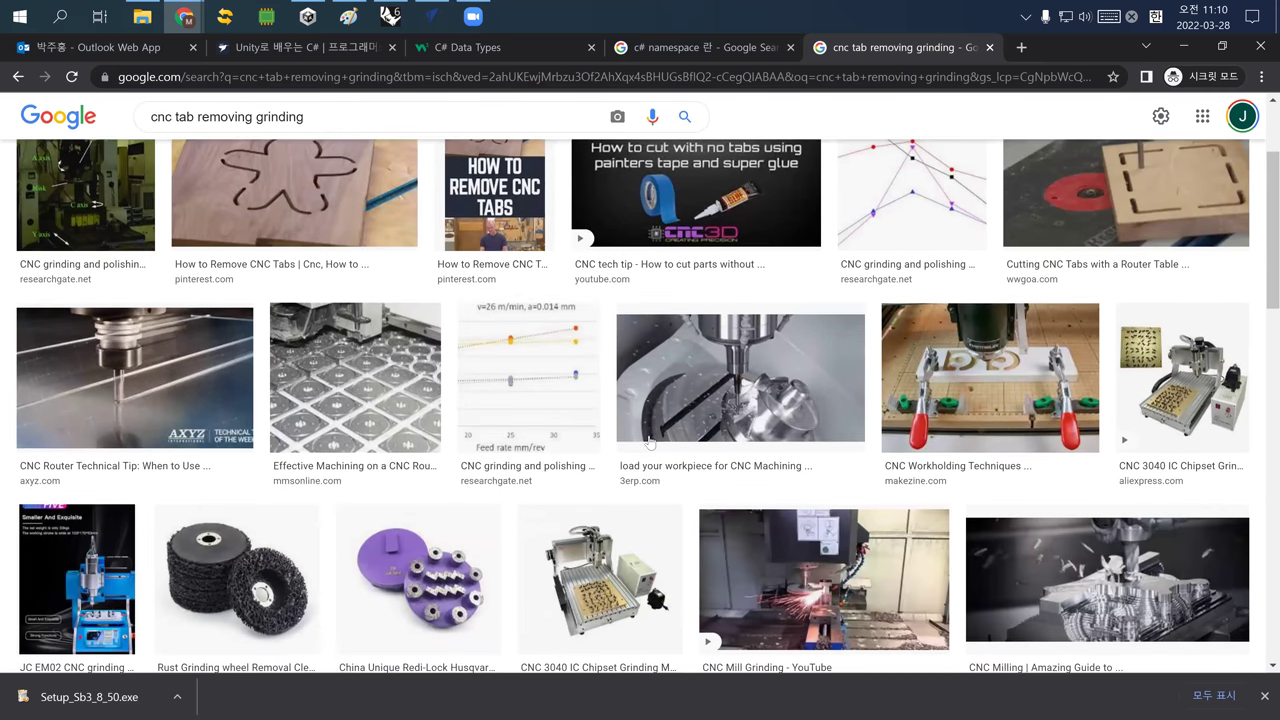
pyautogui.scroll(-5, 650, 443)
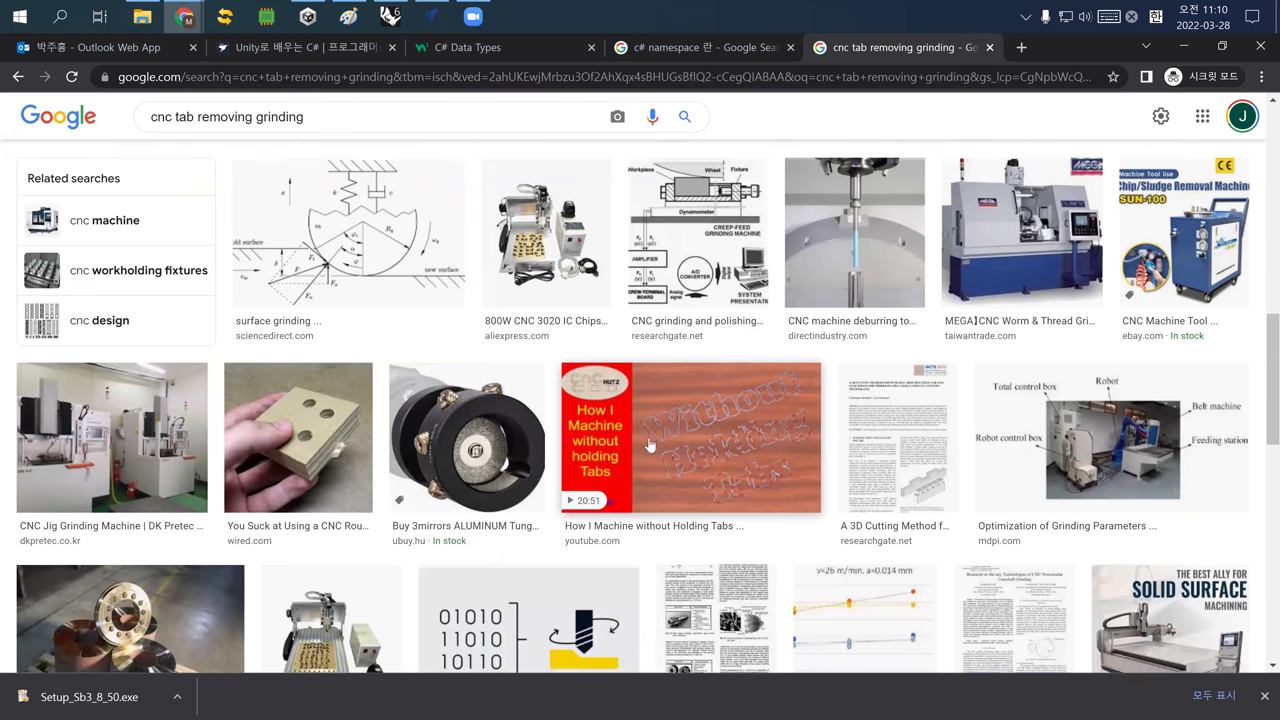
pyautogui.scroll(-2, 640, 440)
pyautogui.click(300, 297)
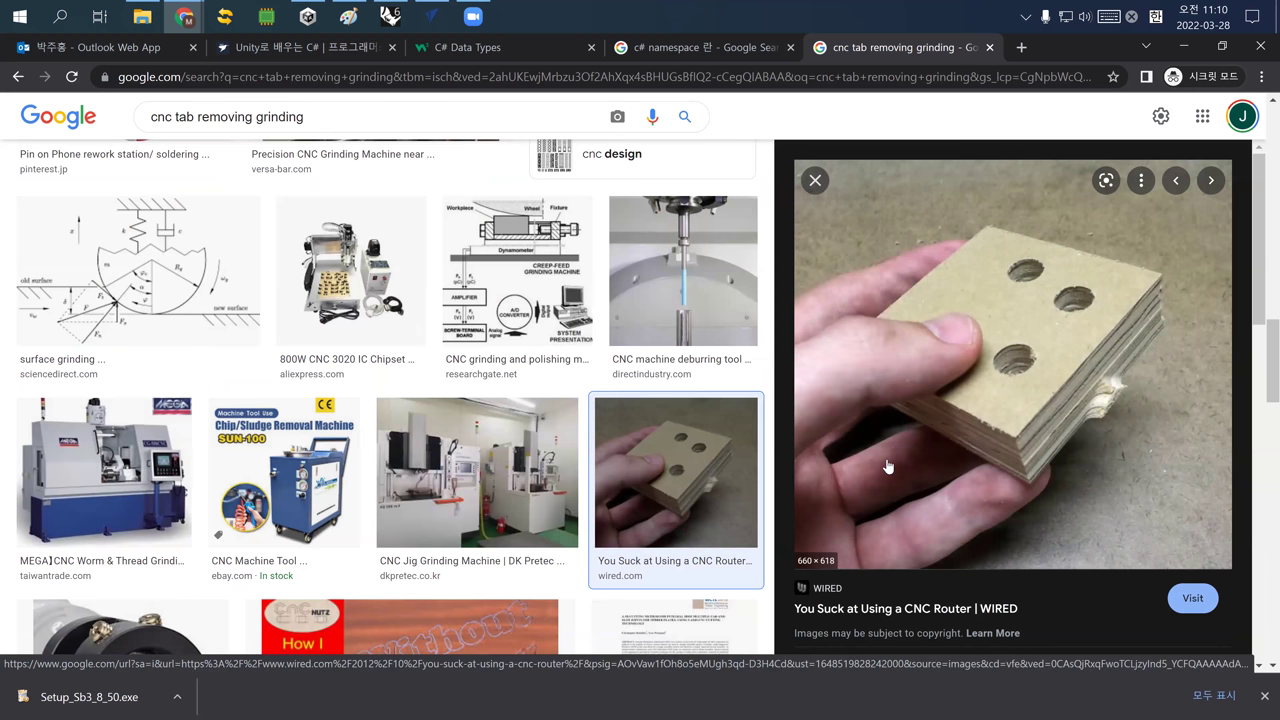
# Search images for "belt sender" and open the lathe-driven belt sander picture from Woodsmith Plans
pyautogui.click(366, 120)
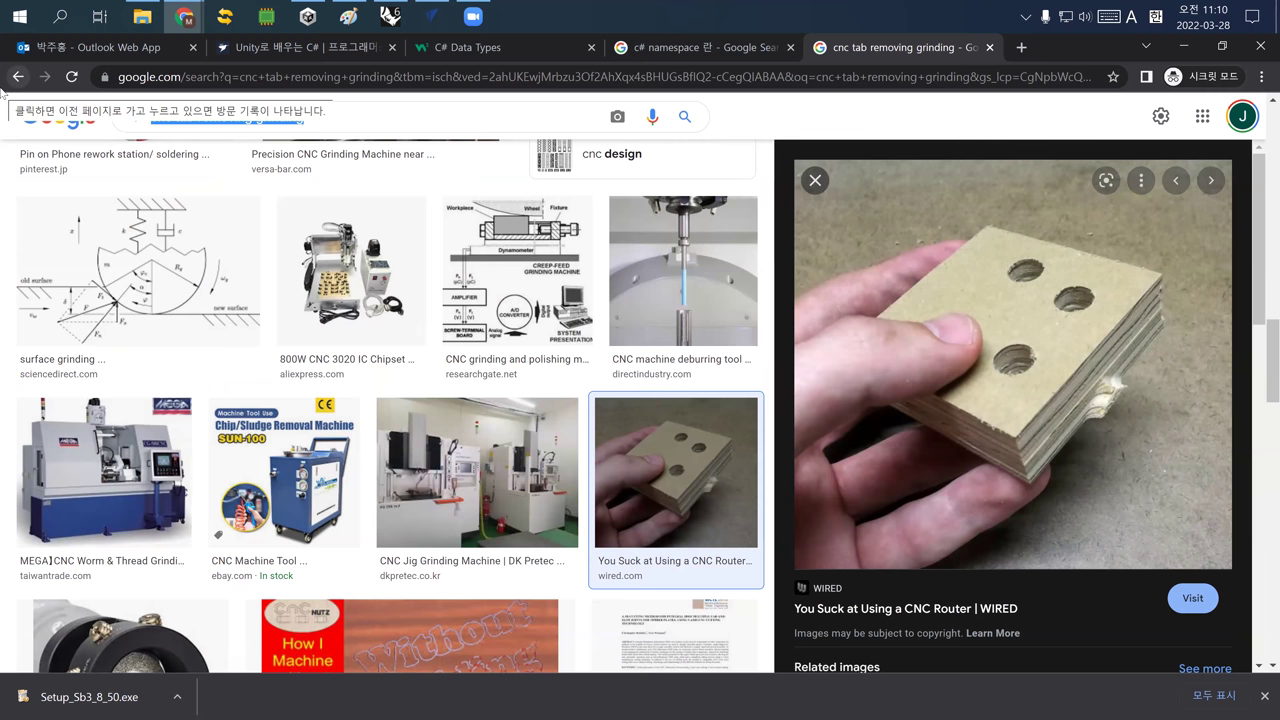
pyautogui.write('belt sender')
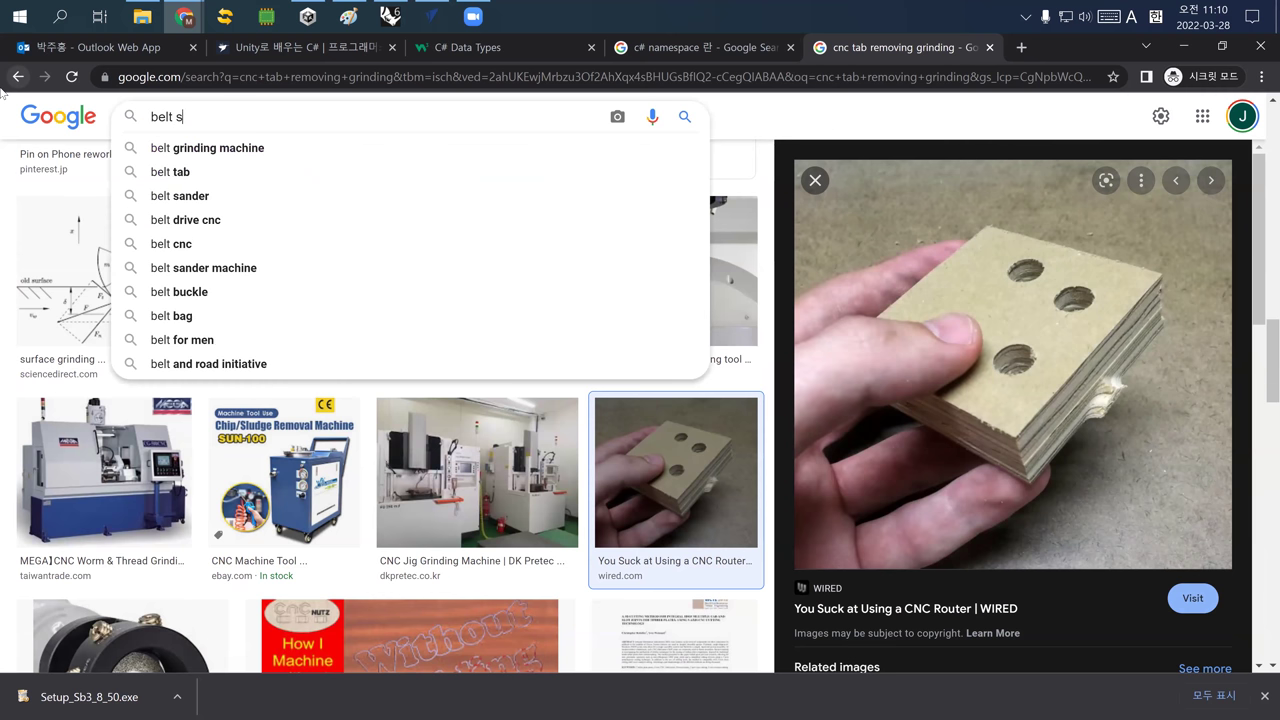
pyautogui.press('Return')
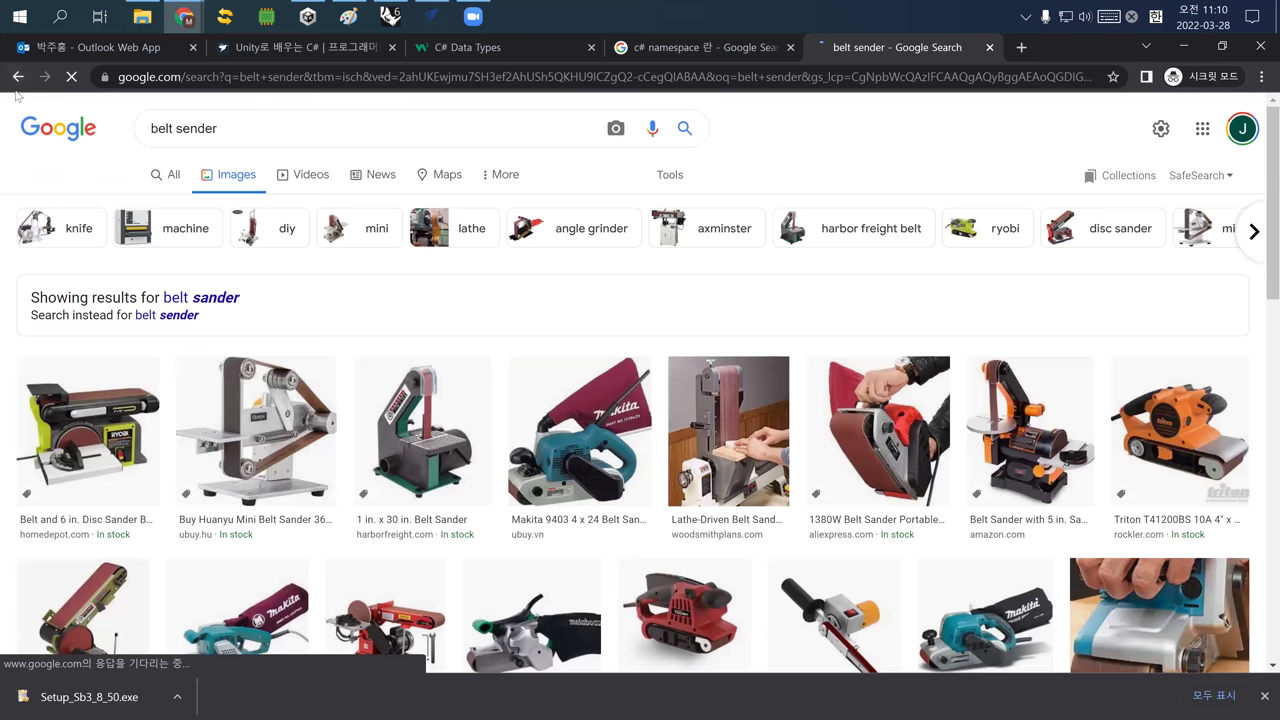
pyautogui.click(764, 455)
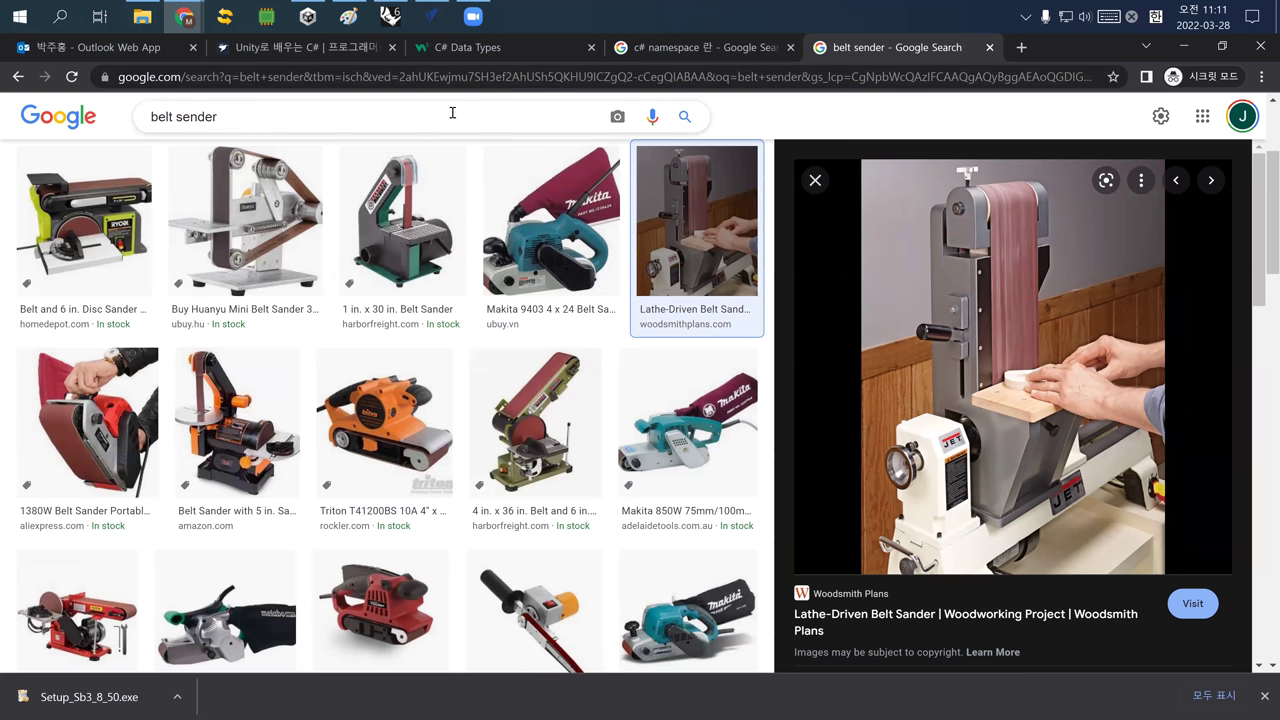
# Switch back to VCarve Pro, review the profile toolpath settings, name the toolpath "02 cutting" and calculate it
pyautogui.click(430, 20)
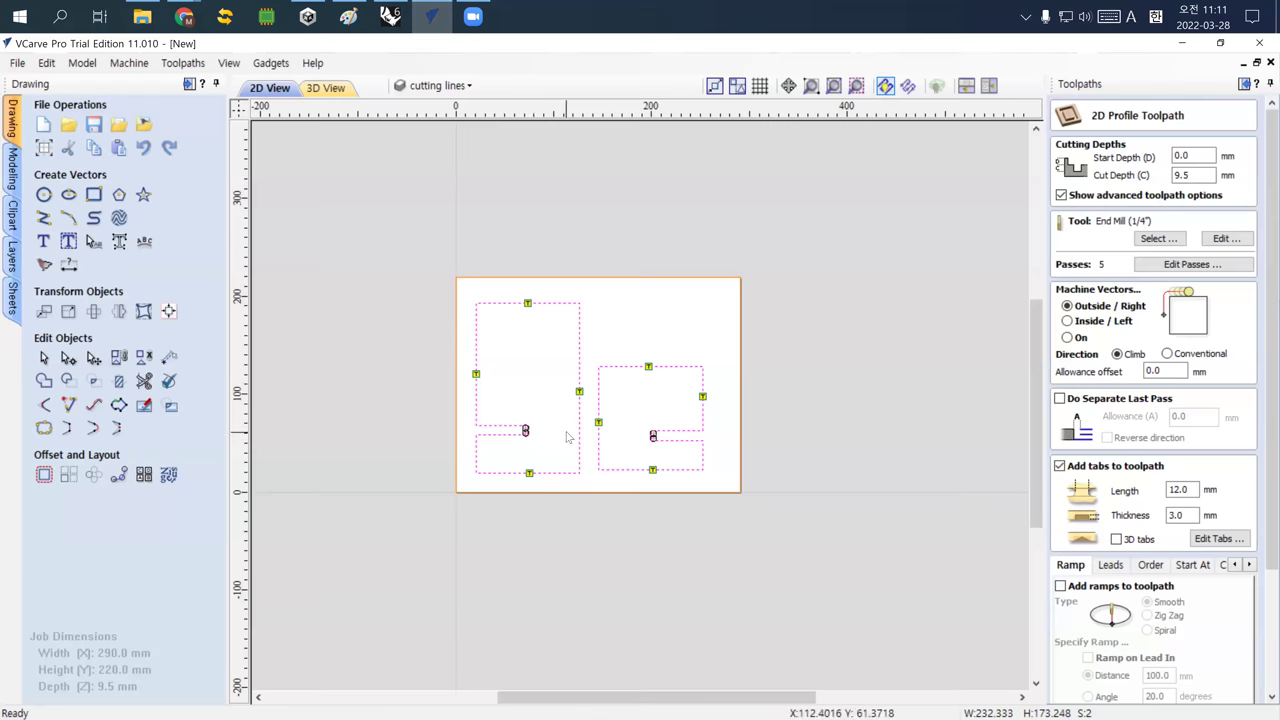
pyautogui.scroll(-2, 1237, 525)
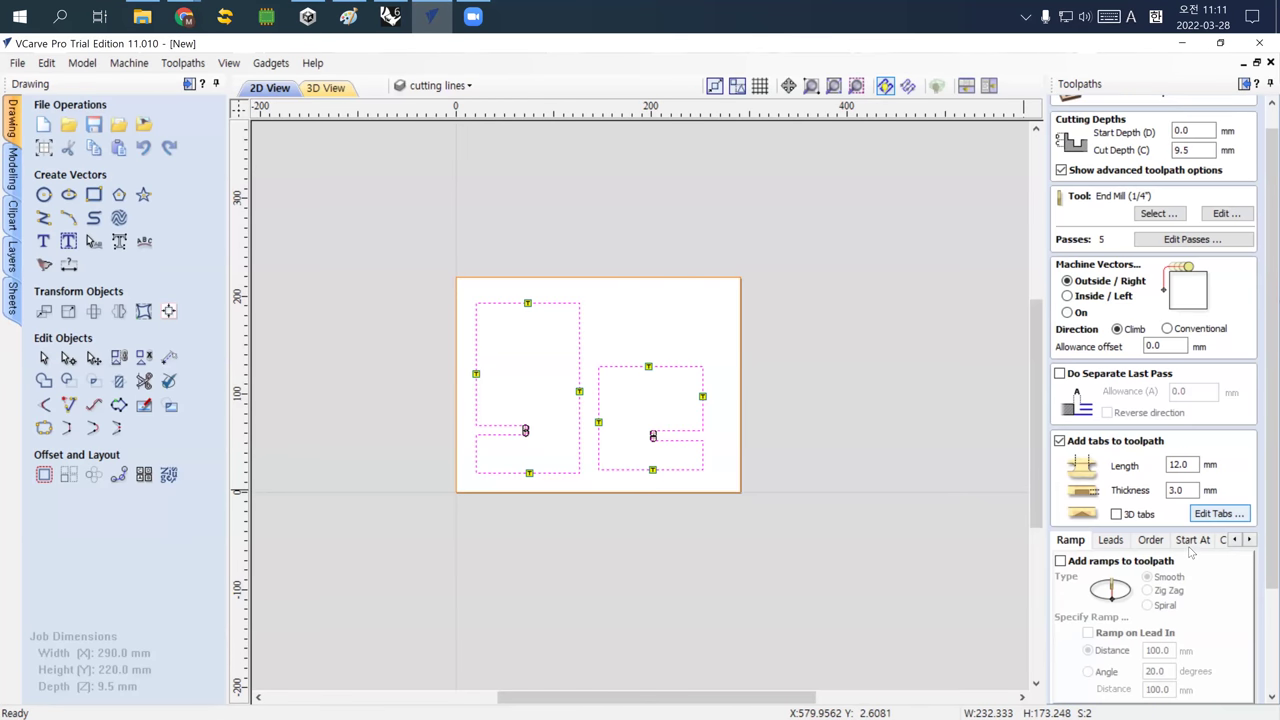
pyautogui.scroll(-5, 1262, 535)
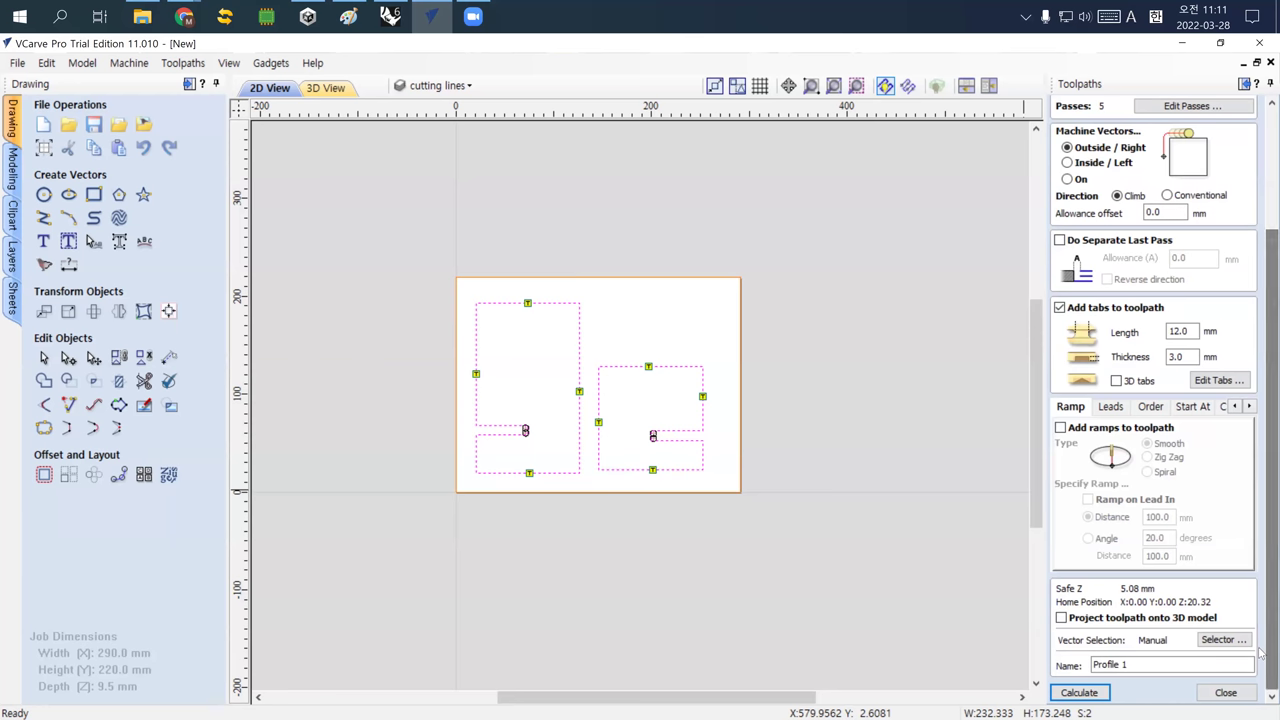
pyautogui.scroll(6, 1237, 365)
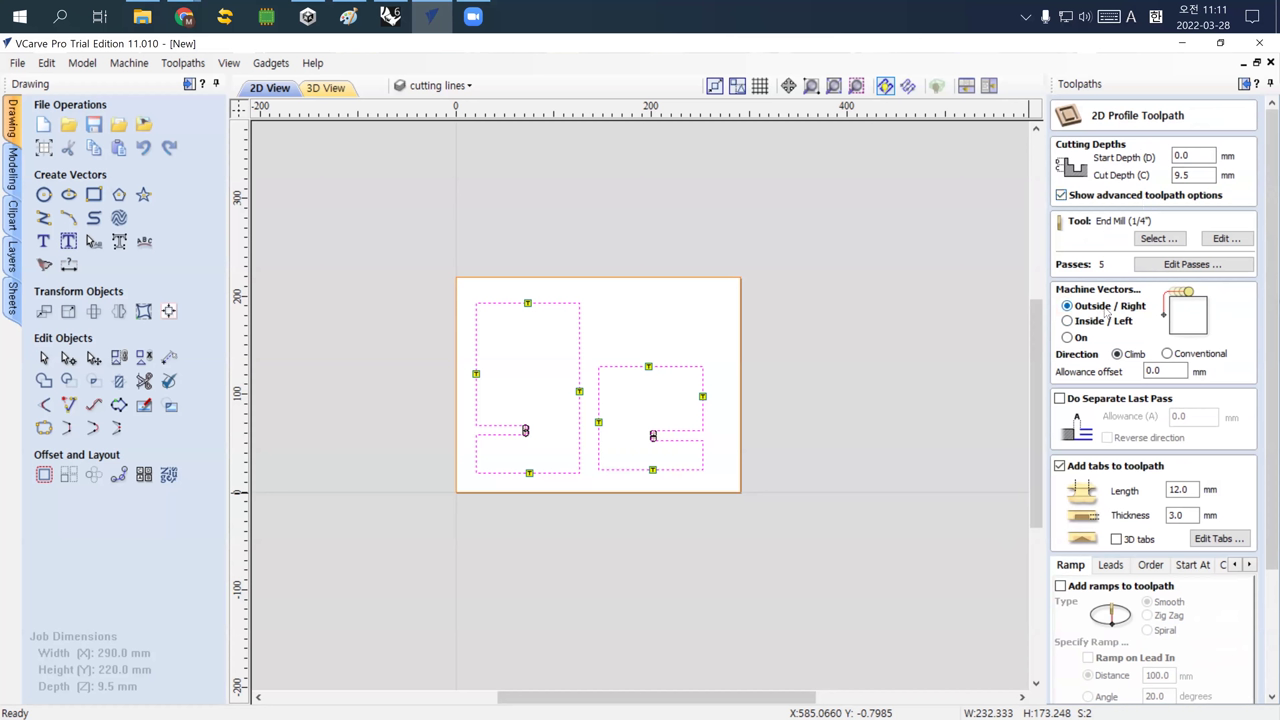
pyautogui.scroll(-2, 1095, 340)
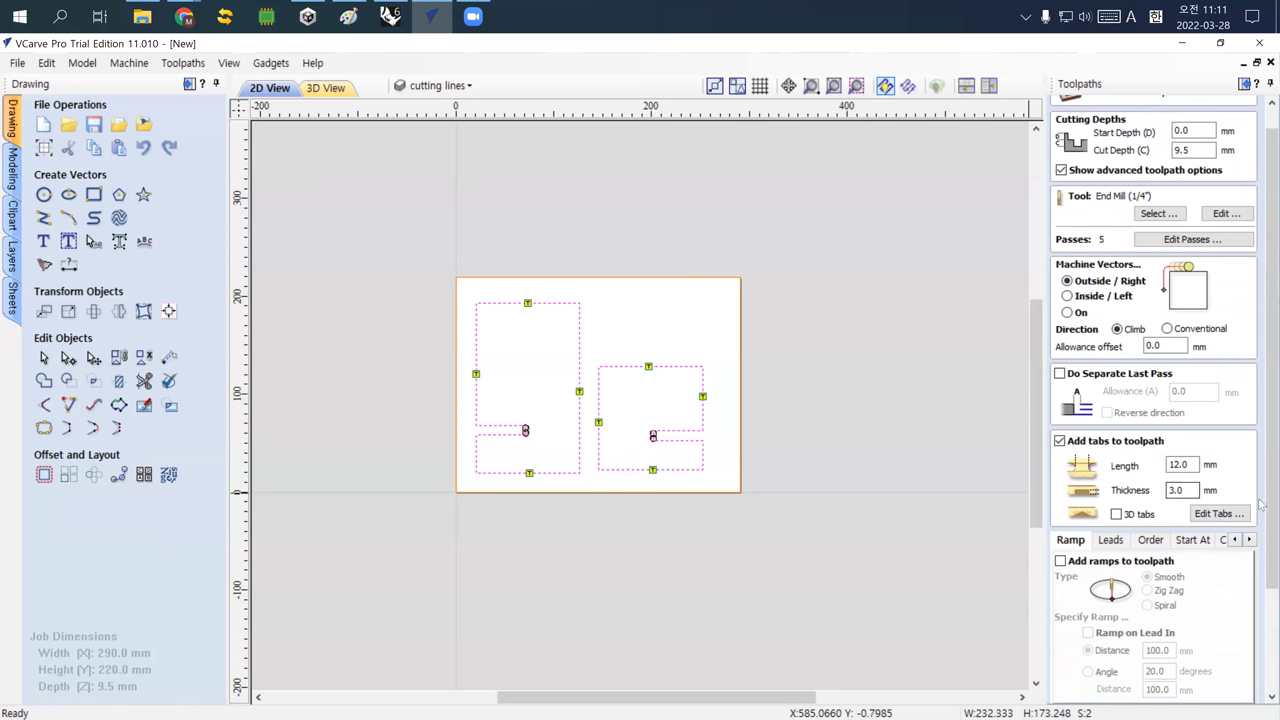
pyautogui.scroll(-5, 1262, 505)
pyautogui.tripleClick(1136, 666)
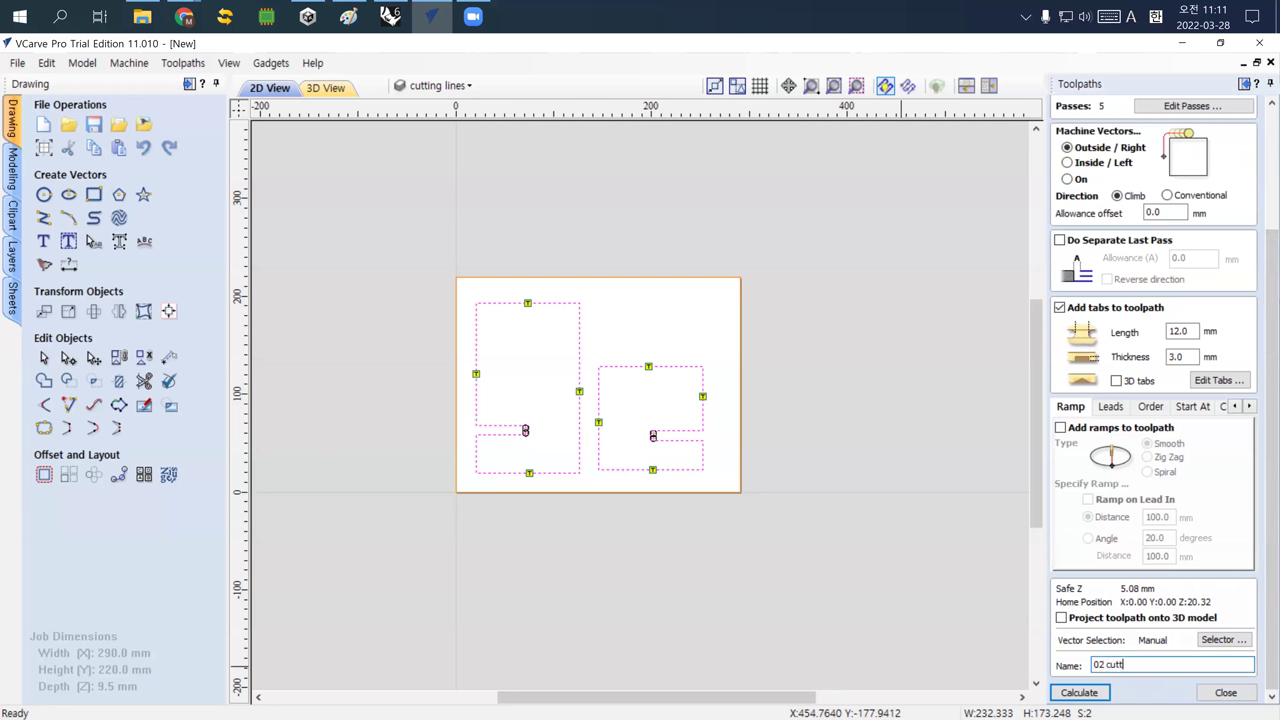
pyautogui.click(1080, 692)
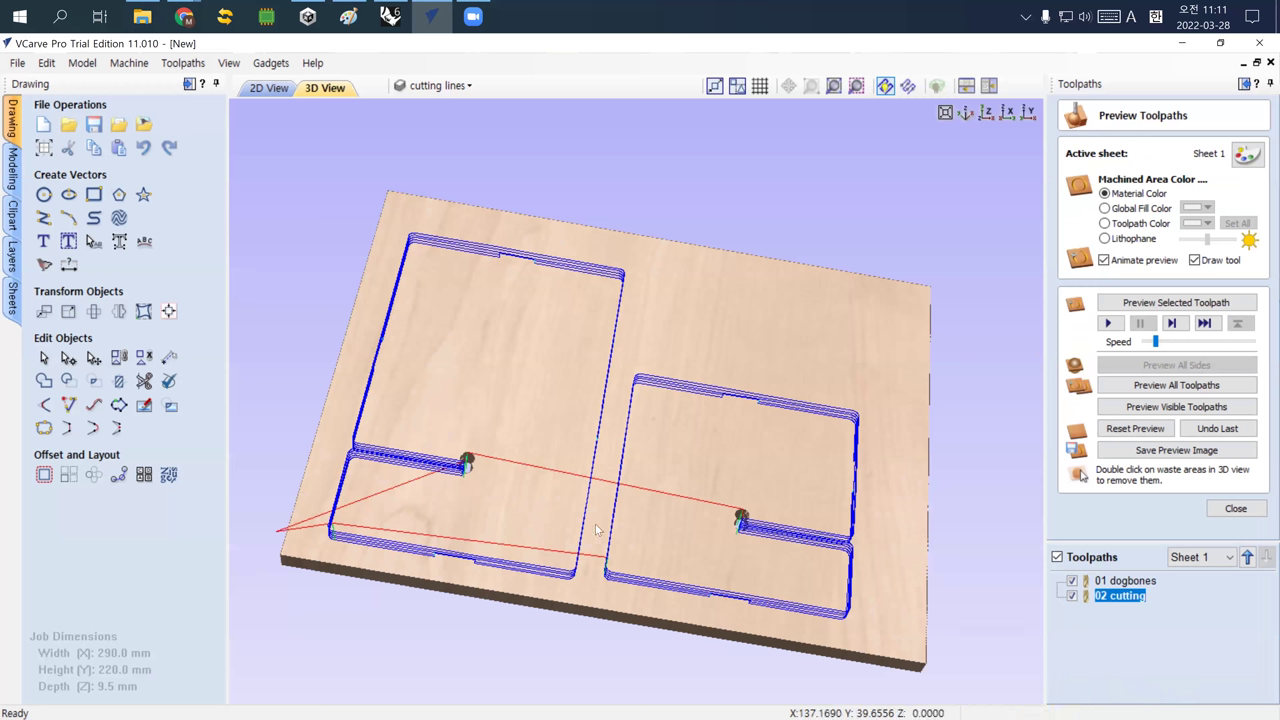
# Examine the 02 cutting toolpath in 3D, checking the depth passes and the lifts over the holding tabs
pyautogui.scroll(5, 466, 460)
pyautogui.scroll(-5, 460, 246)
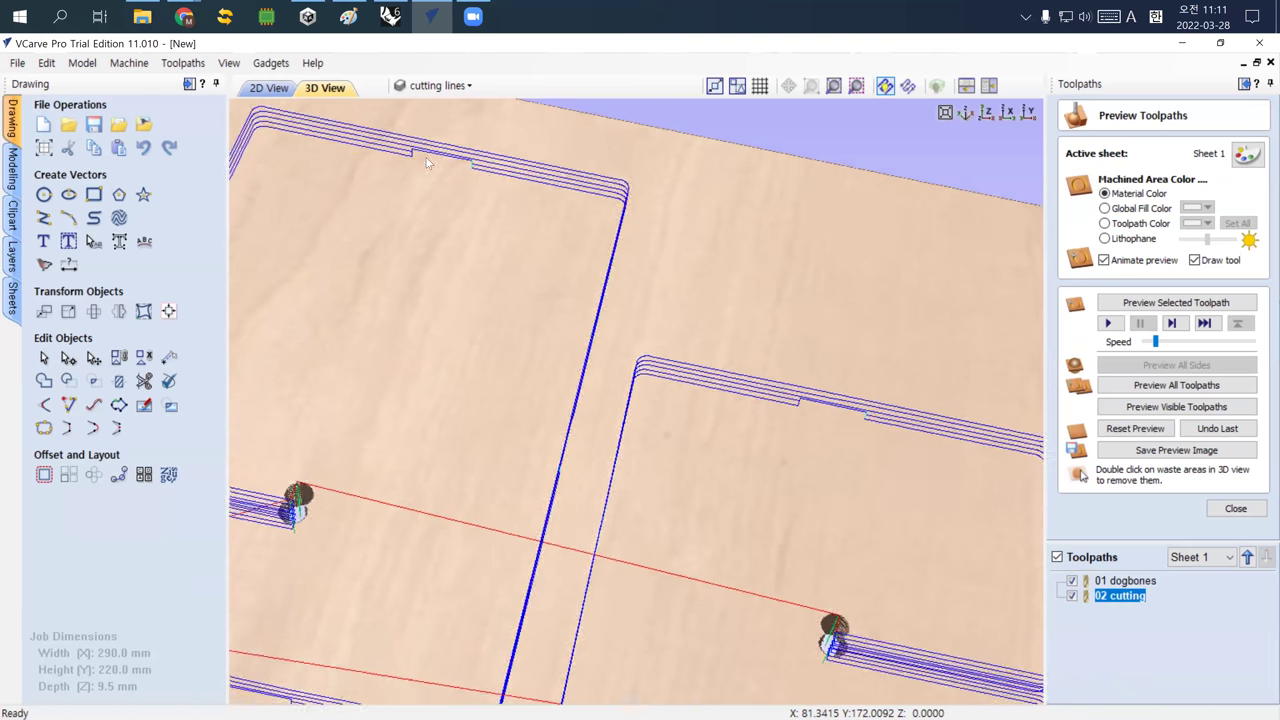
pyautogui.scroll(6, 502, 176)
pyautogui.moveTo(399, 443); pyautogui.dragTo(333, 440)
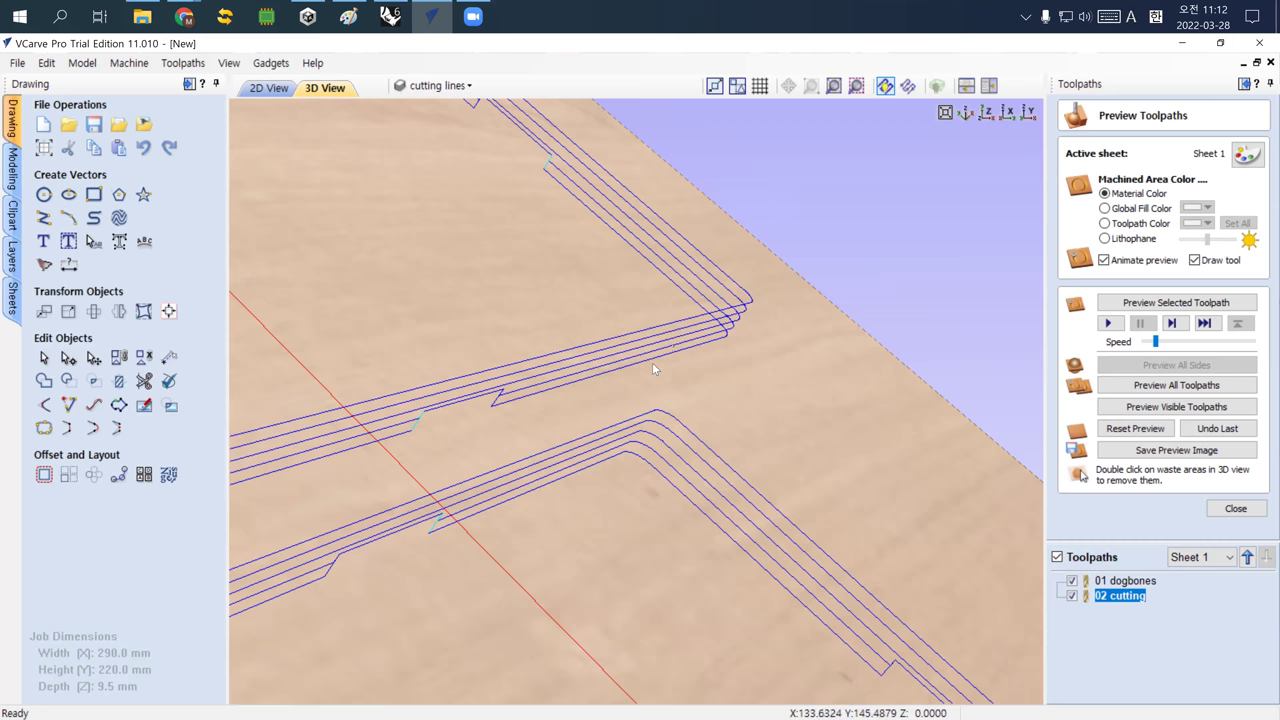
pyautogui.scroll(-8, 652, 369)
pyautogui.scroll(4, 519, 377)
pyautogui.moveTo(519, 377); pyautogui.dragTo(495, 432)
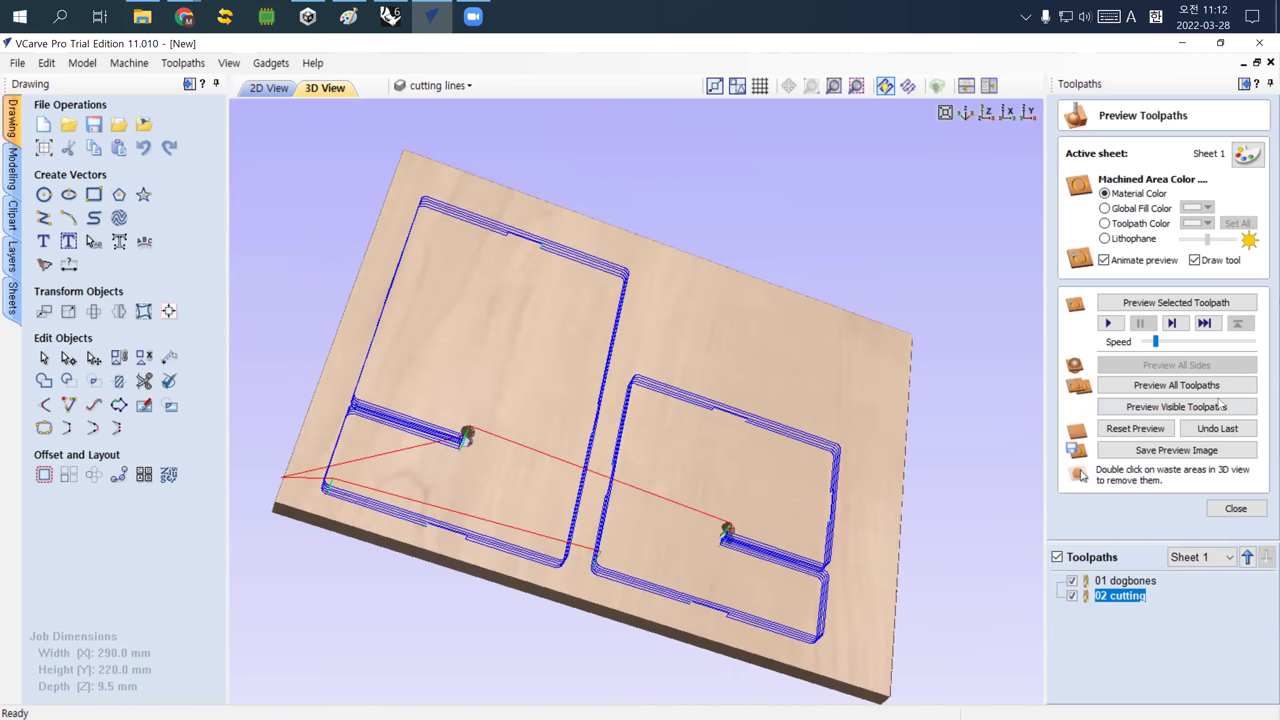
# Simulate the 02 cutting toolpath, raising the playback speed, then inspect the cut parts and holding tabs and close the preview
pyautogui.click(1115, 325)
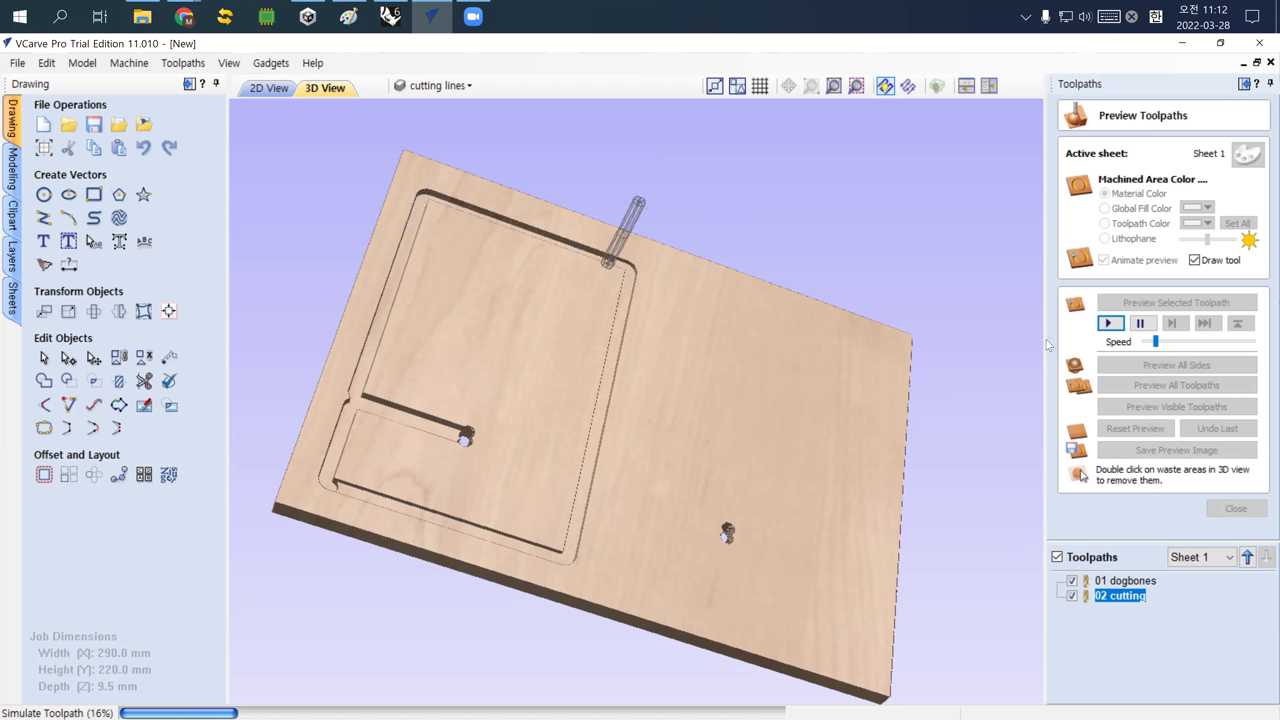
pyautogui.moveTo(1156, 344); pyautogui.dragTo(1196, 346)
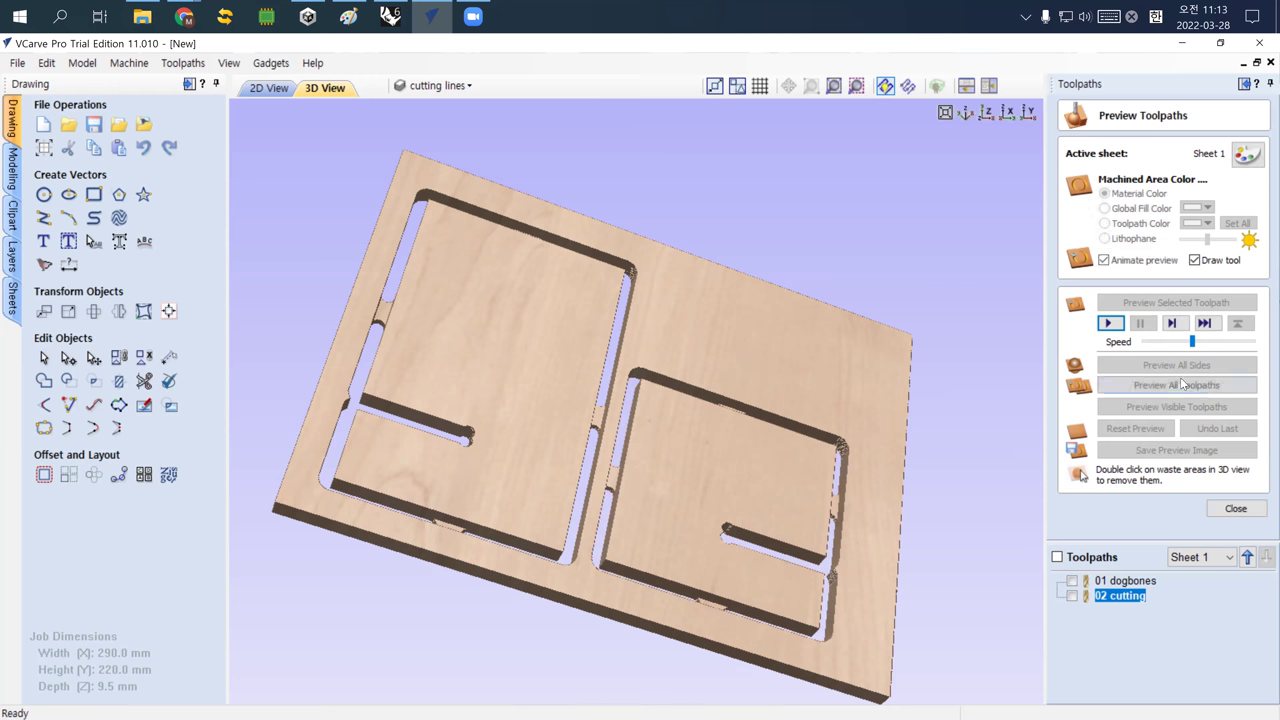
pyautogui.moveTo(508, 399); pyautogui.dragTo(600, 460)
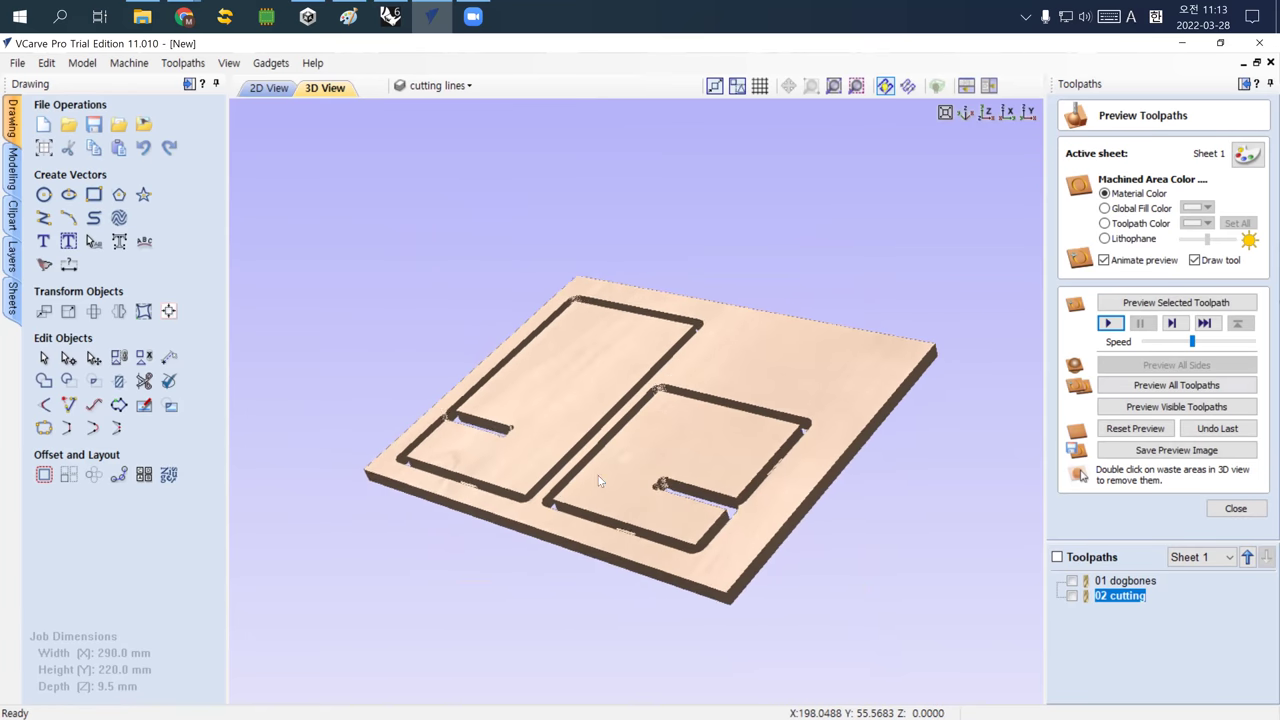
pyautogui.scroll(5, 648, 509)
pyautogui.scroll(-3, 648, 509)
pyautogui.moveTo(681, 622); pyautogui.dragTo(839, 671)
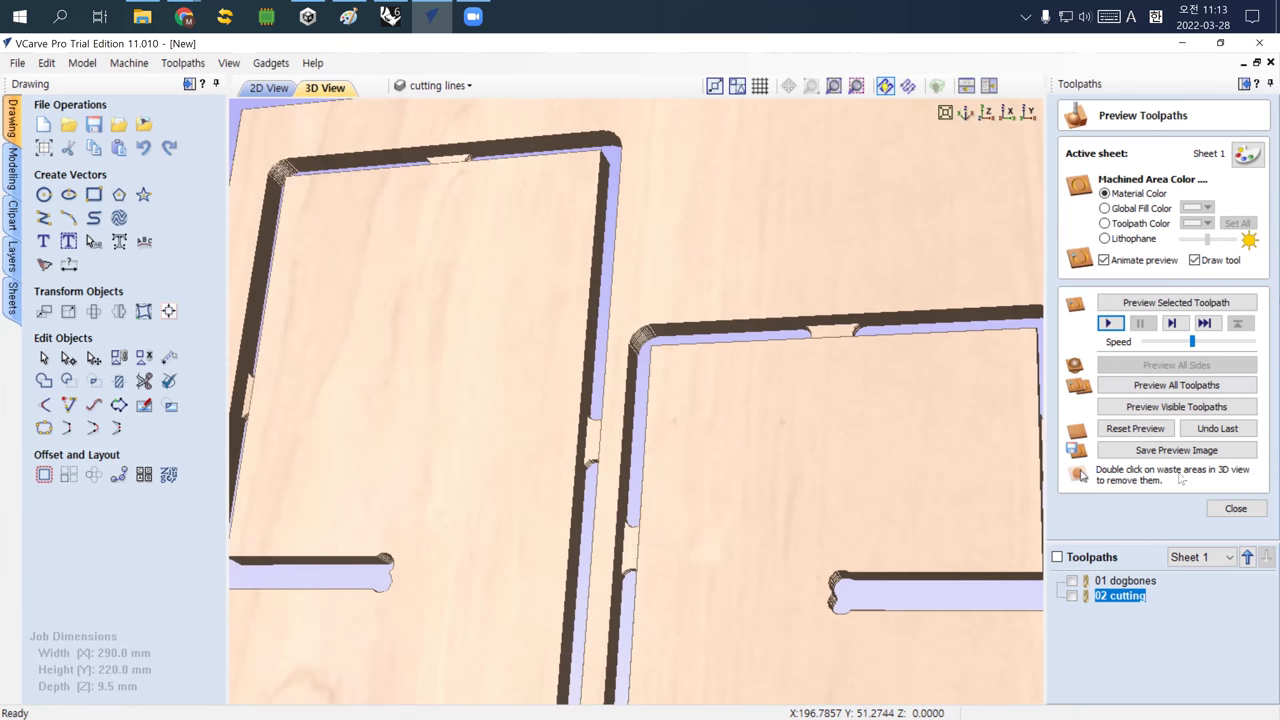
pyautogui.press('F6')
pyautogui.click(1236, 508)
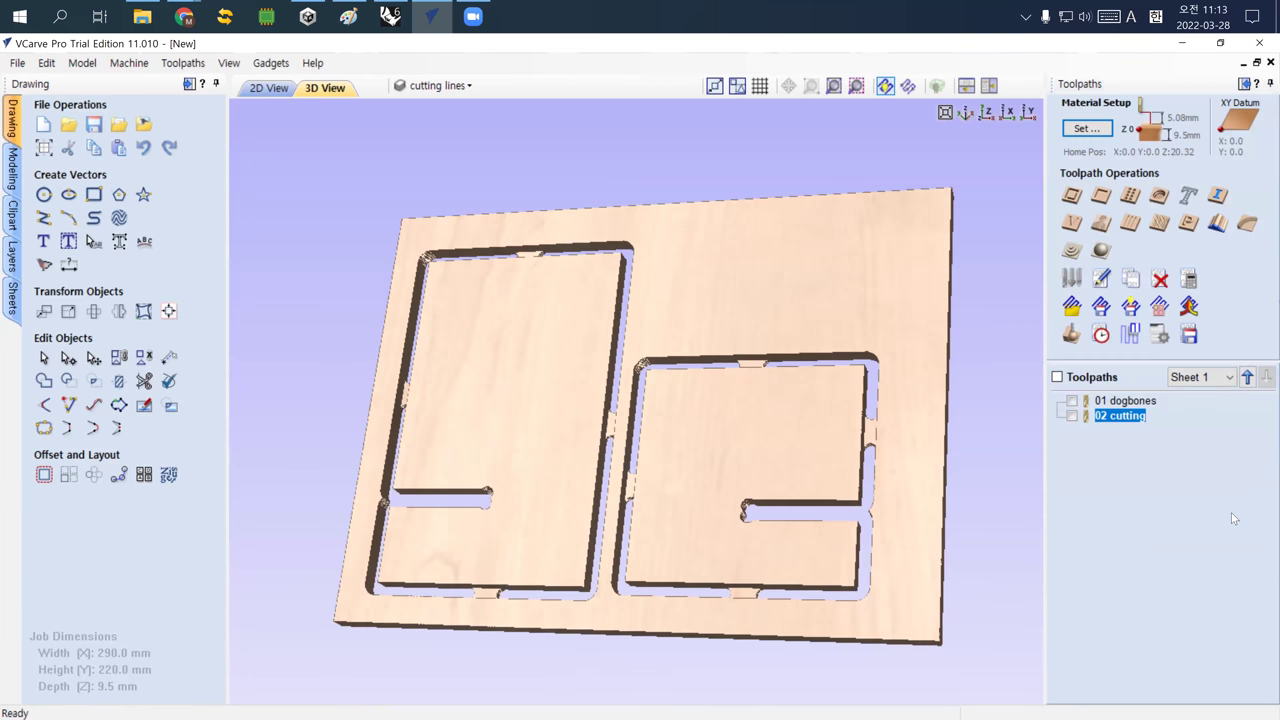
# Review the estimated machining times in the toolpaths summary, close it, and switch to the belt sander images in Chrome
pyautogui.click(1112, 340)
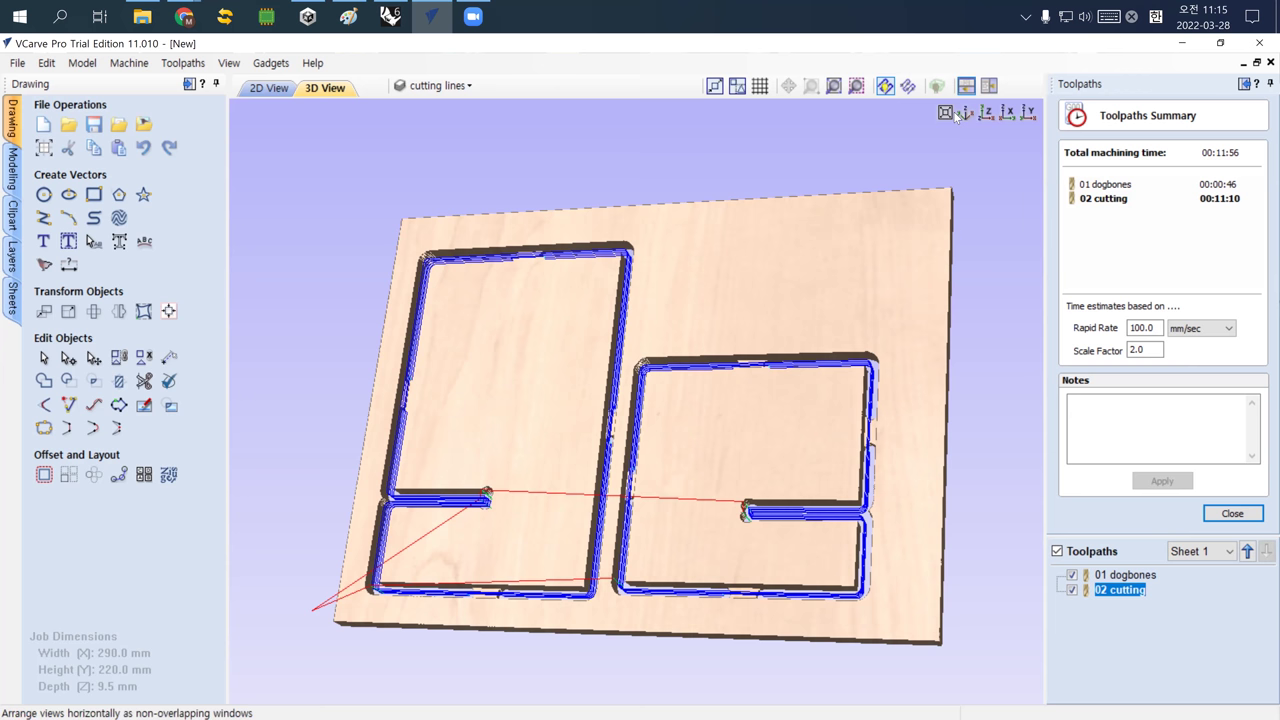
pyautogui.press('Escape')
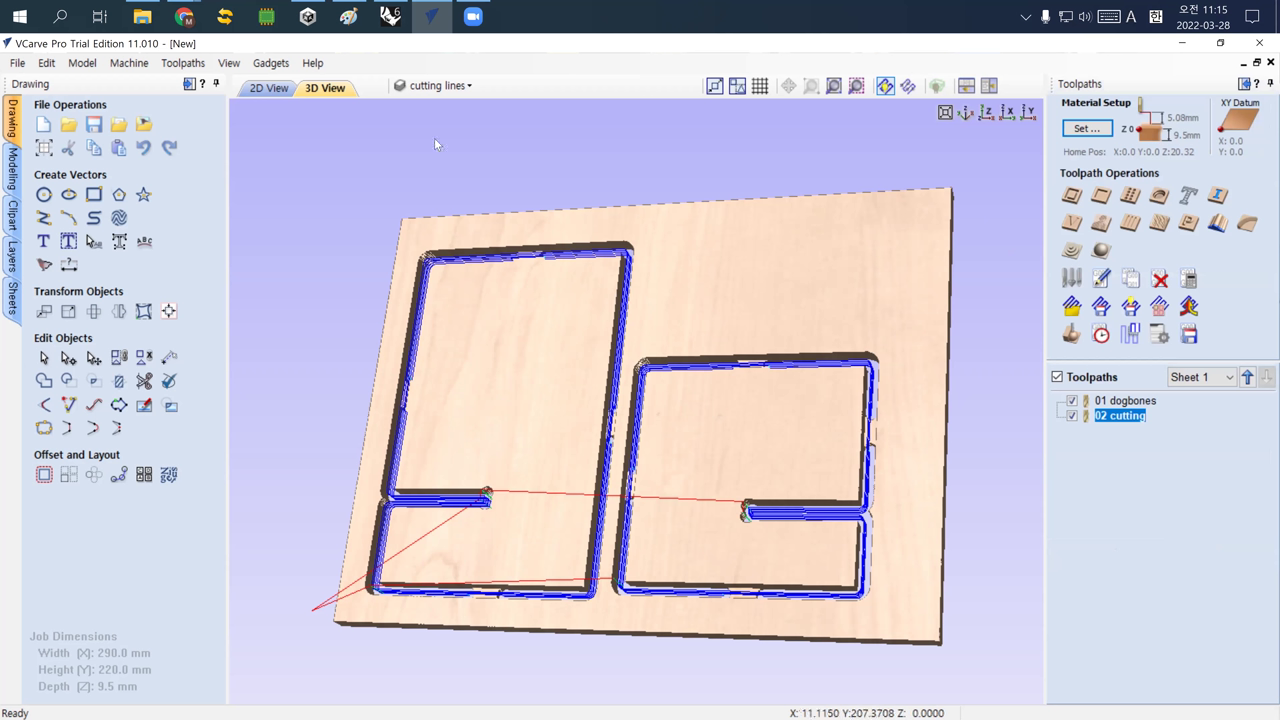
pyautogui.click(472, 17)
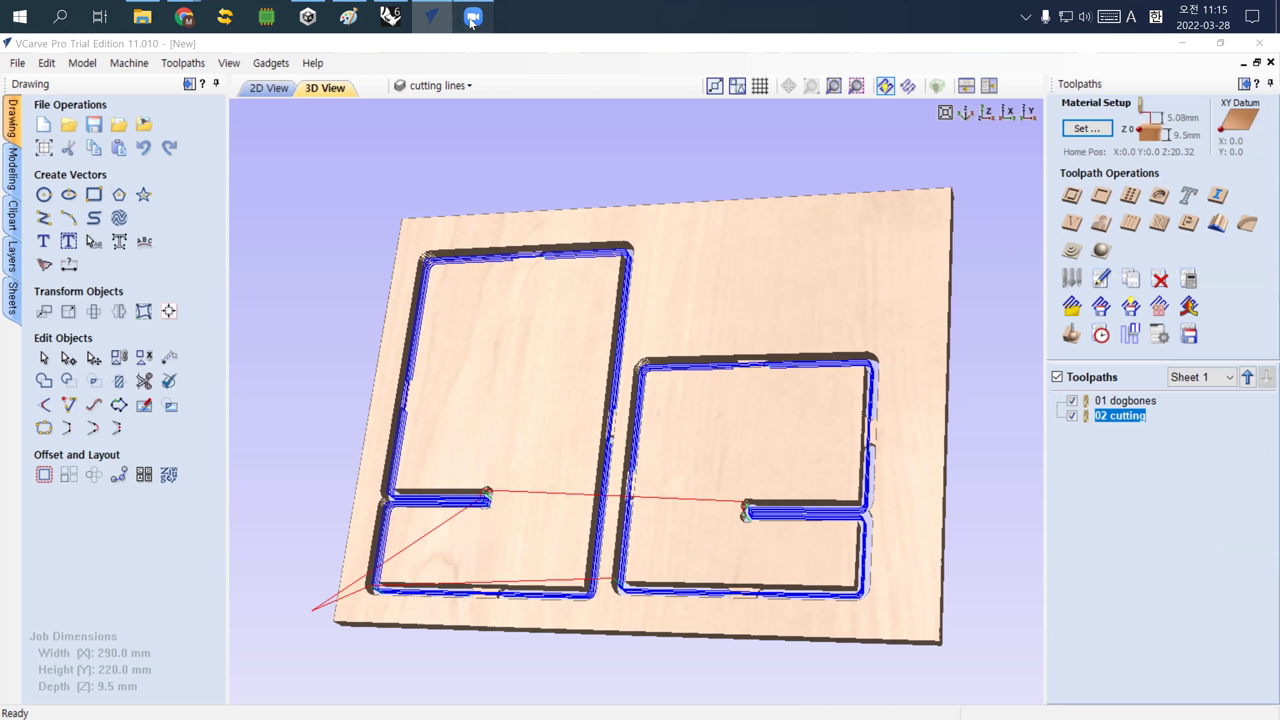
pyautogui.click(438, 17)
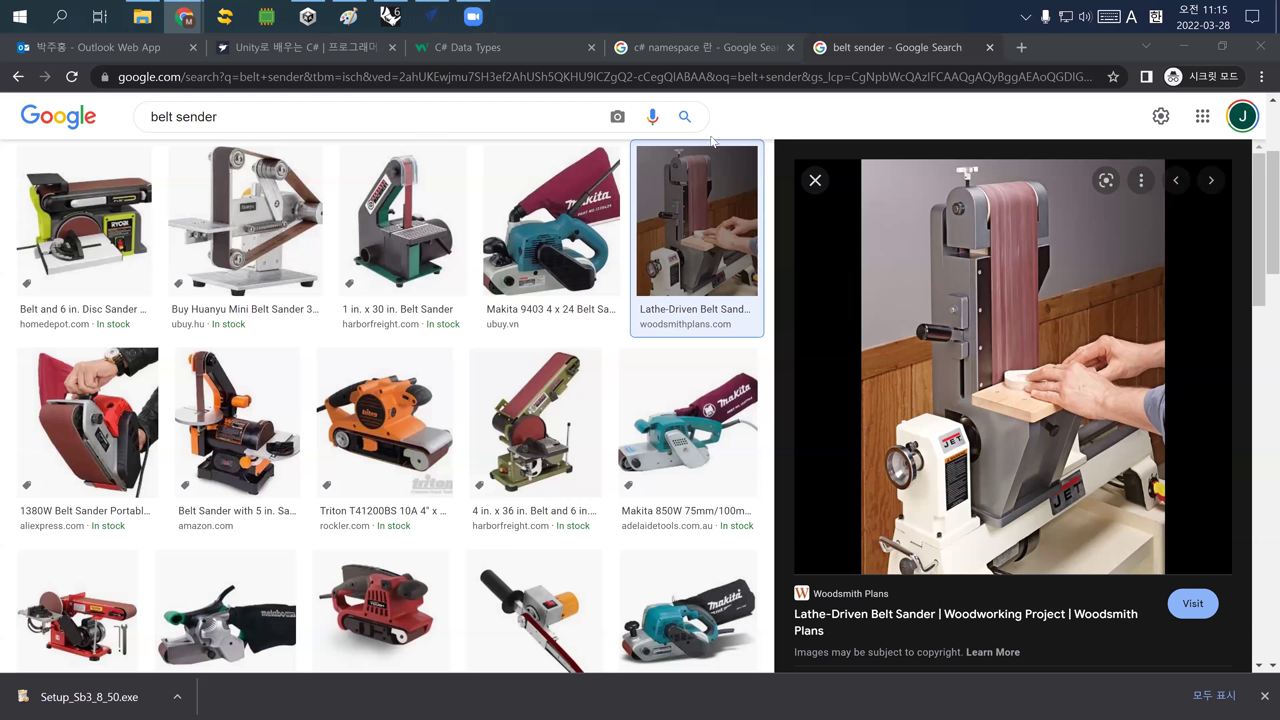